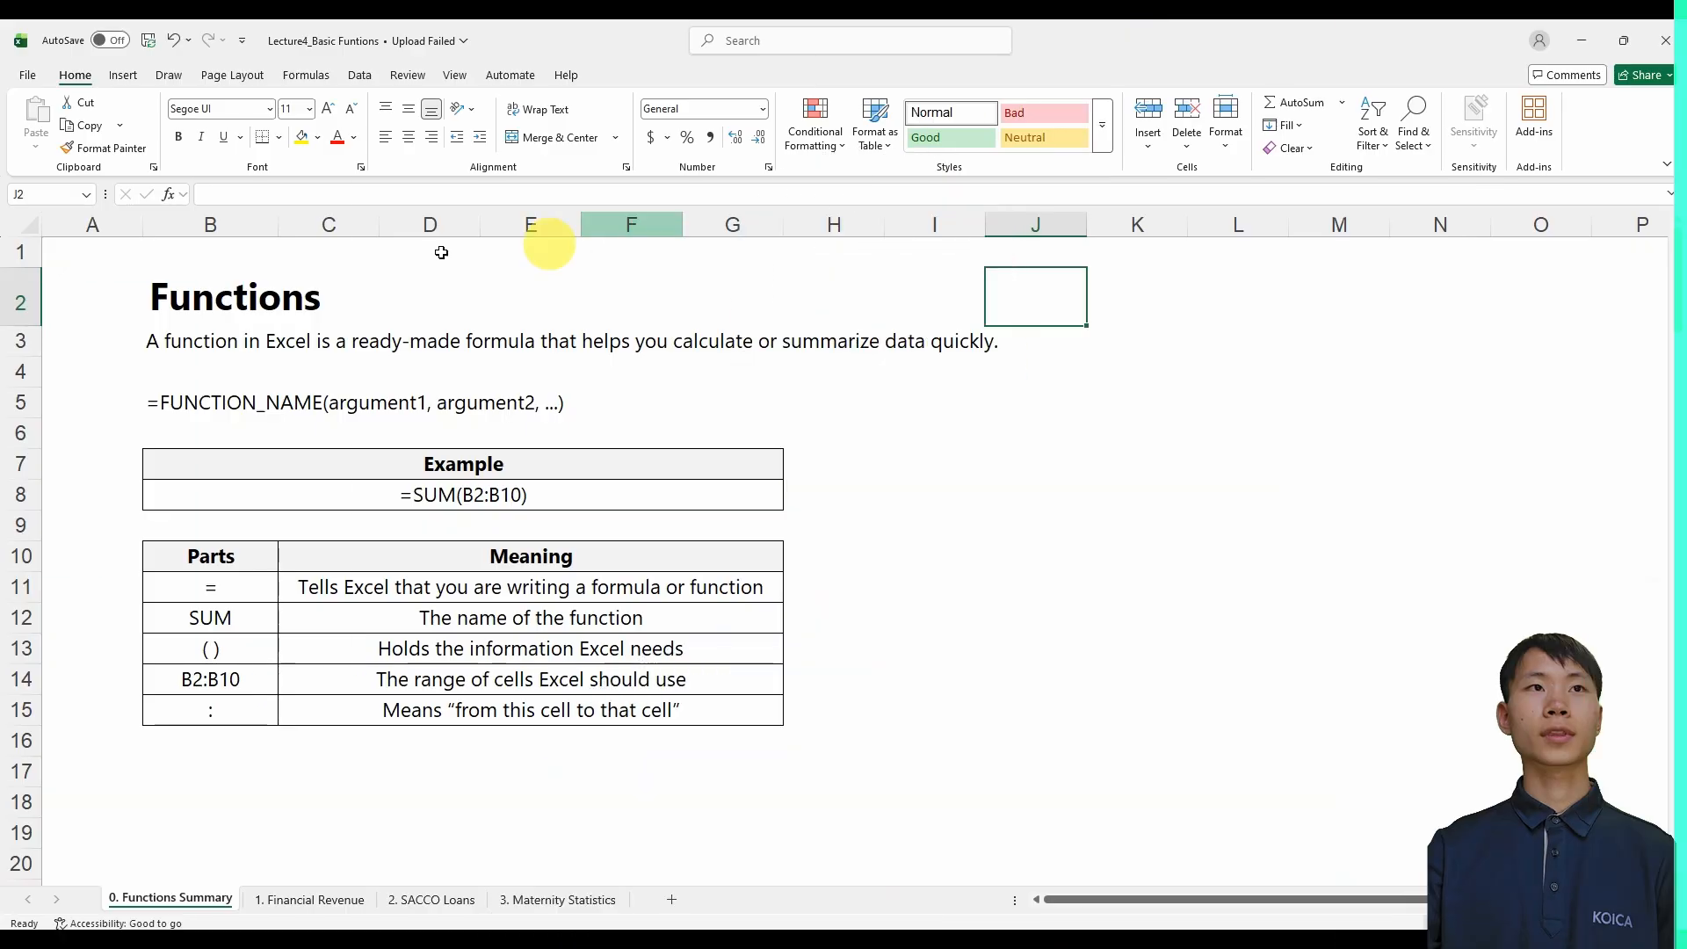
# Step: Review the general function syntax, the SUM example and the table explaining each formula part on the Functions Summary sheet
pyautogui.click(238, 317)
pyautogui.click(293, 300)
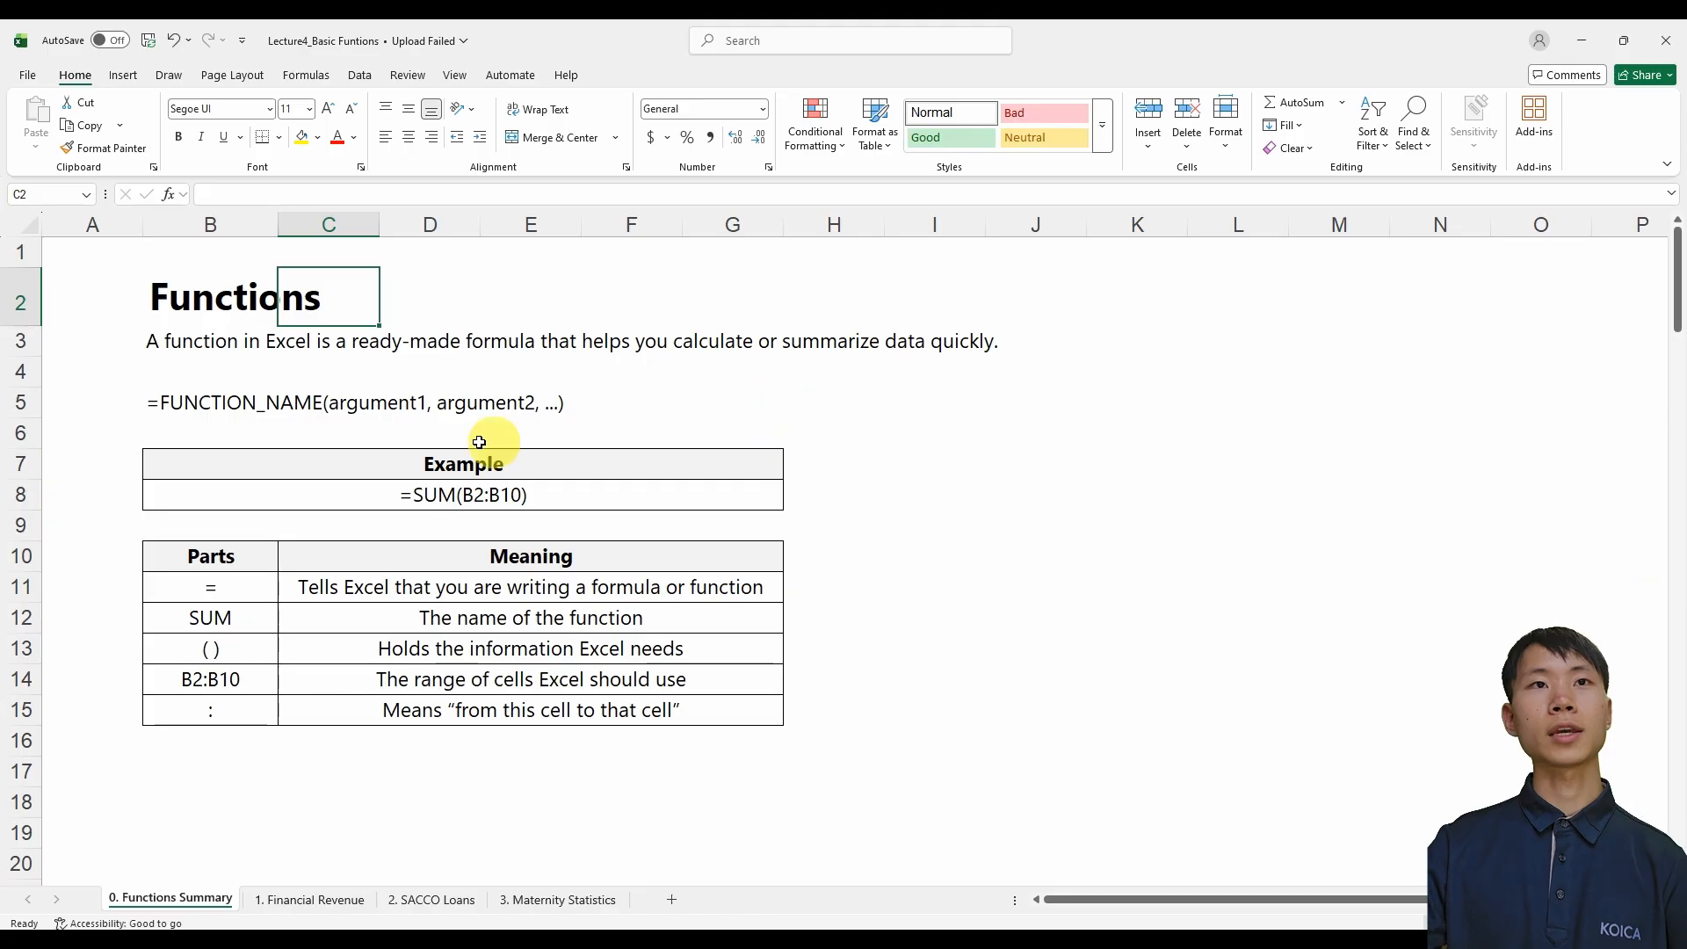
pyautogui.click(433, 504)
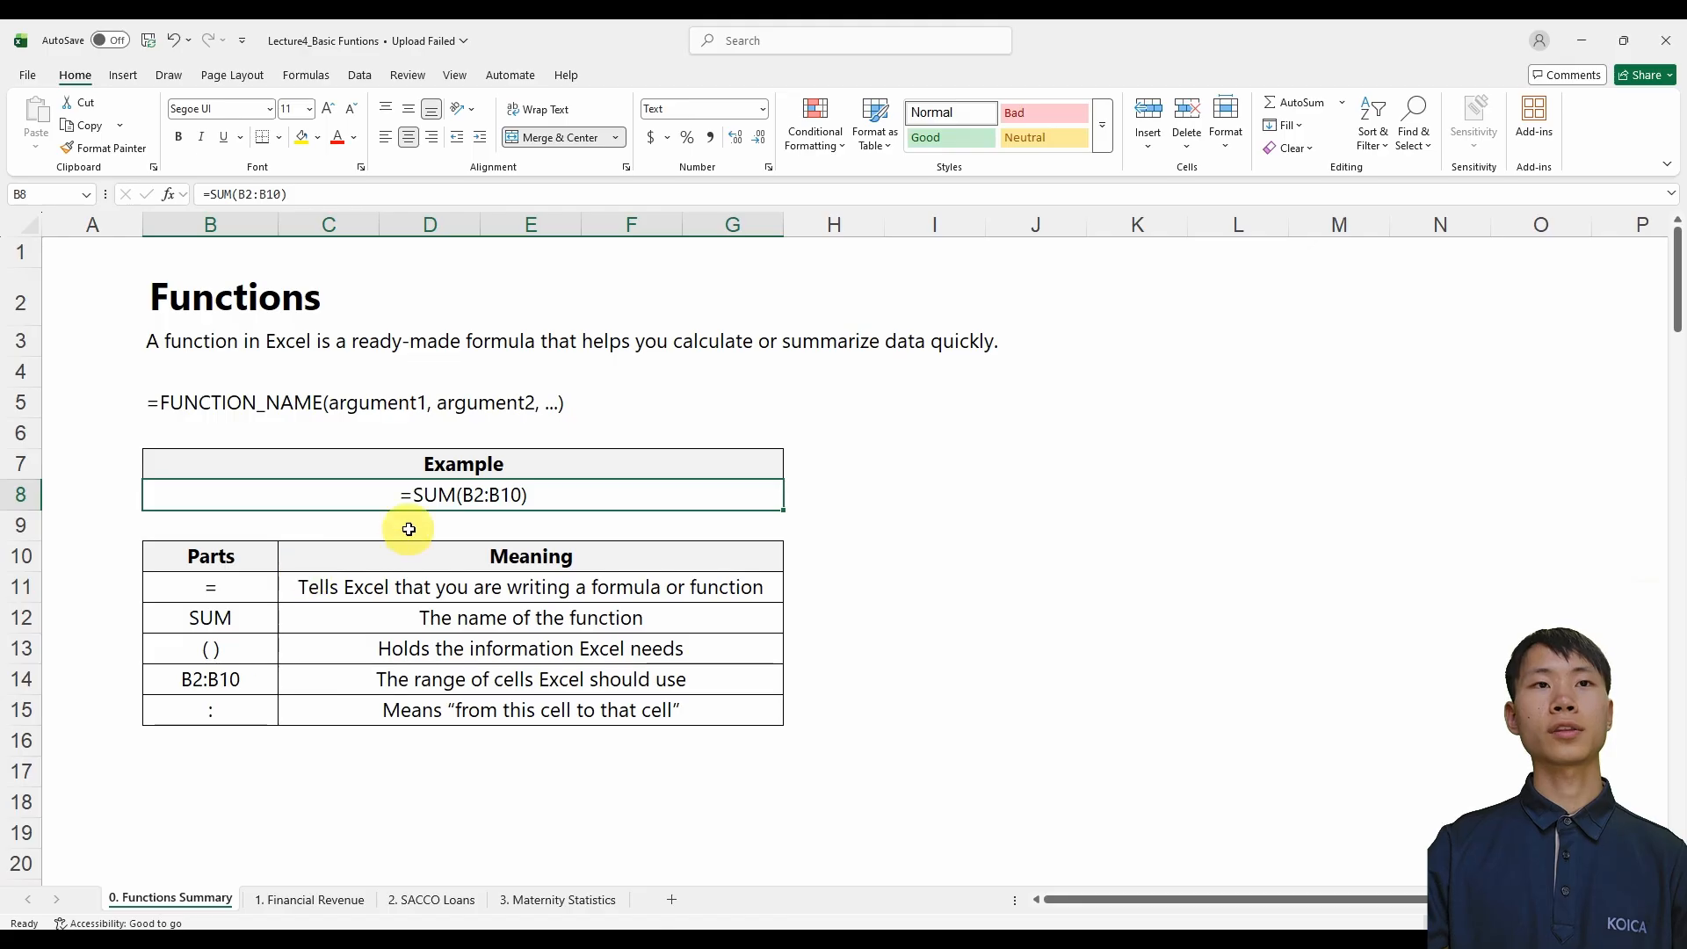
pyautogui.click(223, 596)
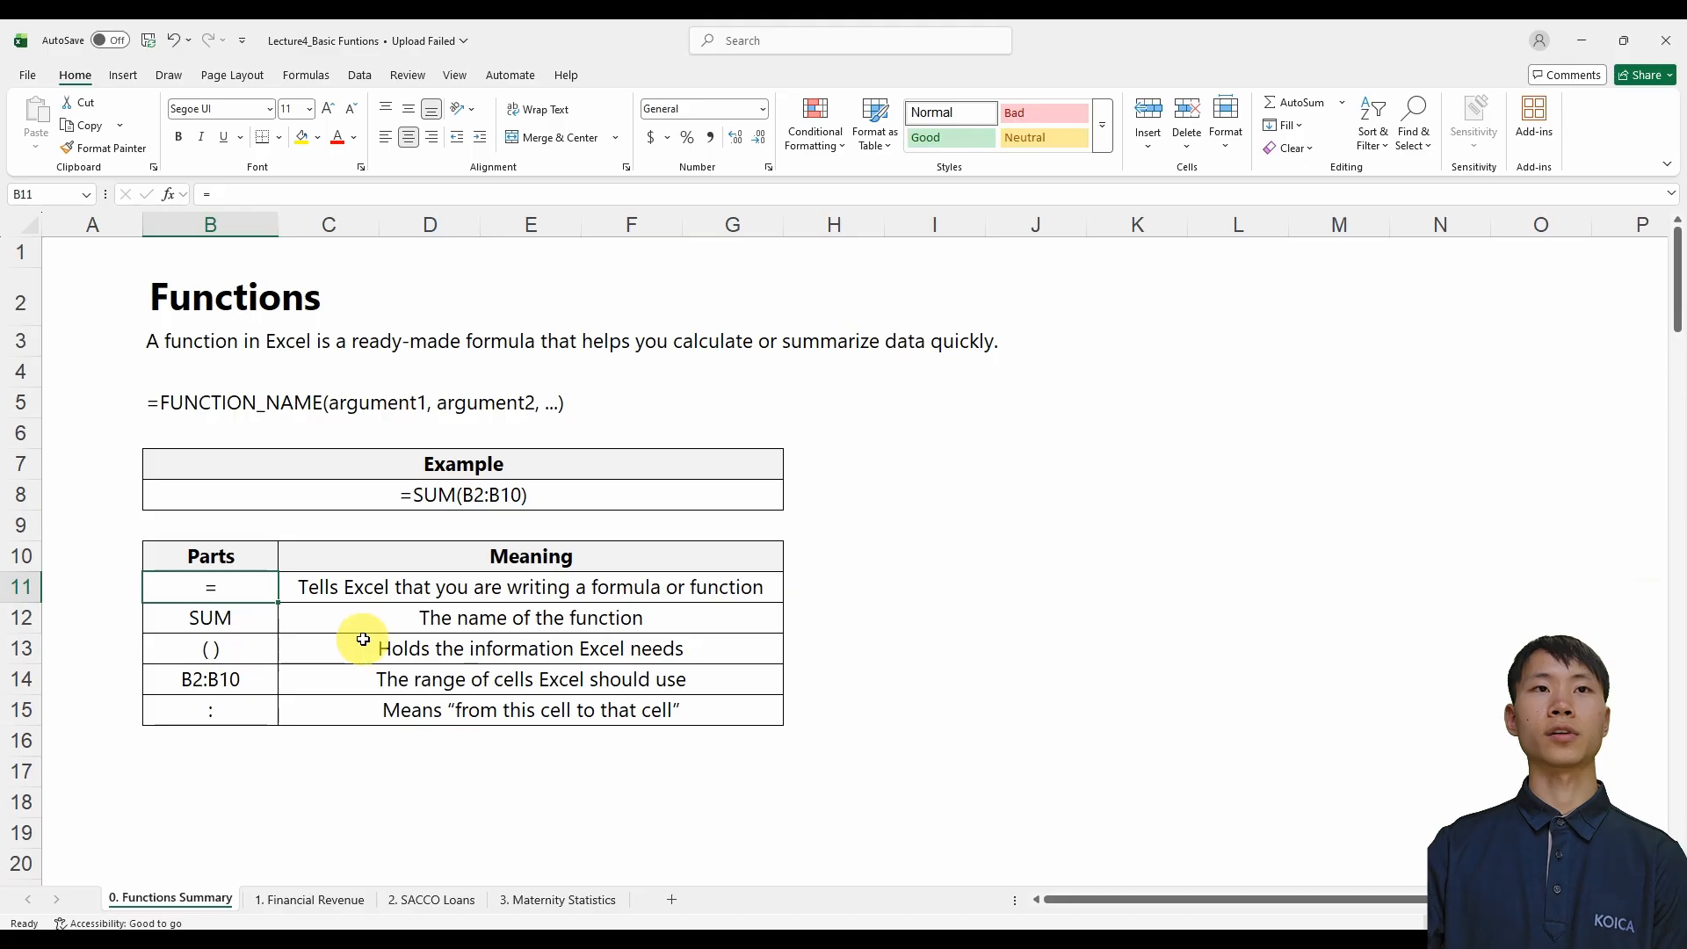
pyautogui.click(200, 620)
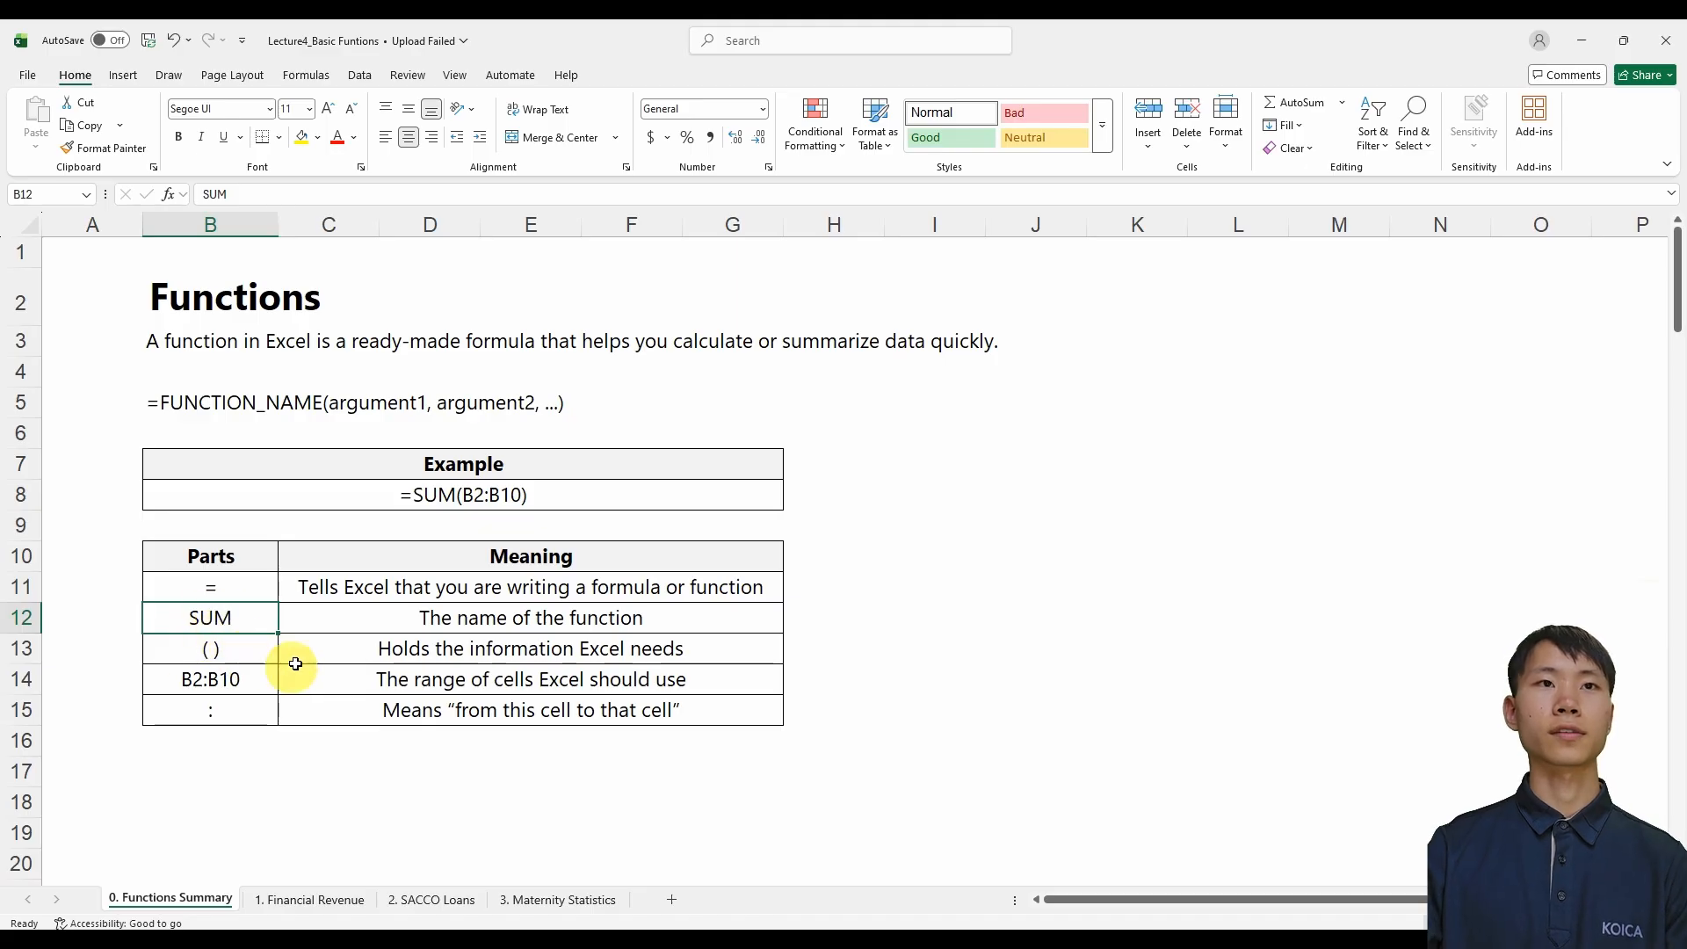
pyautogui.click(218, 652)
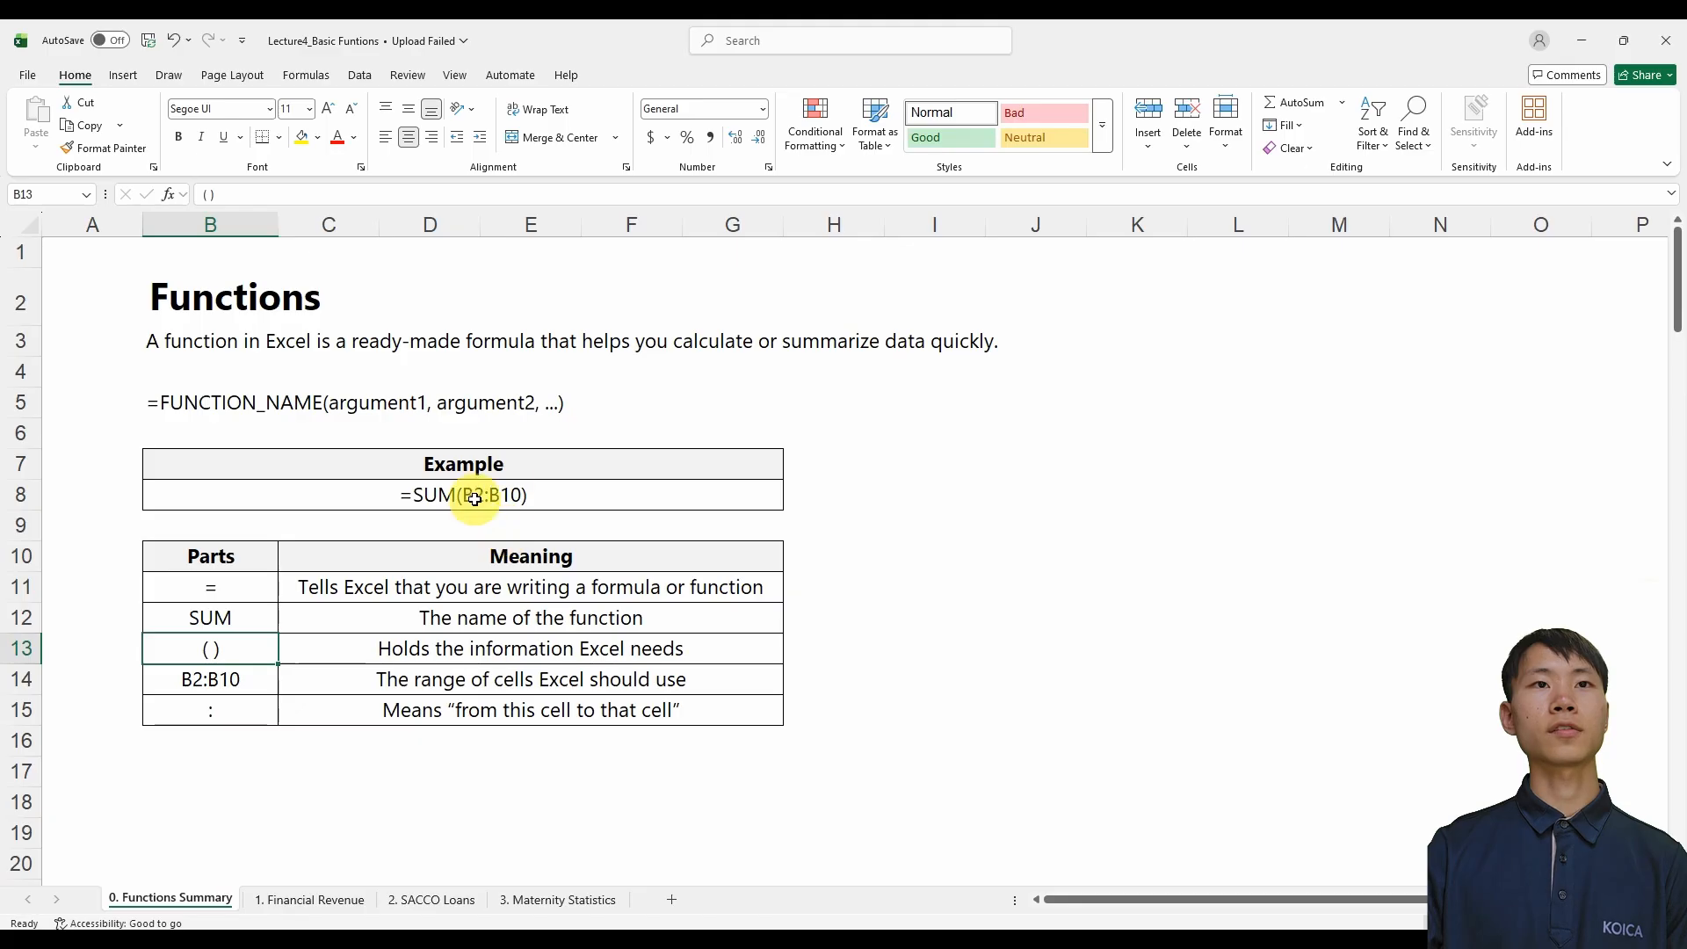
pyautogui.click(250, 682)
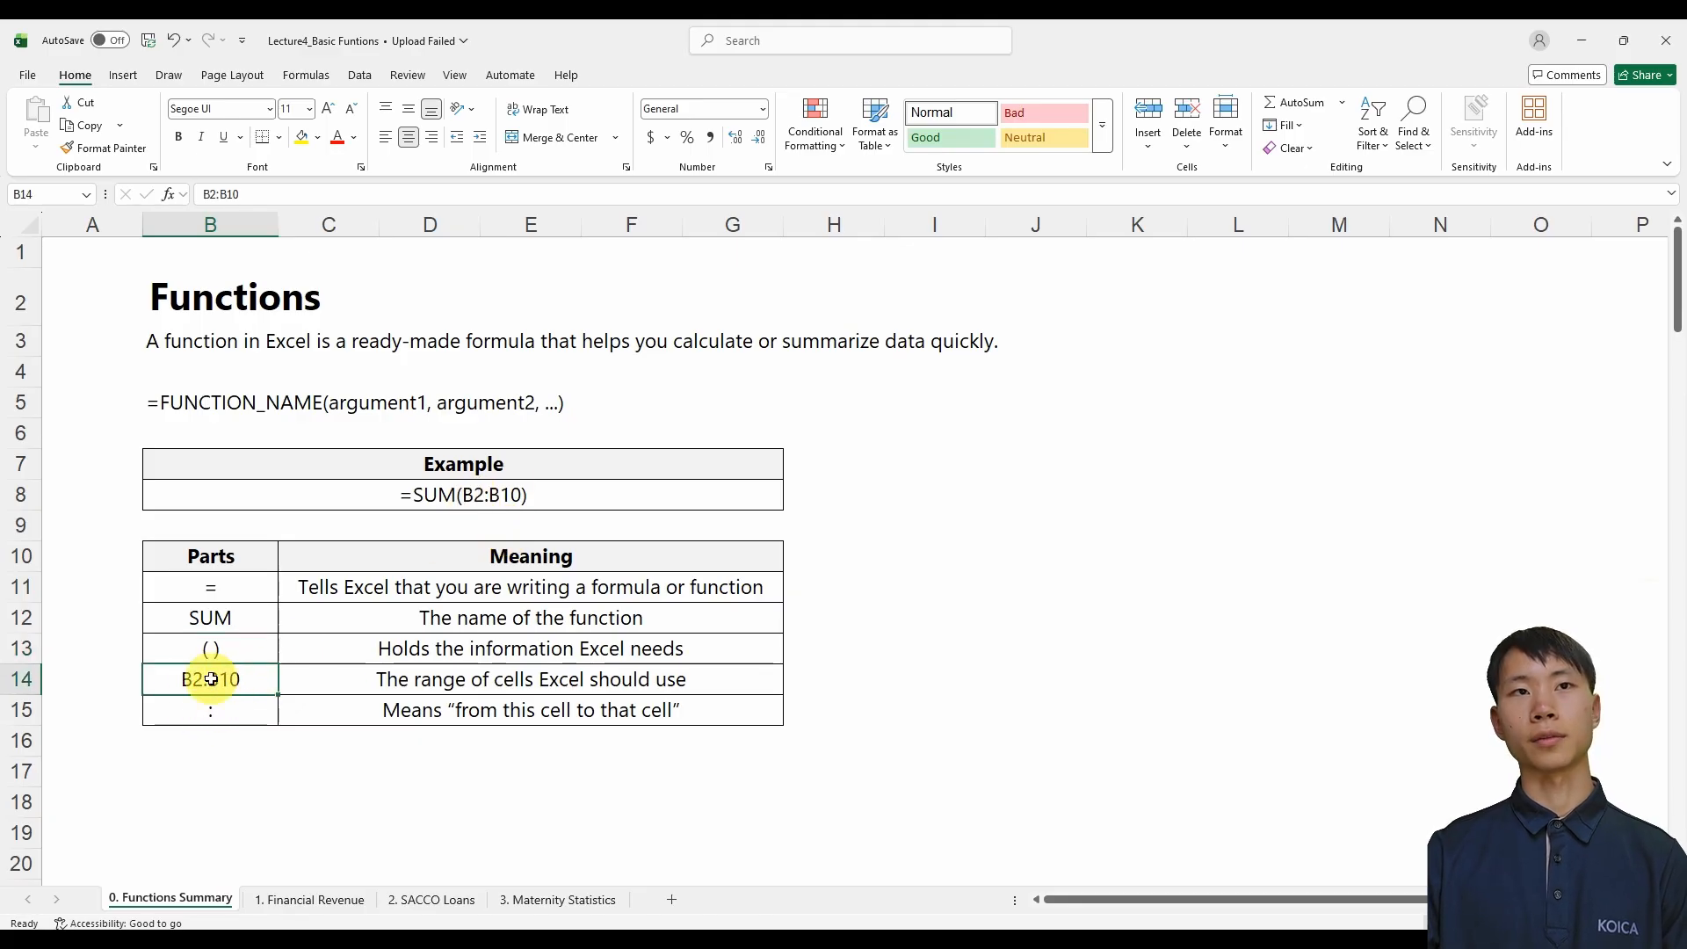
pyautogui.click(218, 710)
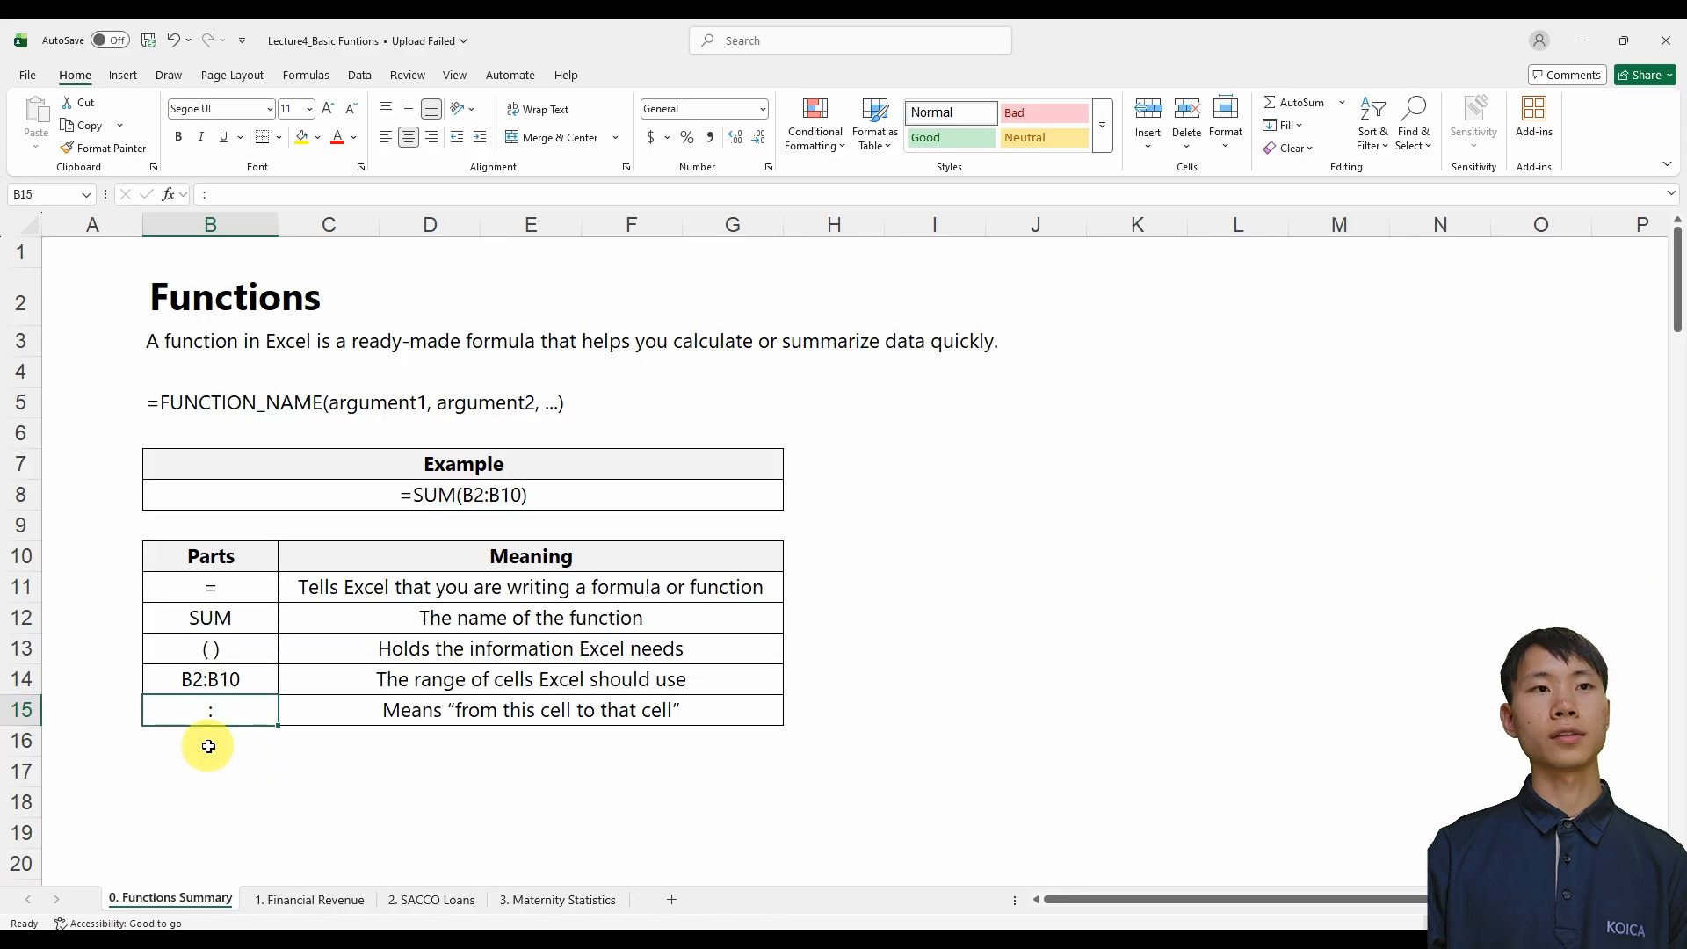
pyautogui.click(194, 685)
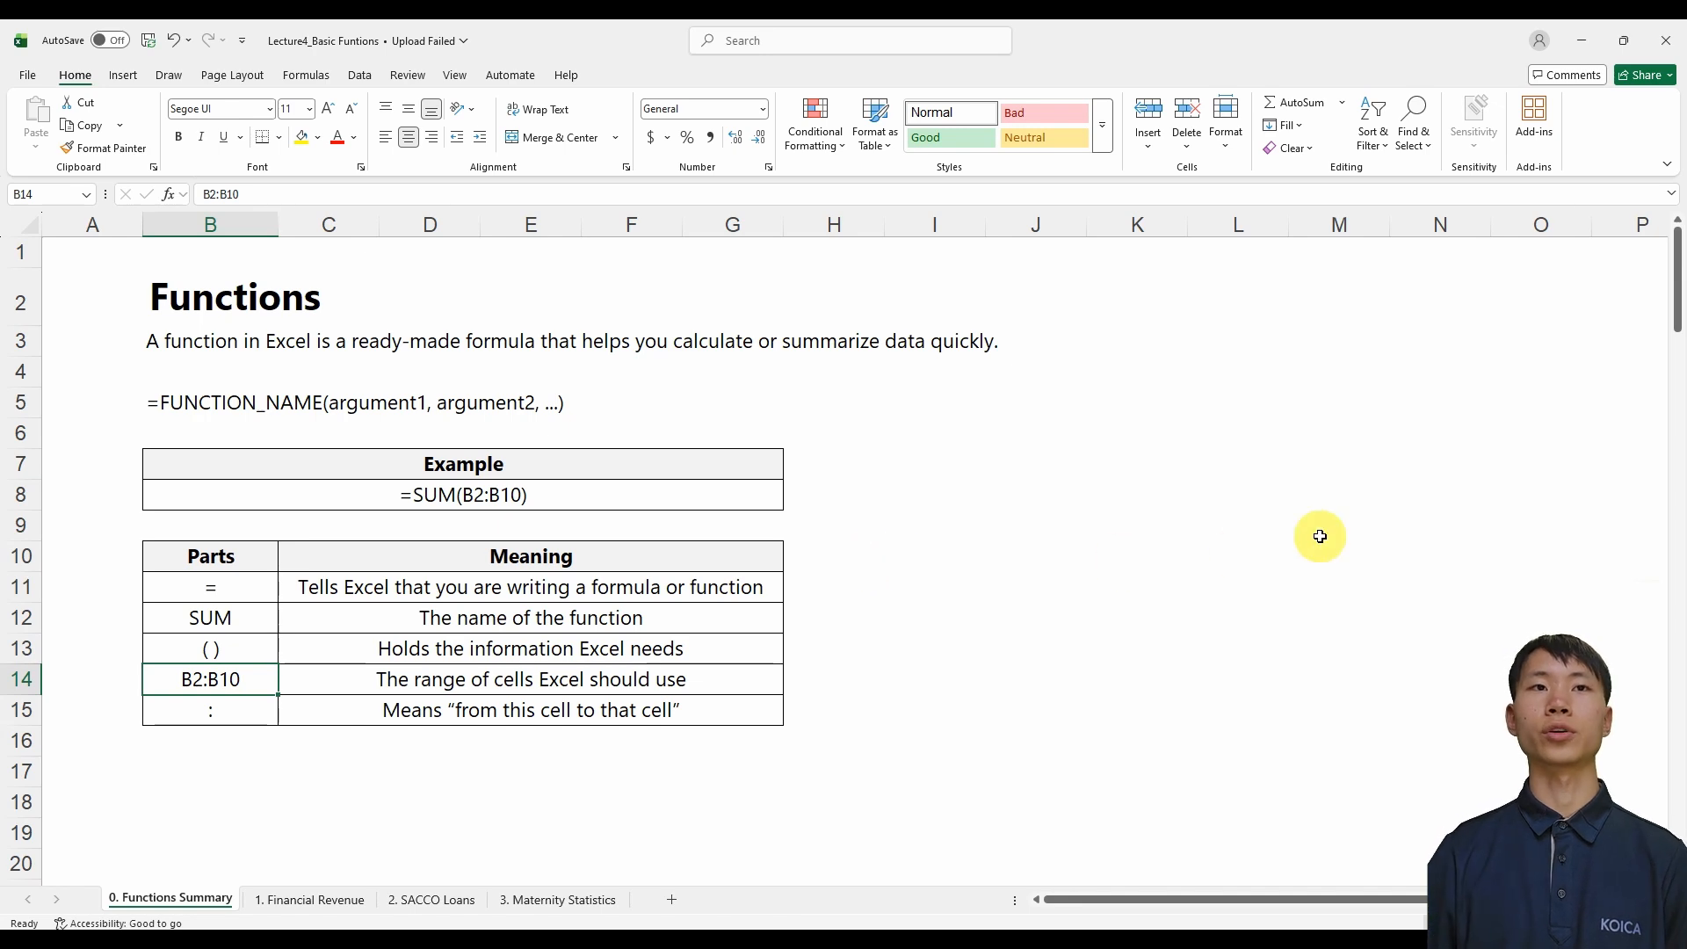
# Step: Examine the SUM section's example, structure and argument meanings on the Functions Summary sheet
pyautogui.scroll(-6, 924, 374)
pyautogui.click(924, 374)
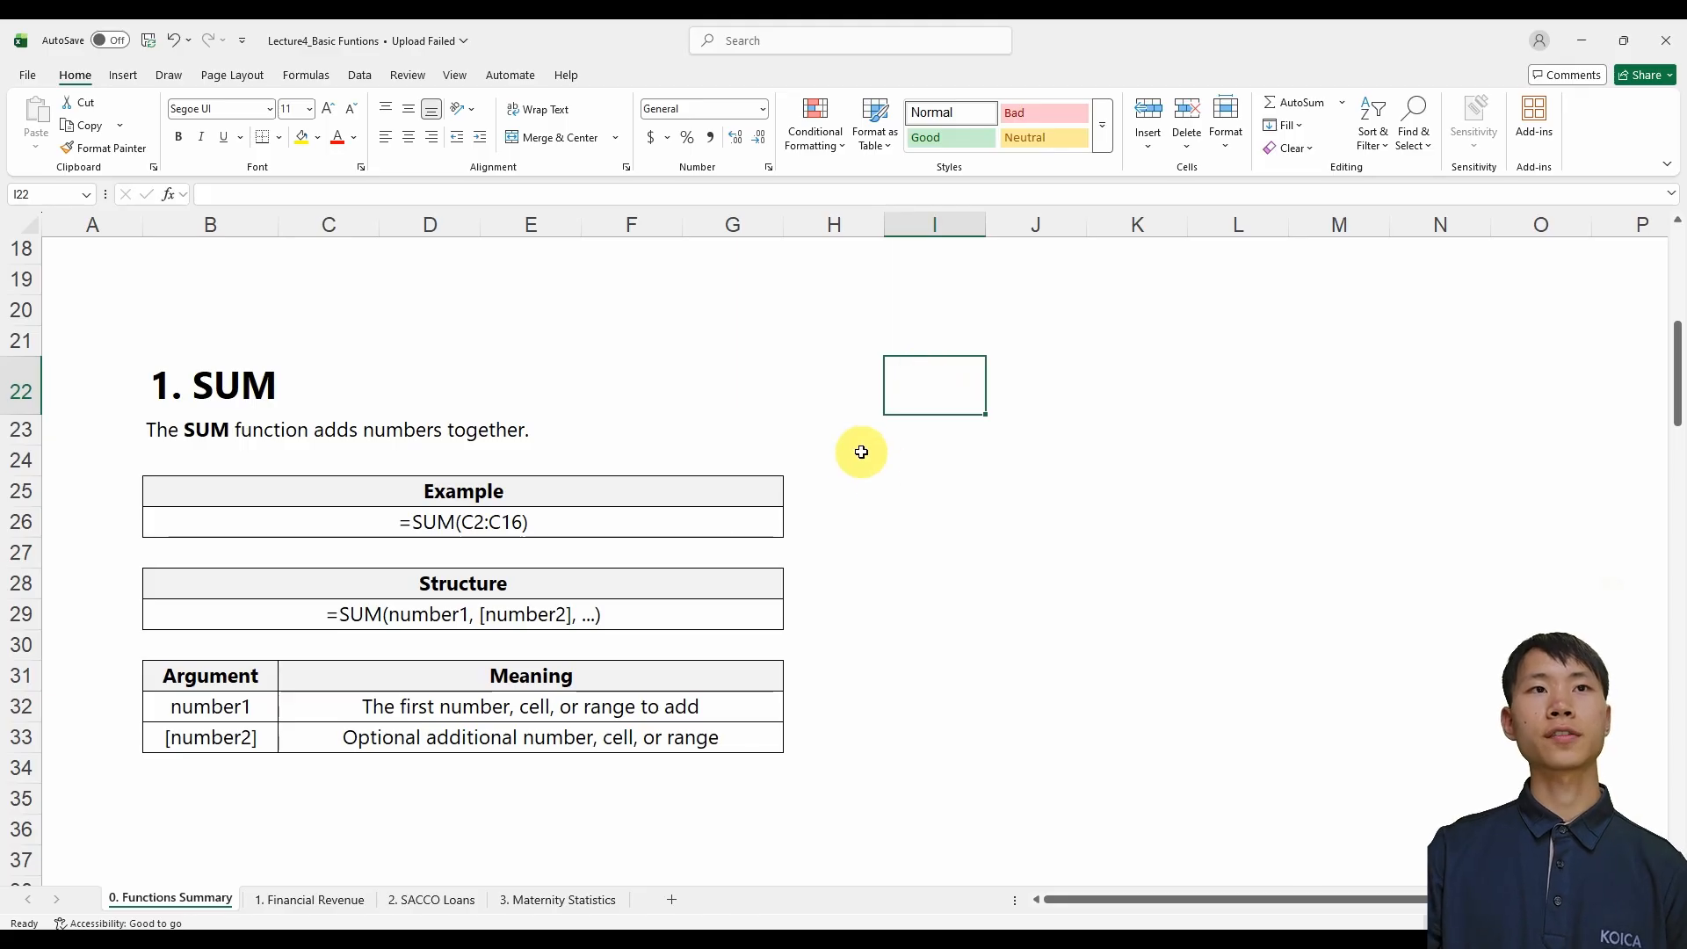
pyautogui.click(650, 522)
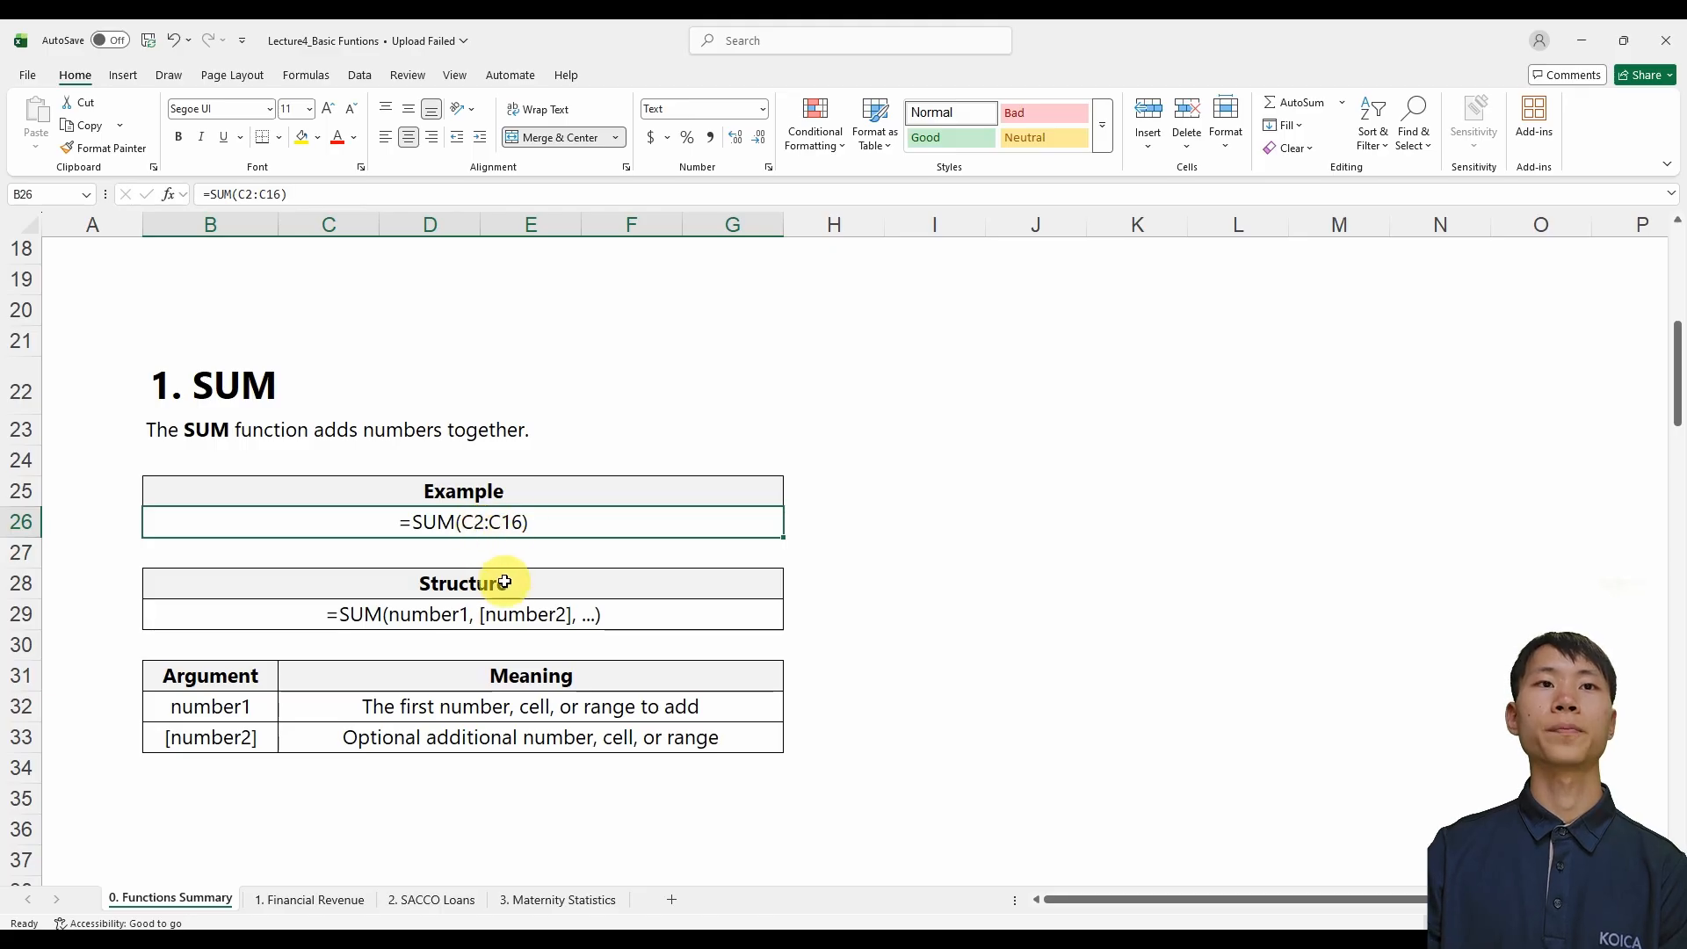
pyautogui.click(395, 613)
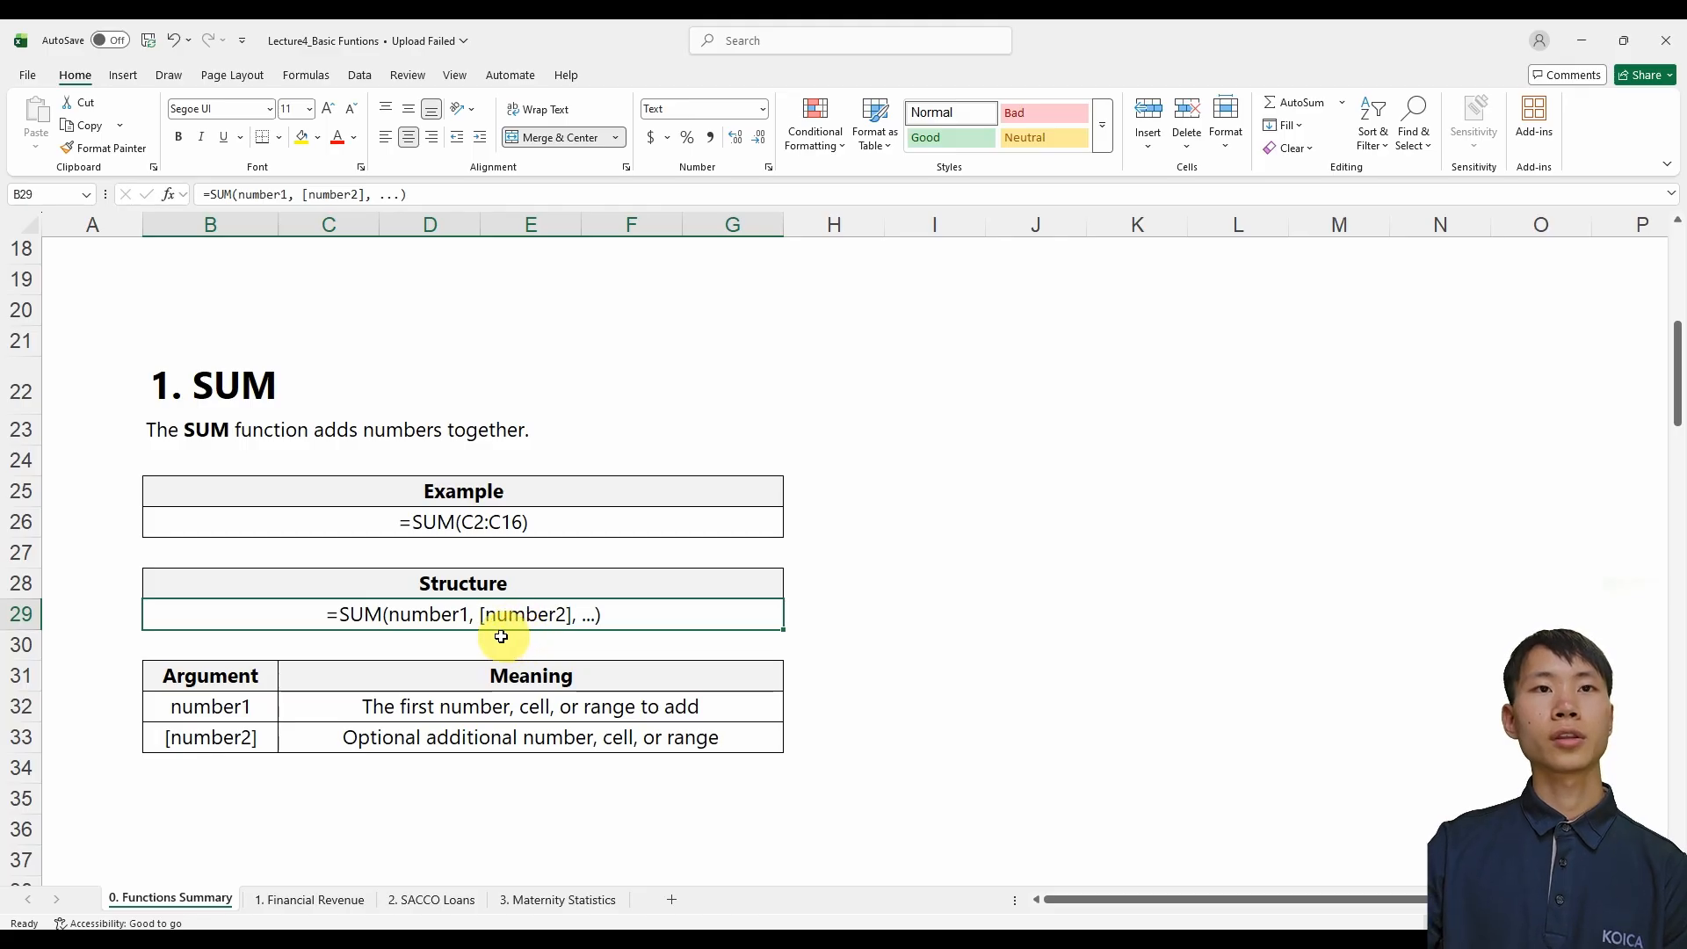
pyautogui.click(245, 738)
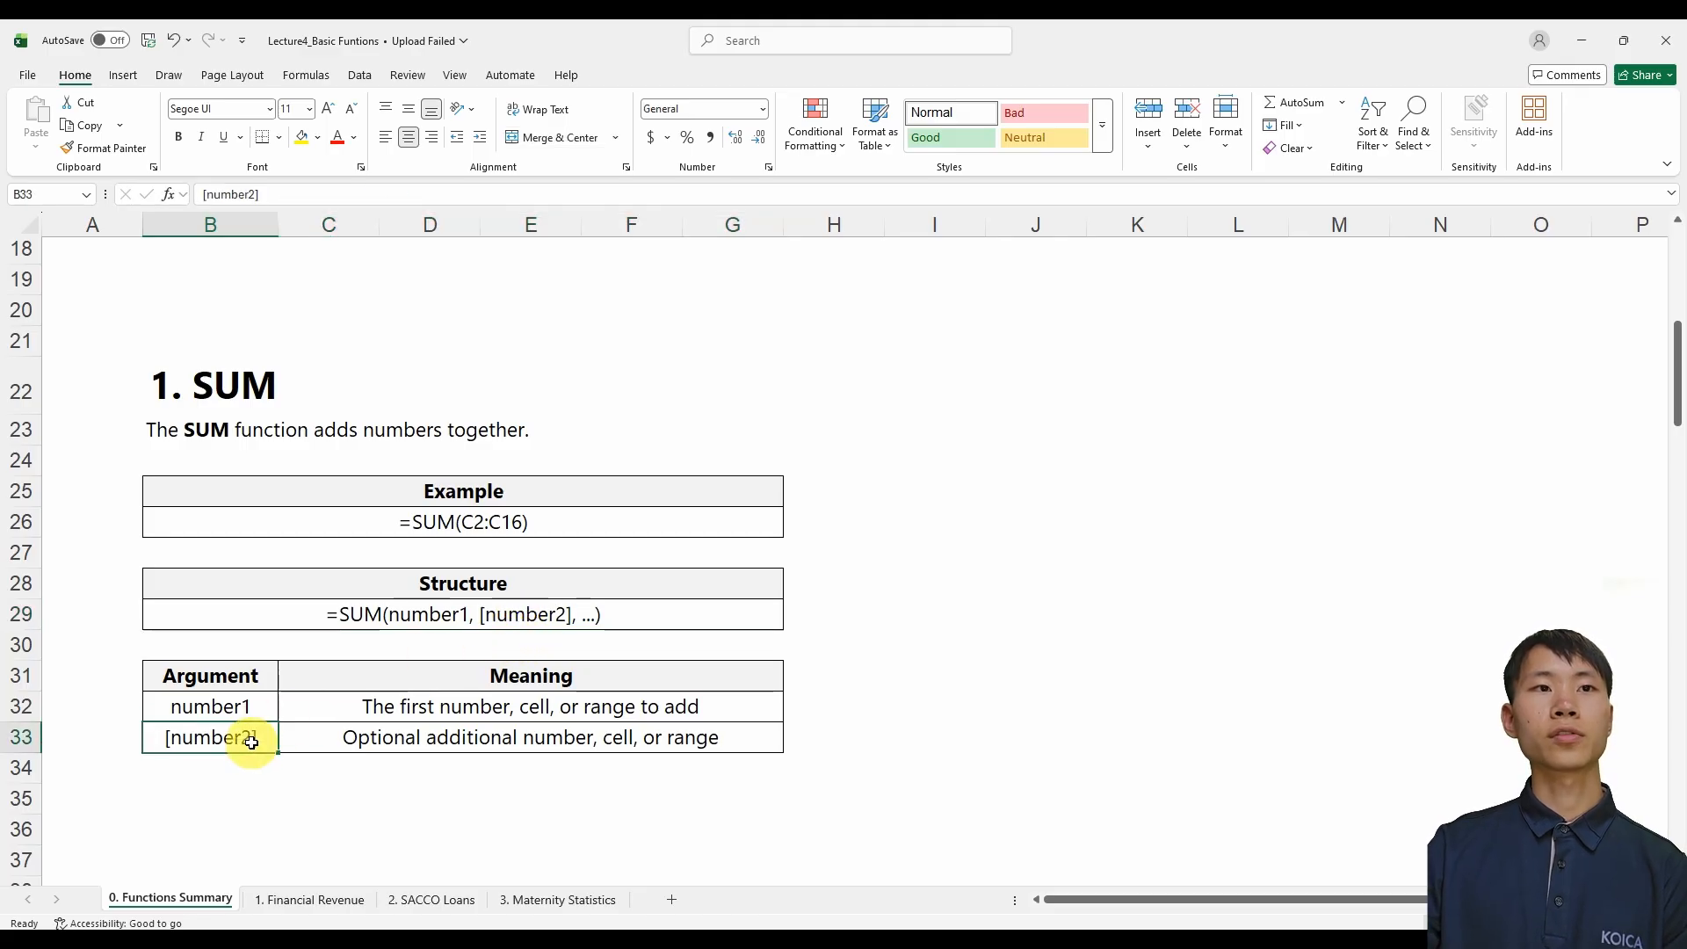
pyautogui.click(544, 617)
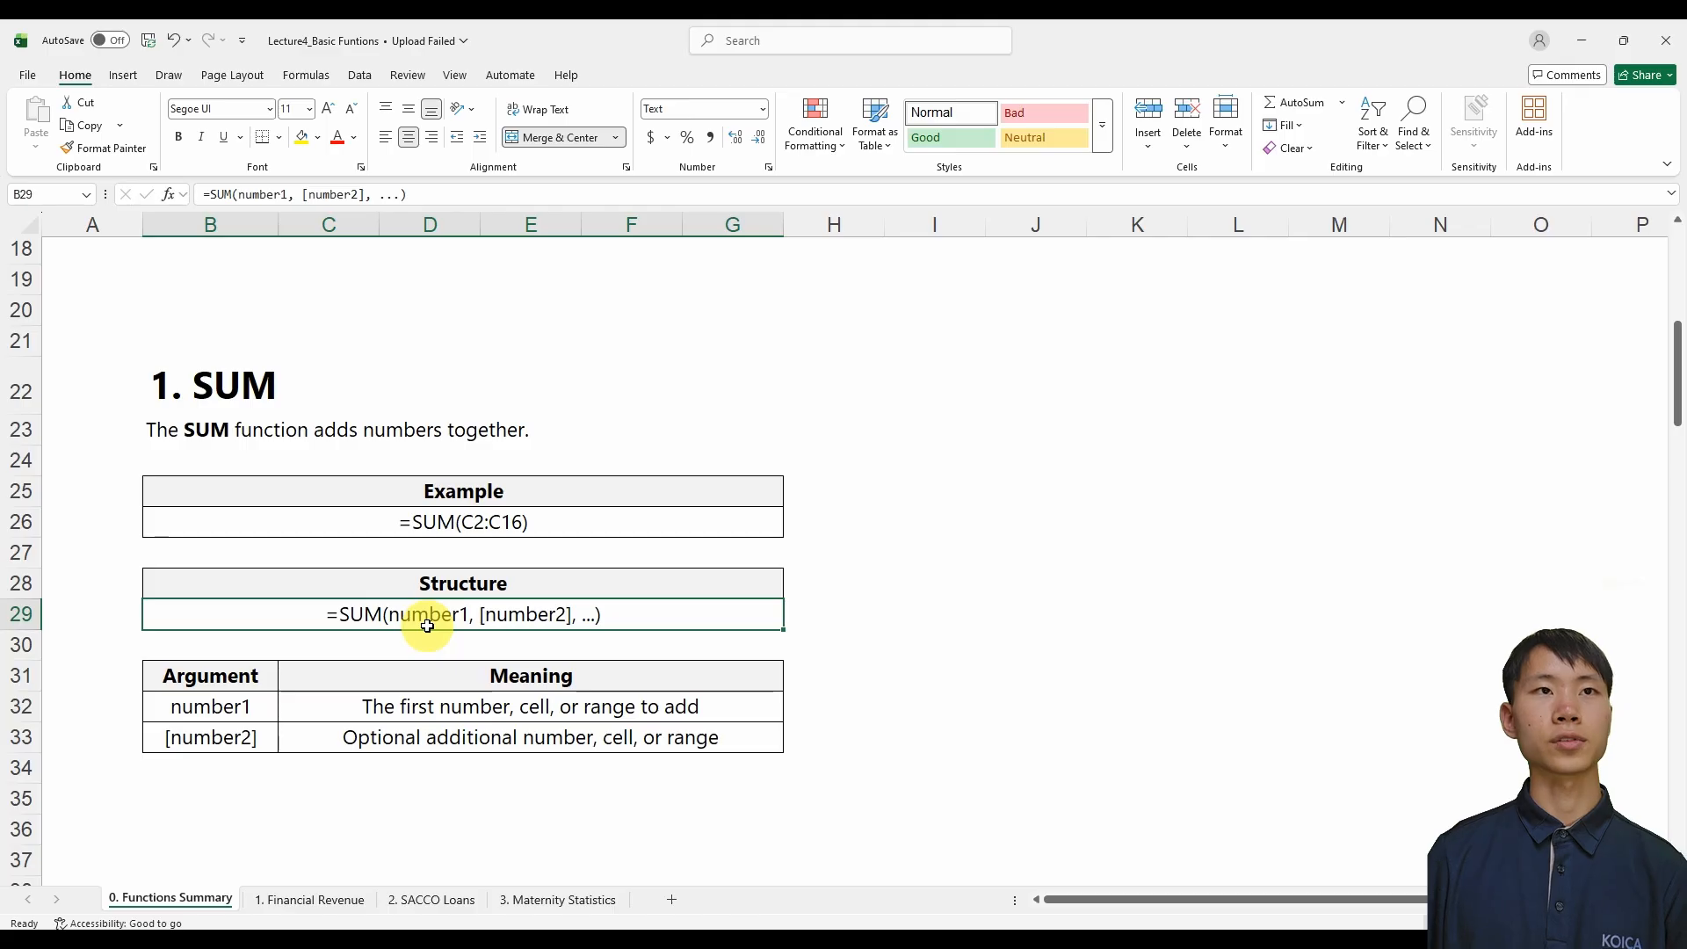
pyautogui.click(892, 625)
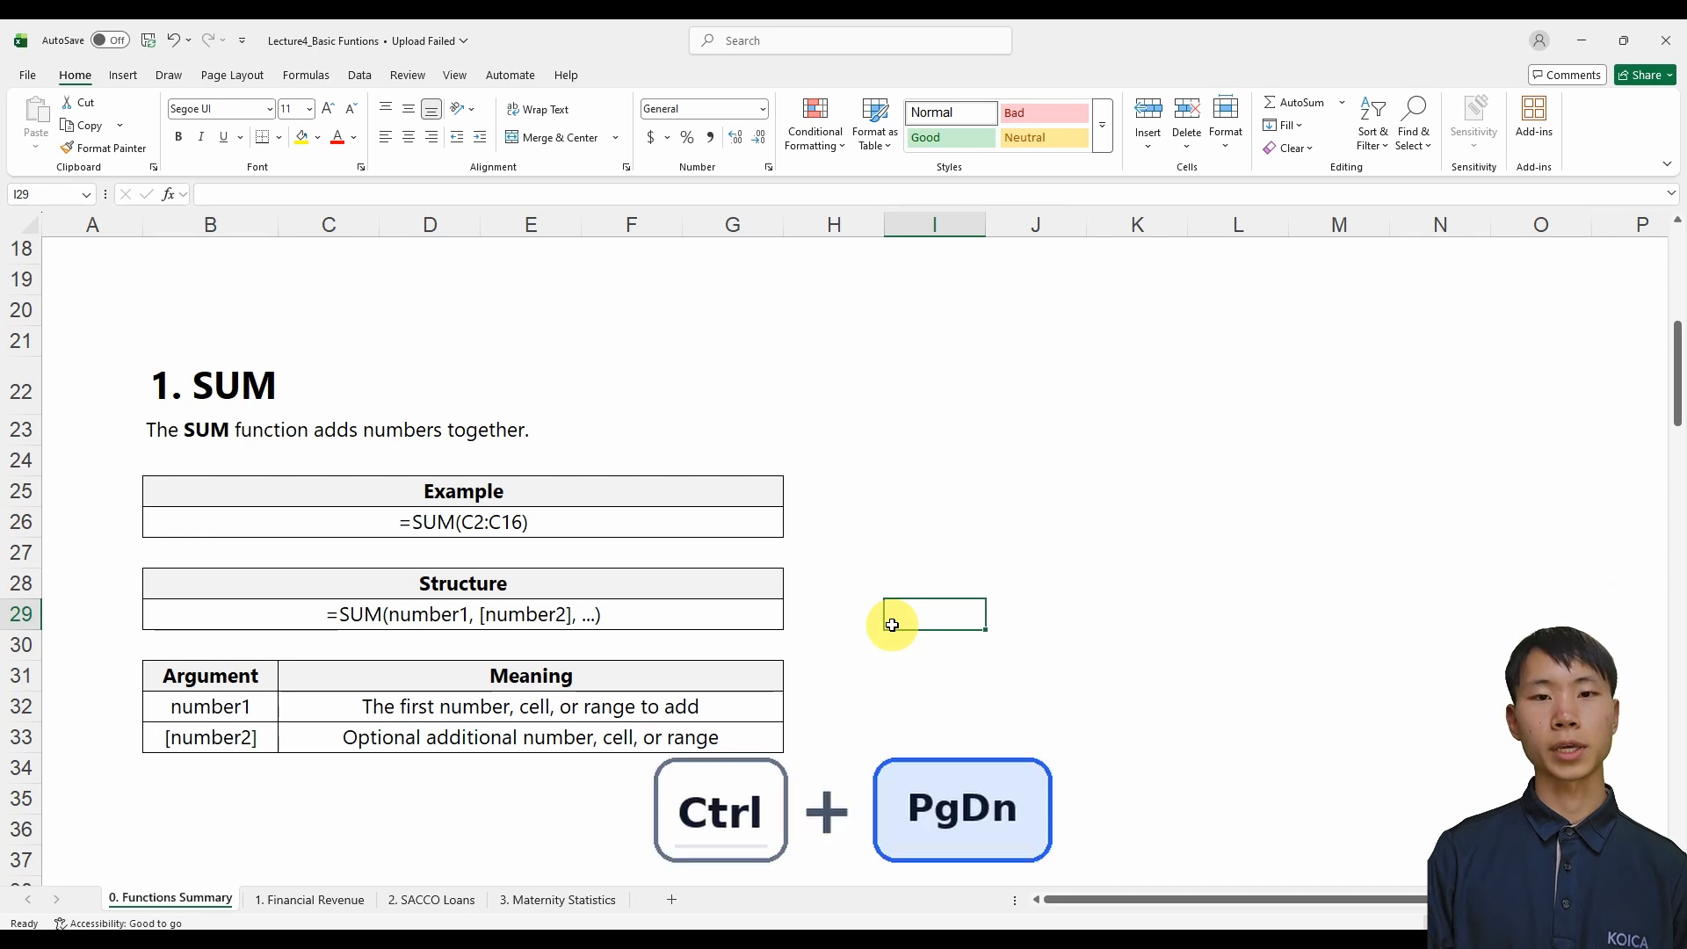
# Step: On the 1. Financial Revenue sheet, begin a SUM function in answer cell D21 for the total Amount Collected
pyautogui.hotkey('ctrl', 'pagedown')
pyautogui.press('Right')
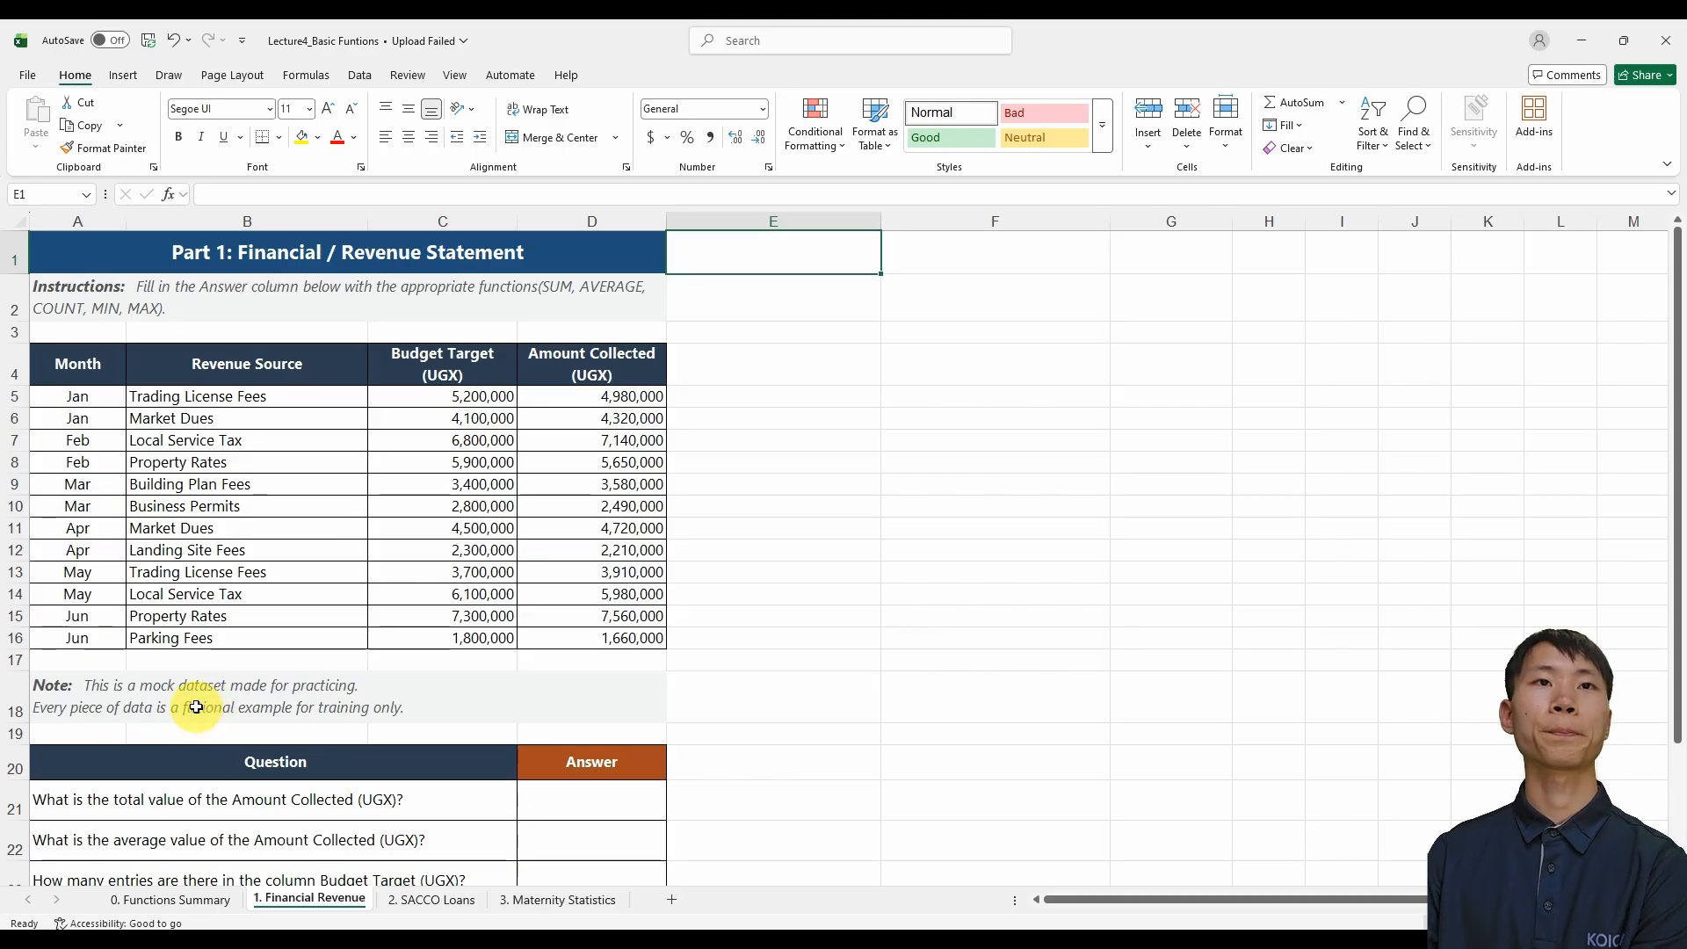
pyautogui.click(351, 805)
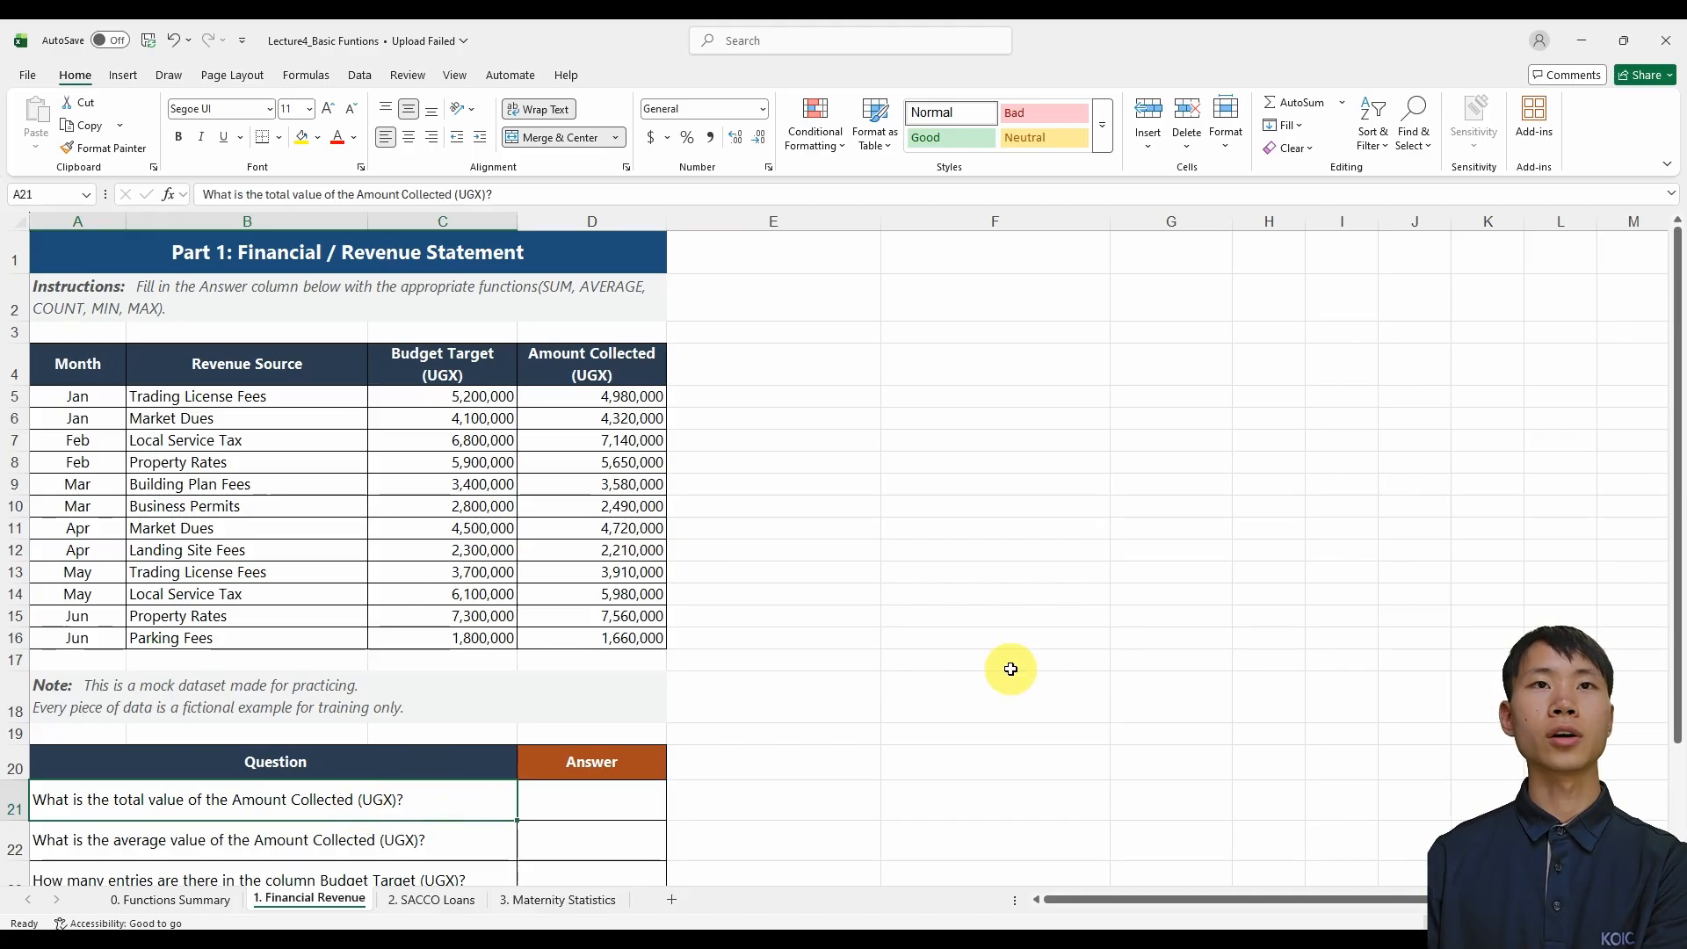
pyautogui.click(614, 813)
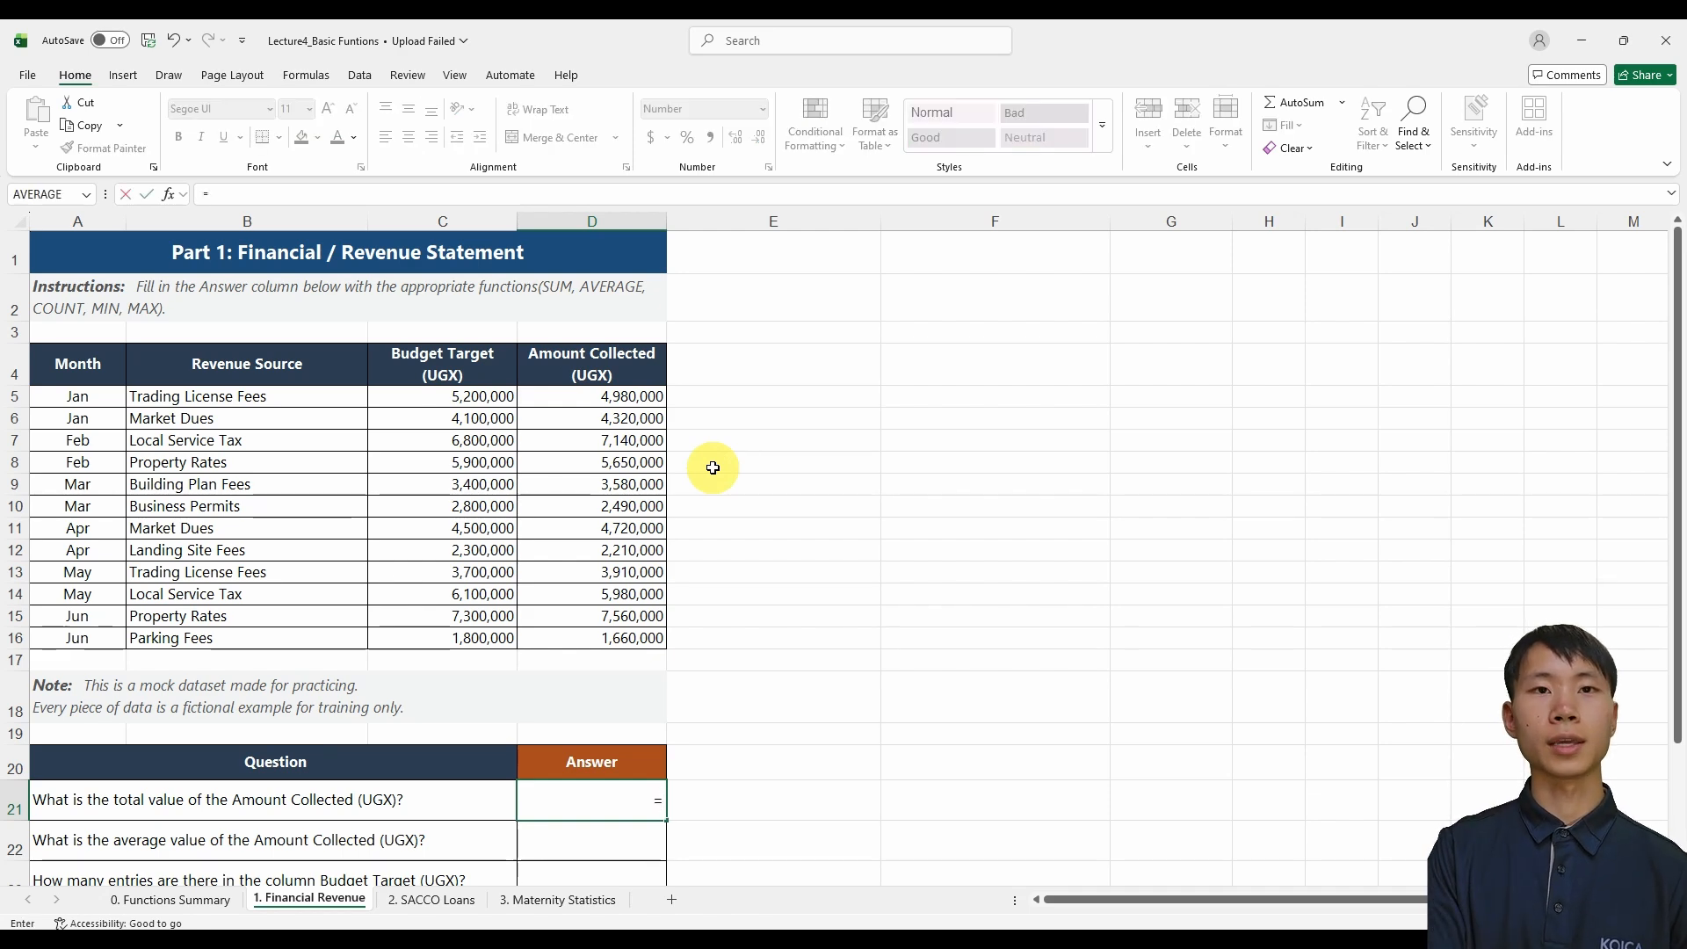
pyautogui.write('su')
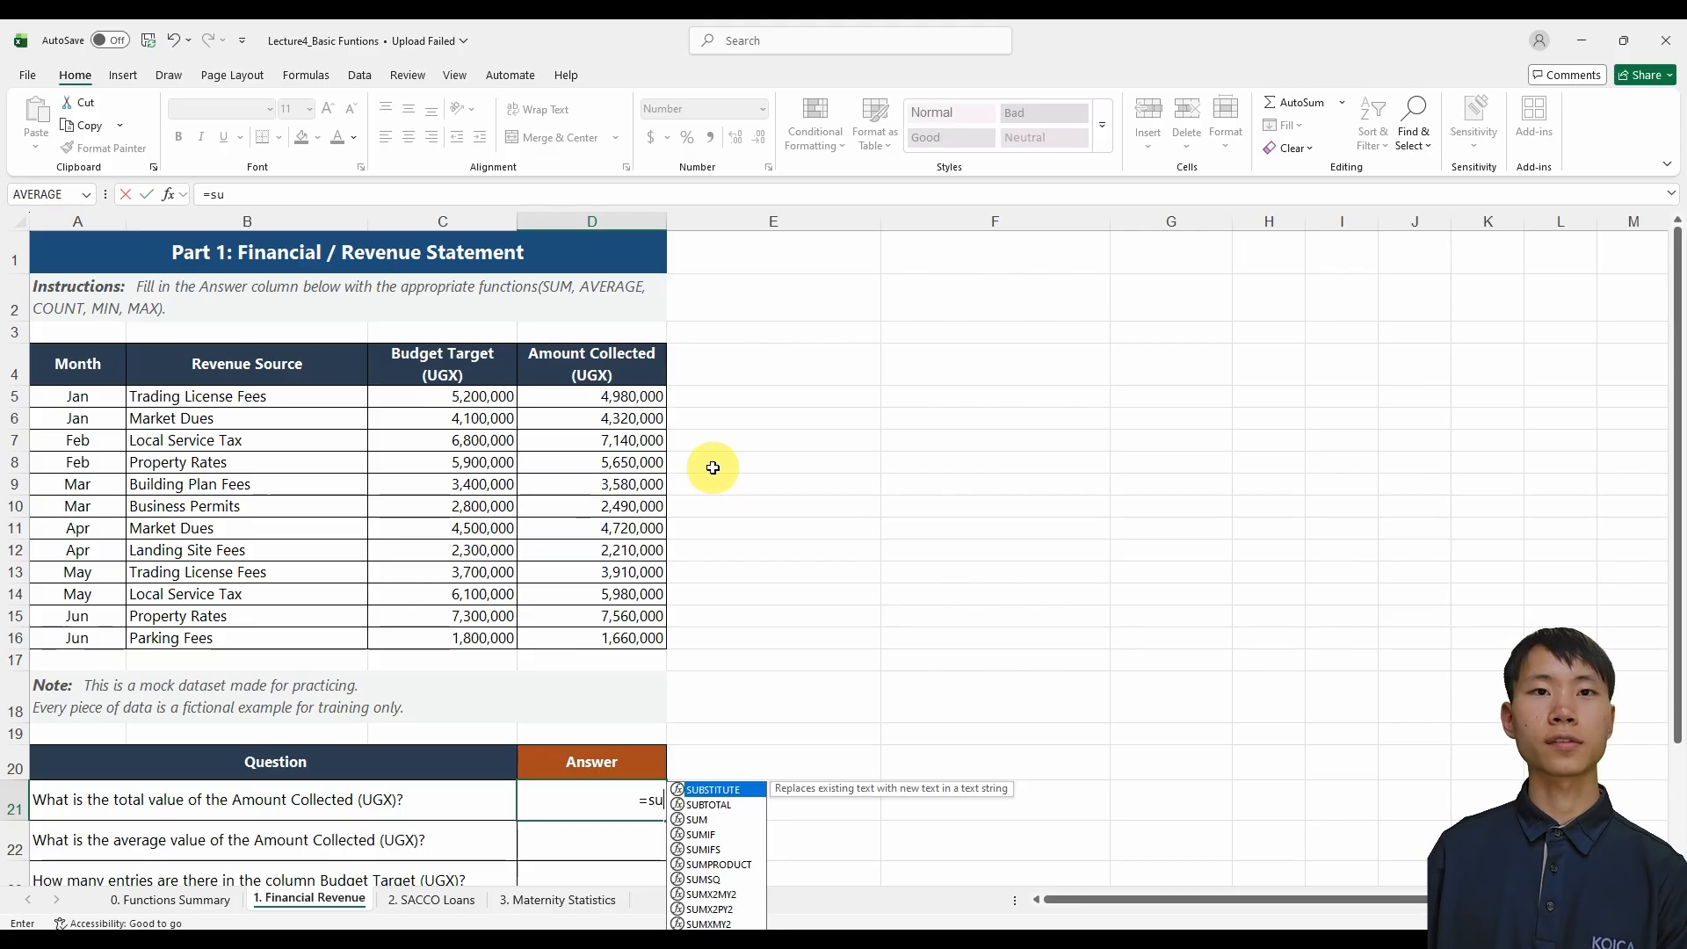
pyautogui.click(747, 818)
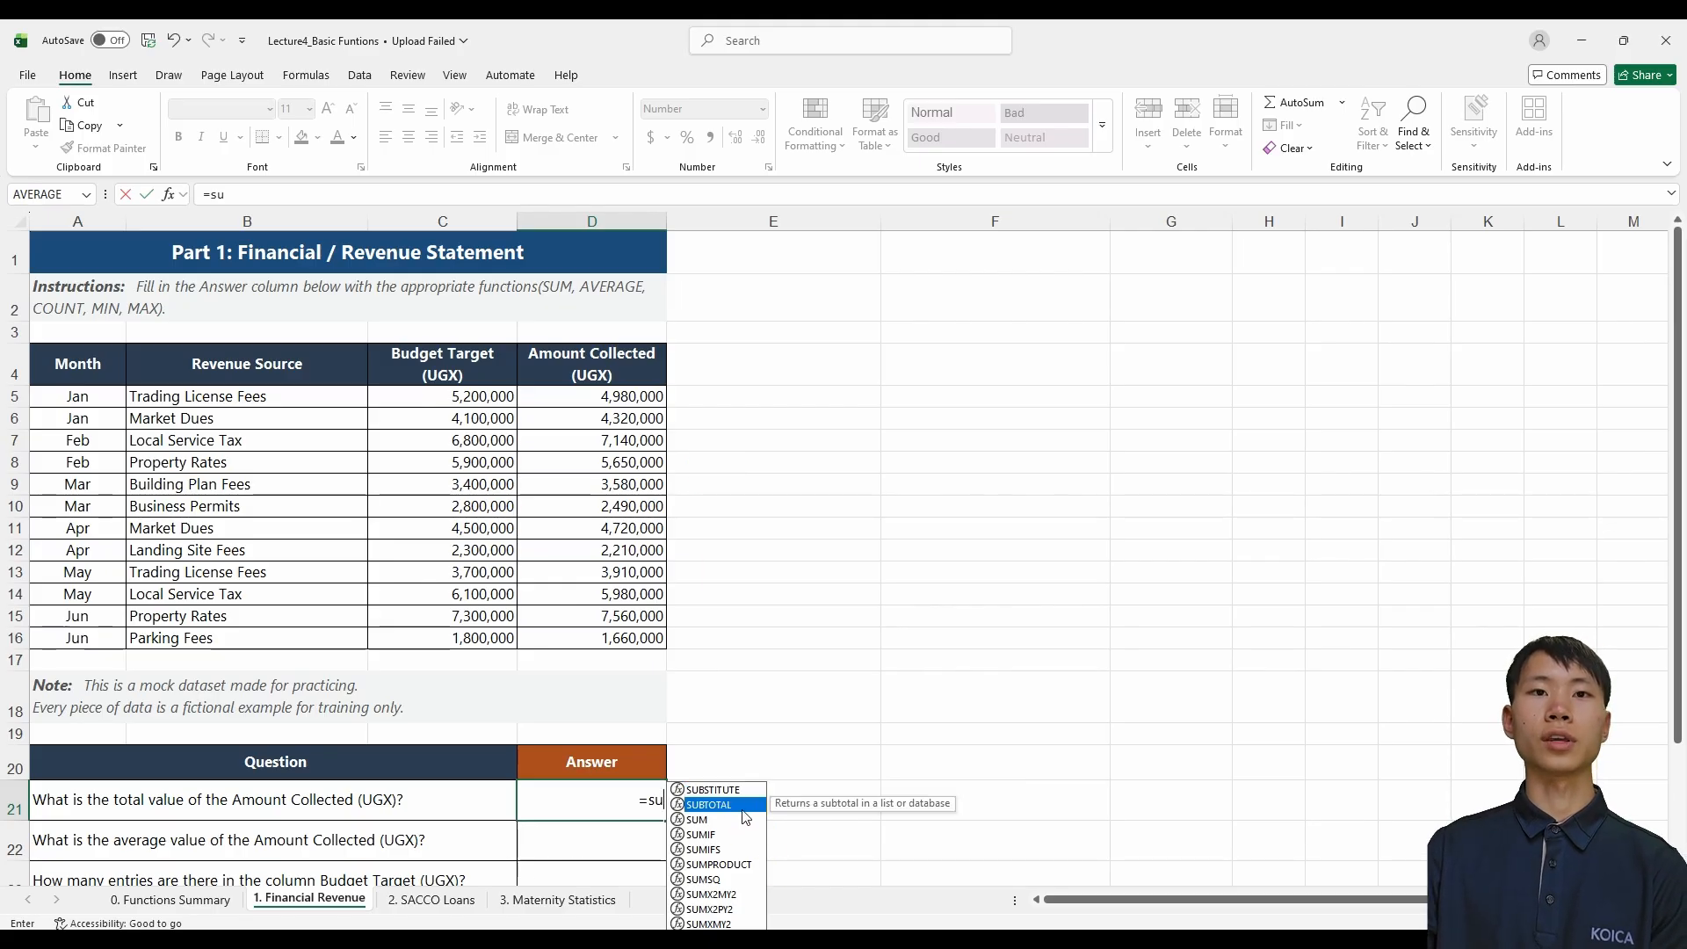
pyautogui.click(721, 833)
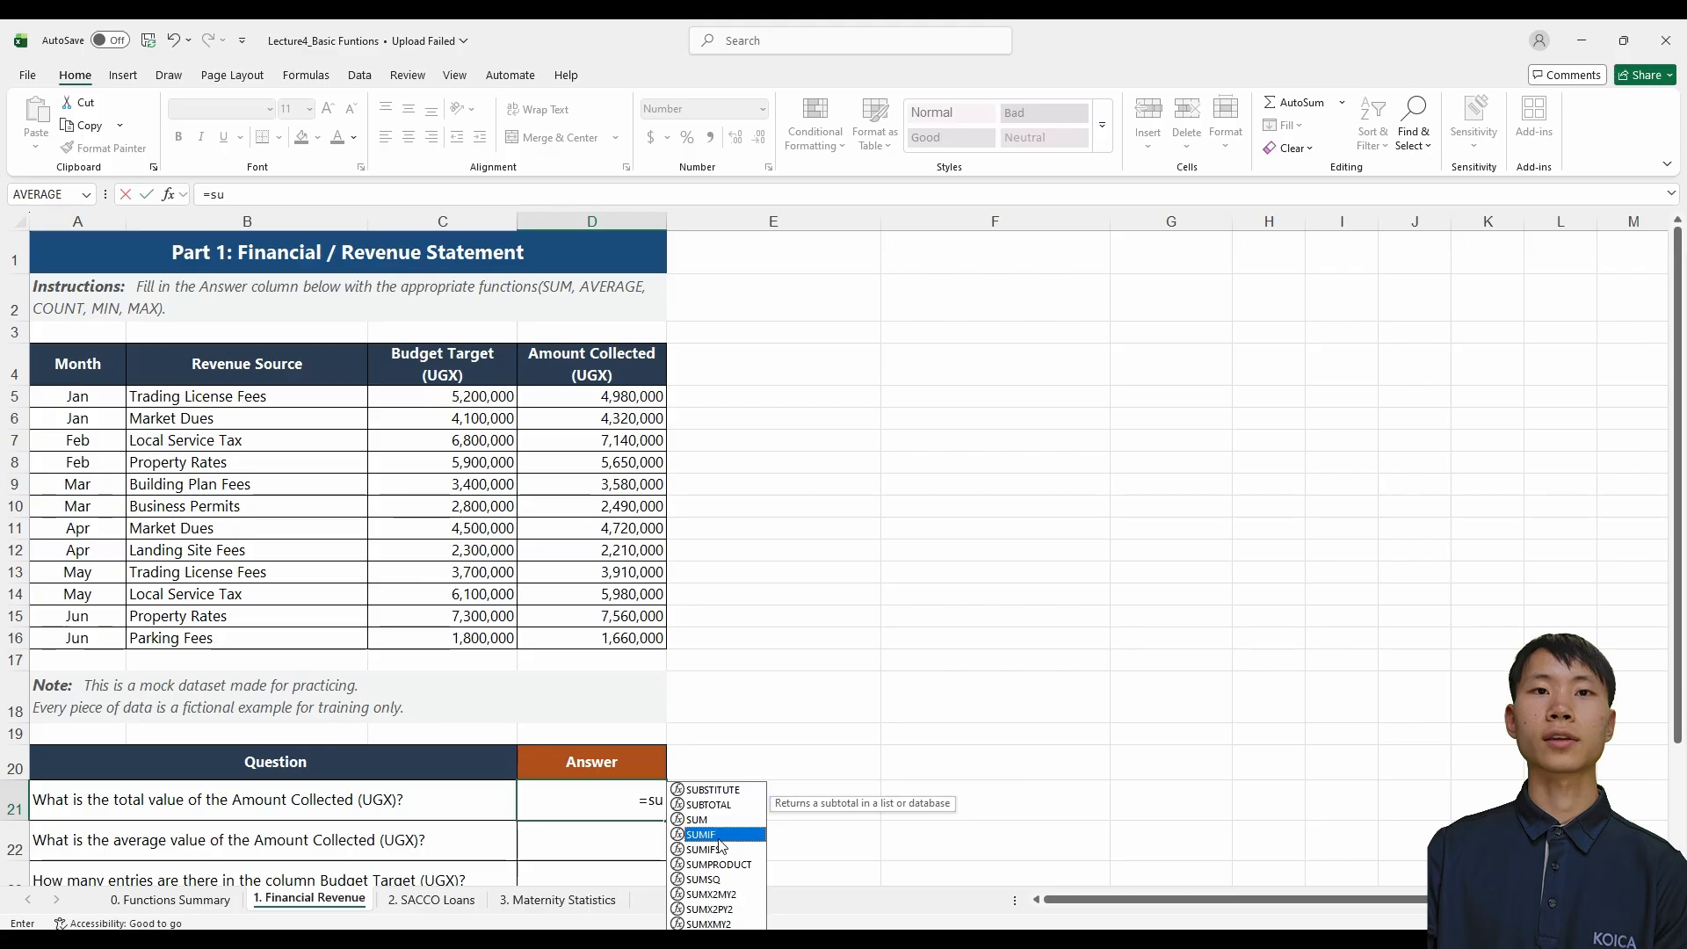
pyautogui.click(719, 820)
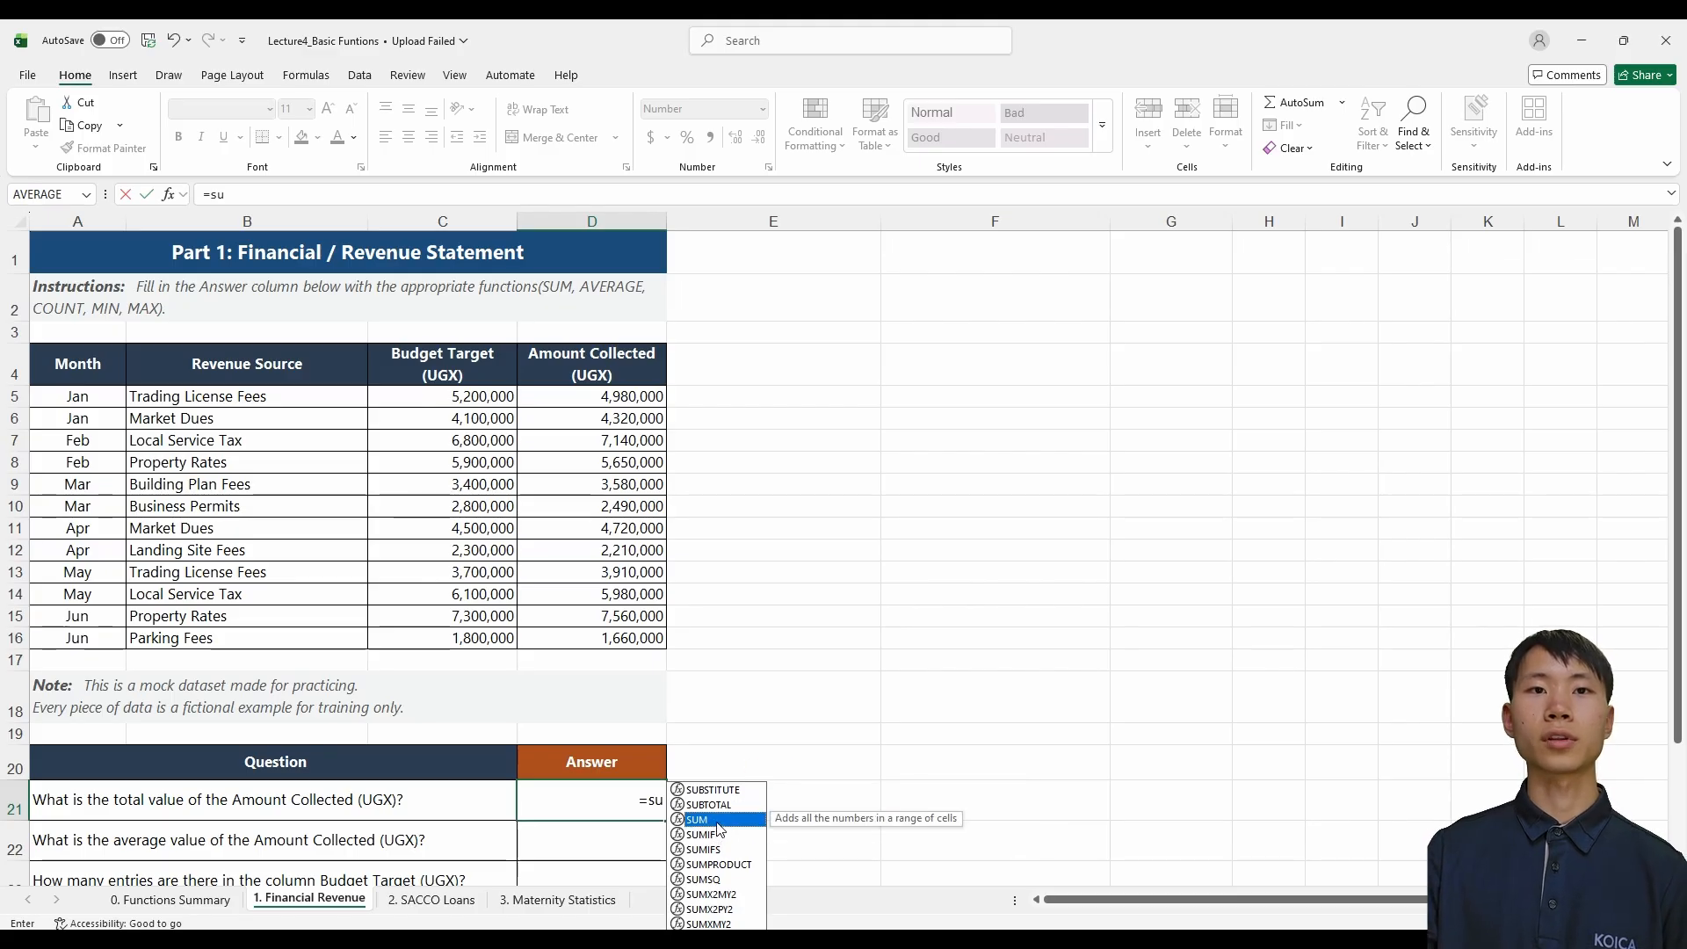
pyautogui.press('Tab')
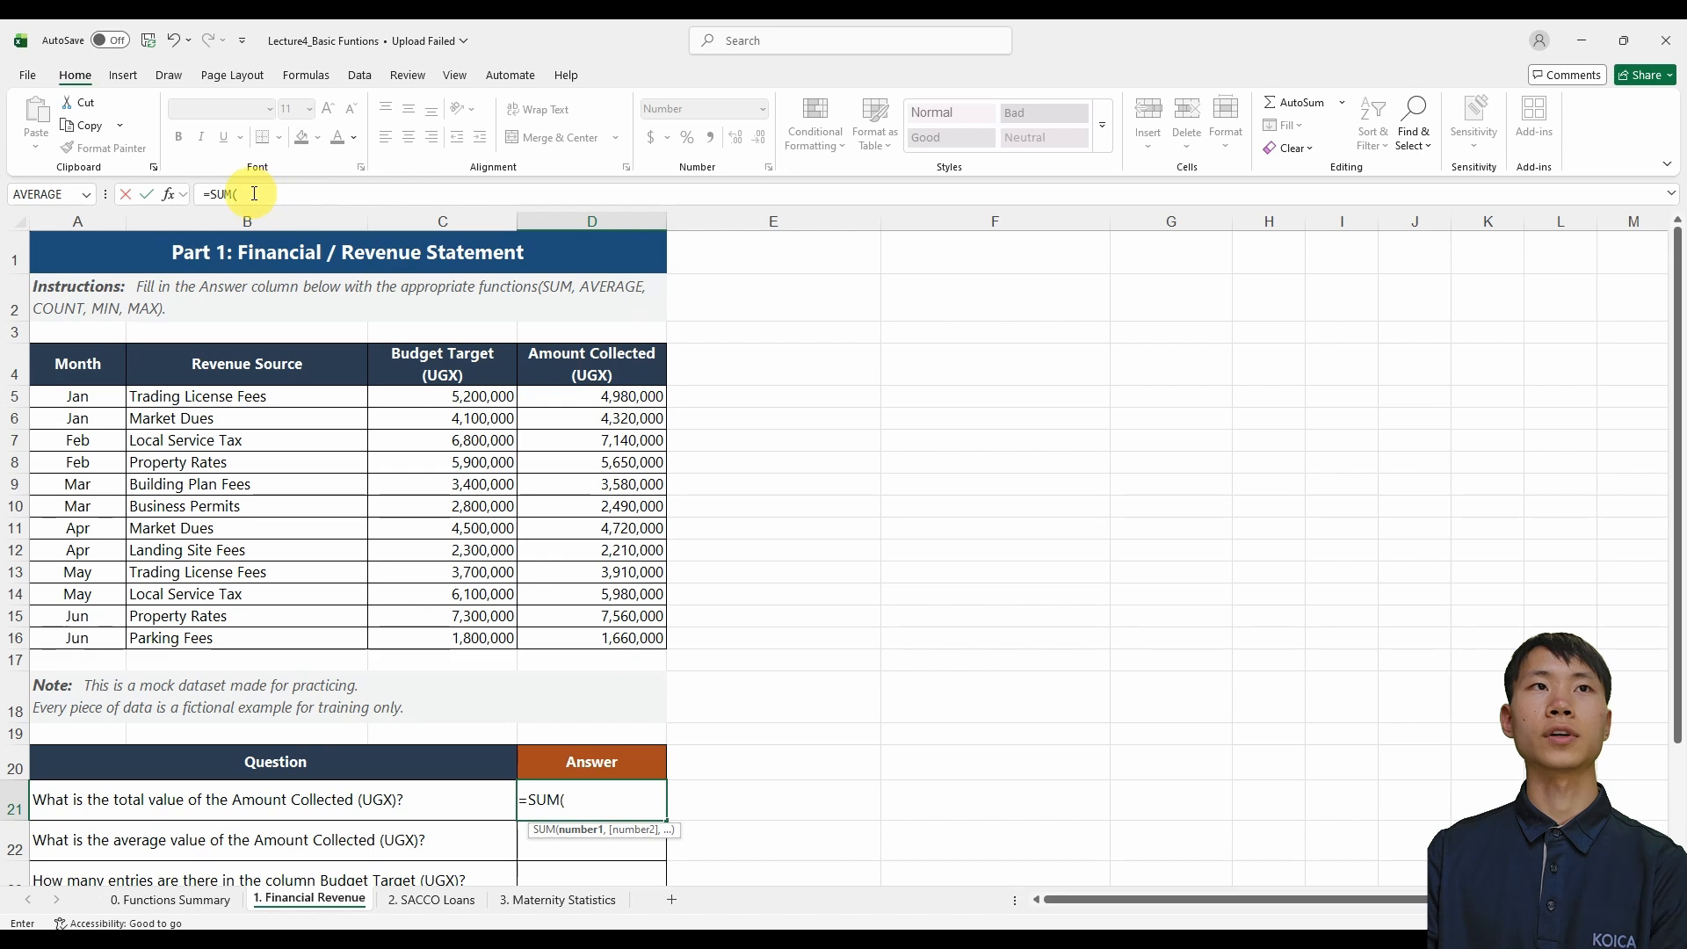
# Step: Complete the SUM formula in D21 through its function arguments, using the Amount Collected range D5:D16 as Number1
pyautogui.click(165, 192)
pyautogui.moveTo(1040, 339); pyautogui.dragTo(861, 370)
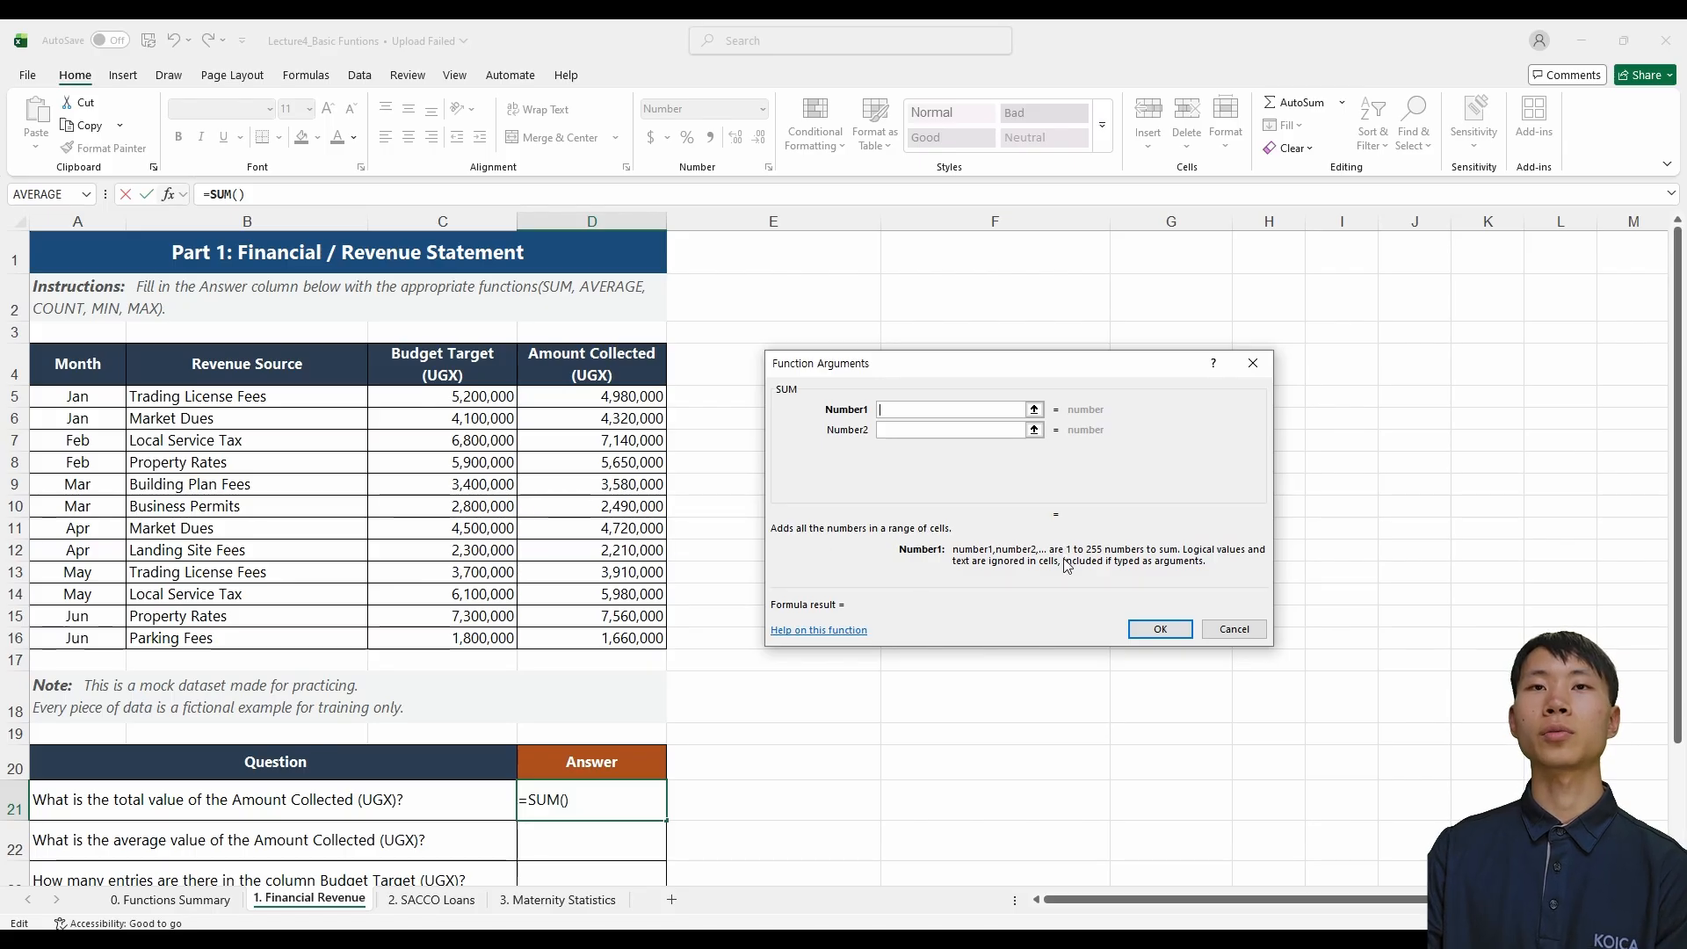
pyautogui.moveTo(1057, 373); pyautogui.dragTo(1079, 377)
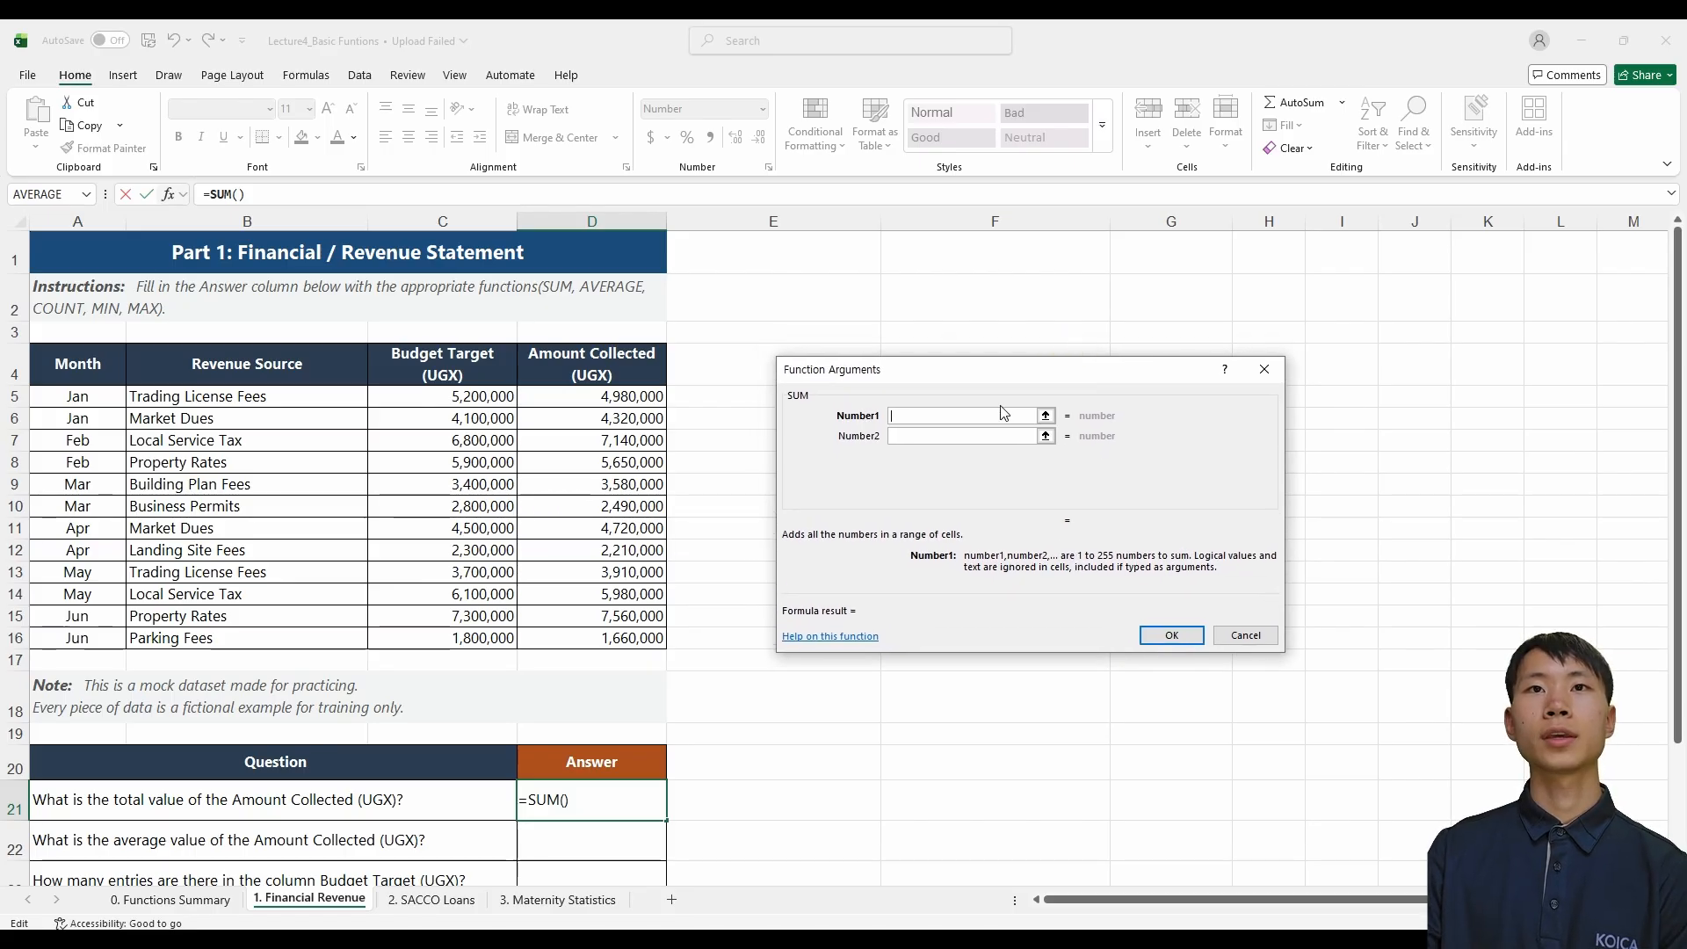
pyautogui.click(619, 402)
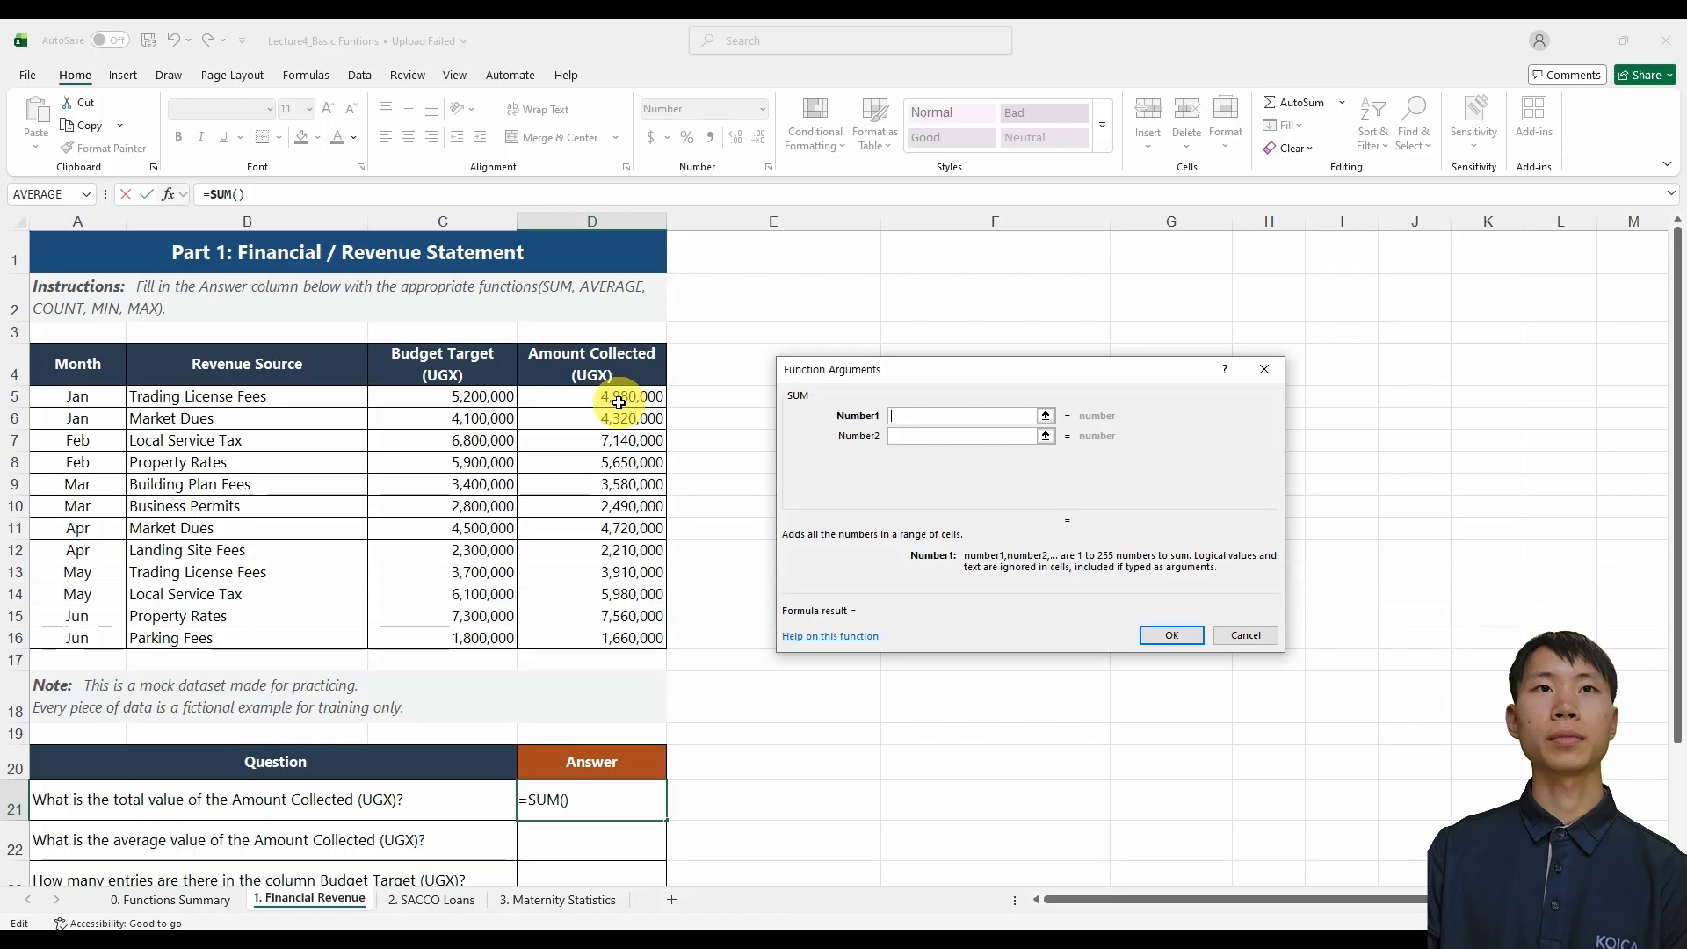
pyautogui.moveTo(620, 402); pyautogui.dragTo(615, 636)
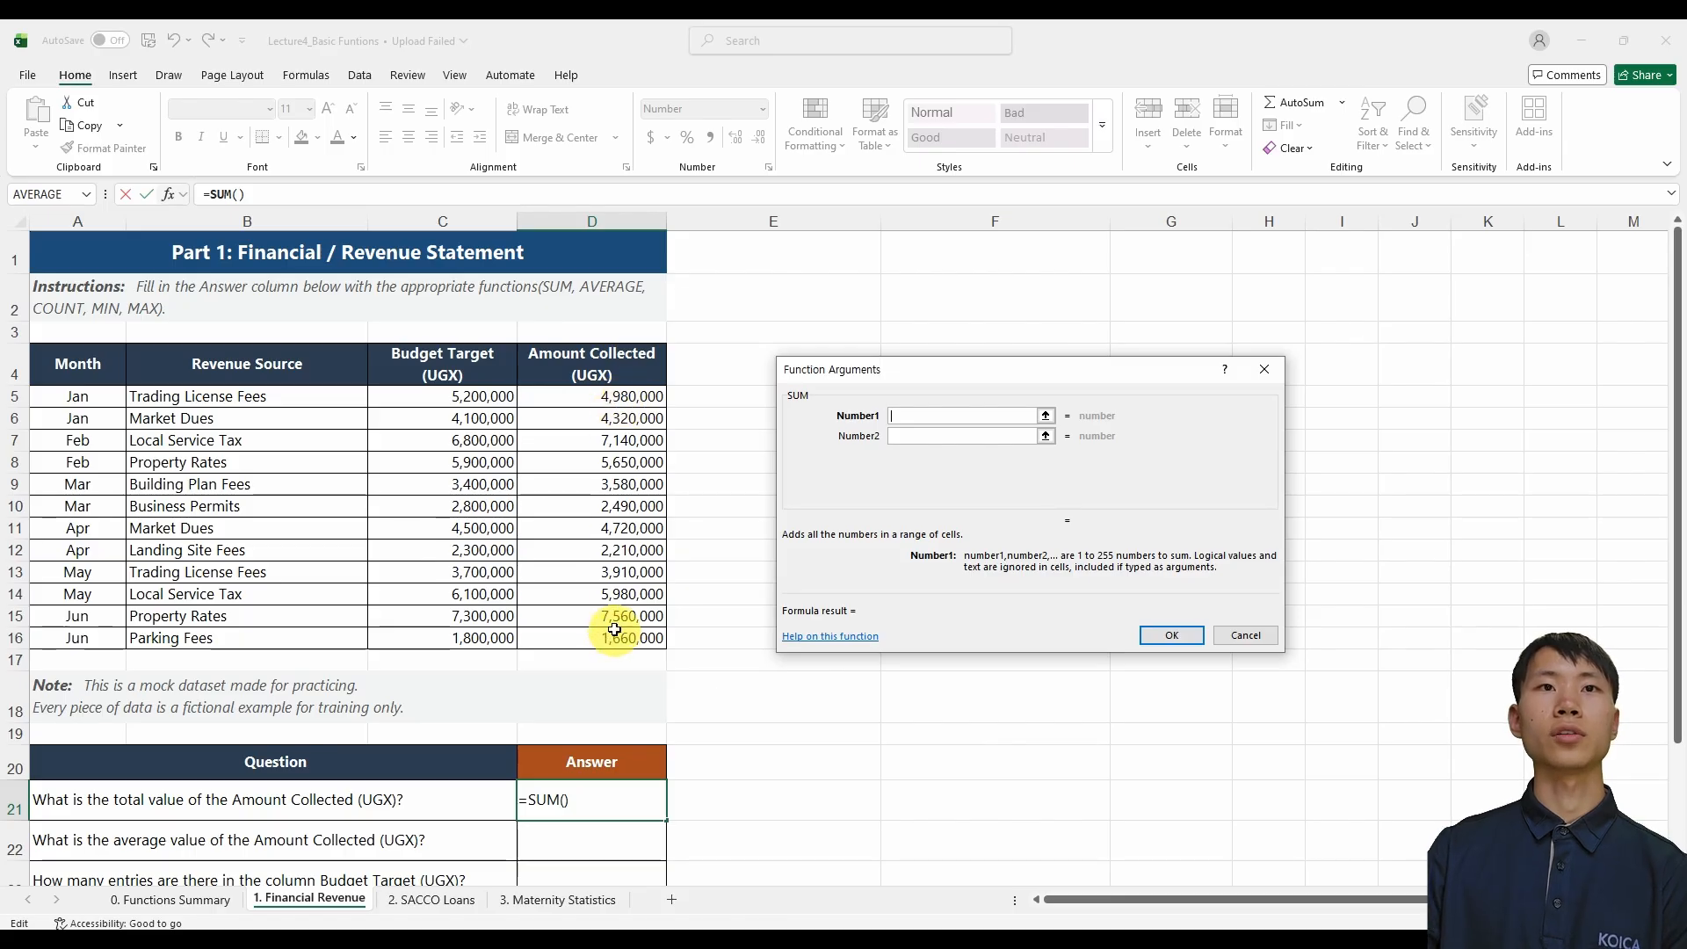
pyautogui.moveTo(622, 399); pyautogui.dragTo(615, 632)
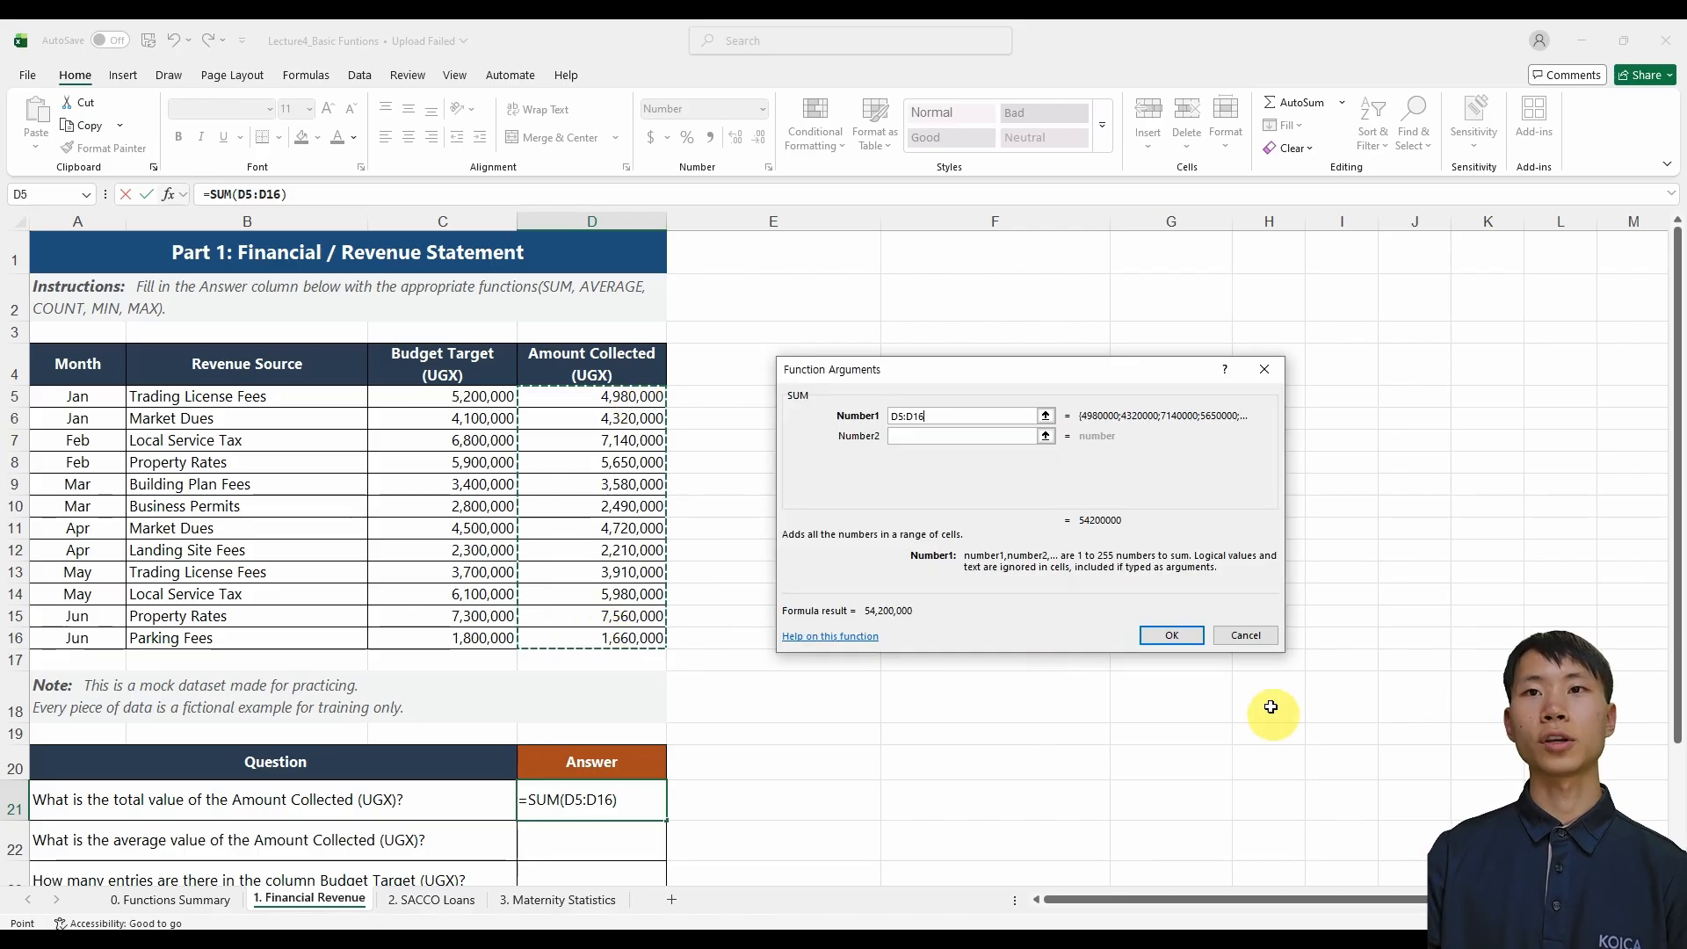
pyautogui.click(1171, 635)
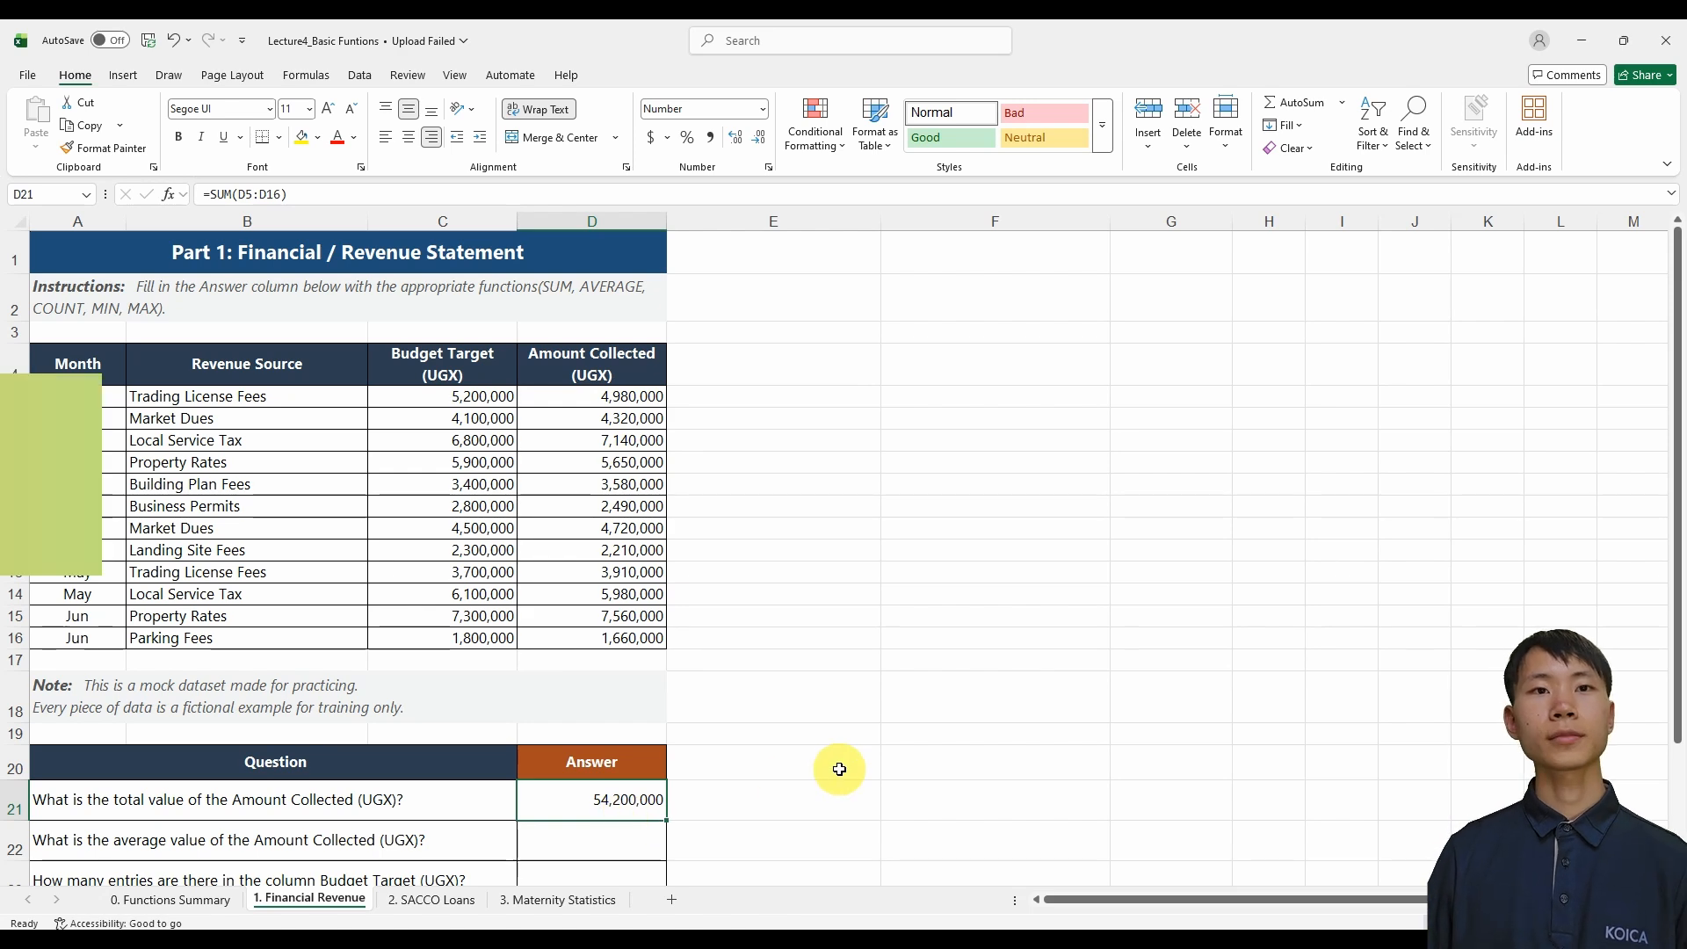
# Step: Return to the Functions Summary sheet and examine the AVERAGE section's structure and argument meanings
pyautogui.hotkey('ctrl', 'pageup')
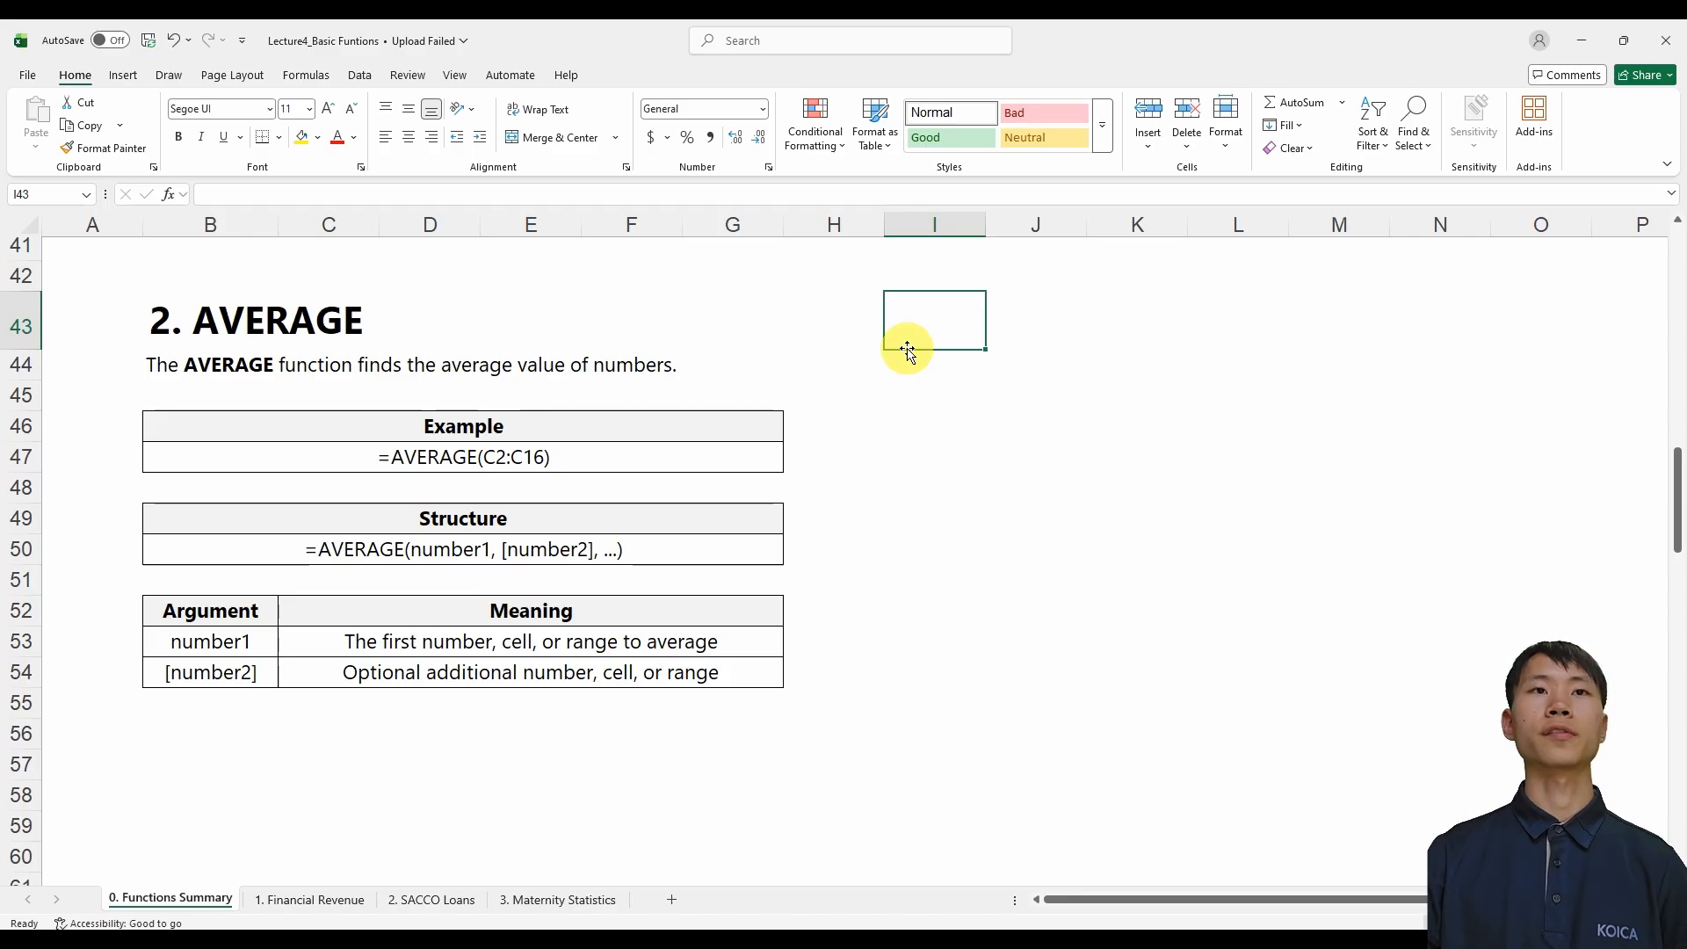
pyautogui.click(571, 555)
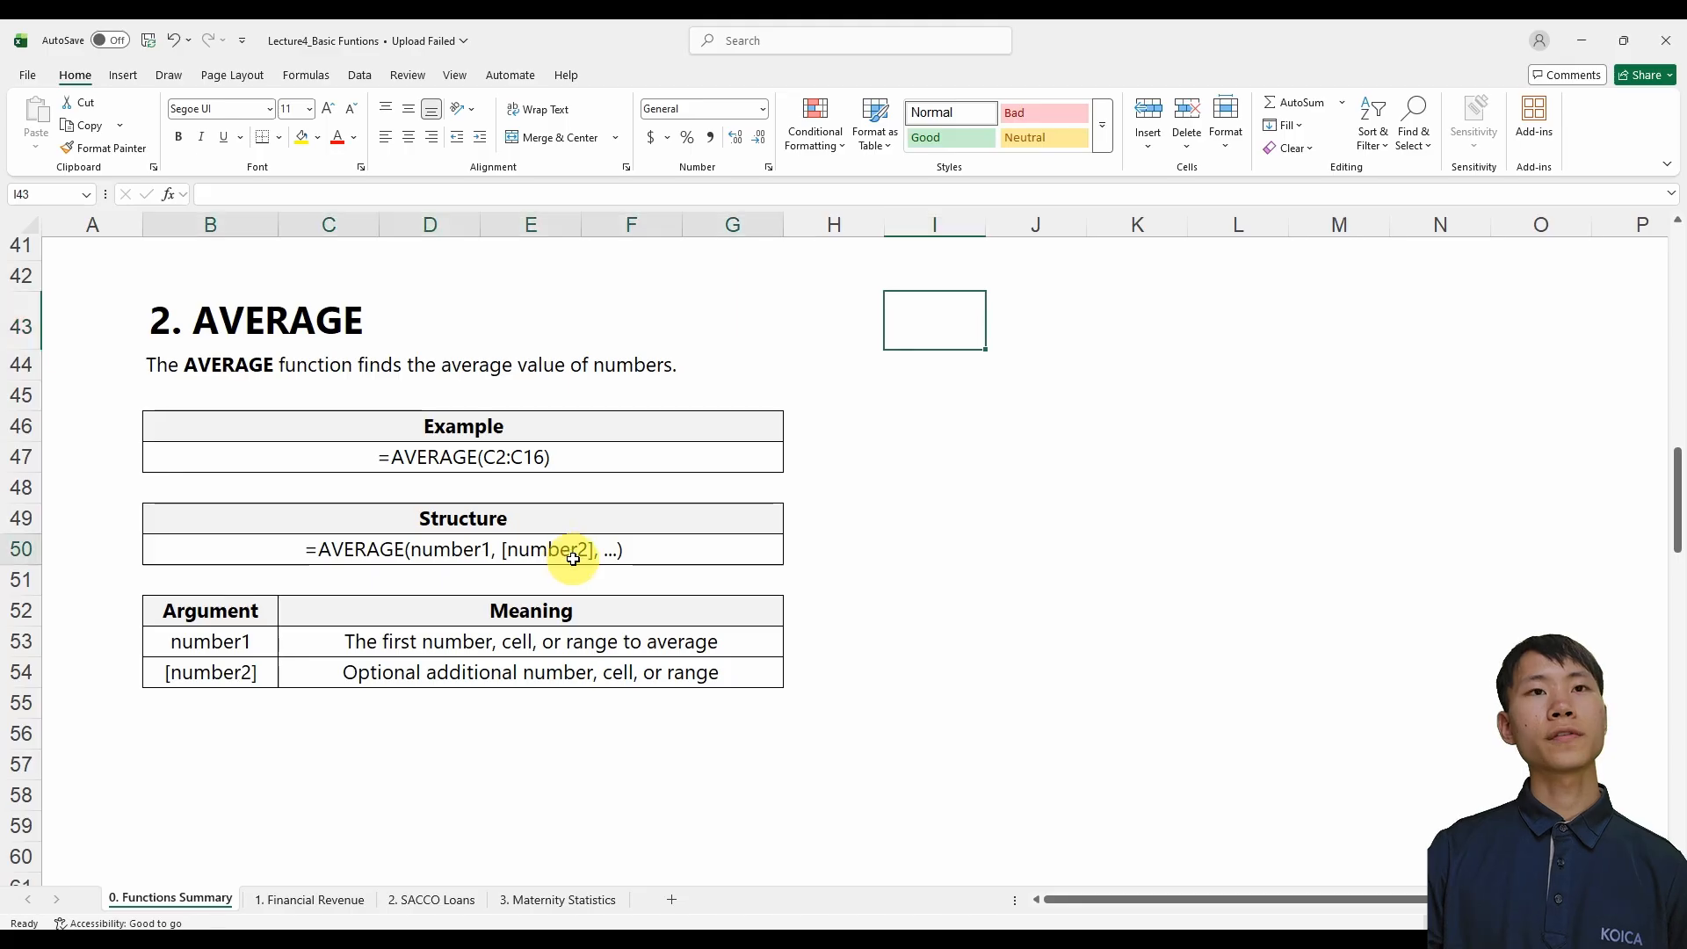
pyautogui.click(546, 644)
pyautogui.click(549, 675)
pyautogui.click(617, 554)
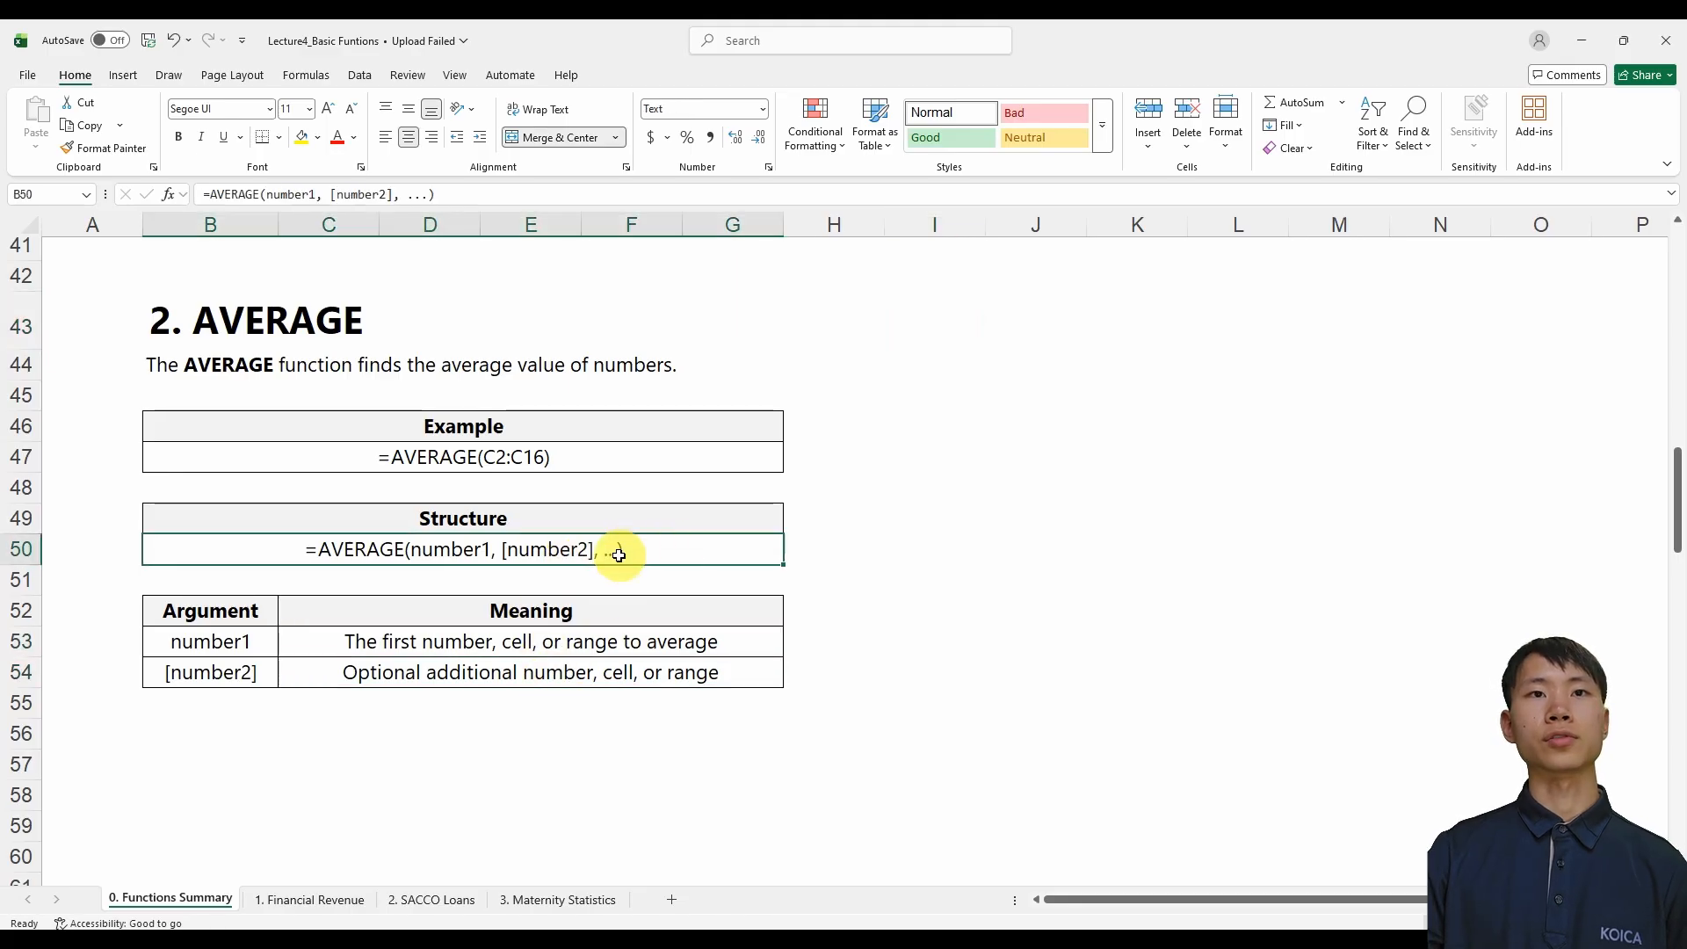
pyautogui.click(848, 366)
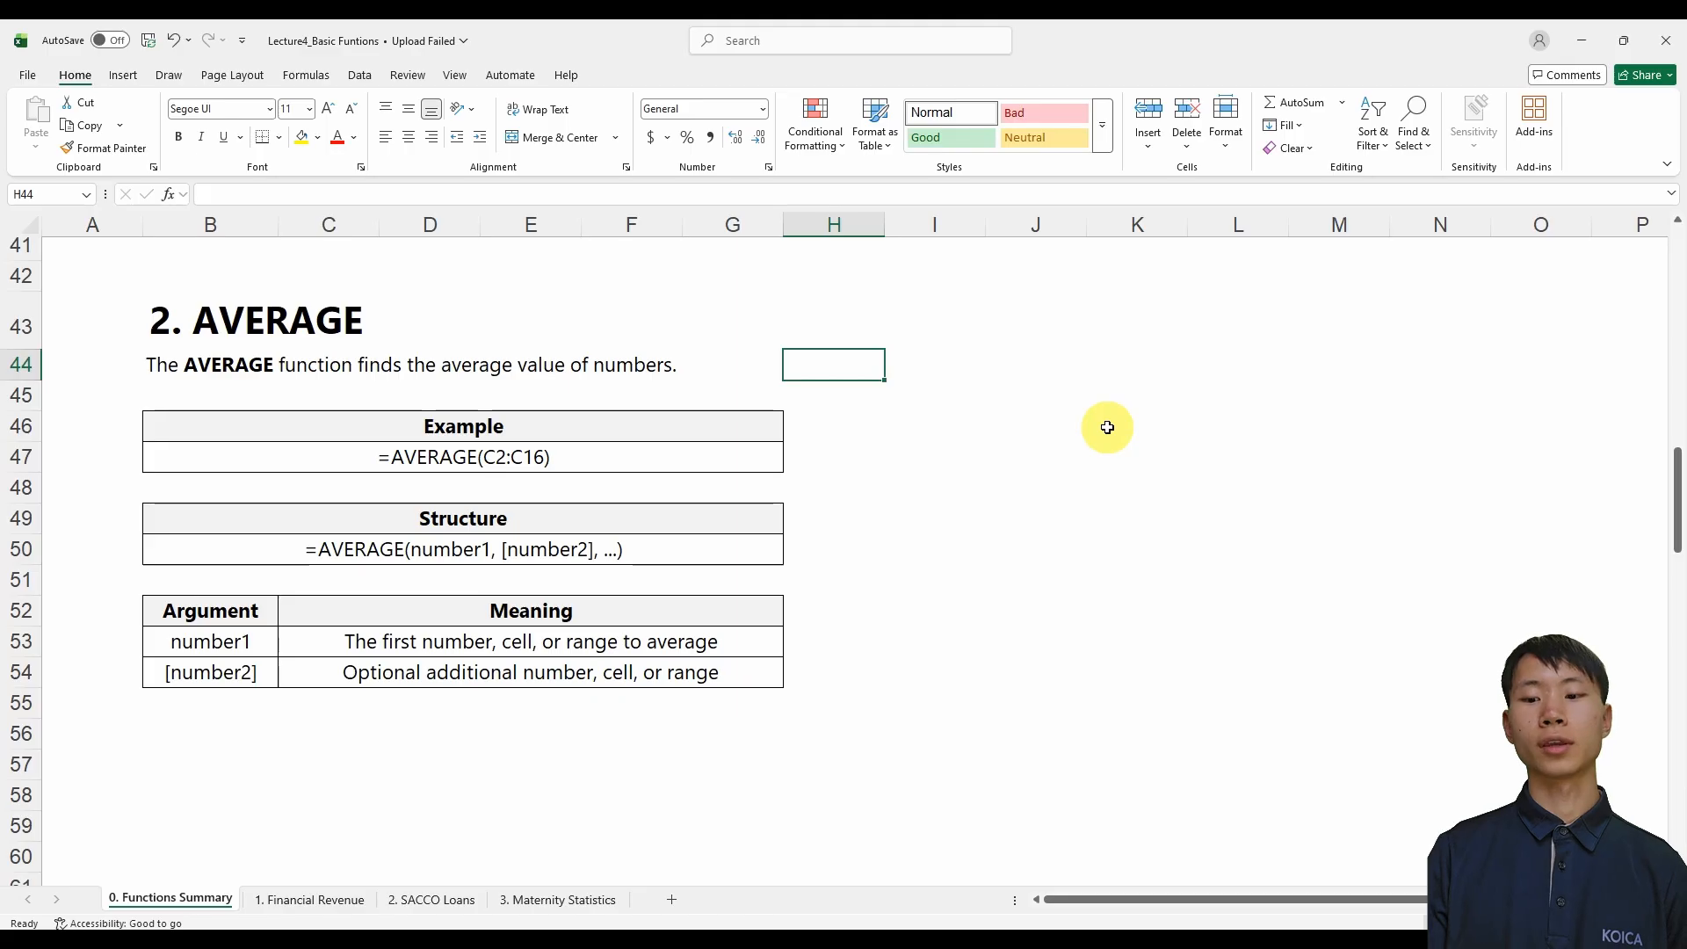
# Step: On the 1. Financial Revenue sheet, select answer cell D22 for the average question and look through the Math & Trig functions as far as SUM
pyautogui.hotkey('ctrl', 'pagedown')
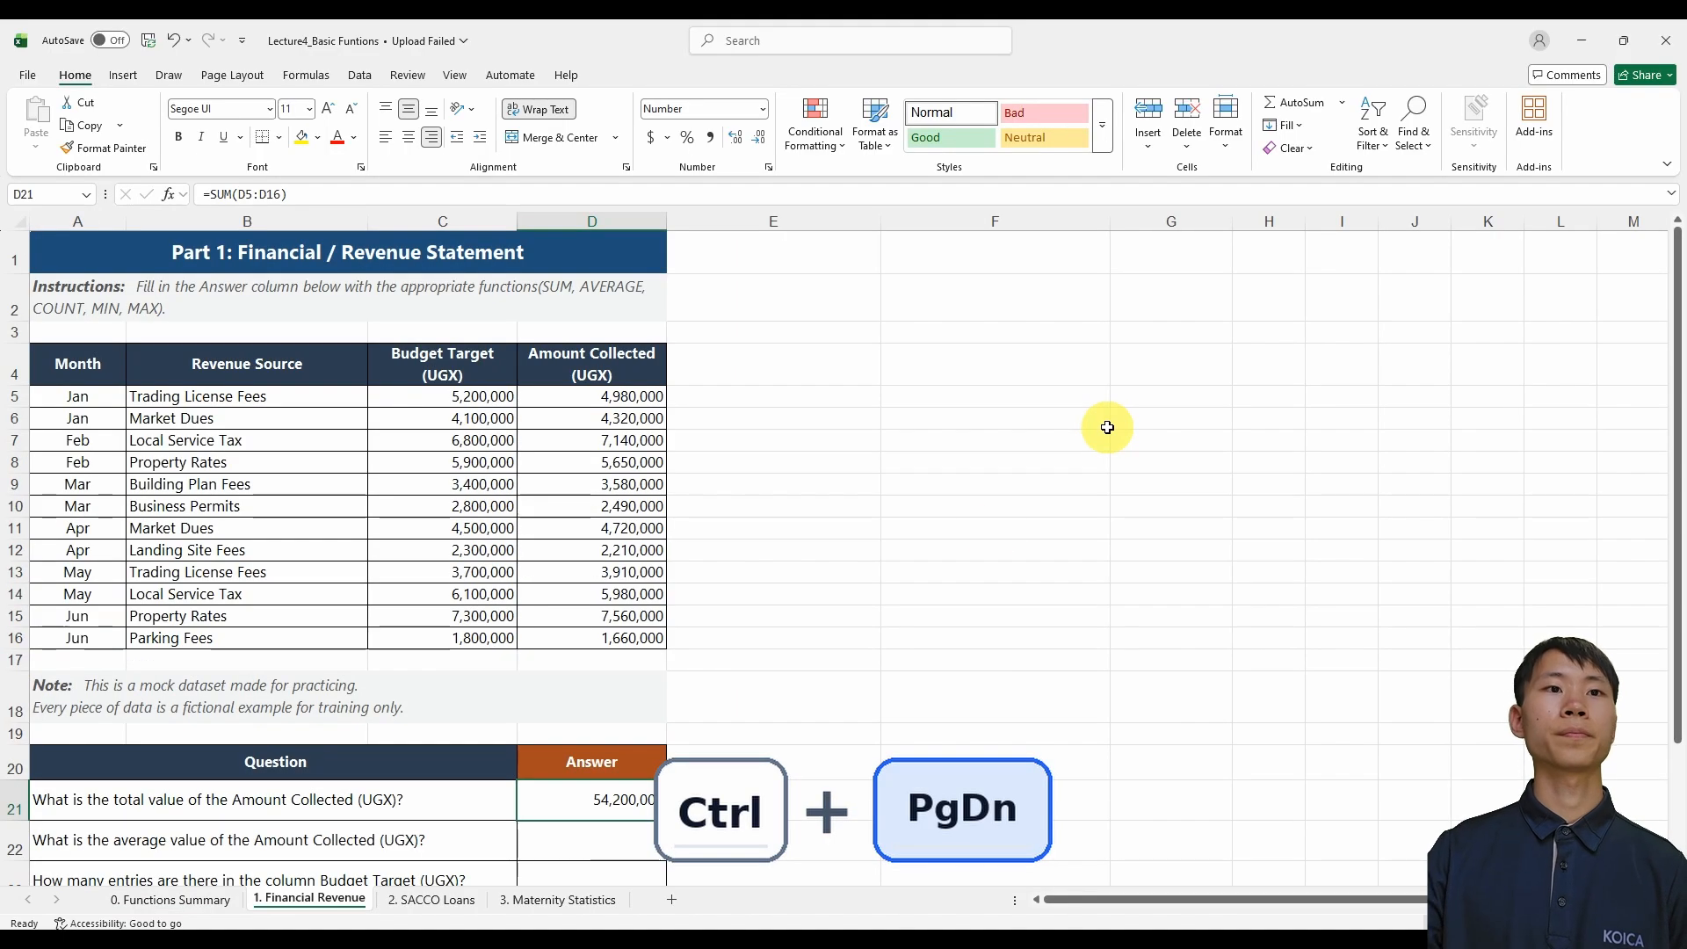
pyautogui.click(490, 842)
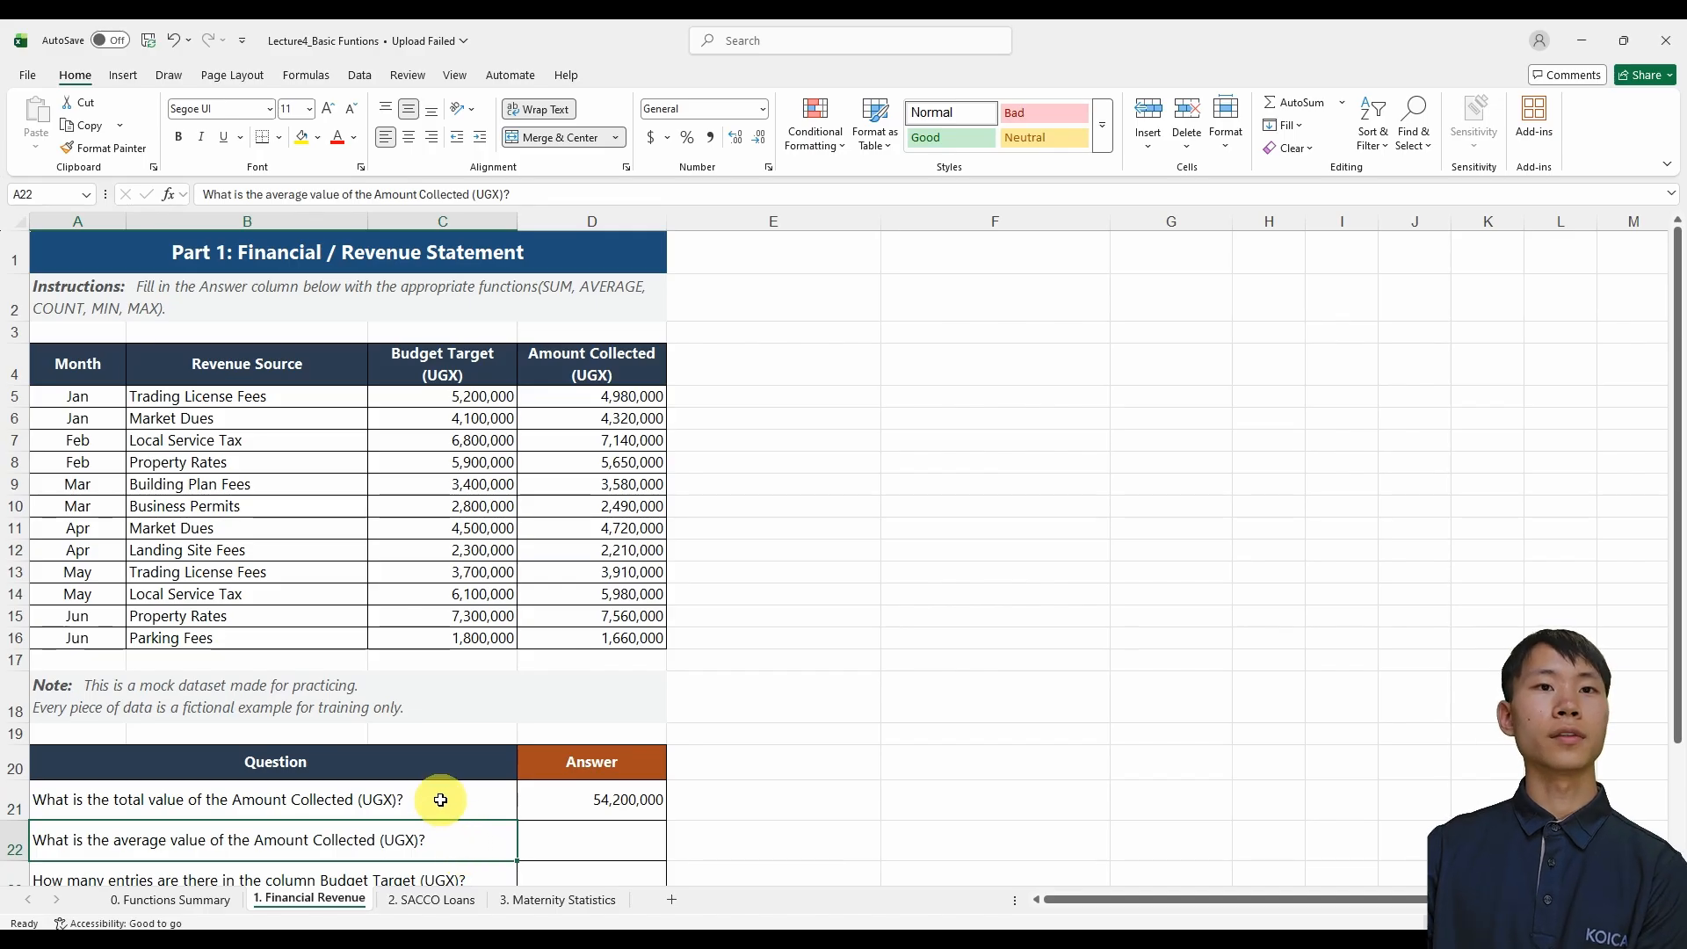
pyautogui.click(587, 842)
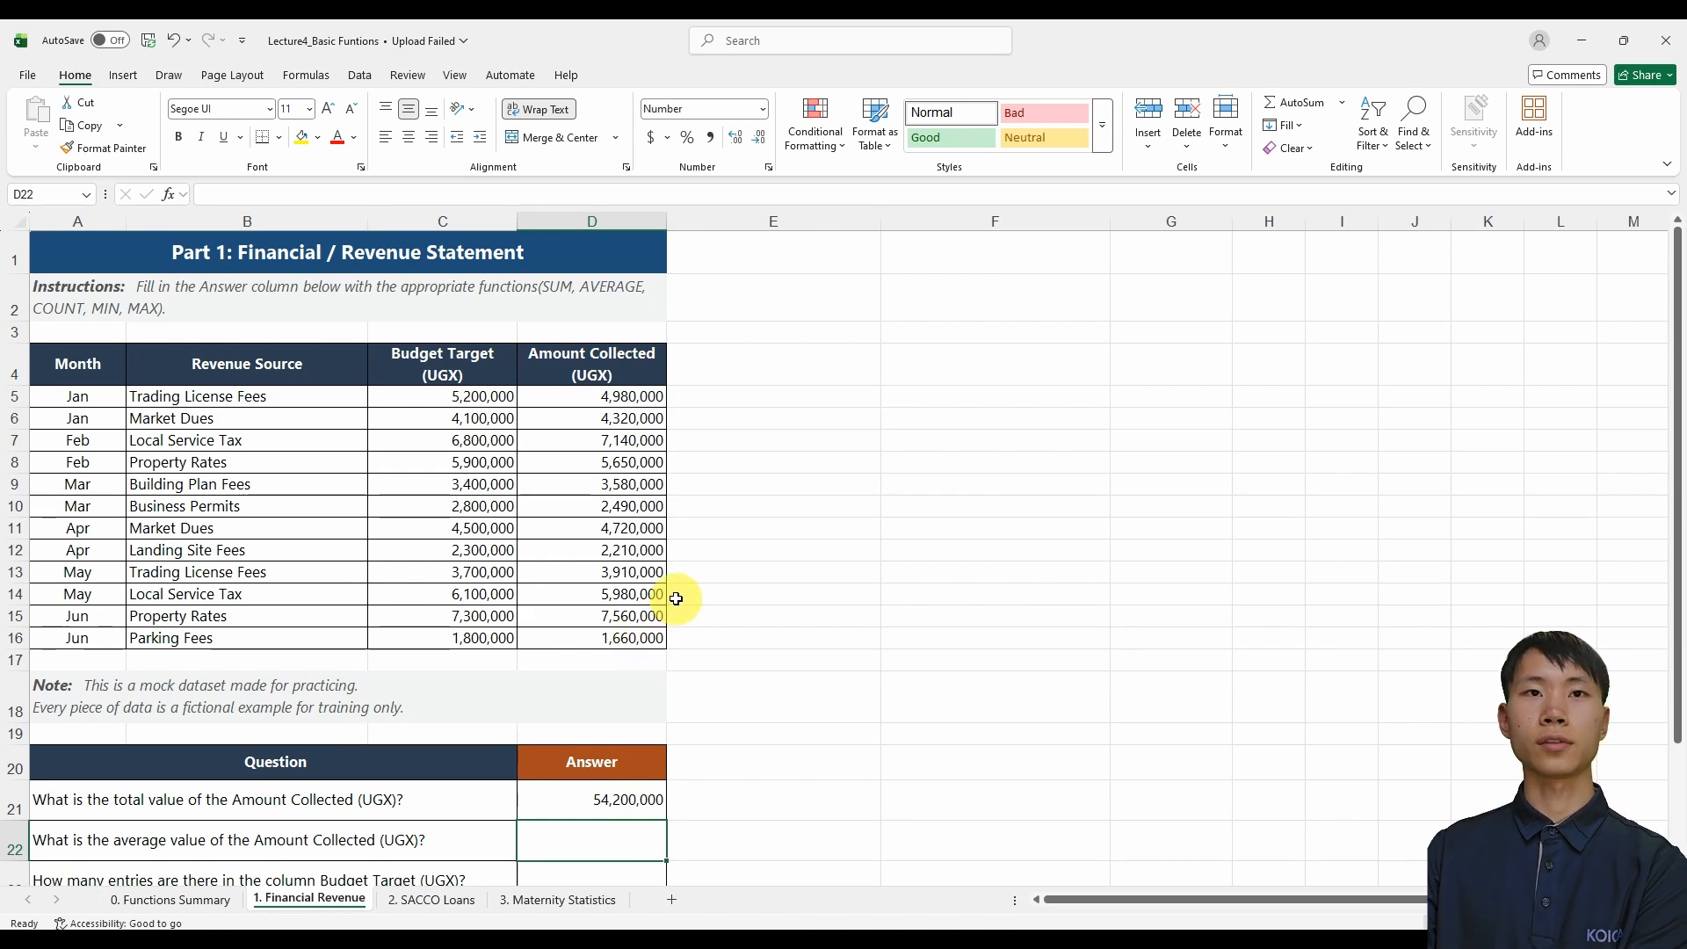
pyautogui.click(313, 76)
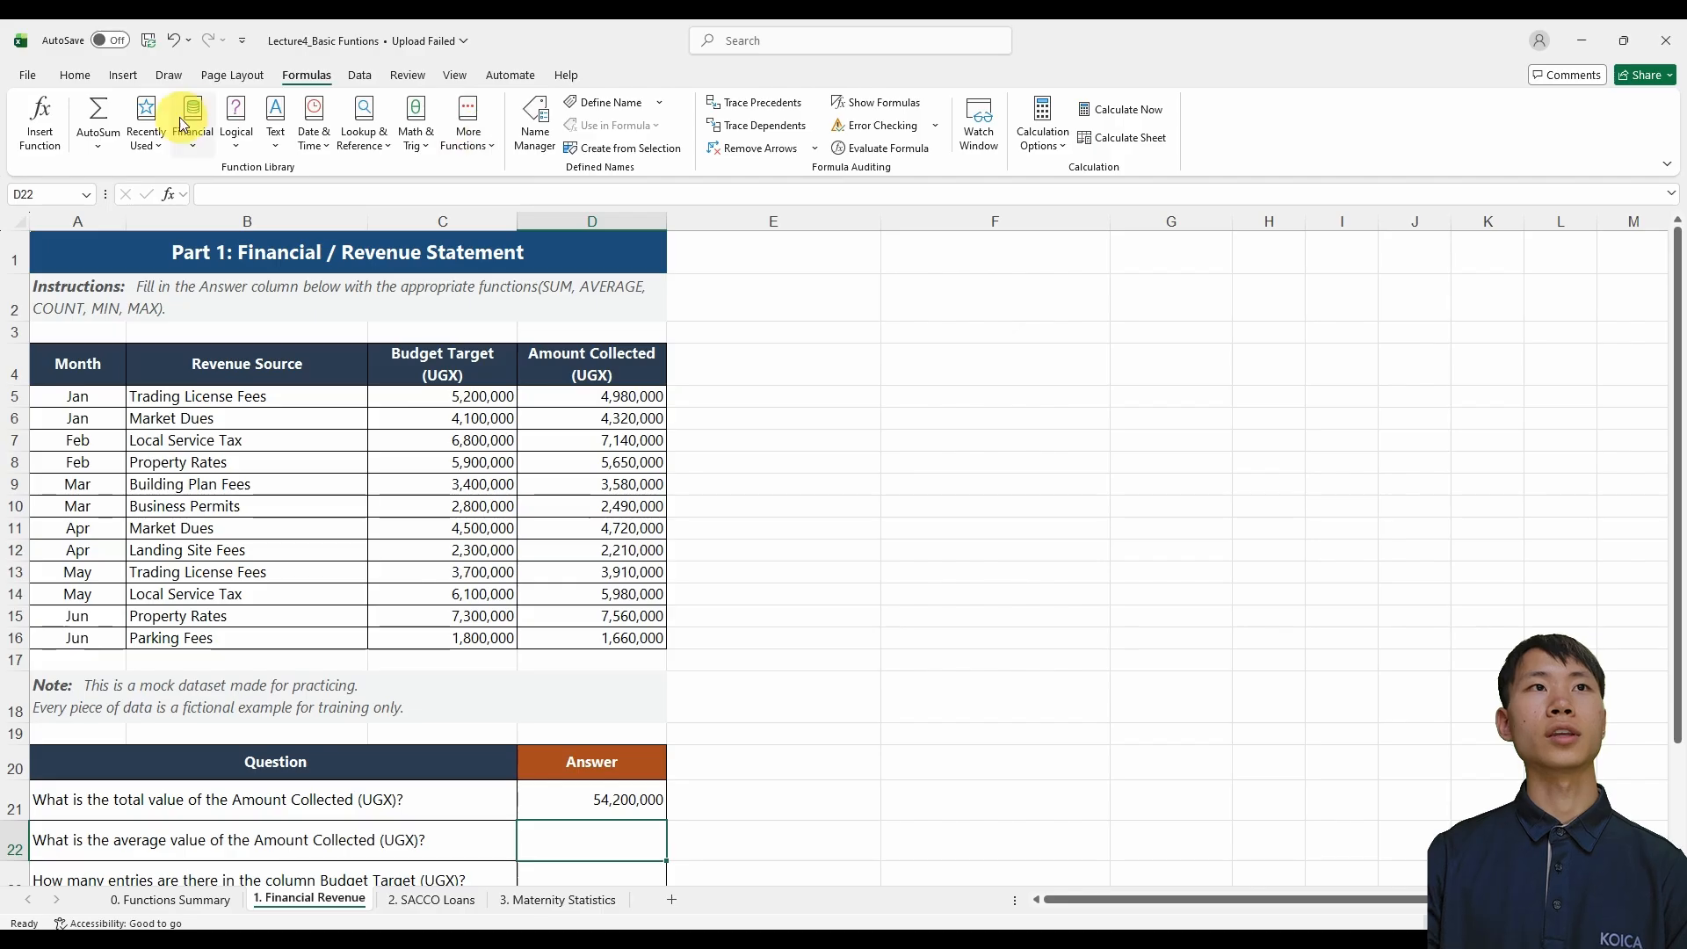
pyautogui.click(416, 149)
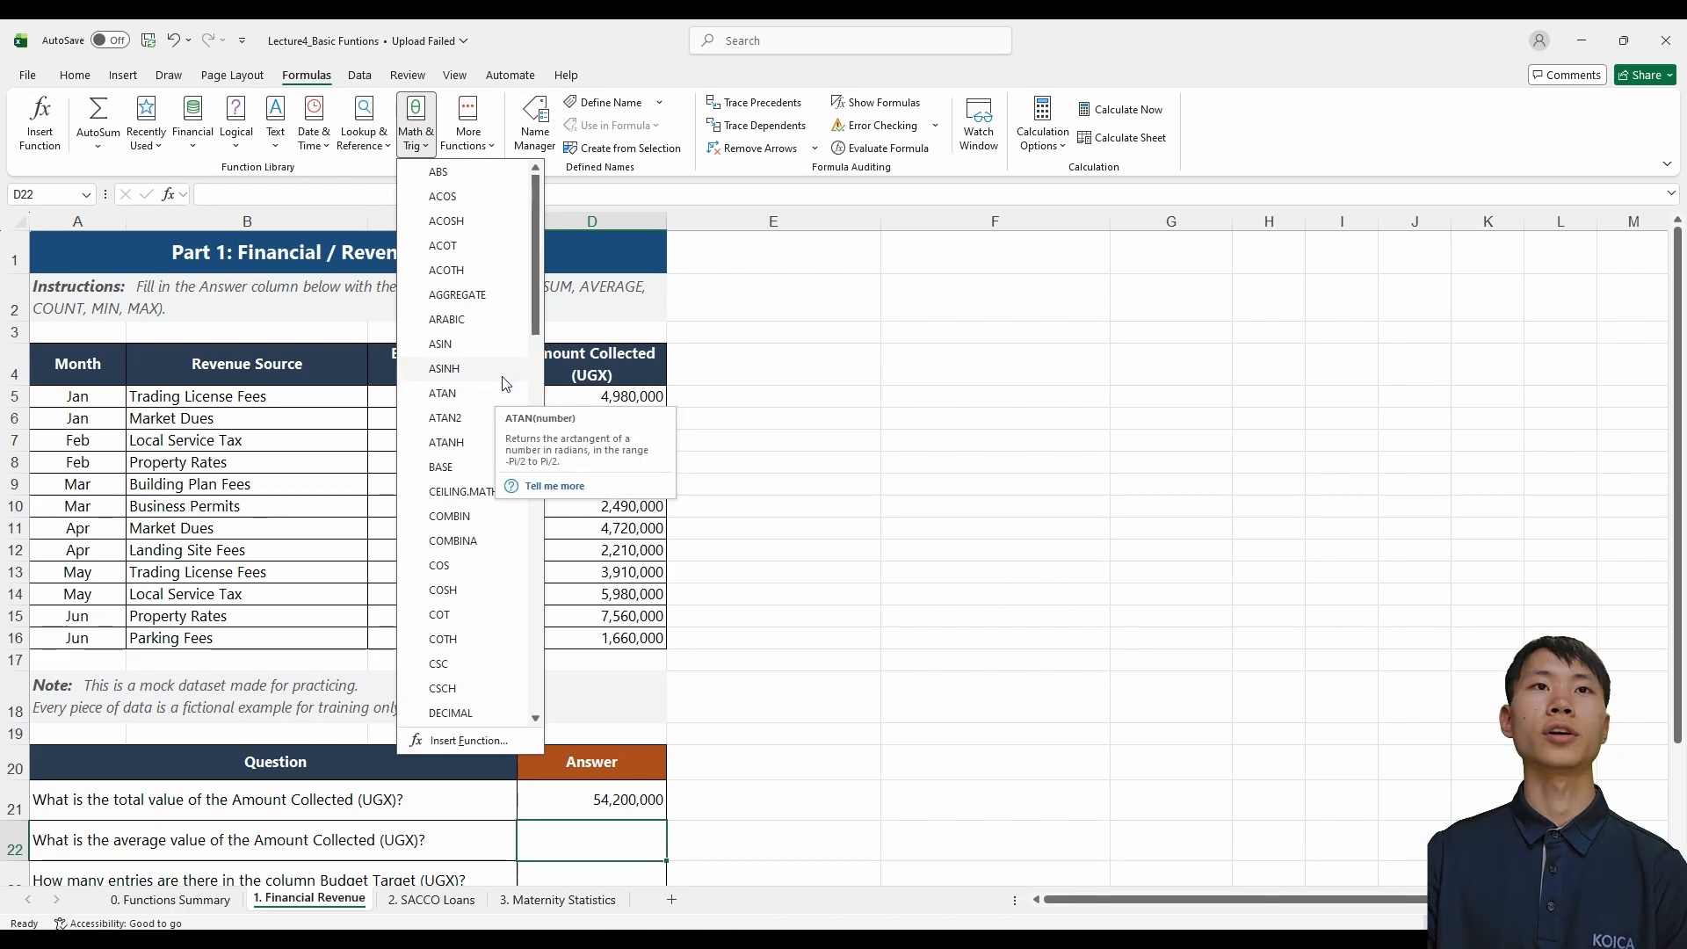
pyautogui.scroll(-9, 488, 398)
pyautogui.scroll(-6, 484, 400)
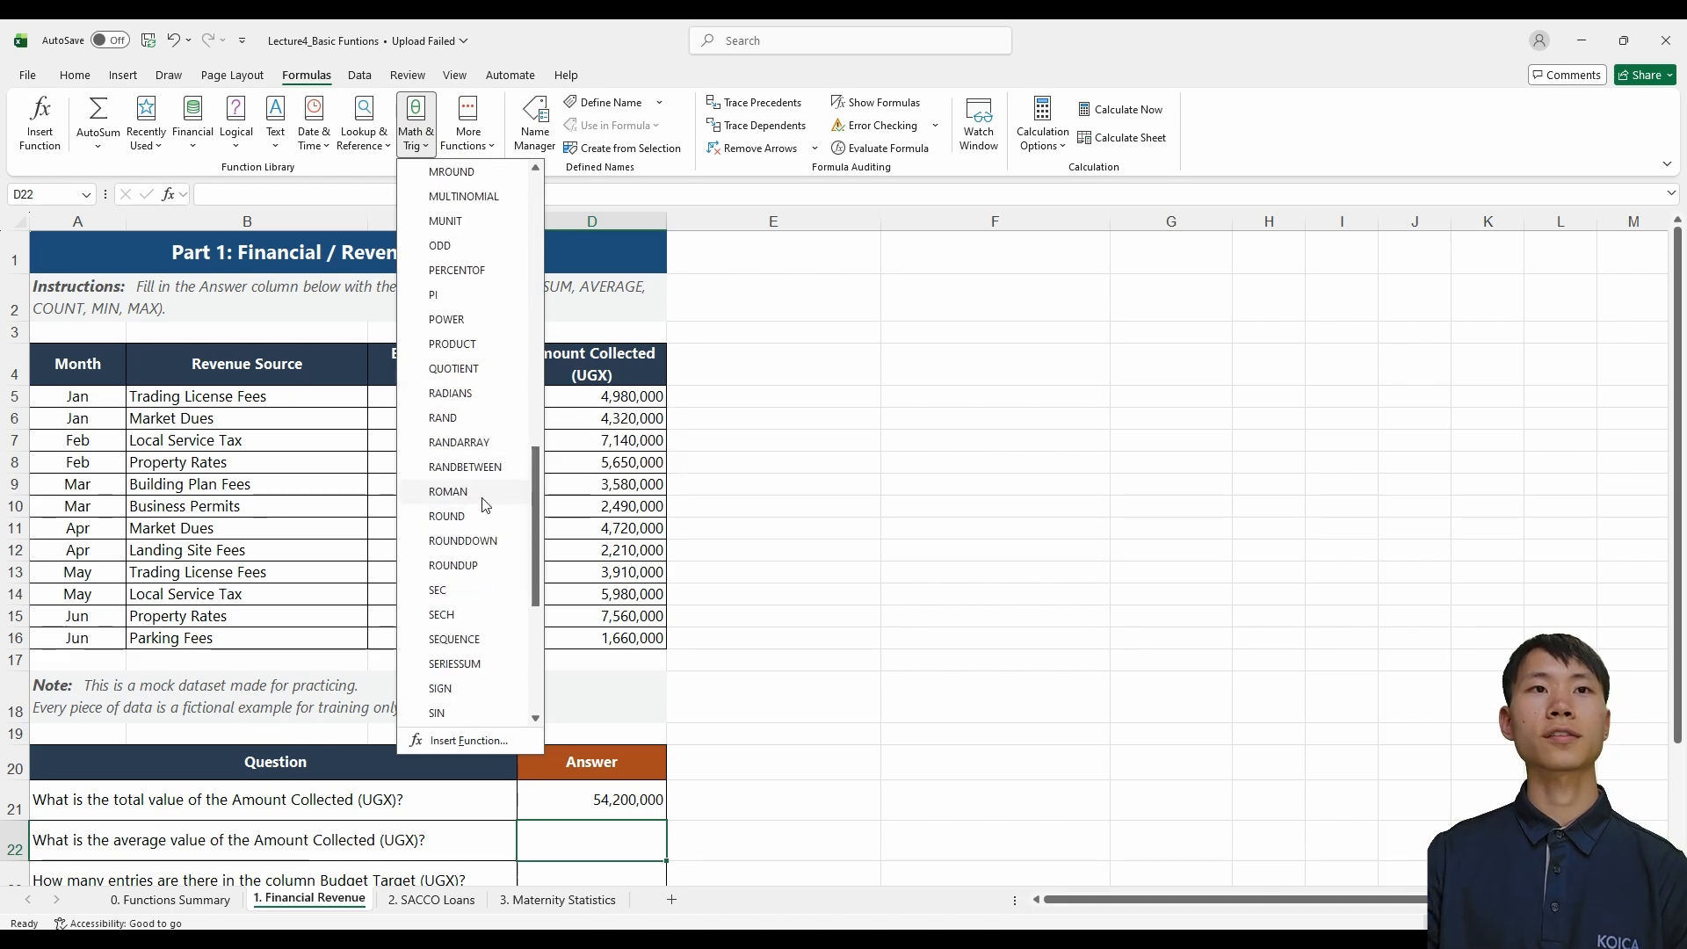
pyautogui.scroll(-2, 477, 527)
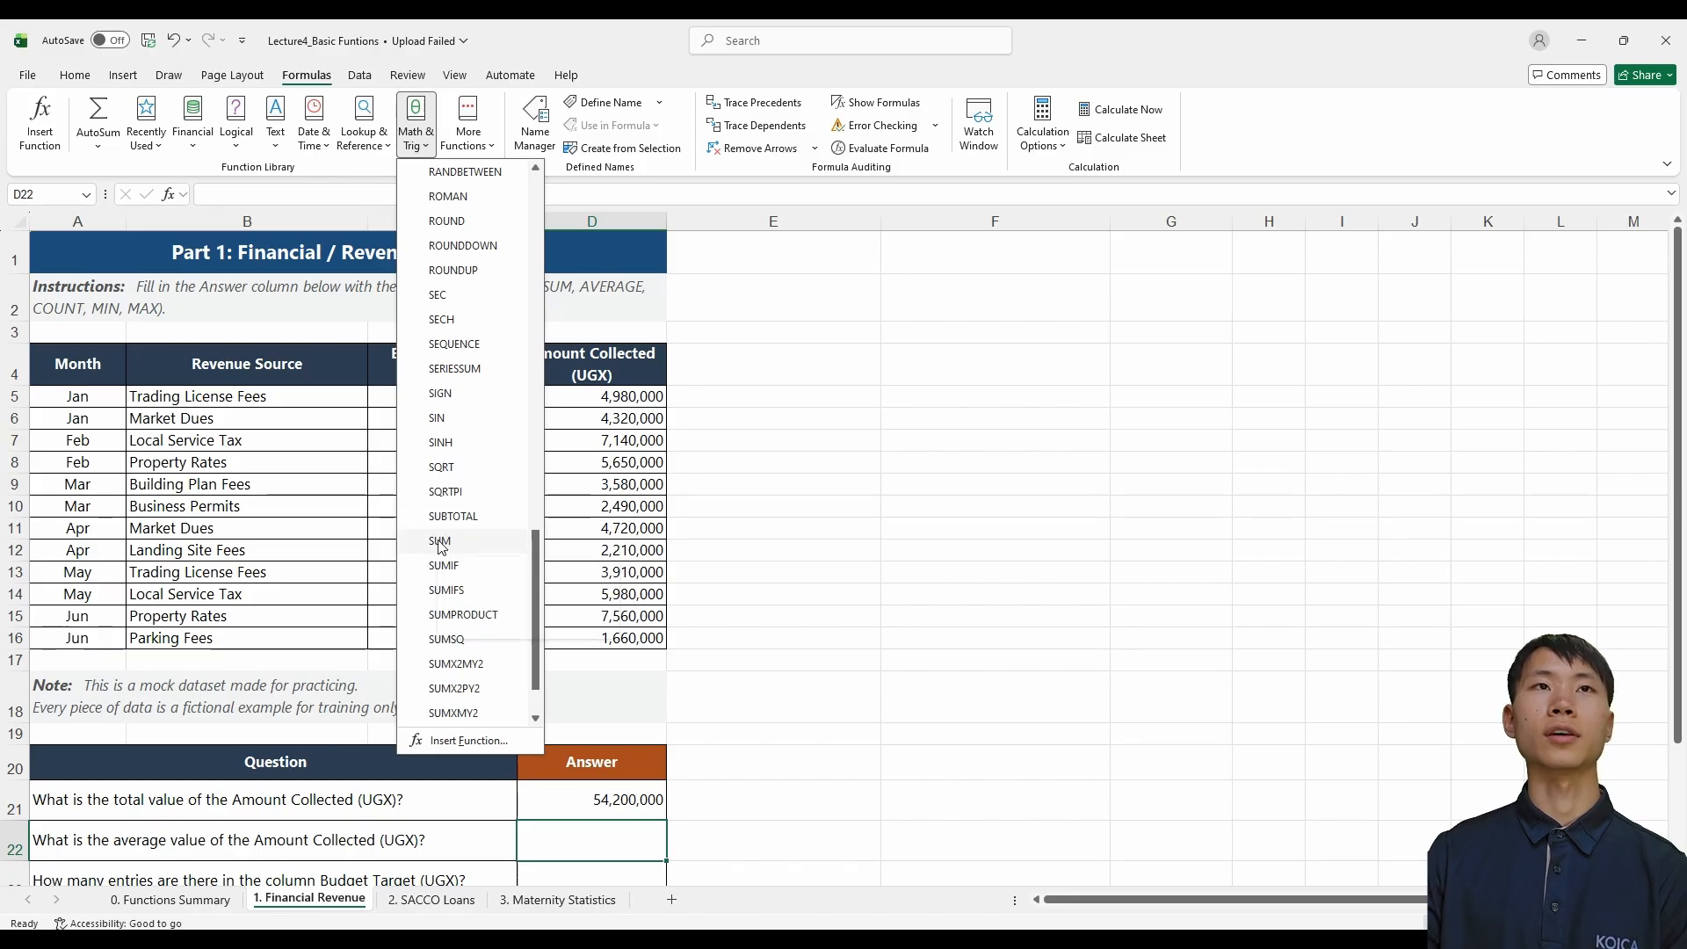
pyautogui.click(599, 70)
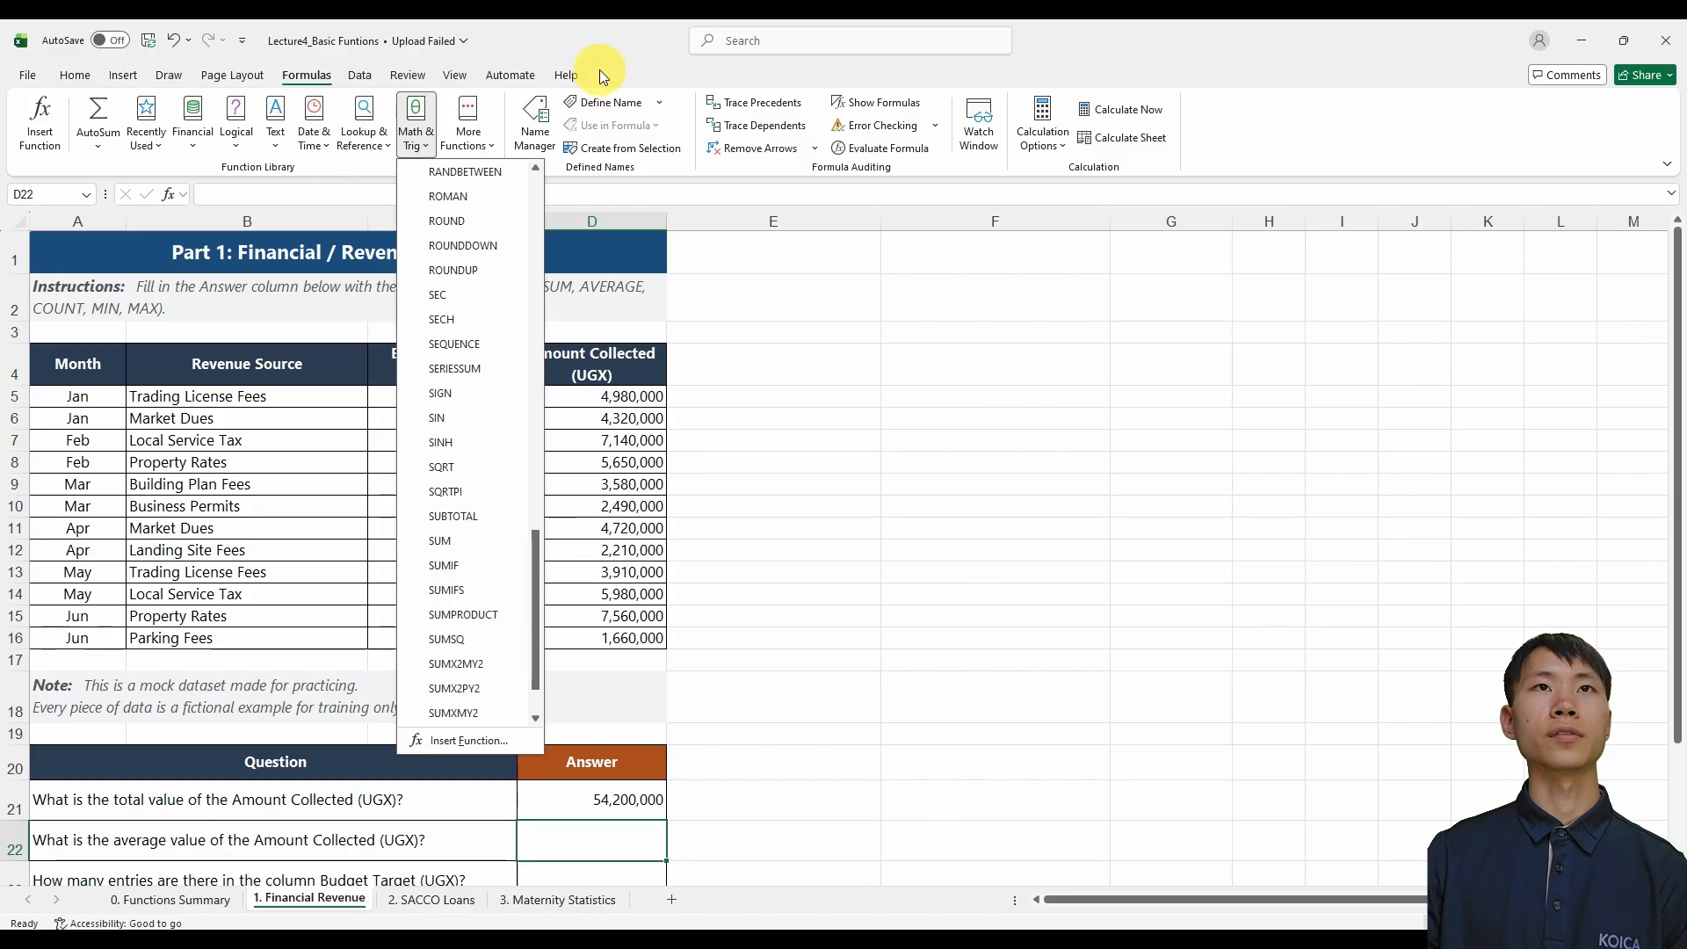
# Step: Insert the AVERAGE function from the Statistical category into D22
pyautogui.click(479, 149)
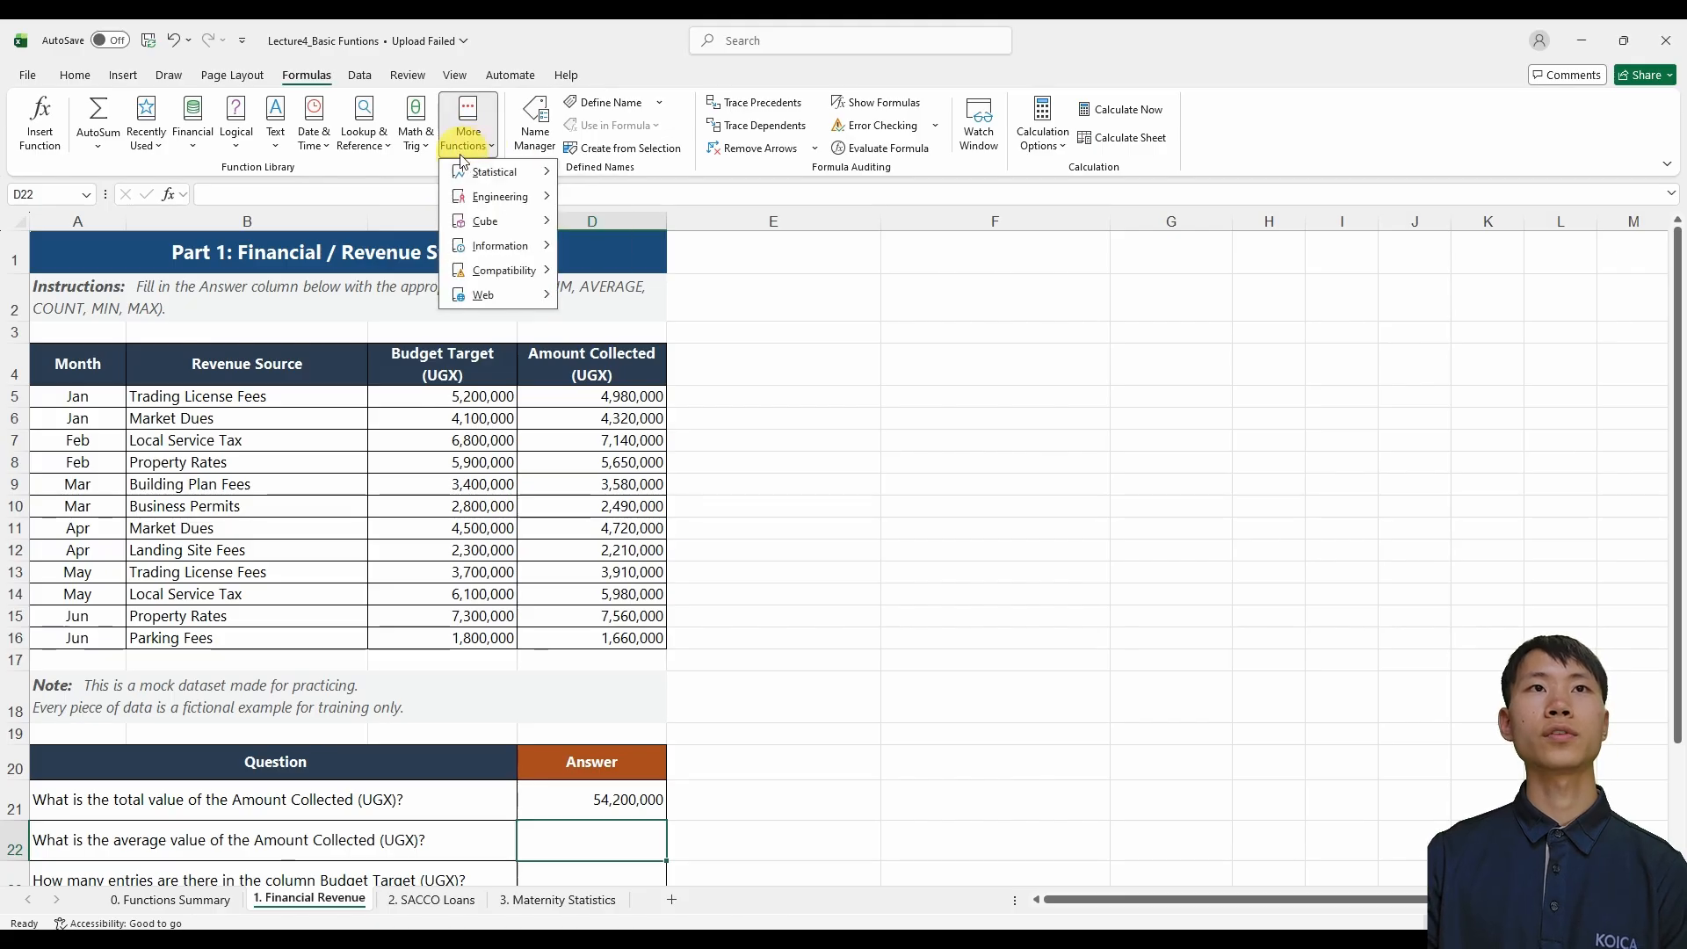
pyautogui.moveTo(525, 178)
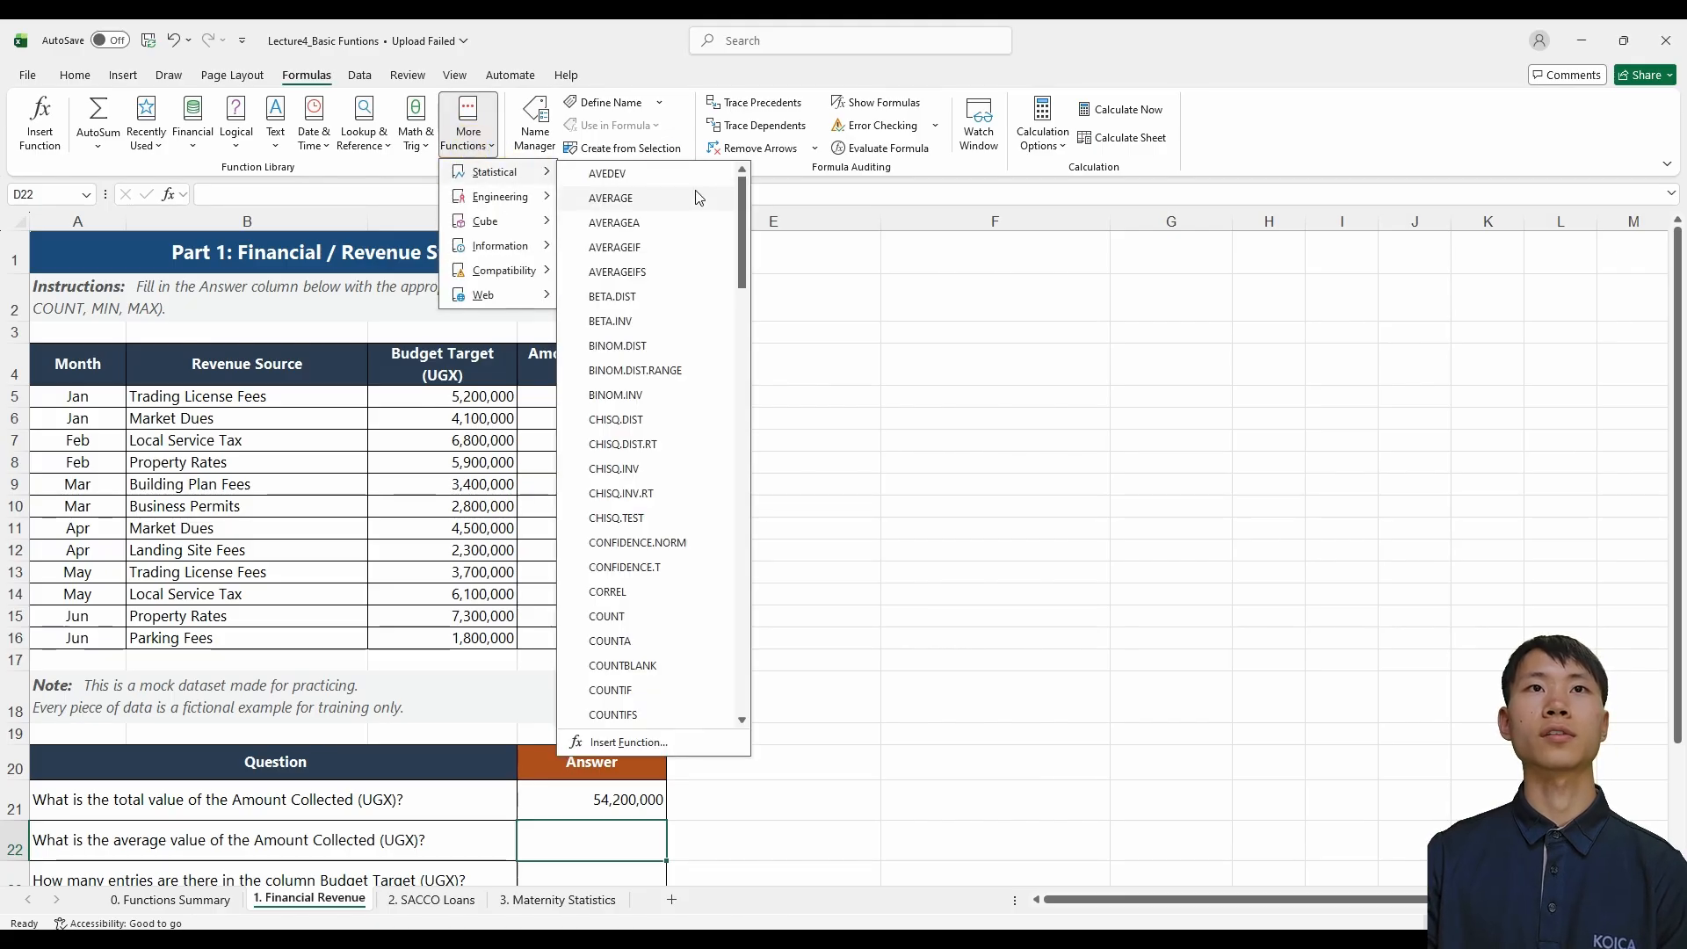
pyautogui.moveTo(703, 202)
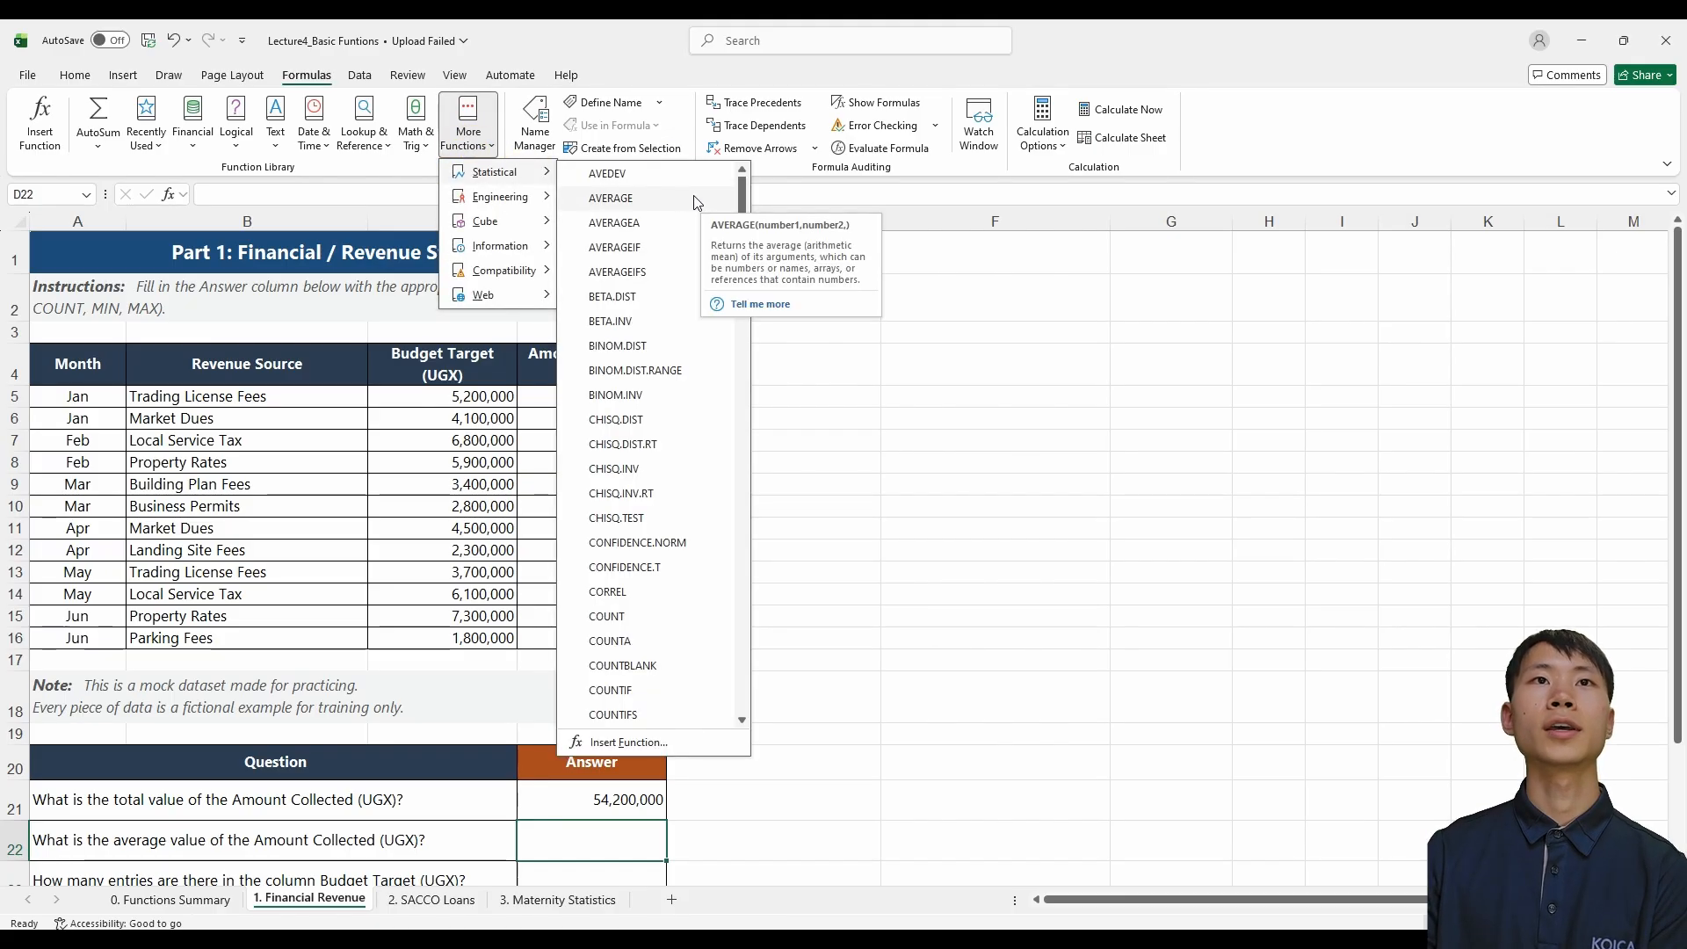
pyautogui.click(625, 200)
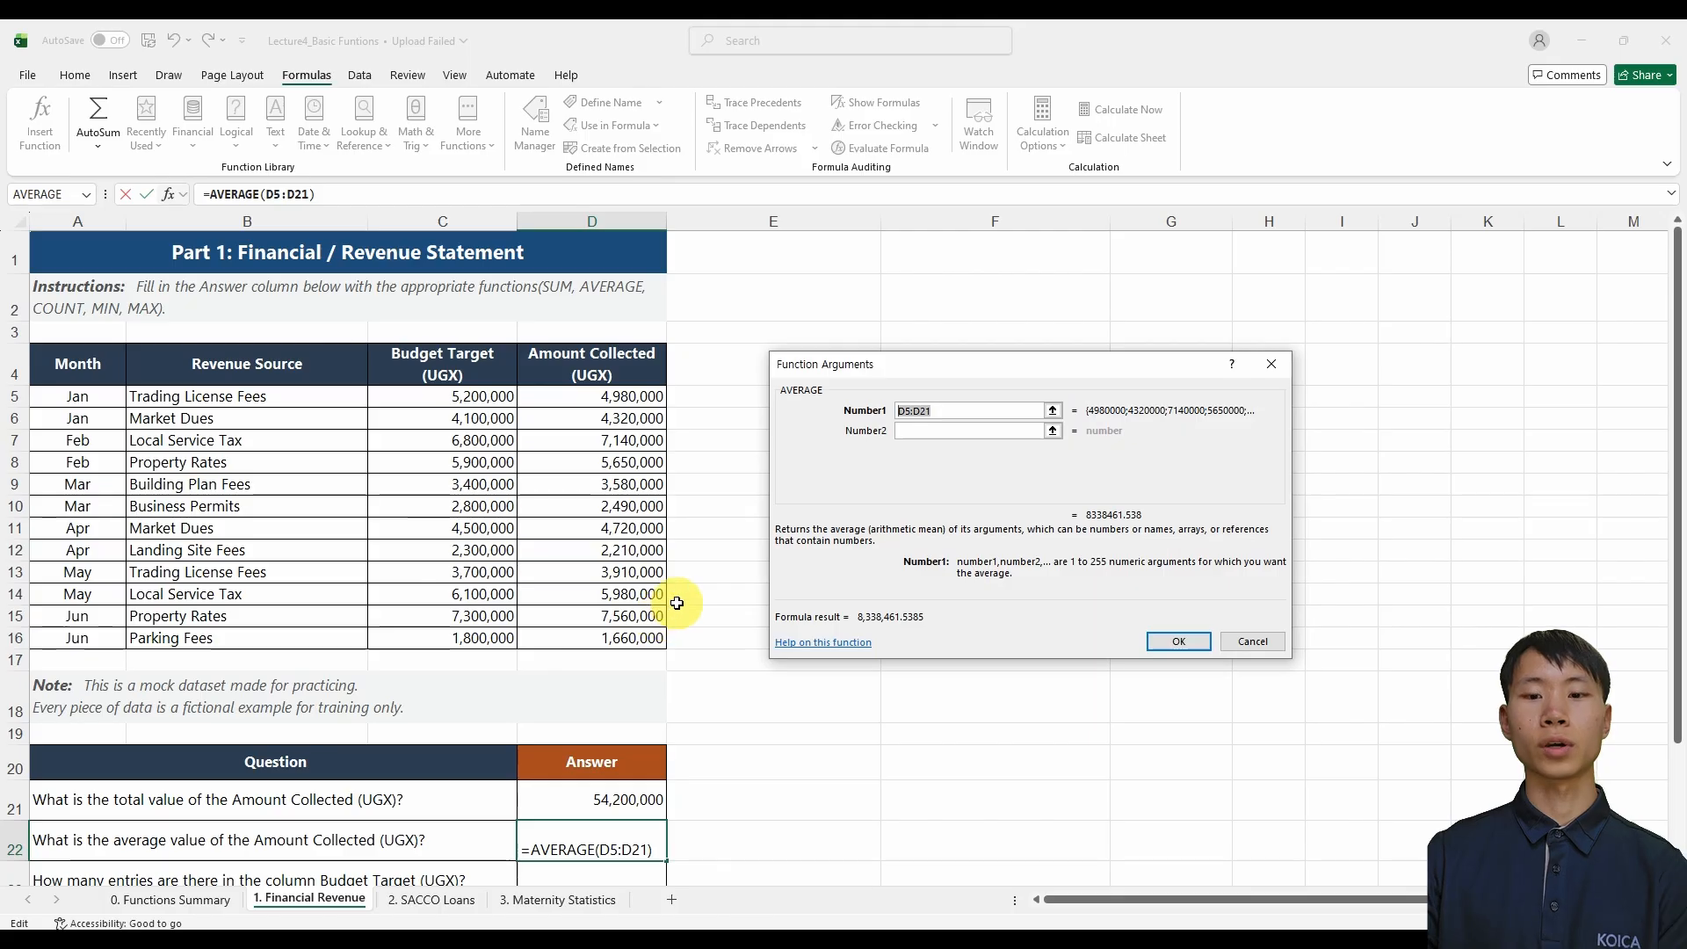
# Step: Replace the suggested Number1 range with the Amount Collected cells D5:D16 and complete the AVERAGE formula
pyautogui.press('BackSpace')
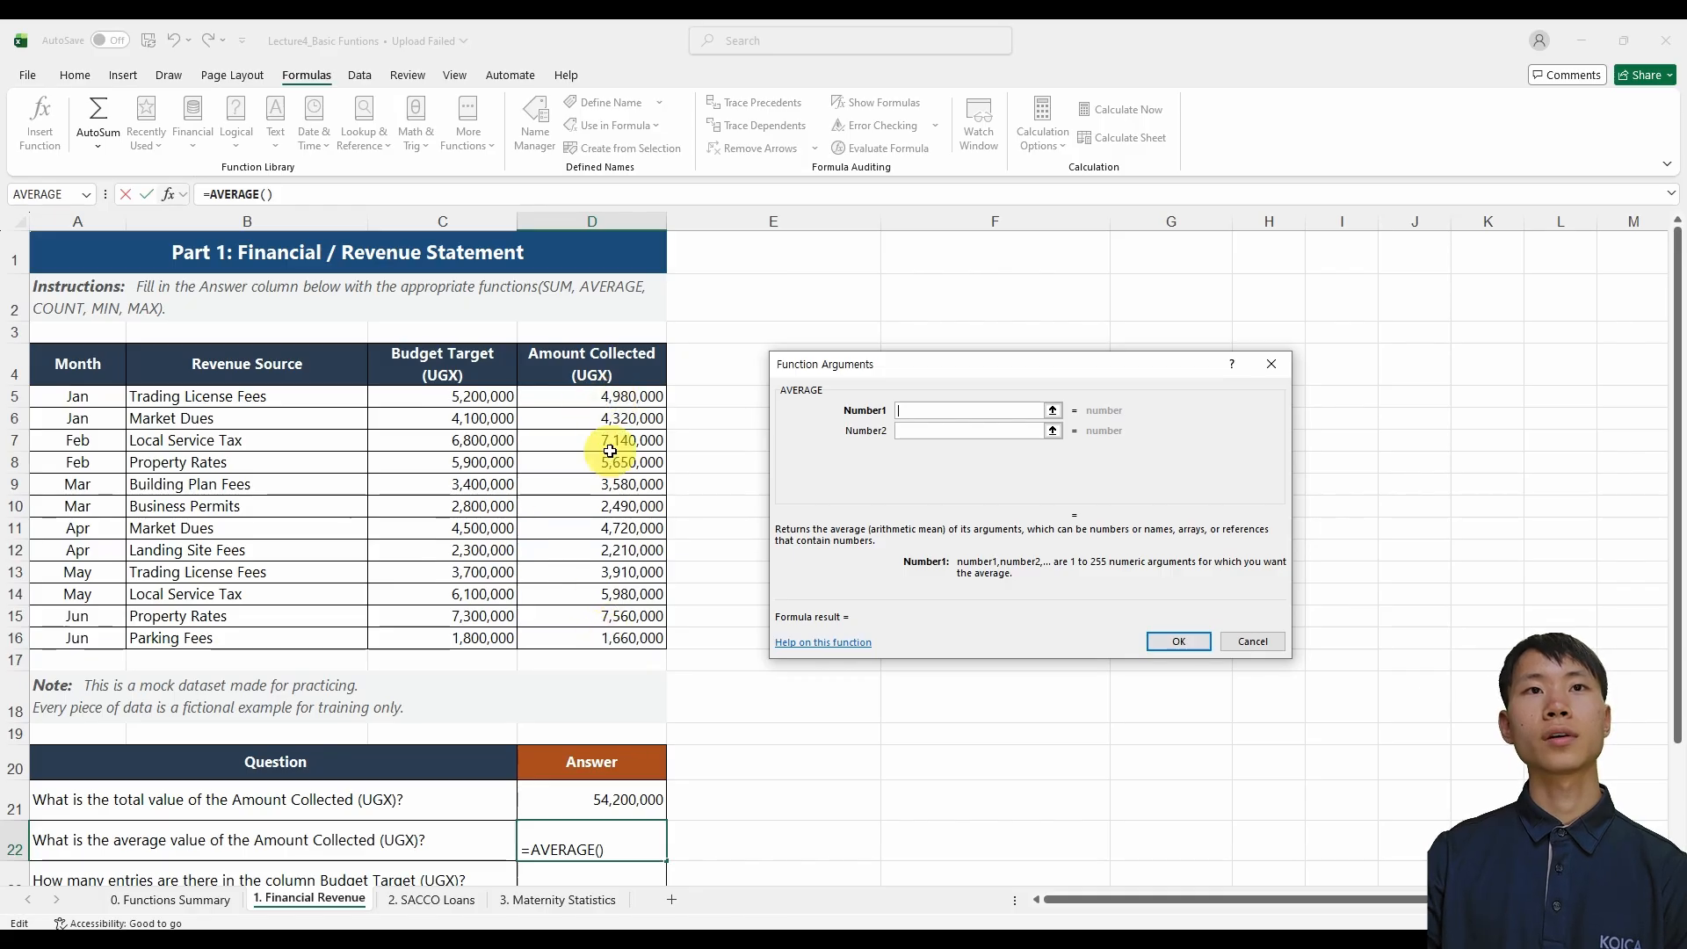
pyautogui.click(621, 401)
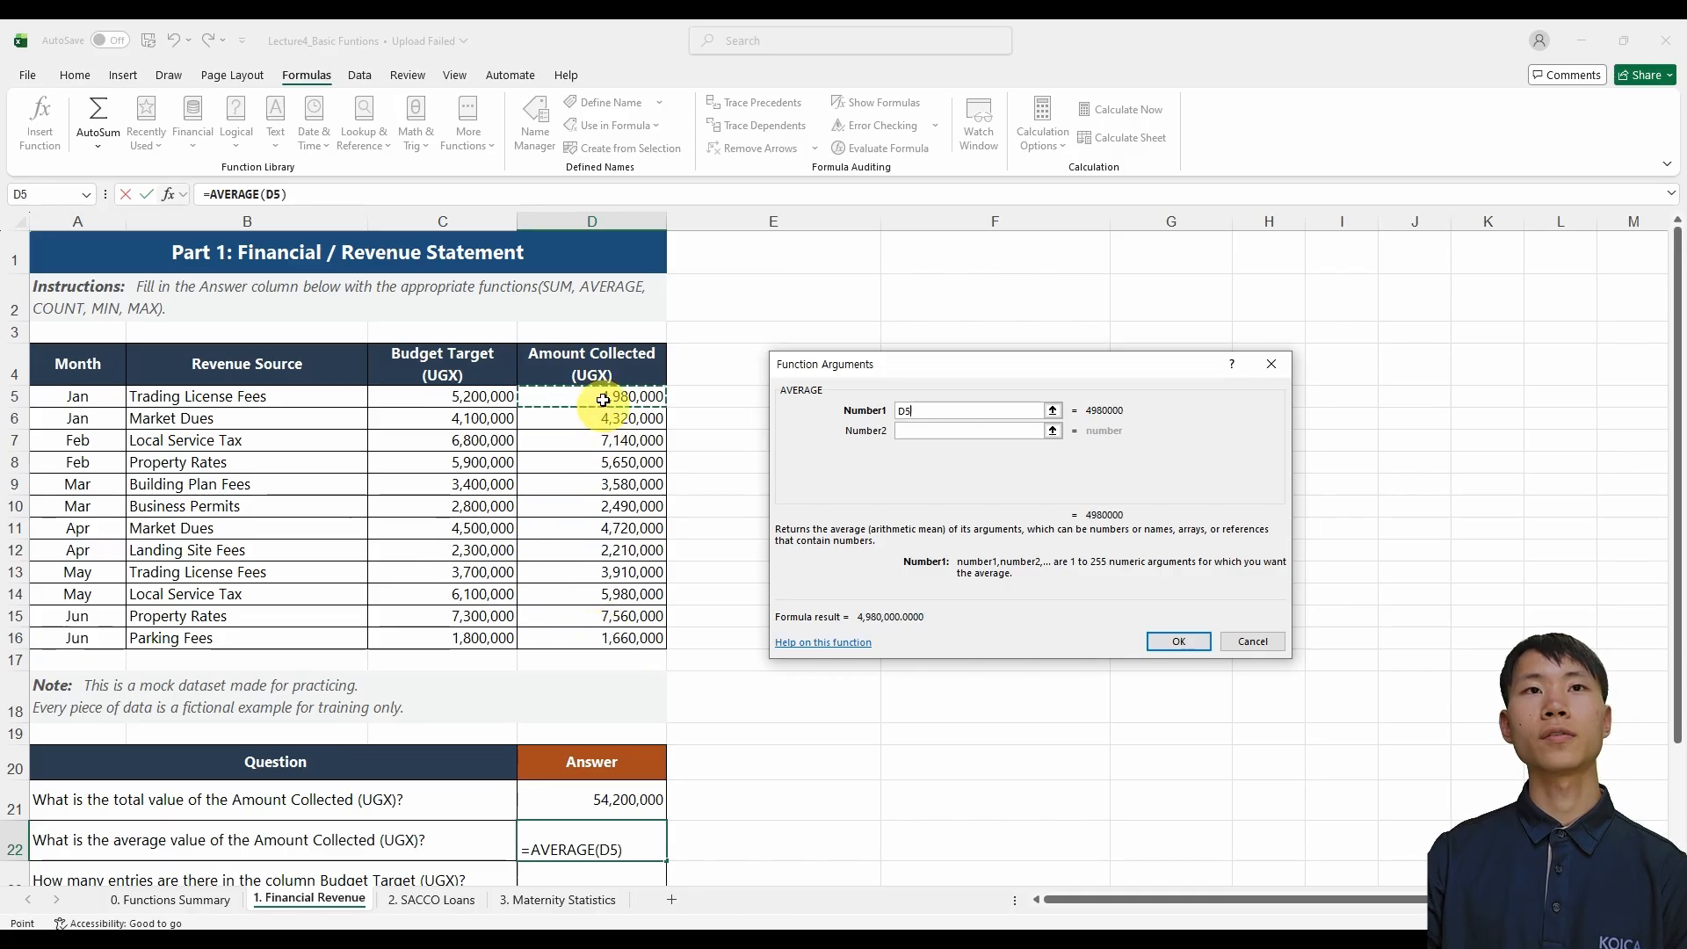
pyautogui.keyDown('shift'); pyautogui.click(599, 638); pyautogui.keyUp('shift')
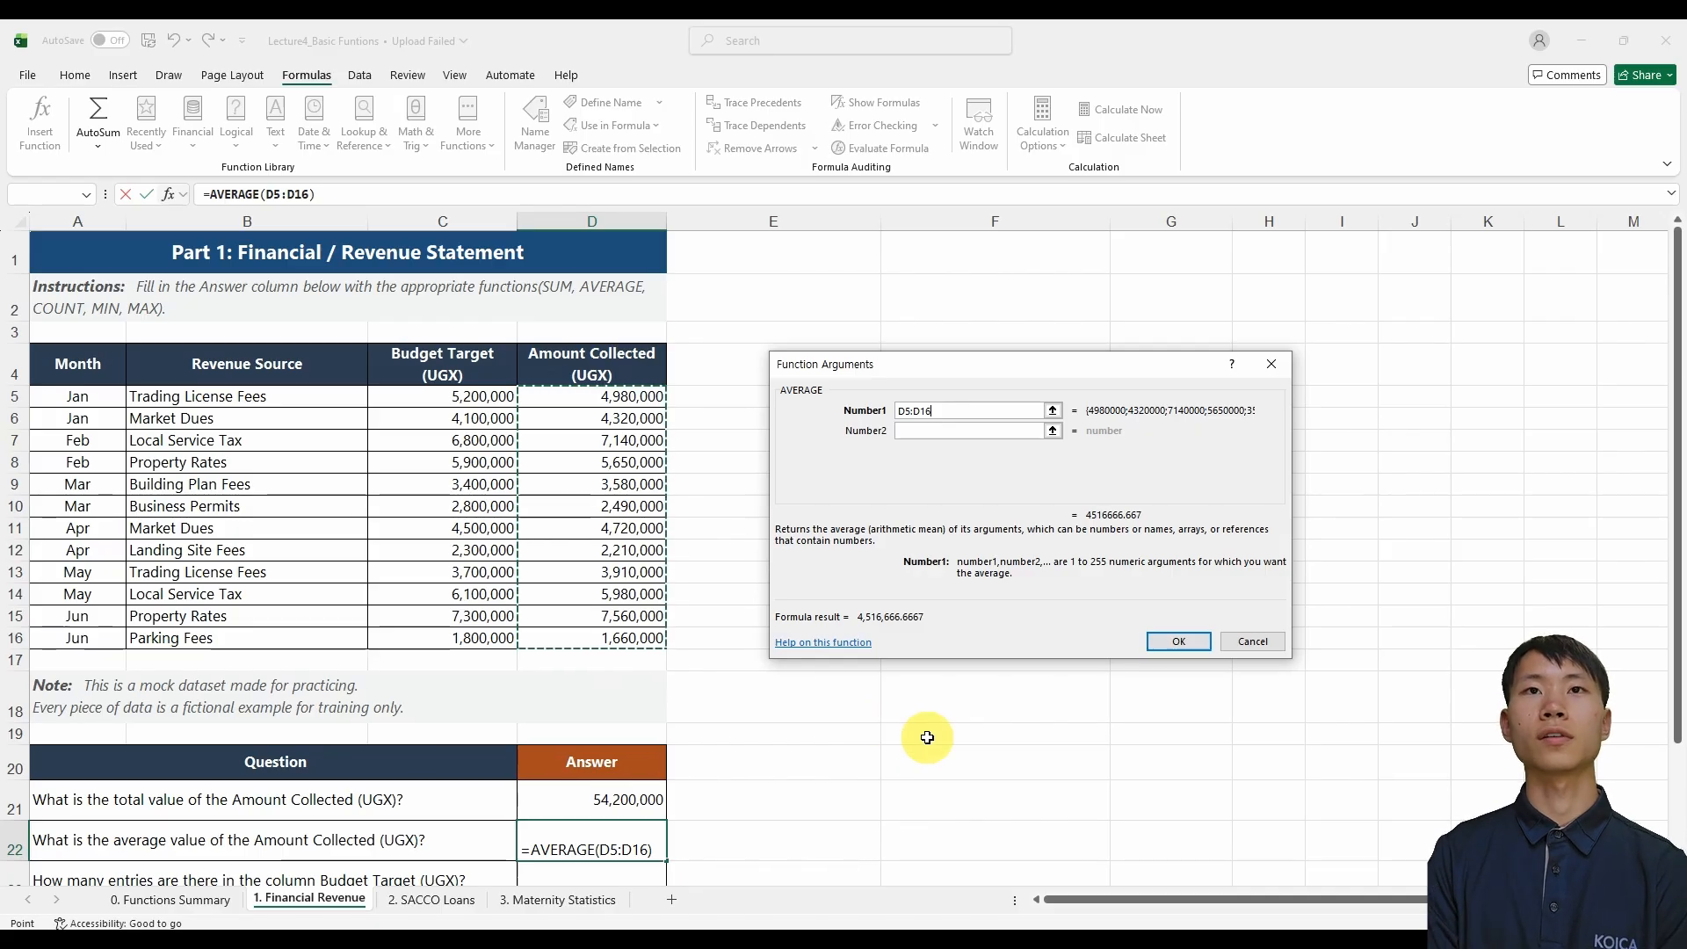
pyautogui.press('Return')
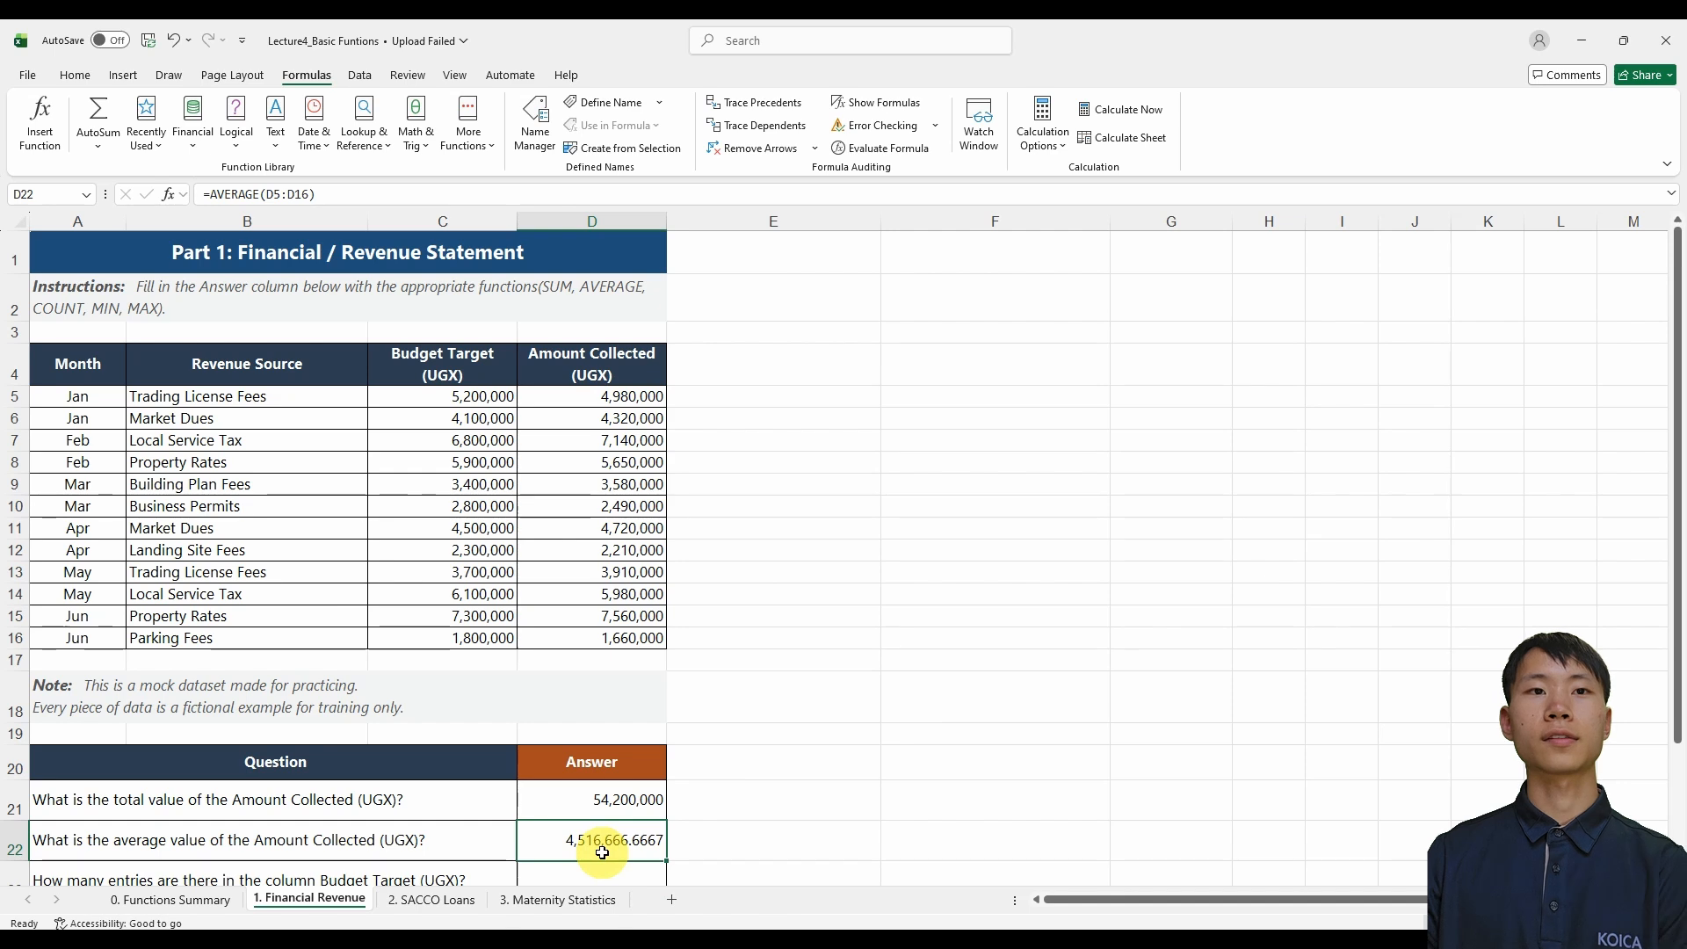
# Step: Adjust the number of decimals displayed for the average in D22, ending with no decimal places
pyautogui.click(79, 75)
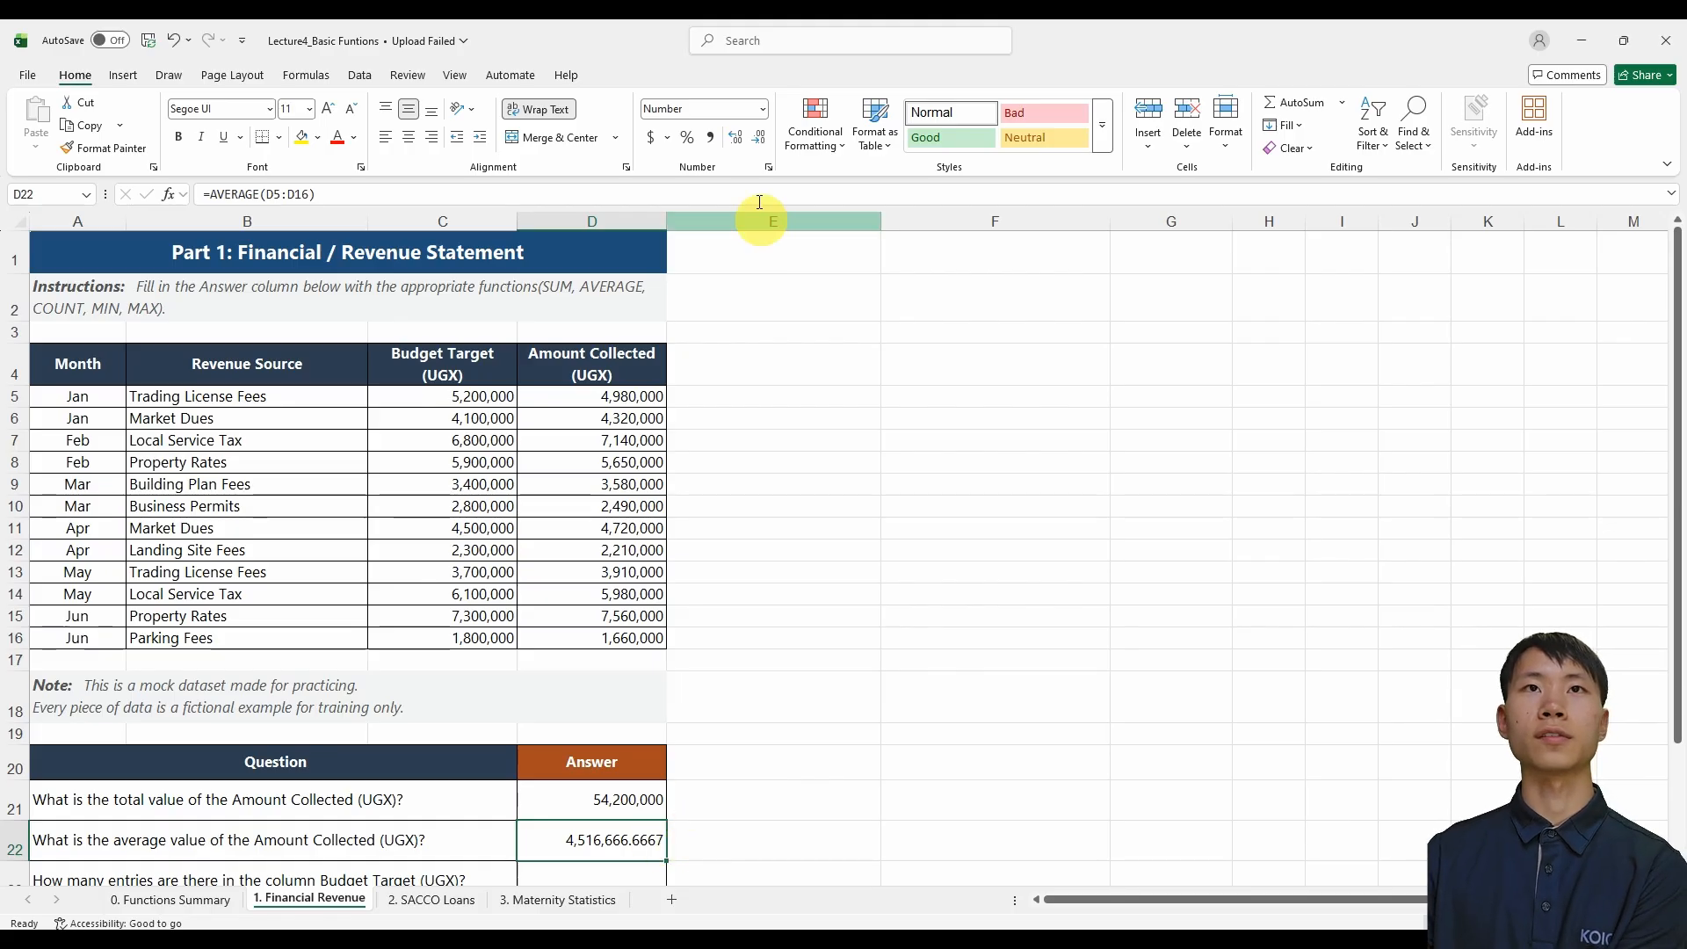
pyautogui.click(760, 138)
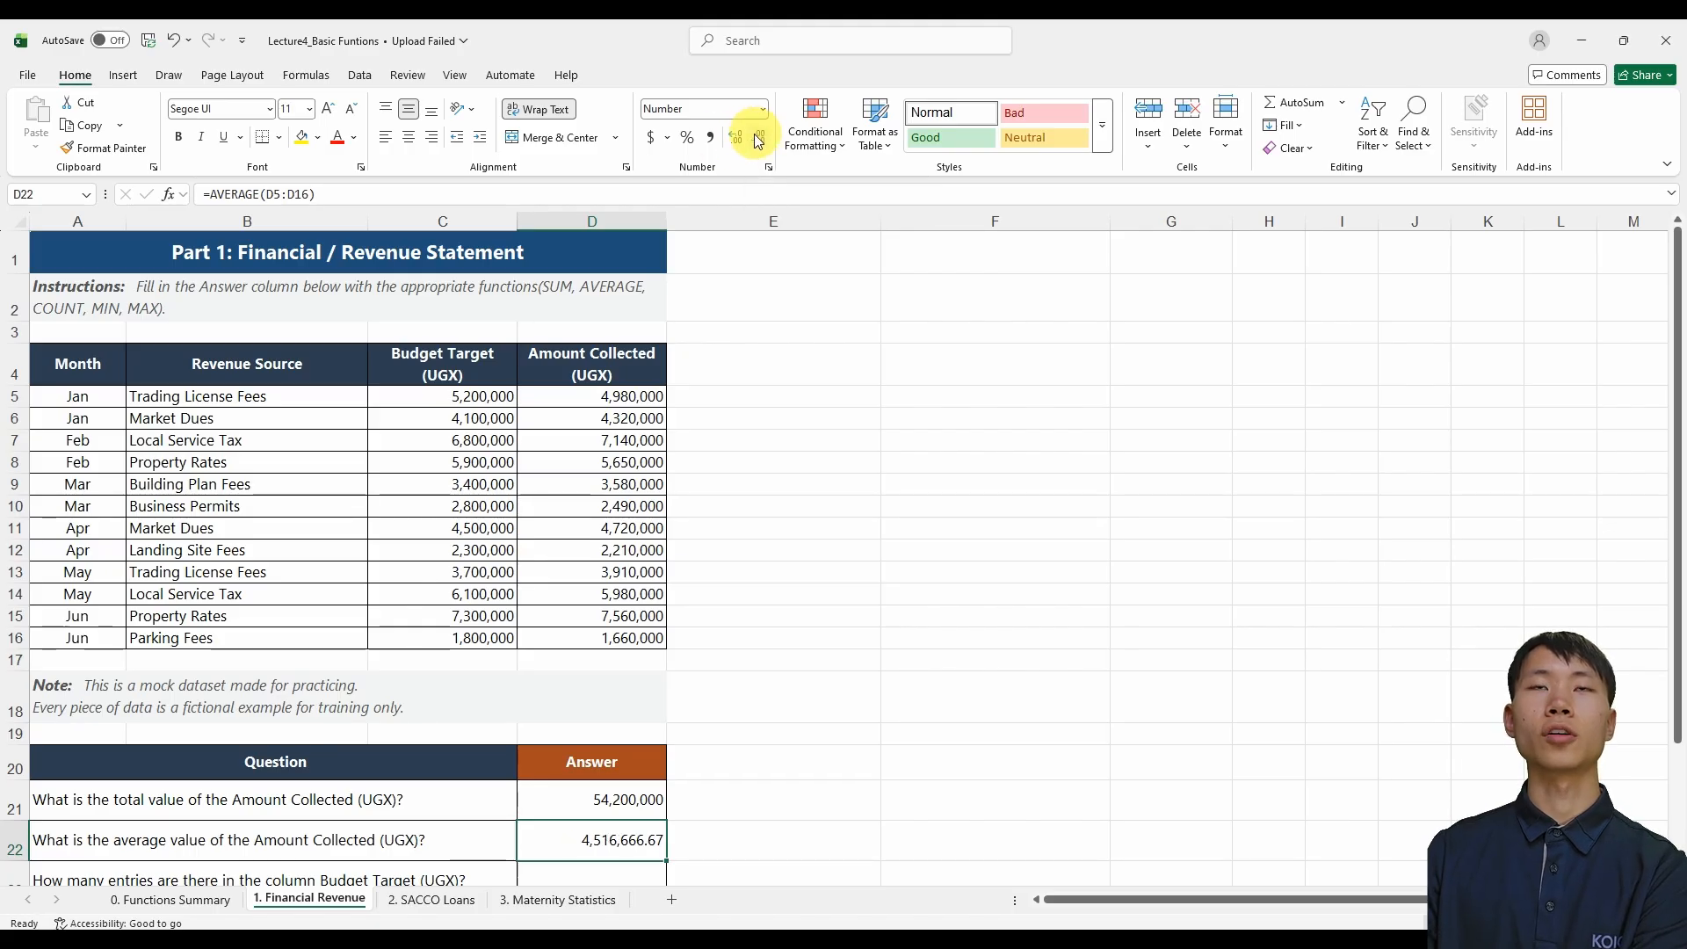
pyautogui.click(758, 137)
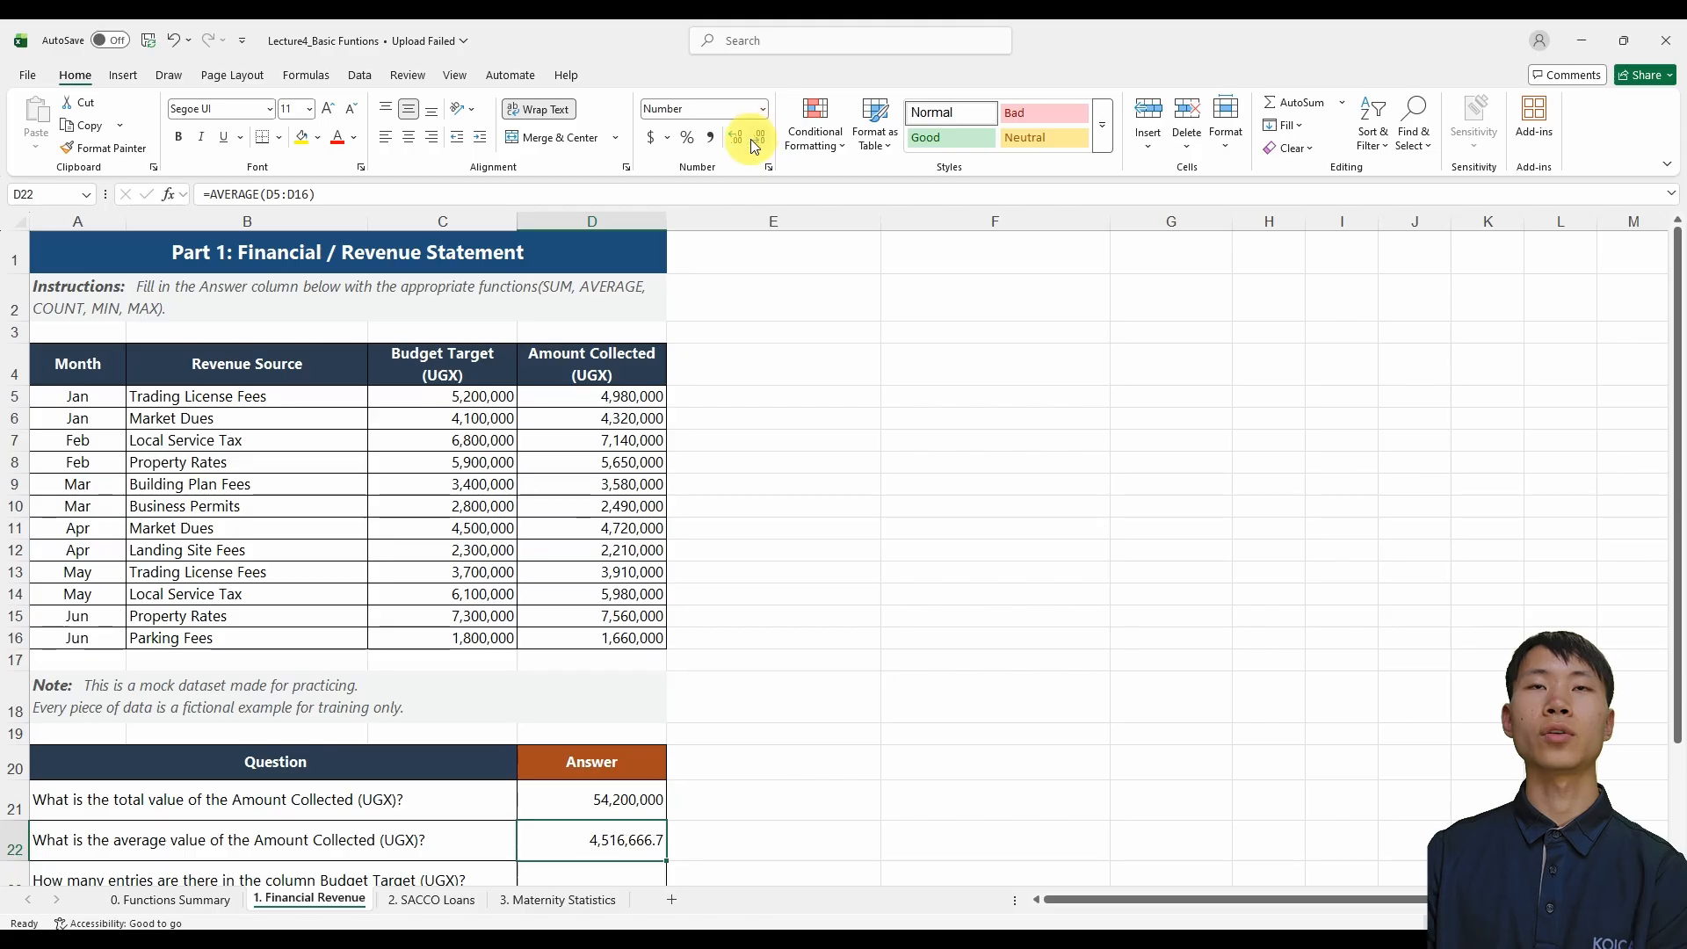
pyautogui.click(735, 139)
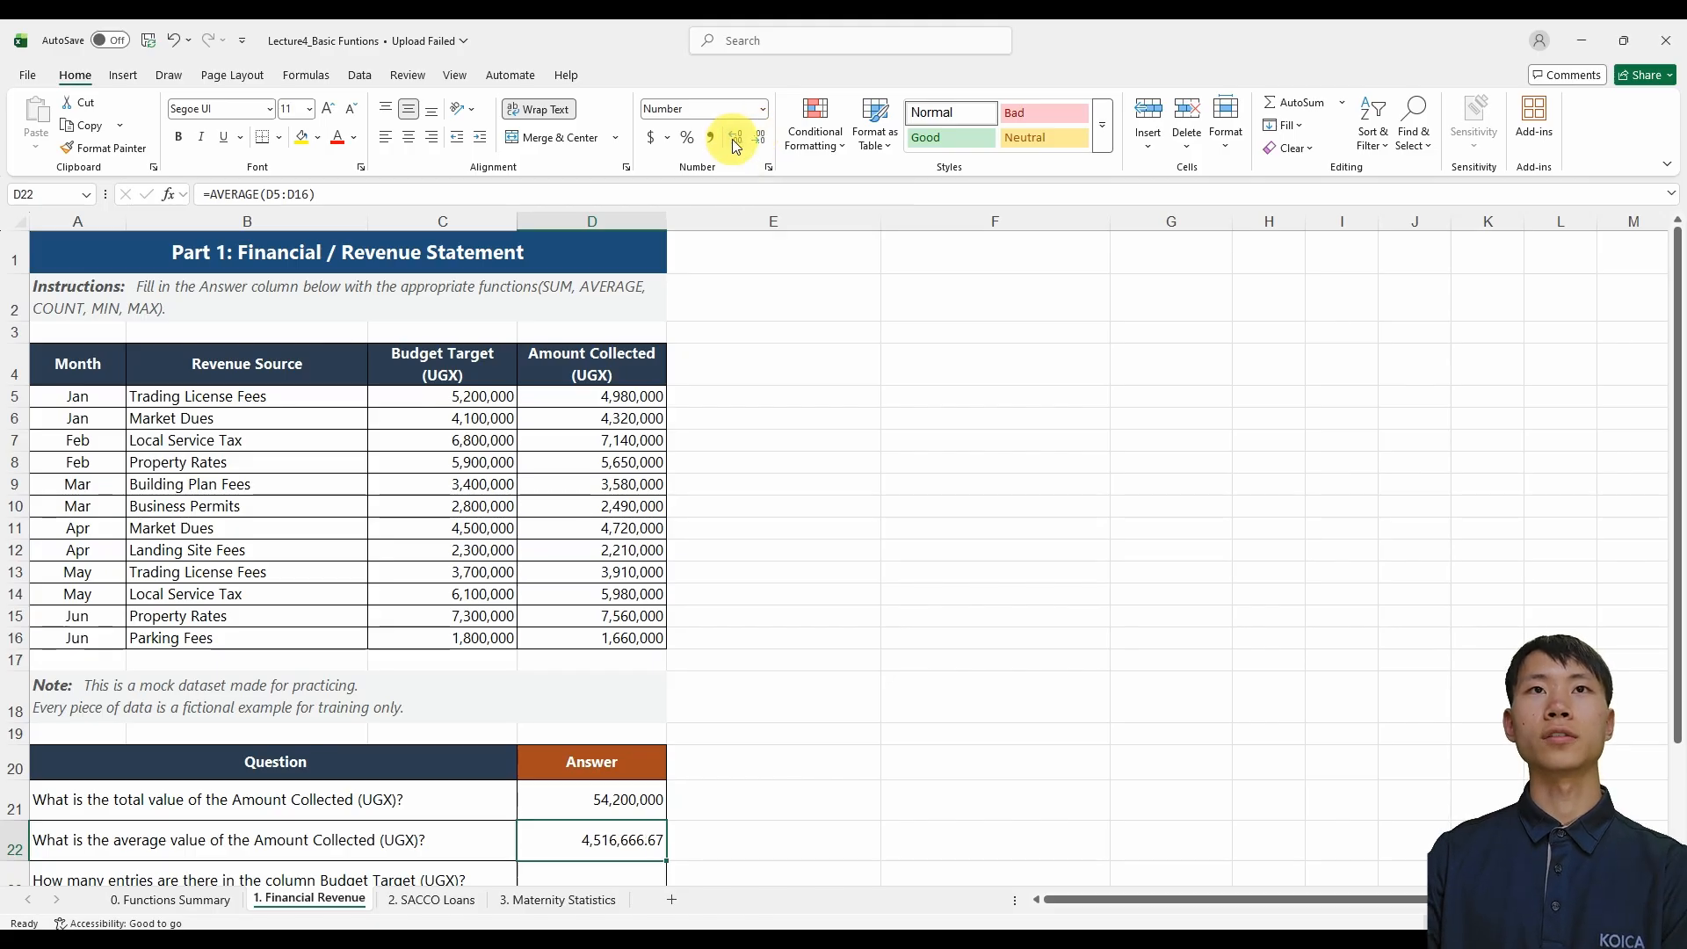
pyautogui.click(735, 139)
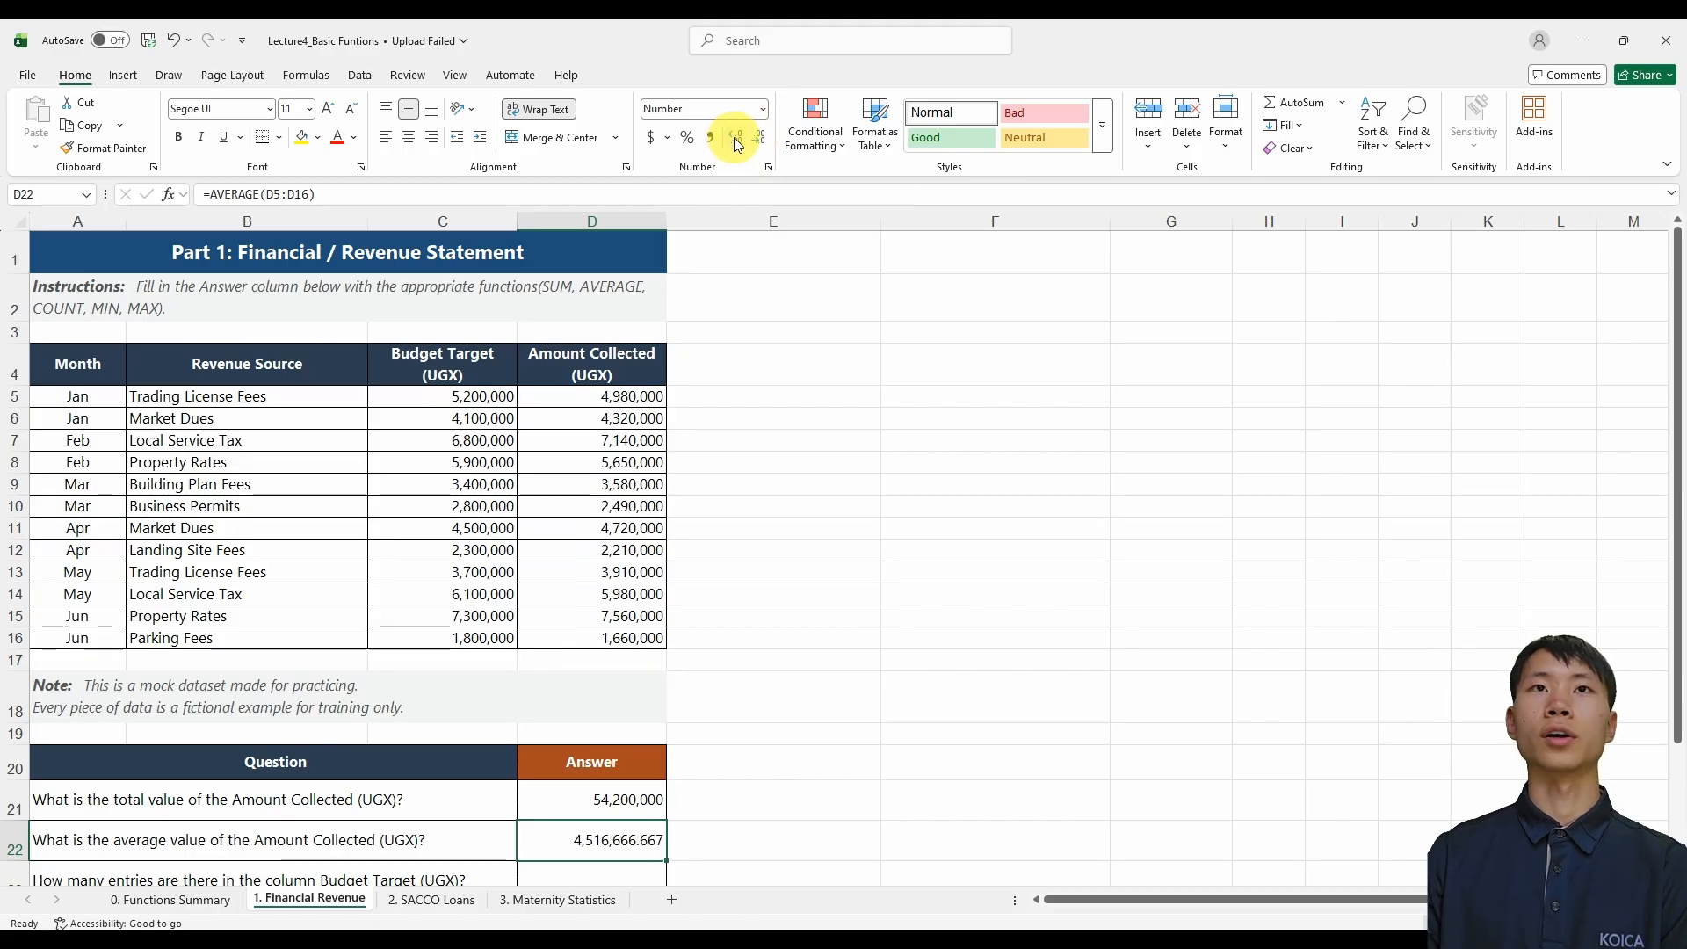
pyautogui.click(761, 138)
pyautogui.click(761, 138)
pyautogui.click(761, 138)
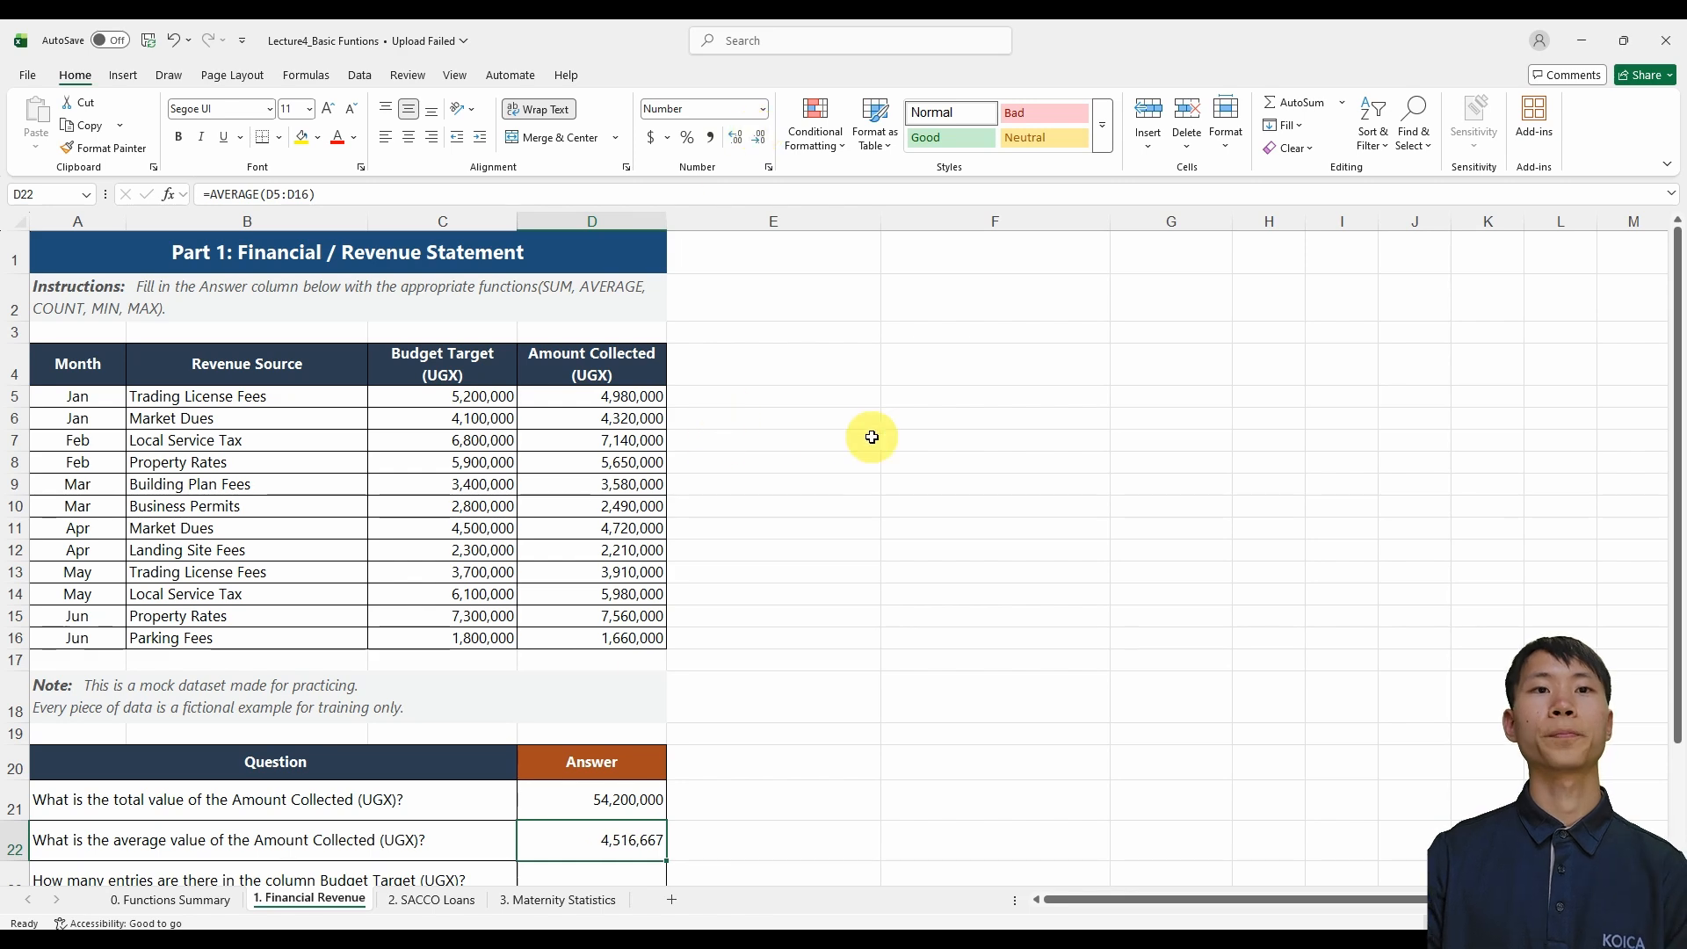
# Step: Return to the Functions Summary sheet and examine the COUNT section's description, example, structure and argument meanings
pyautogui.hotkey('ctrl', 'pageup')
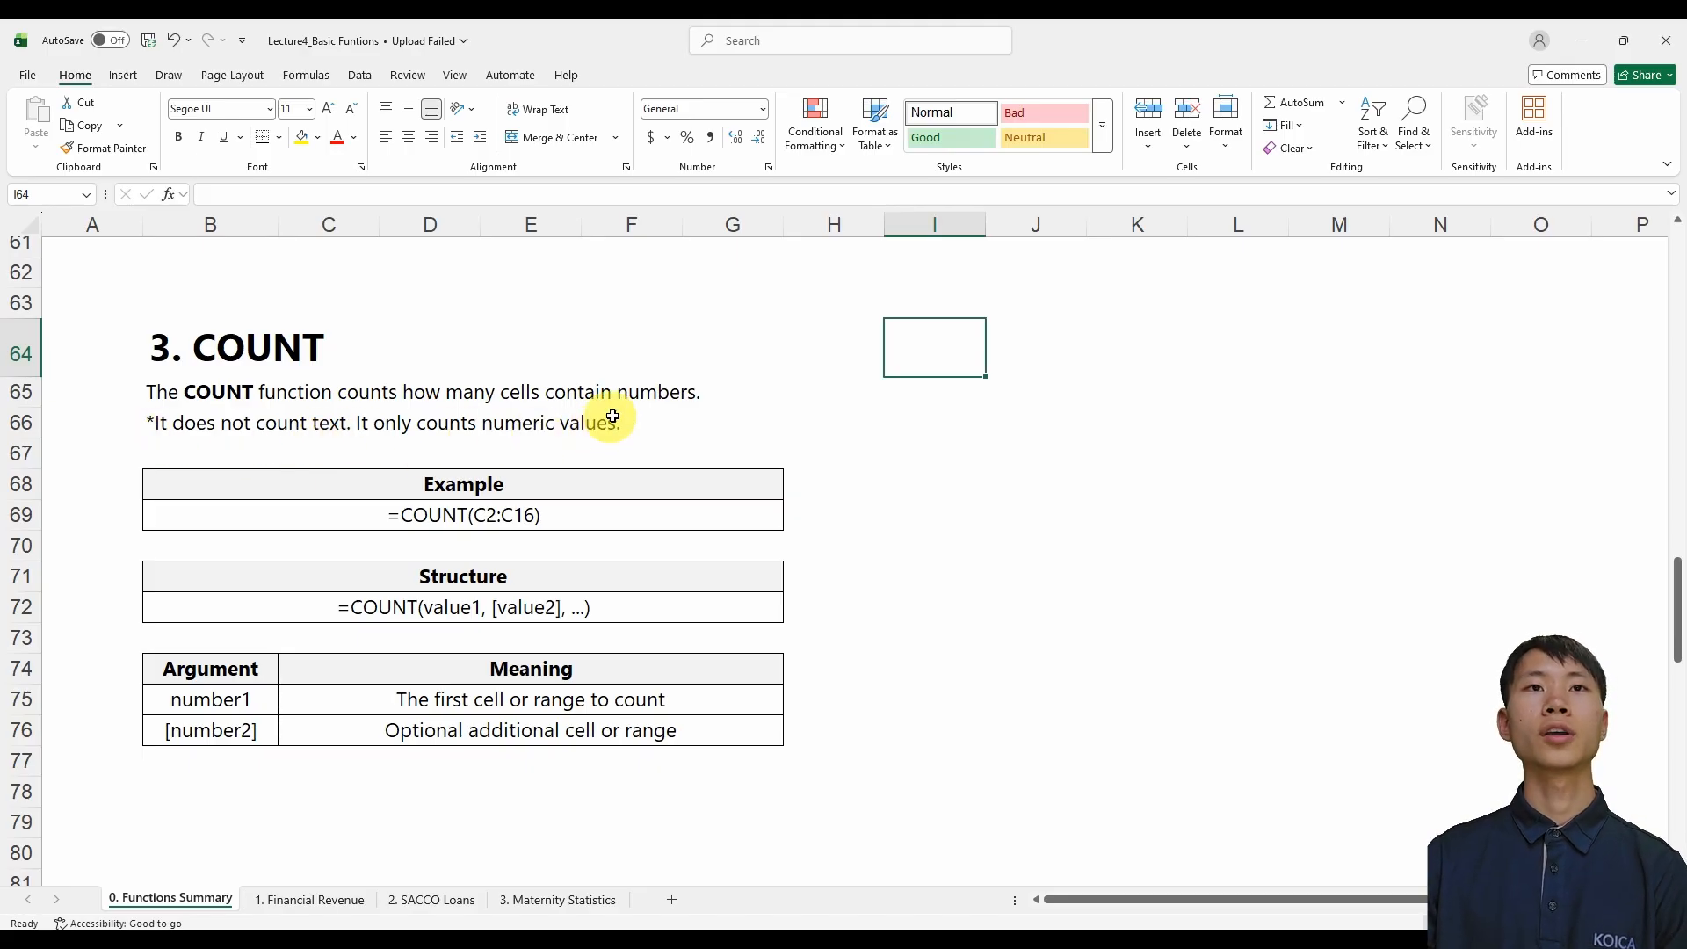
pyautogui.moveTo(923, 366); pyautogui.dragTo(931, 757)
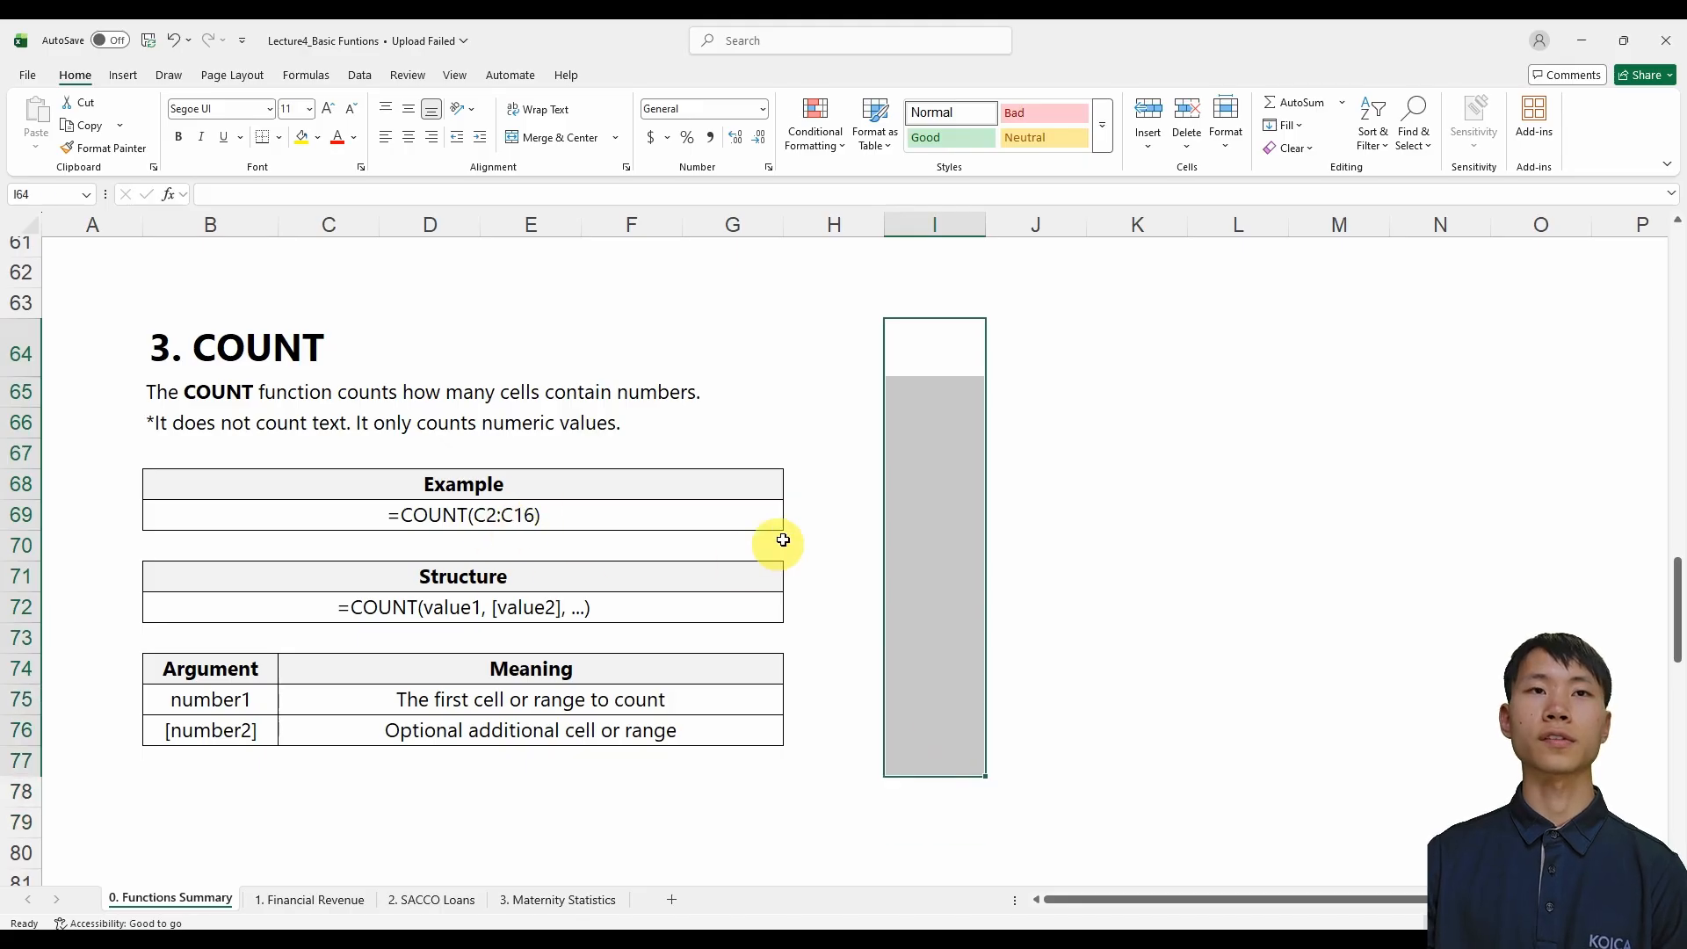
pyautogui.moveTo(929, 352); pyautogui.dragTo(925, 724)
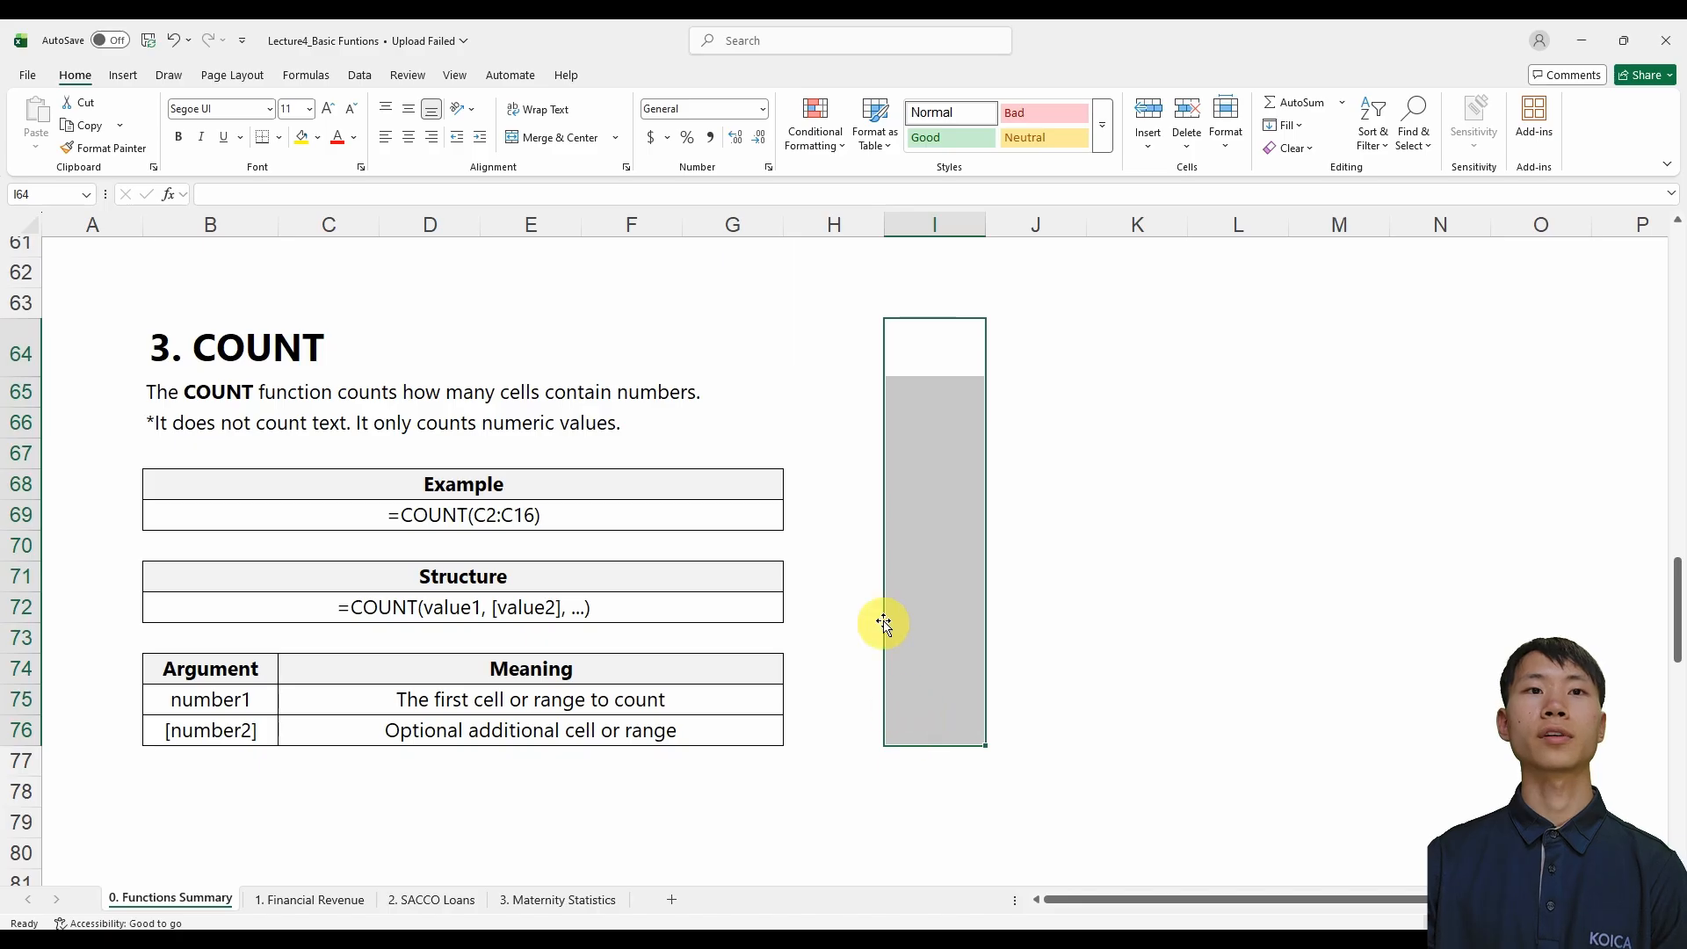
pyautogui.moveTo(882, 621); pyautogui.dragTo(856, 620)
pyautogui.click(1033, 597)
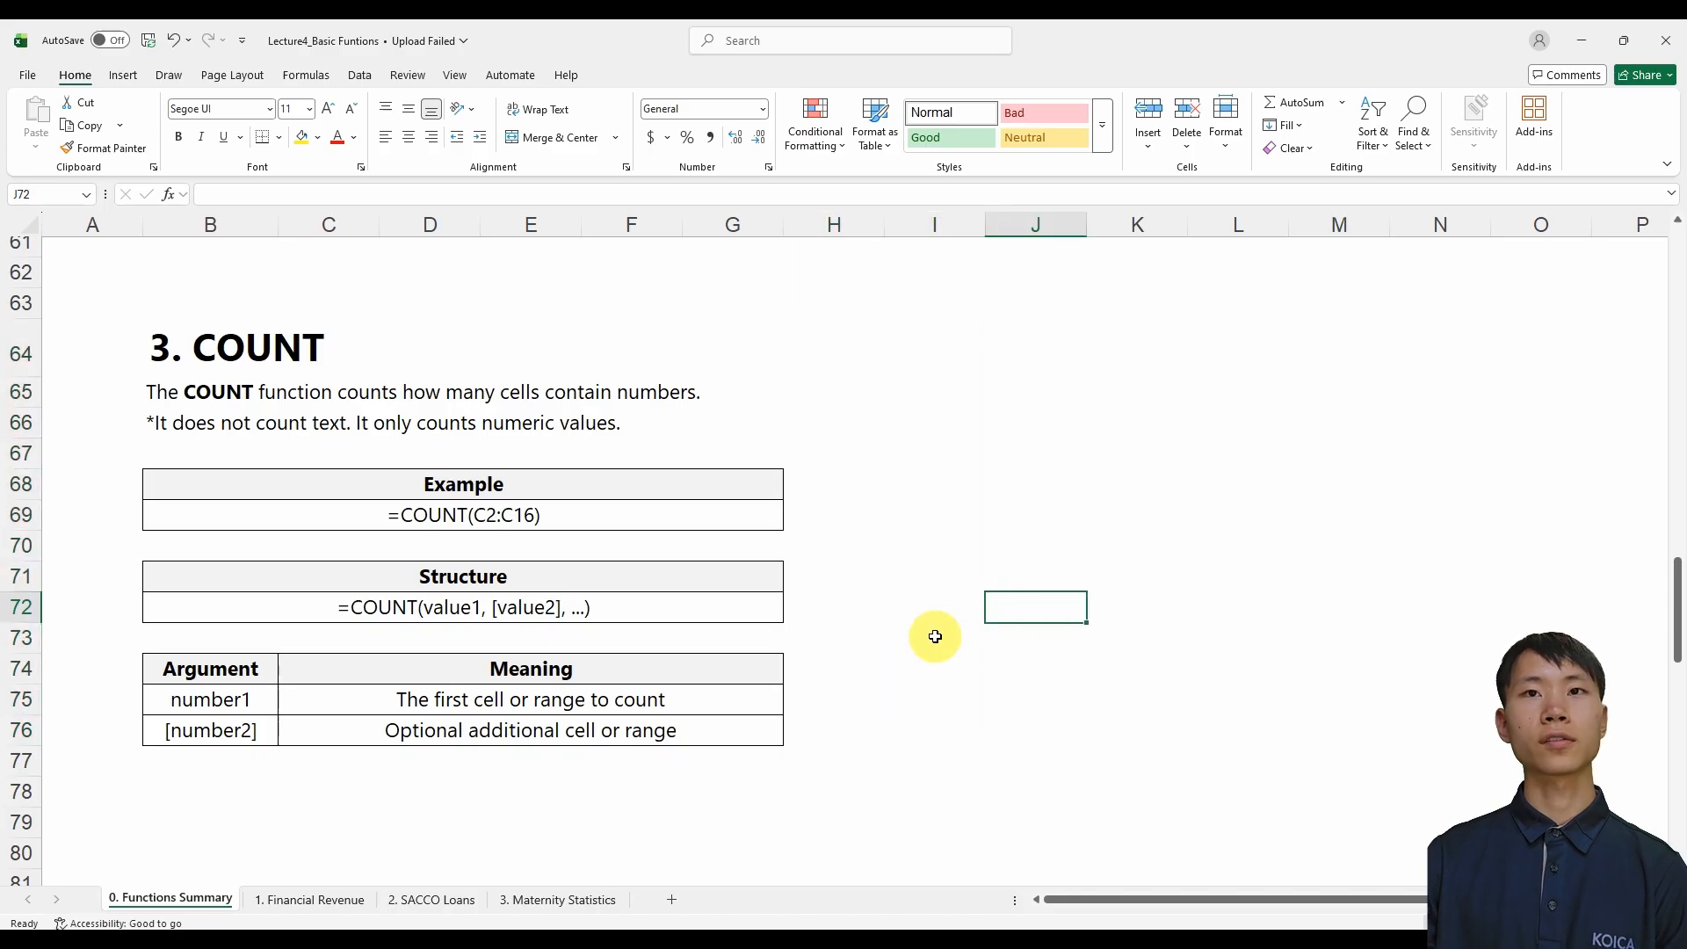
pyautogui.click(971, 386)
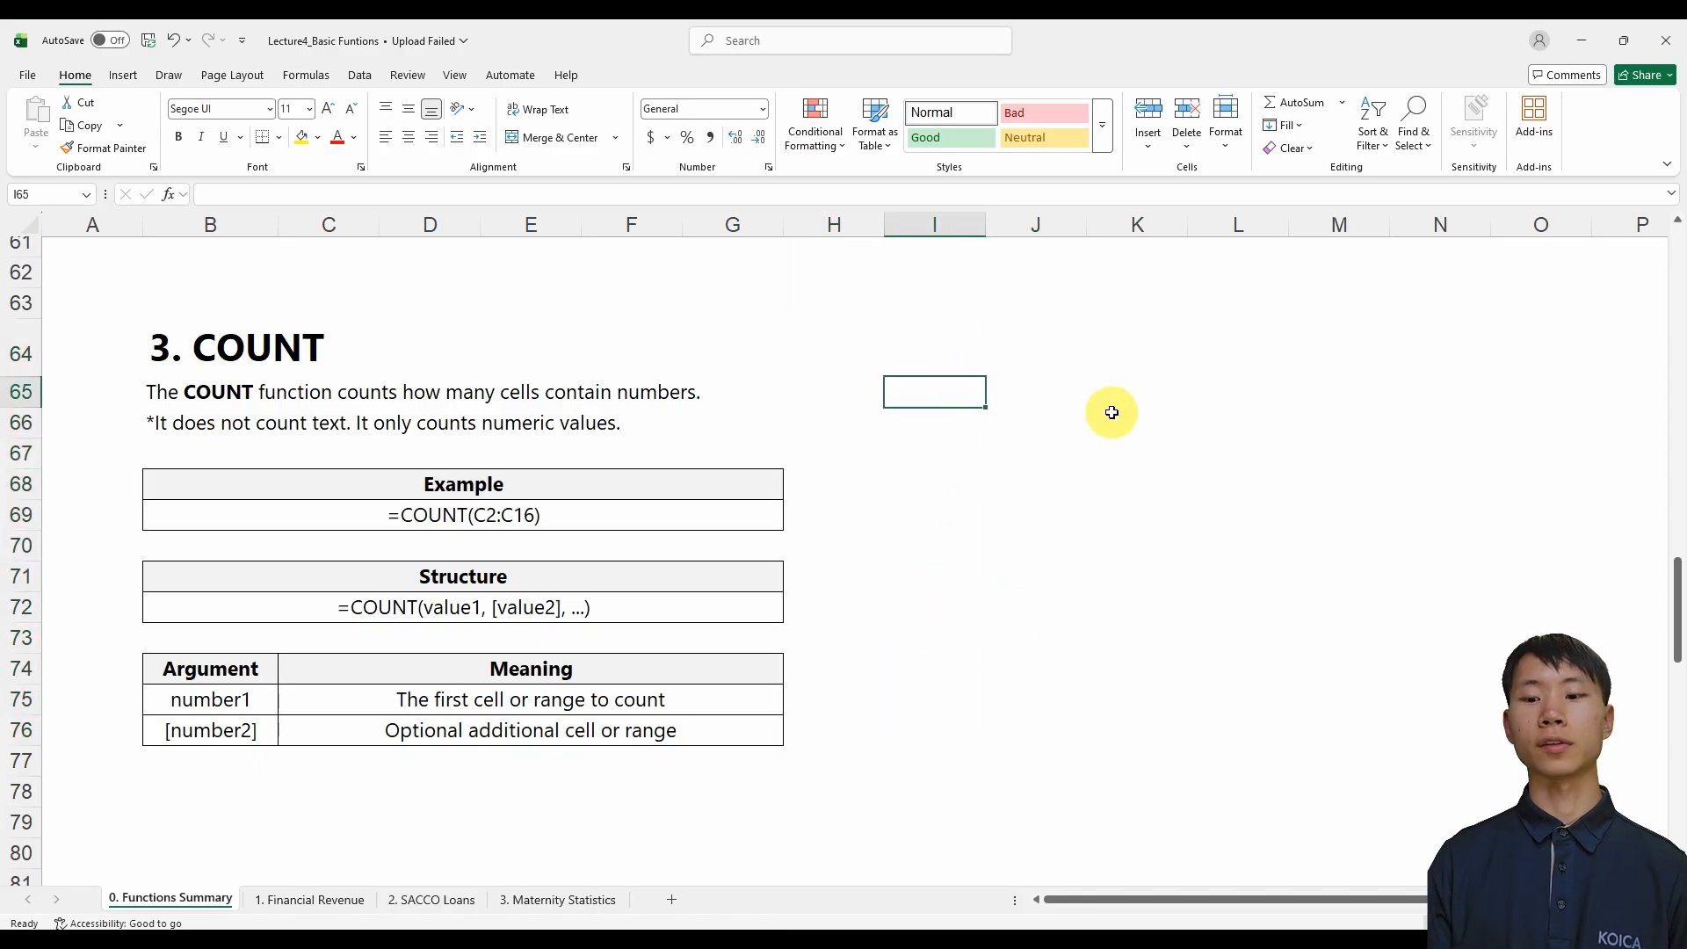
# Step: On the 1. Financial Revenue sheet, review the Budget Target entries question and the first and last cells of that column, C5 and C16
pyautogui.hotkey('ctrl', 'pagedown')
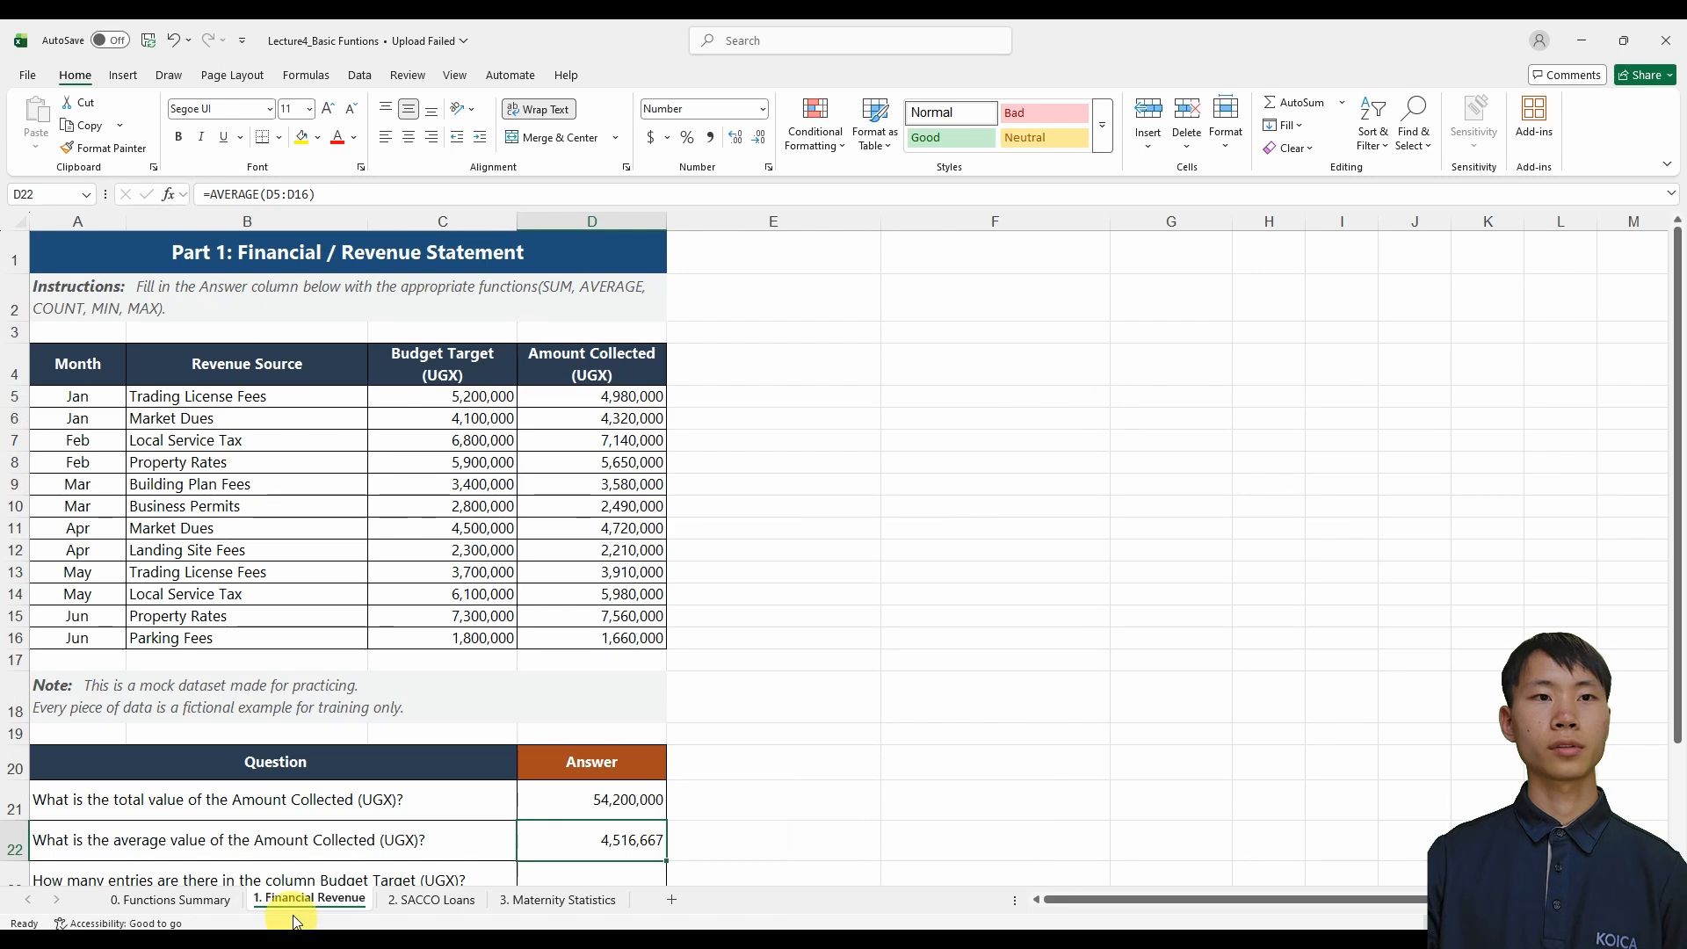
pyautogui.click(320, 877)
pyautogui.scroll(-2, 331, 835)
pyautogui.scroll(1, 321, 844)
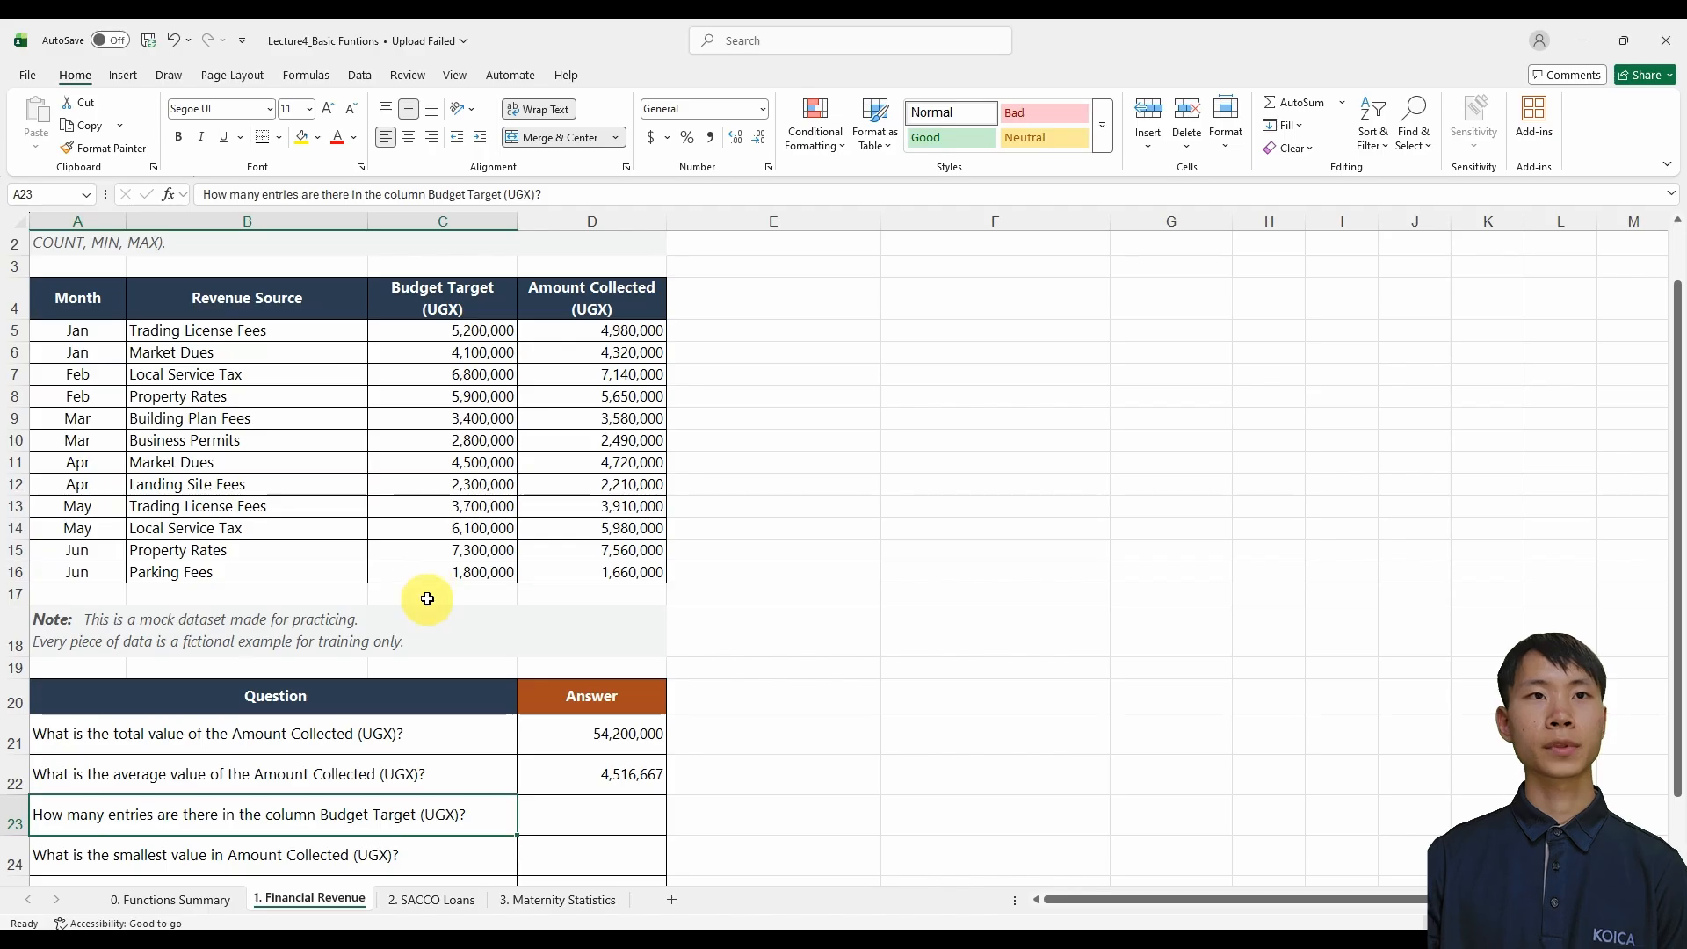
pyautogui.click(433, 330)
pyautogui.scroll(1, 369, 492)
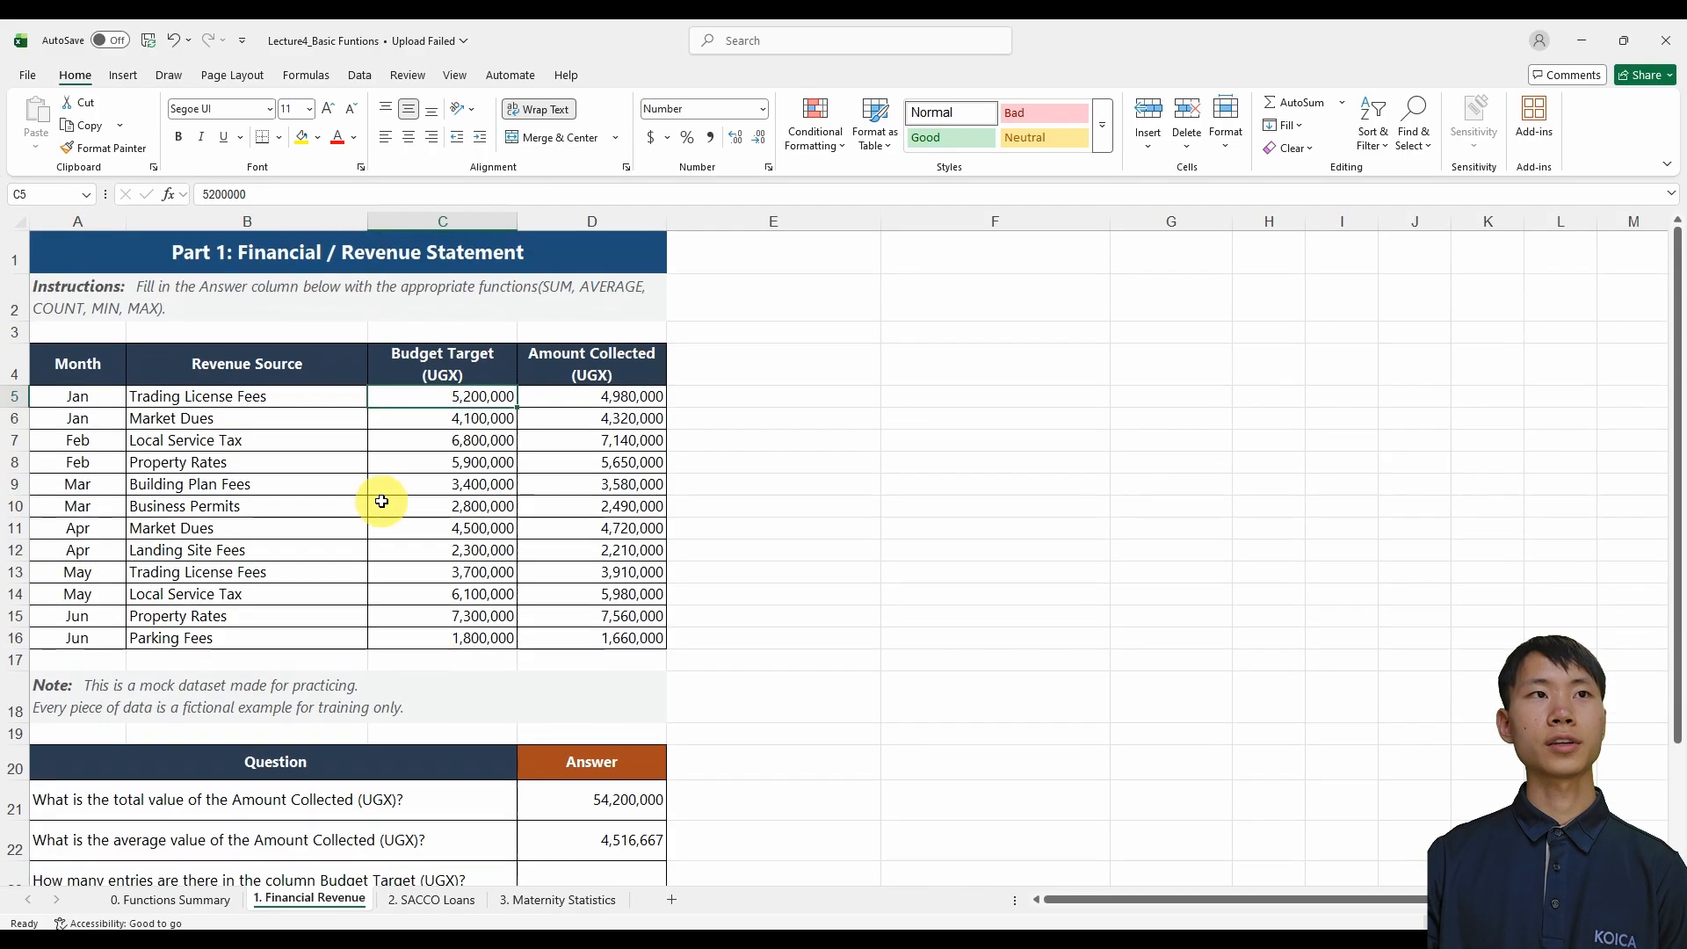
pyautogui.click(448, 637)
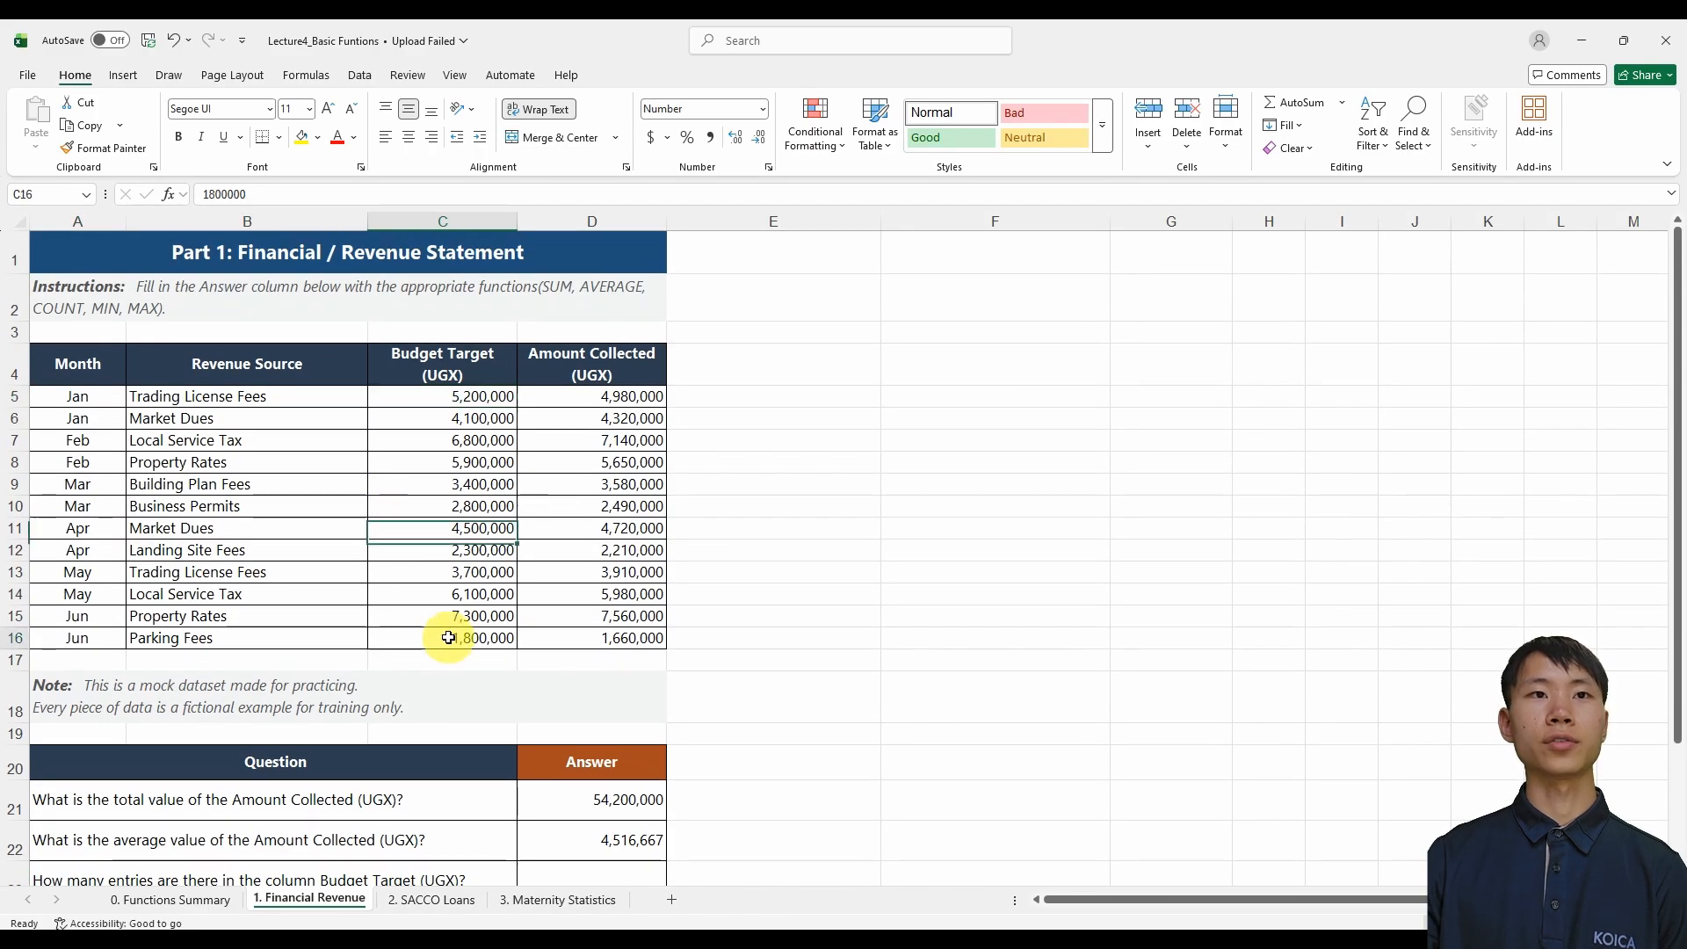
pyautogui.click(479, 400)
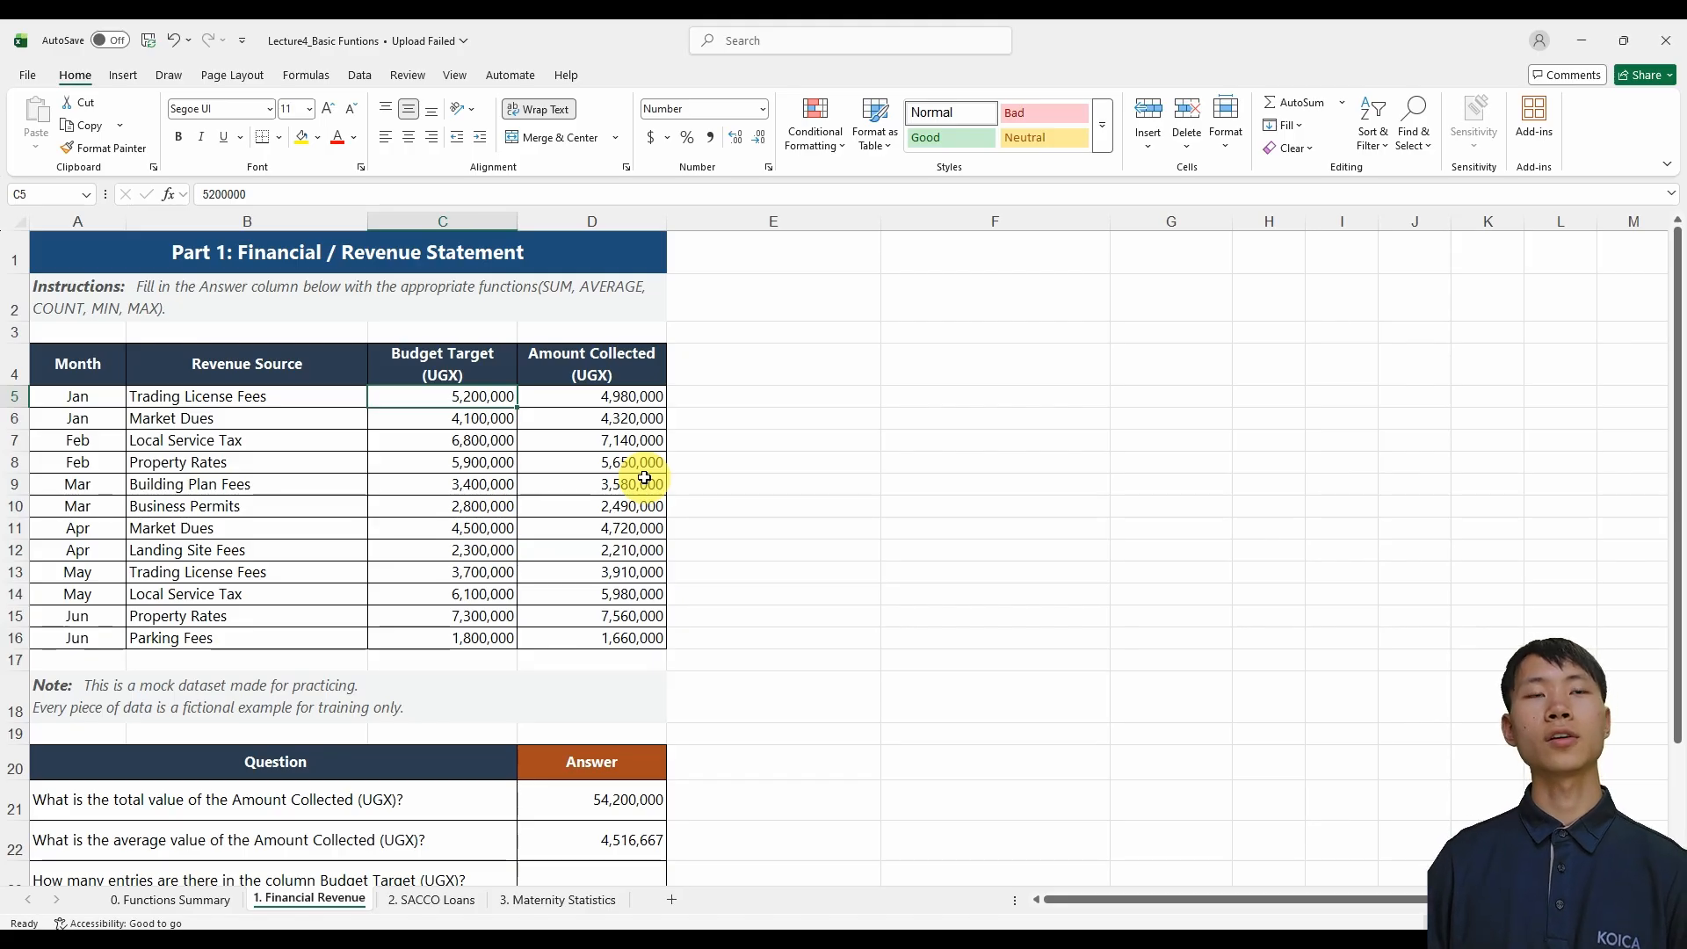
# Step: Answer the Budget Target entries question in D23 with a COUNT formula over C5:C16, and check the entered formula
pyautogui.scroll(-1, 645, 477)
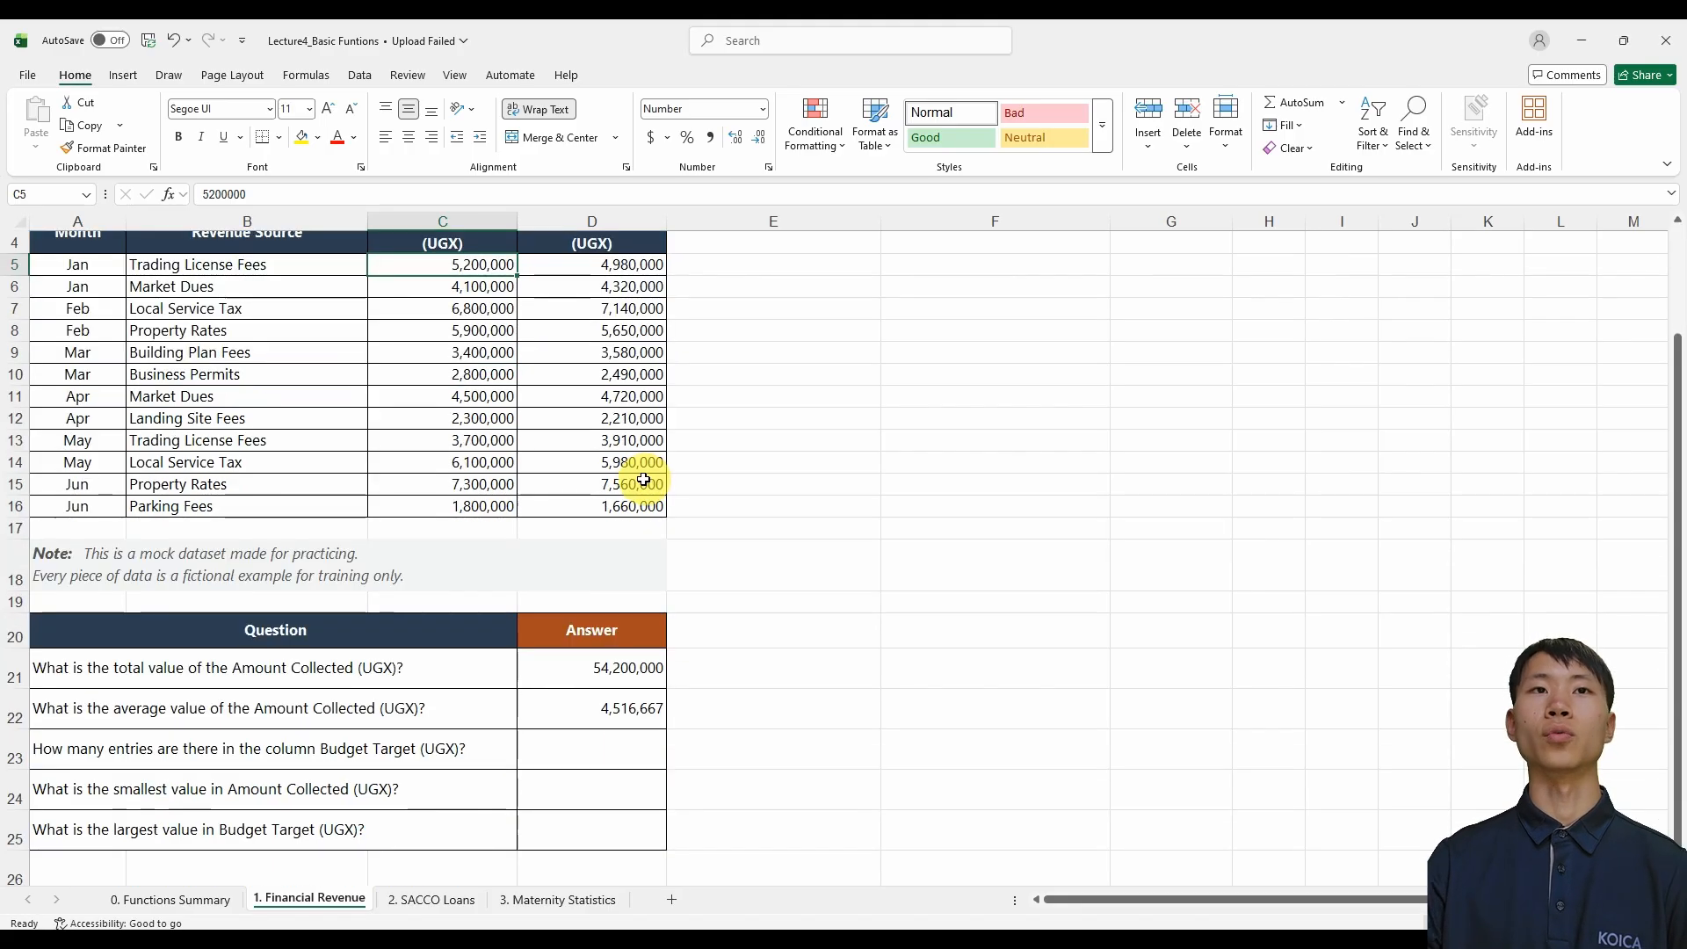
pyautogui.click(625, 756)
pyautogui.write('=')
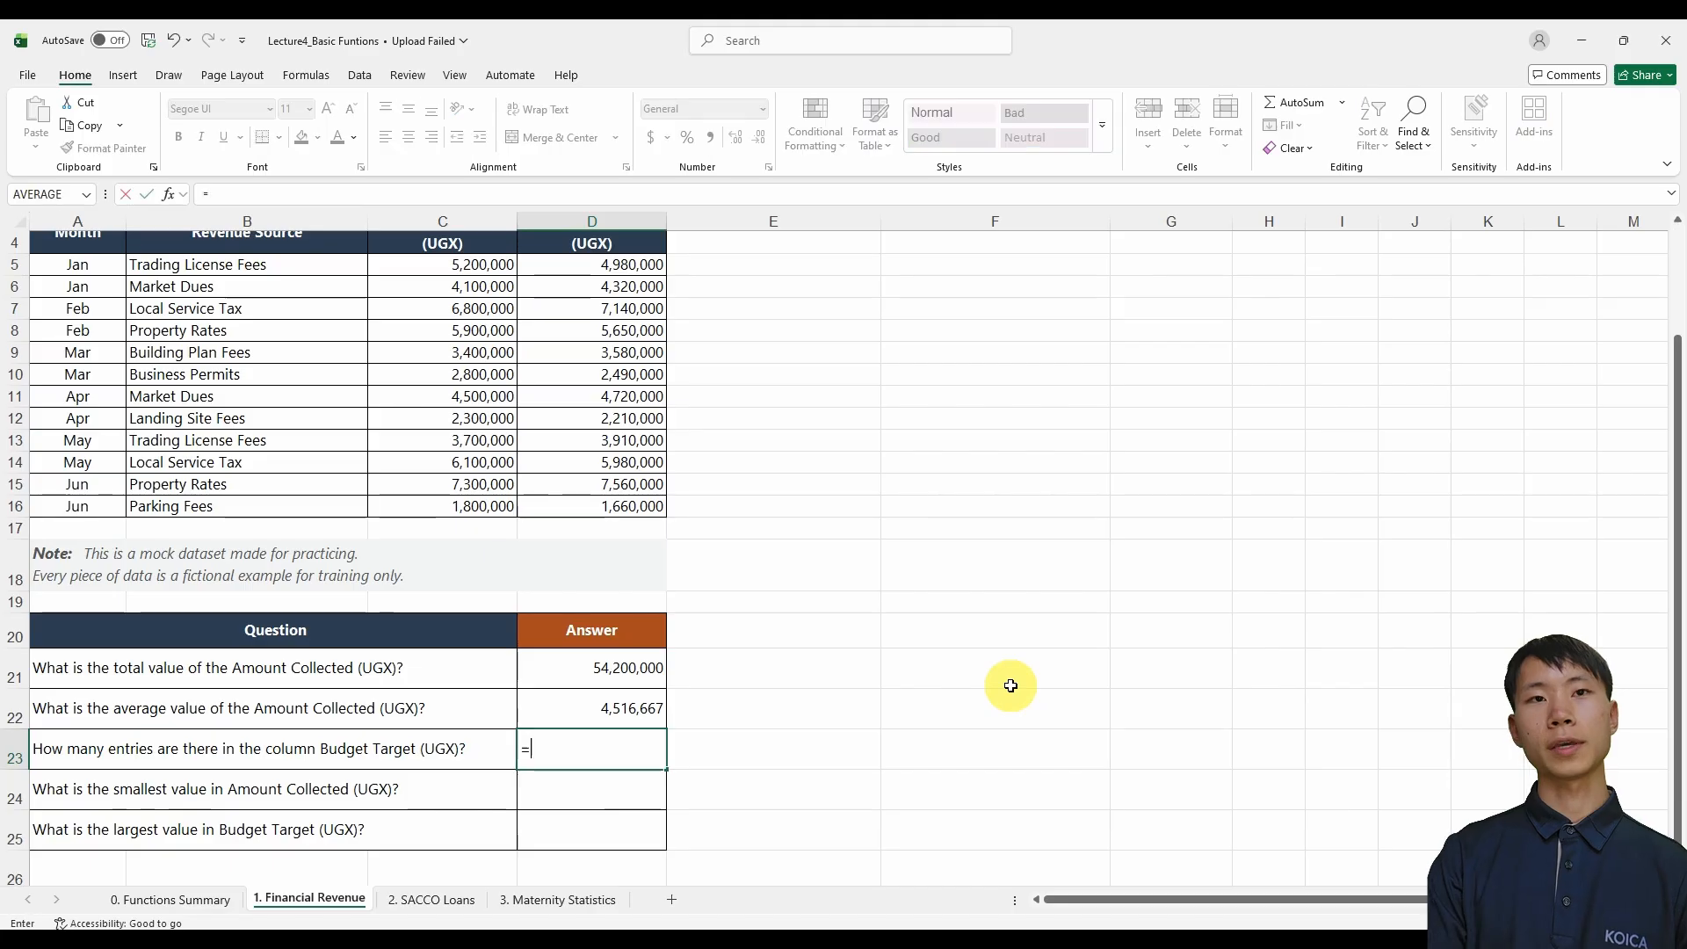
pyautogui.write('cou')
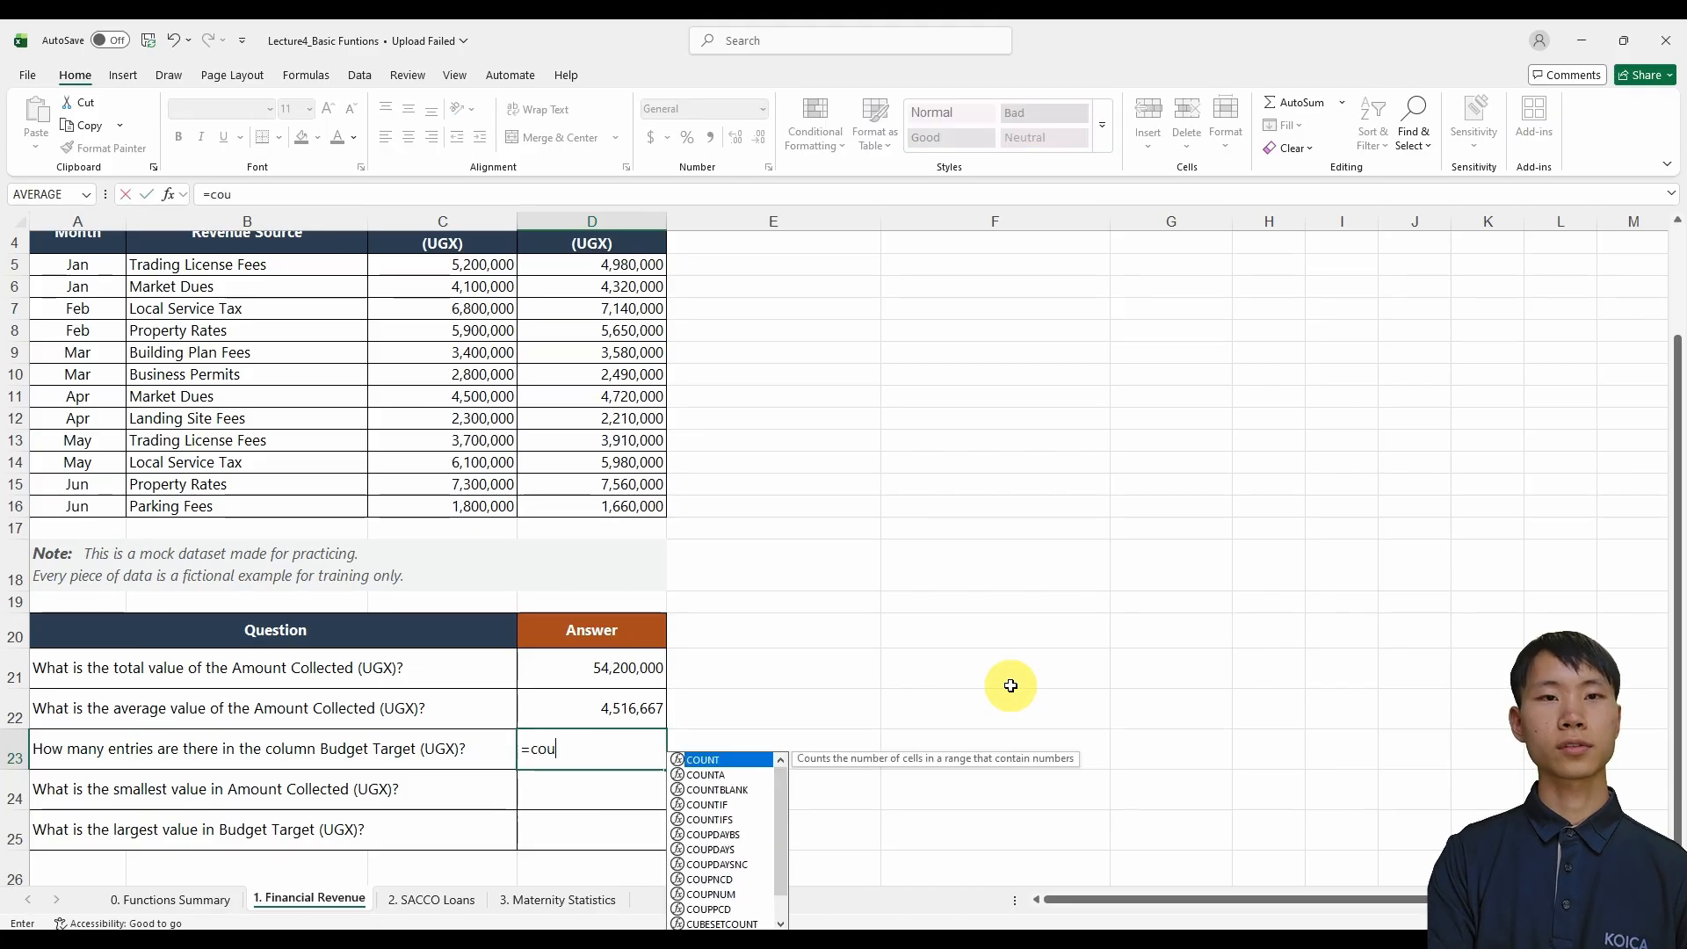
pyautogui.write('nt')
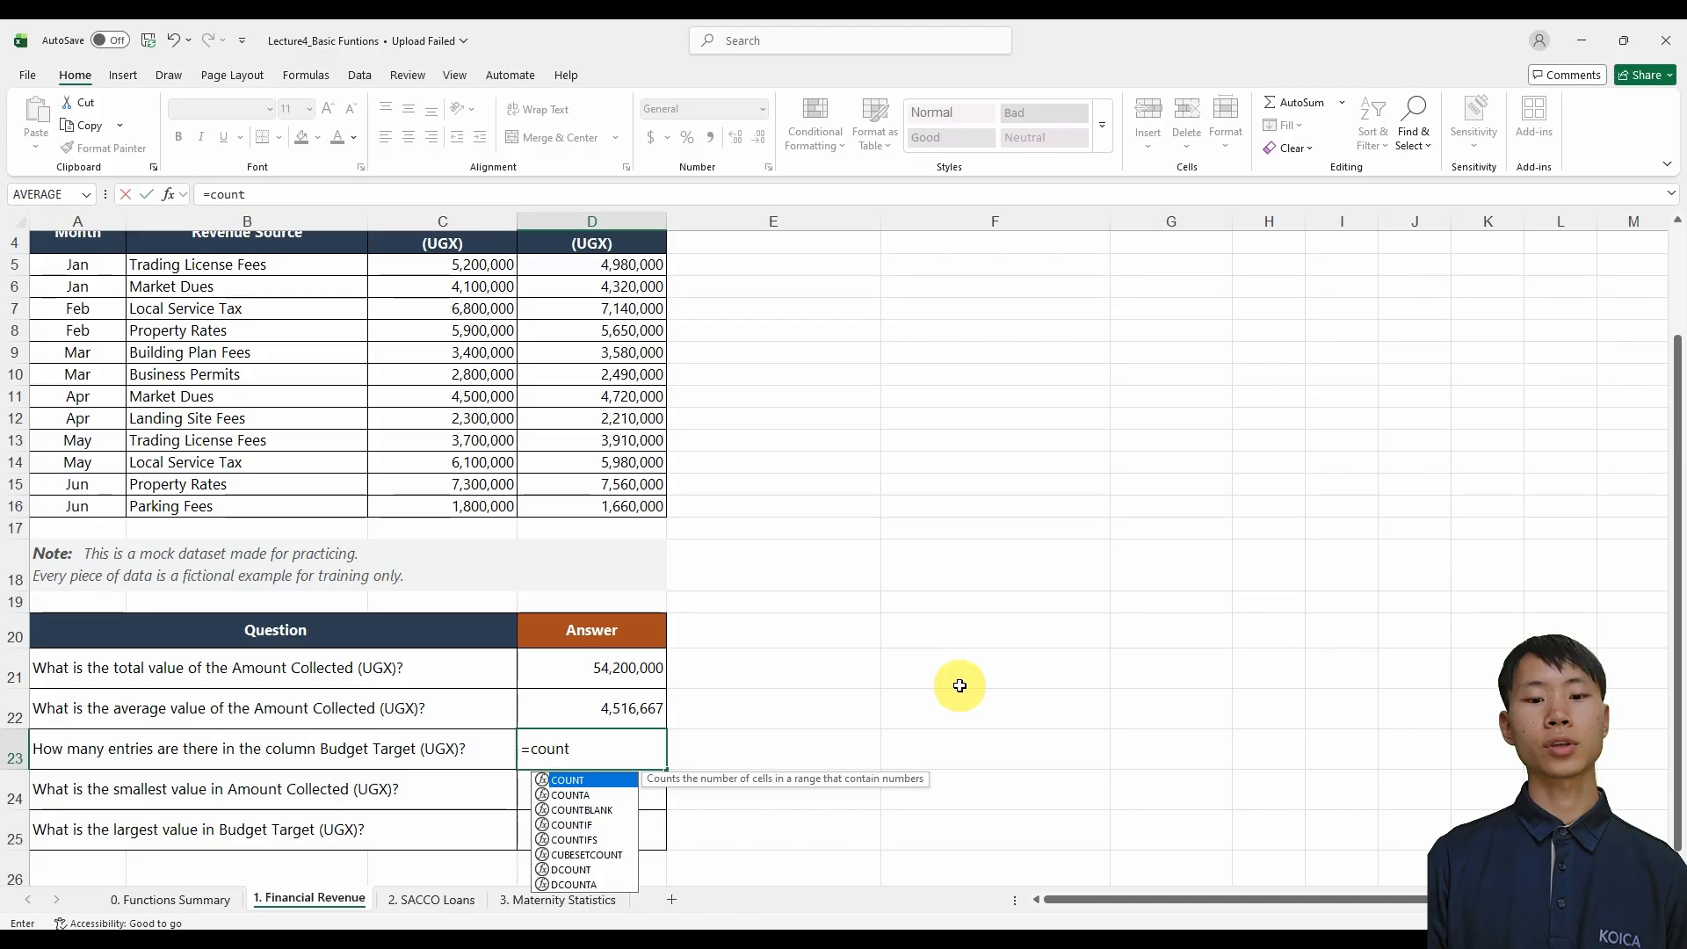
pyautogui.write('(')
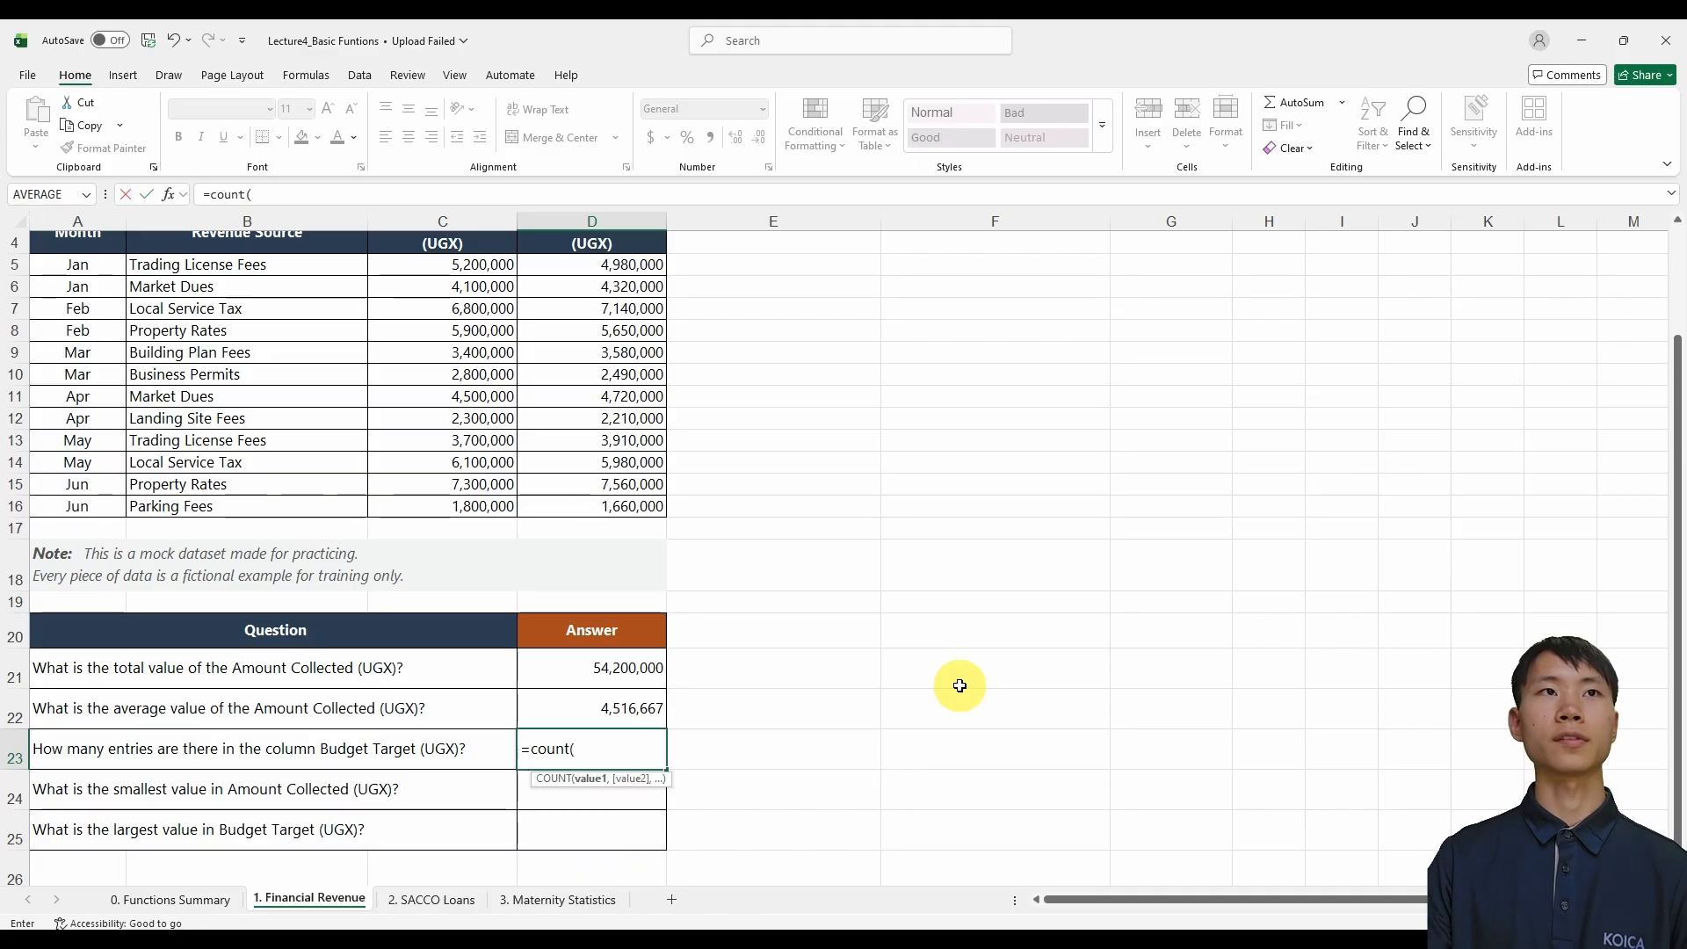
pyautogui.scroll(1, 949, 682)
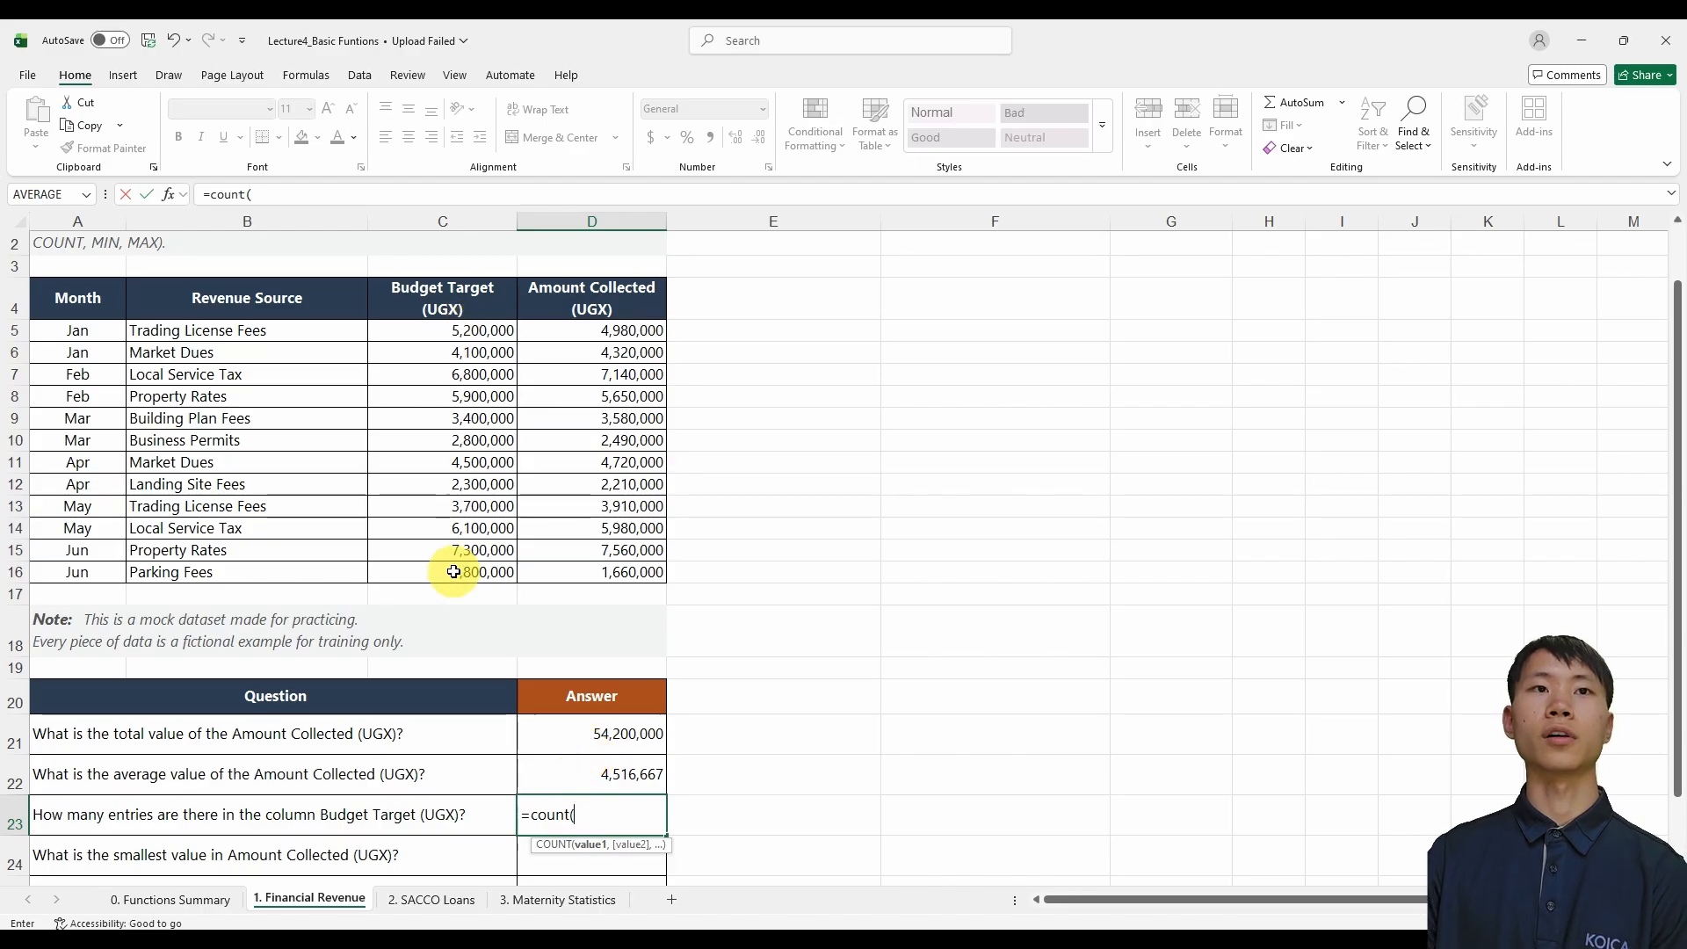
pyautogui.click(478, 332)
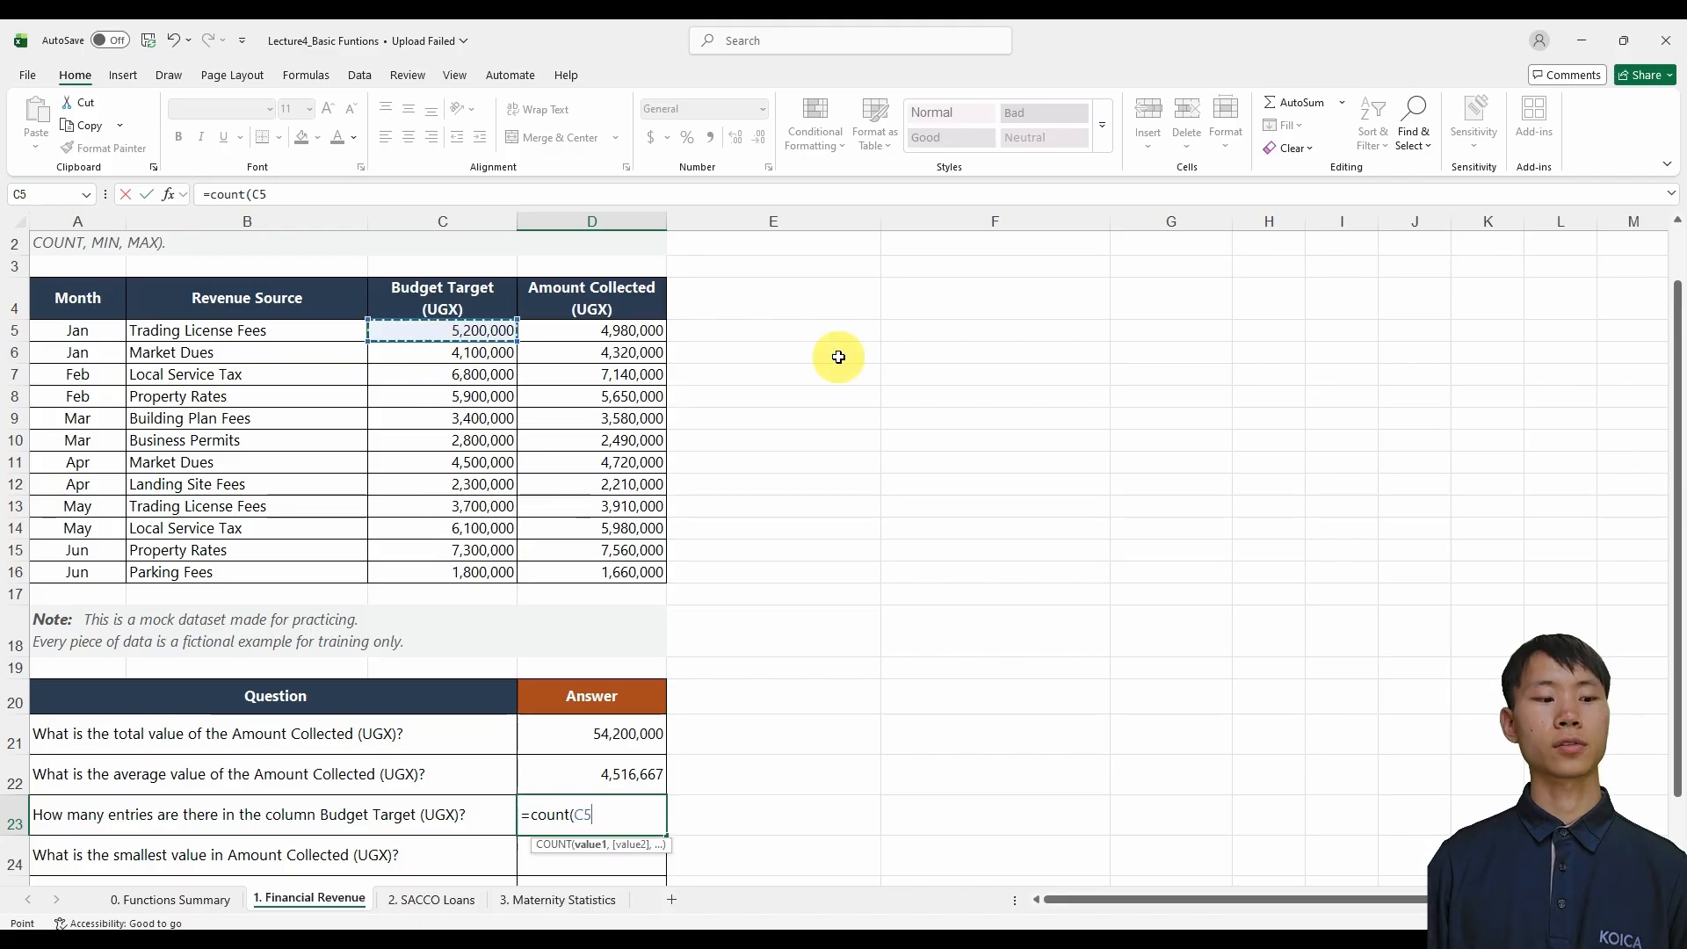
pyautogui.keyDown('shift'); pyautogui.click(494, 571); pyautogui.keyUp('shift')
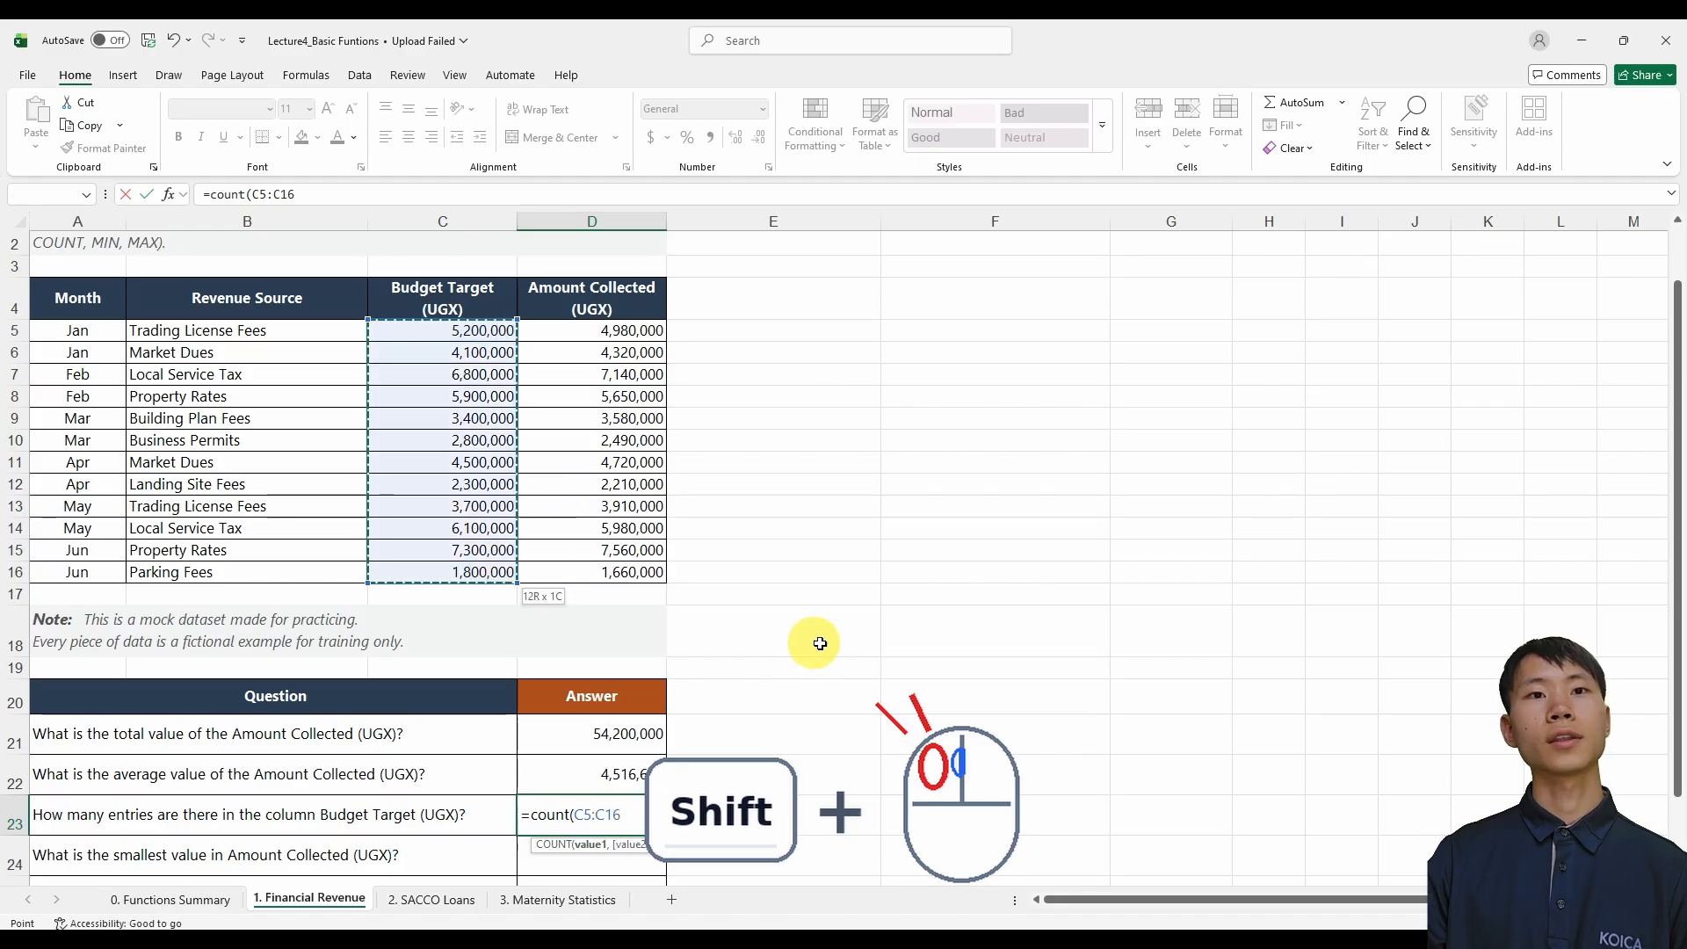
pyautogui.press('Return')
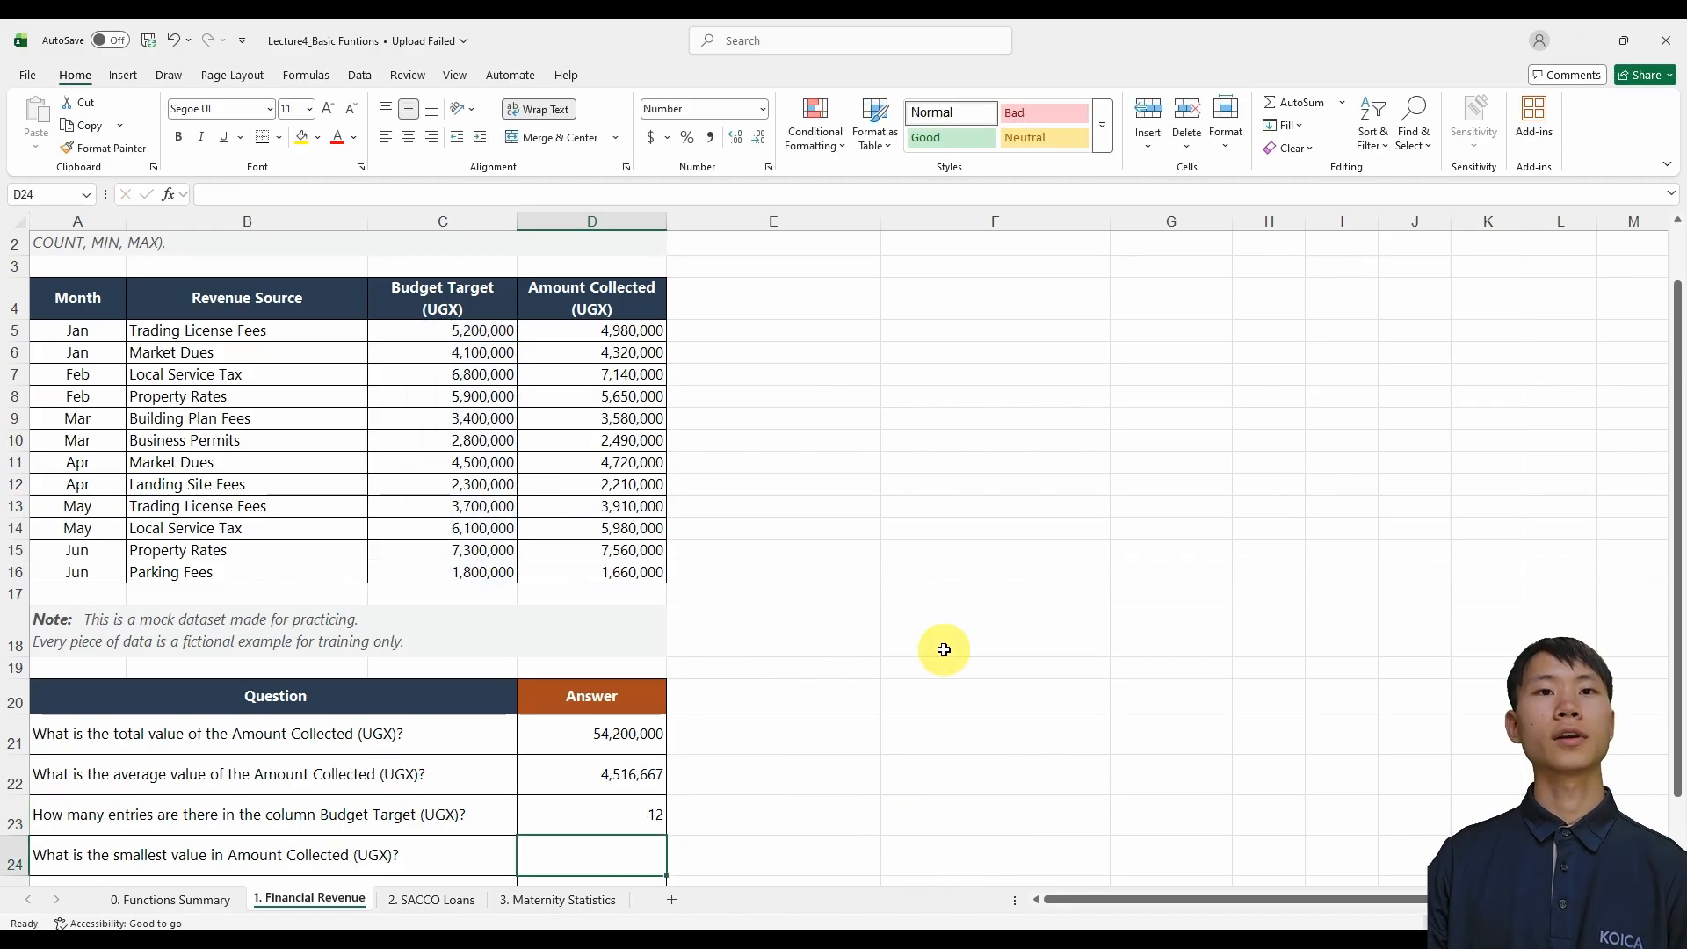
pyautogui.click(648, 814)
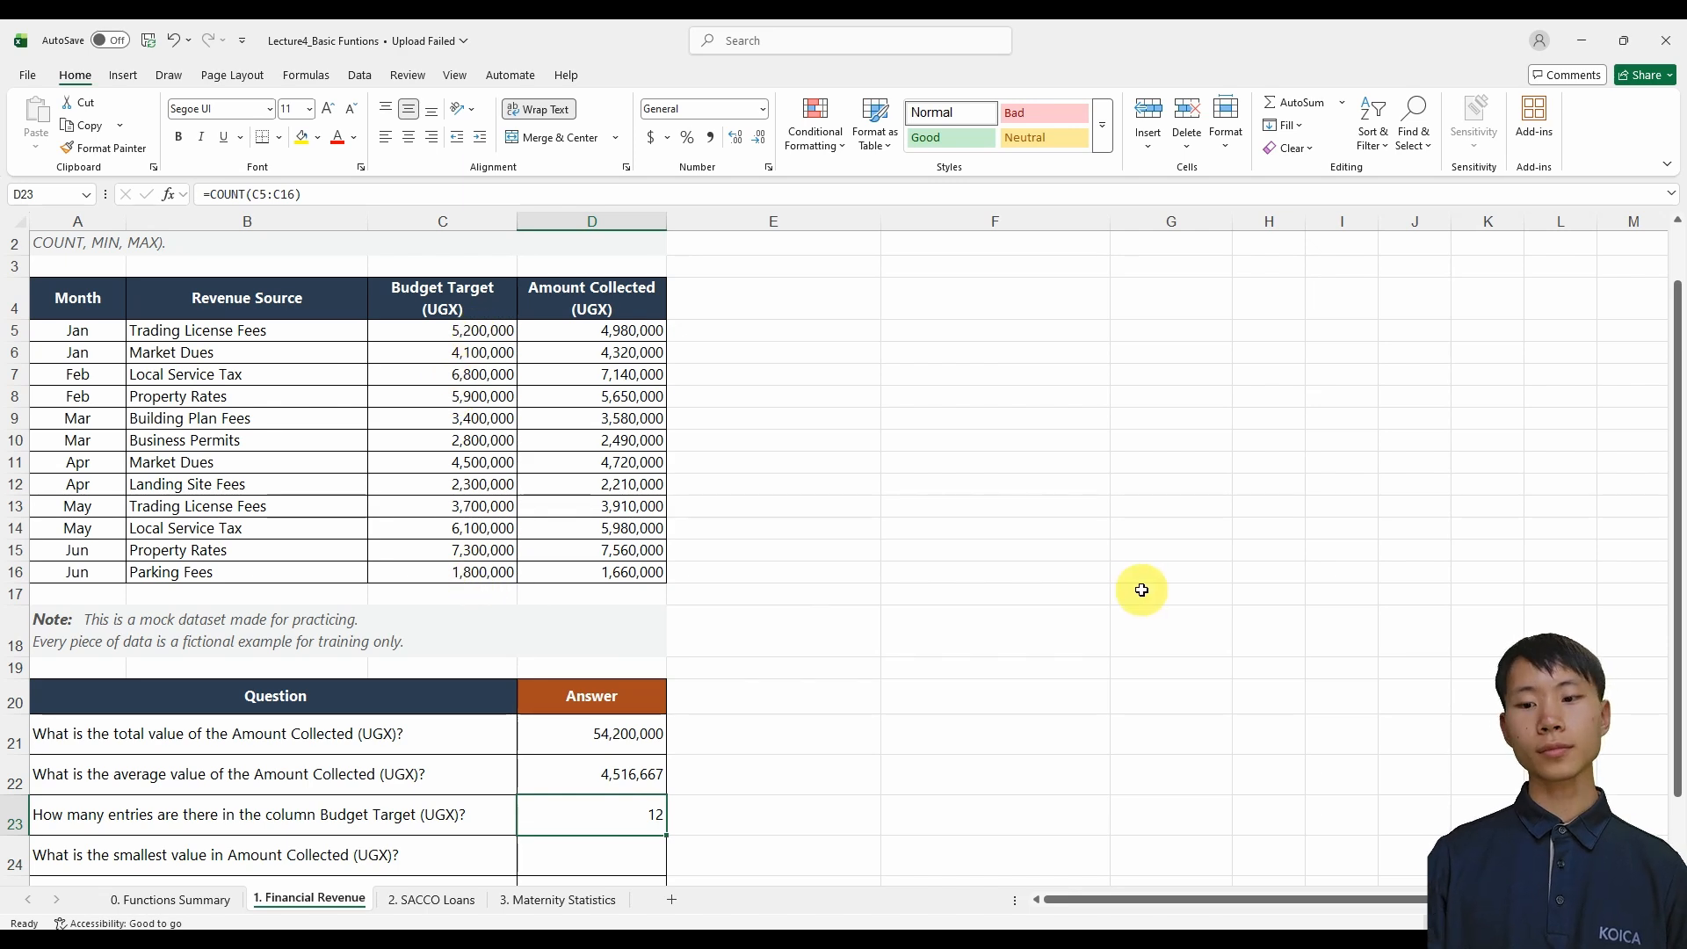
# Step: Examine the MIN section on the Functions Summary sheet and the smallest Amount Collected question on the 1. Financial Revenue sheet
pyautogui.hotkey('ctrl', 'pageup')
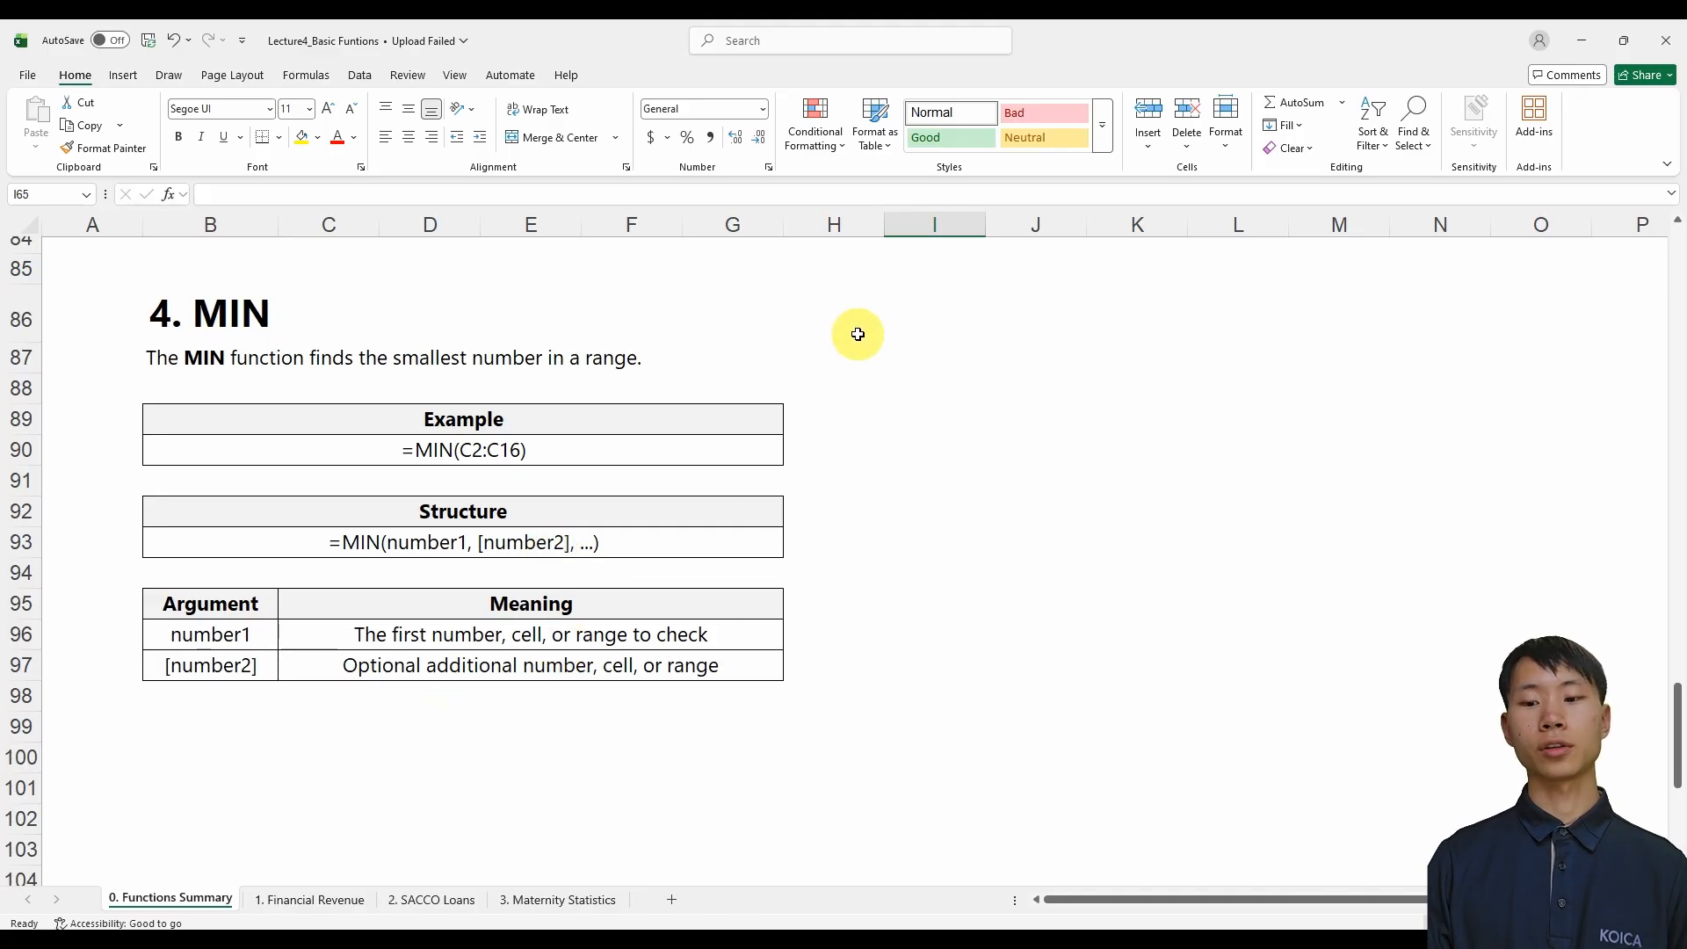
pyautogui.press('ctrl+Next')
pyautogui.scroll(-2, 593, 594)
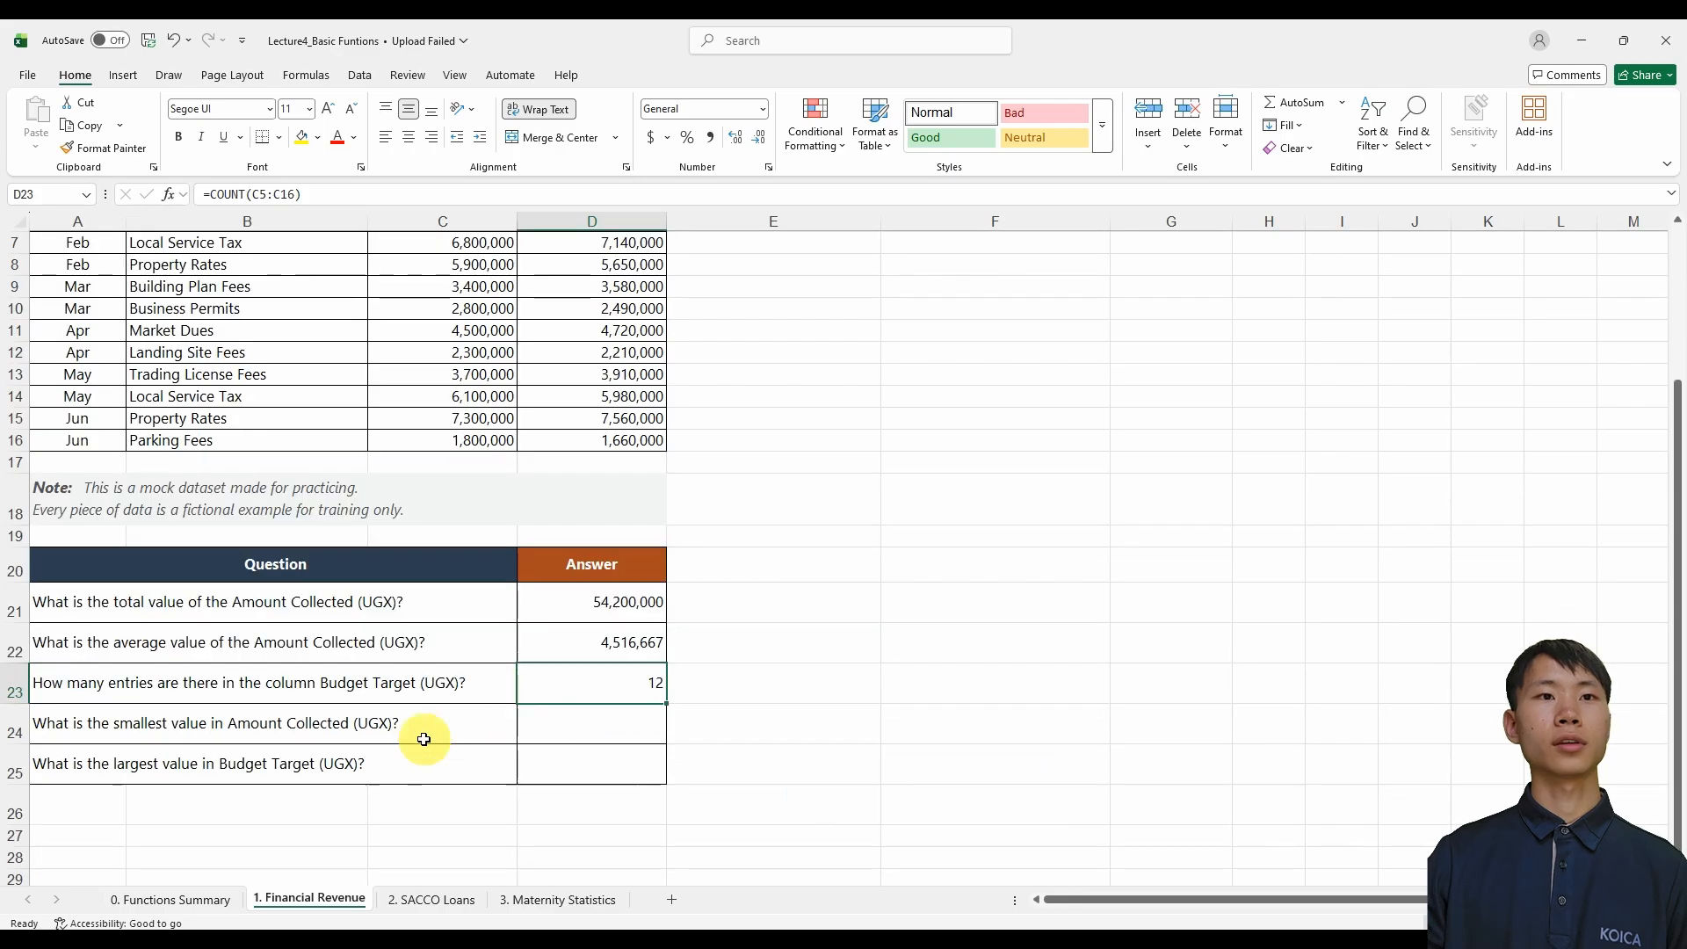
pyautogui.click(424, 734)
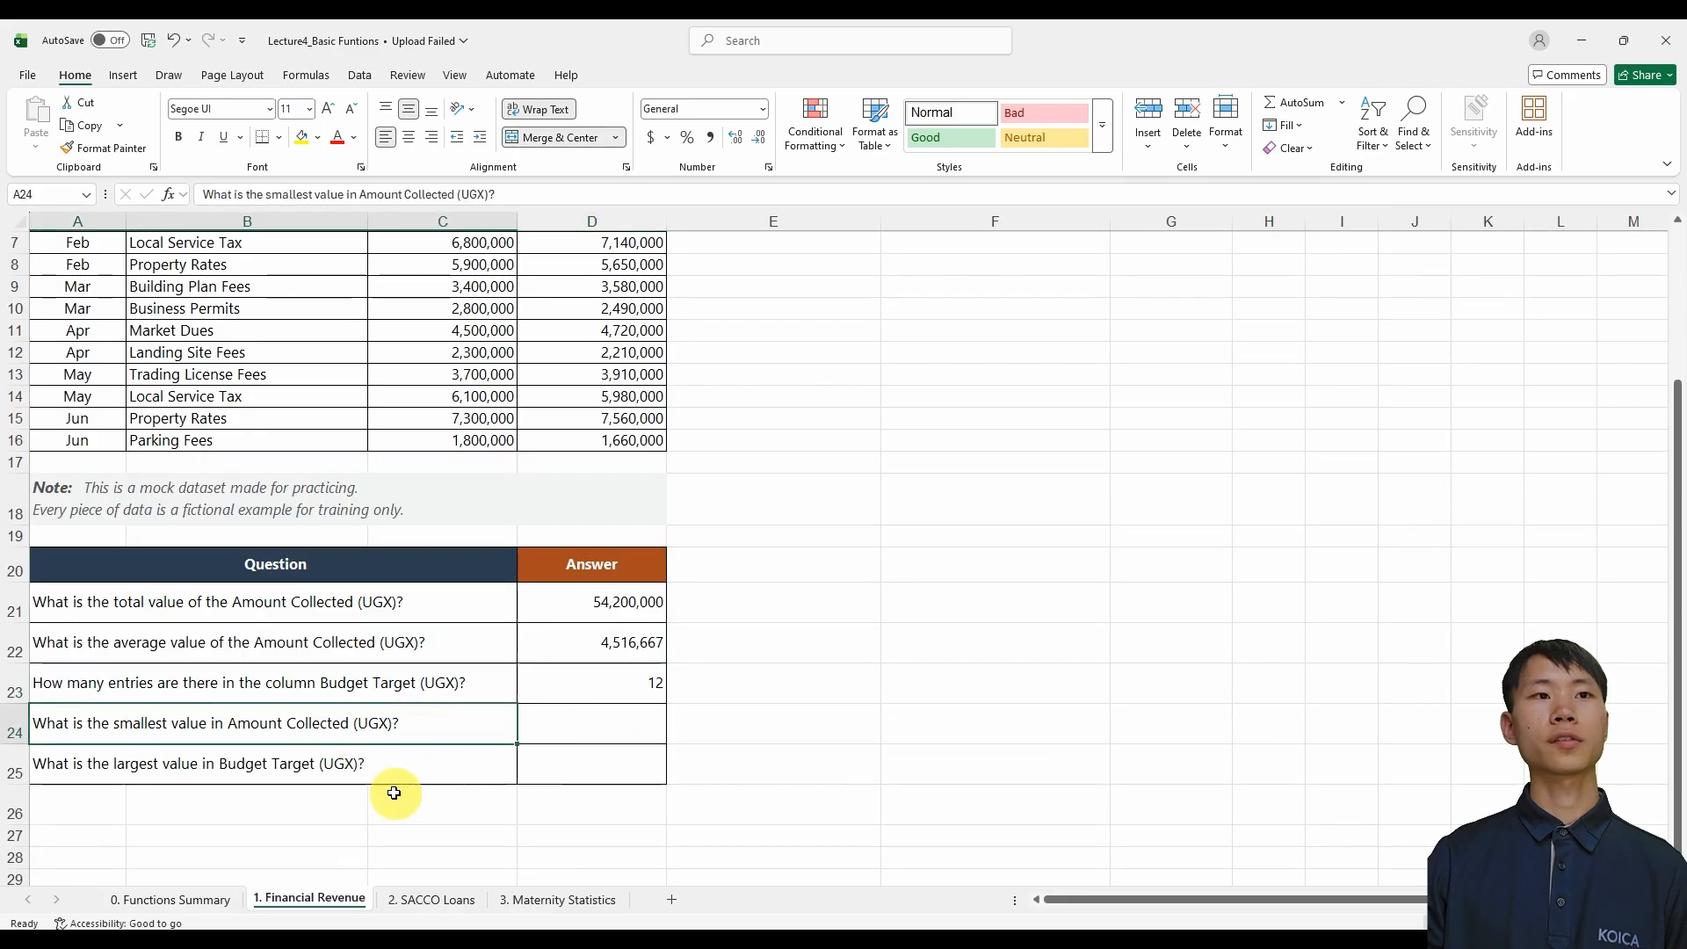
pyautogui.scroll(1, 380, 787)
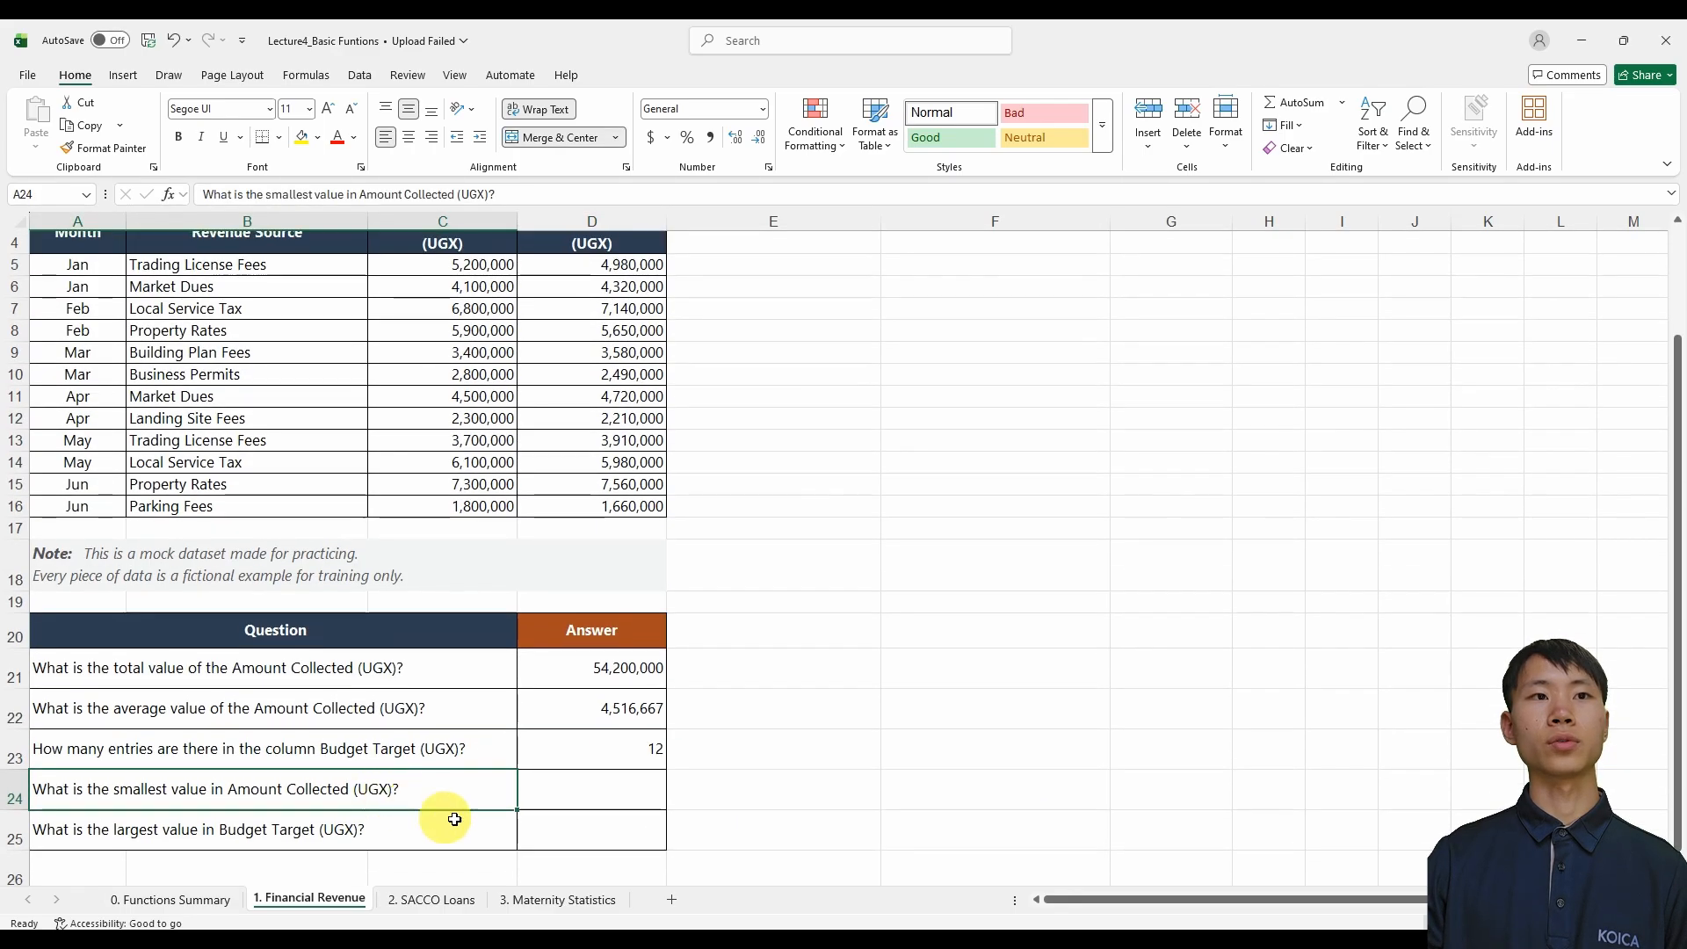
pyautogui.scroll(1, 569, 796)
pyautogui.scroll(-1, 565, 795)
# Step: Answer the smallest Amount Collected question in D24 with a MIN formula over D5:D16, and check the entered formula
pyautogui.click(552, 795)
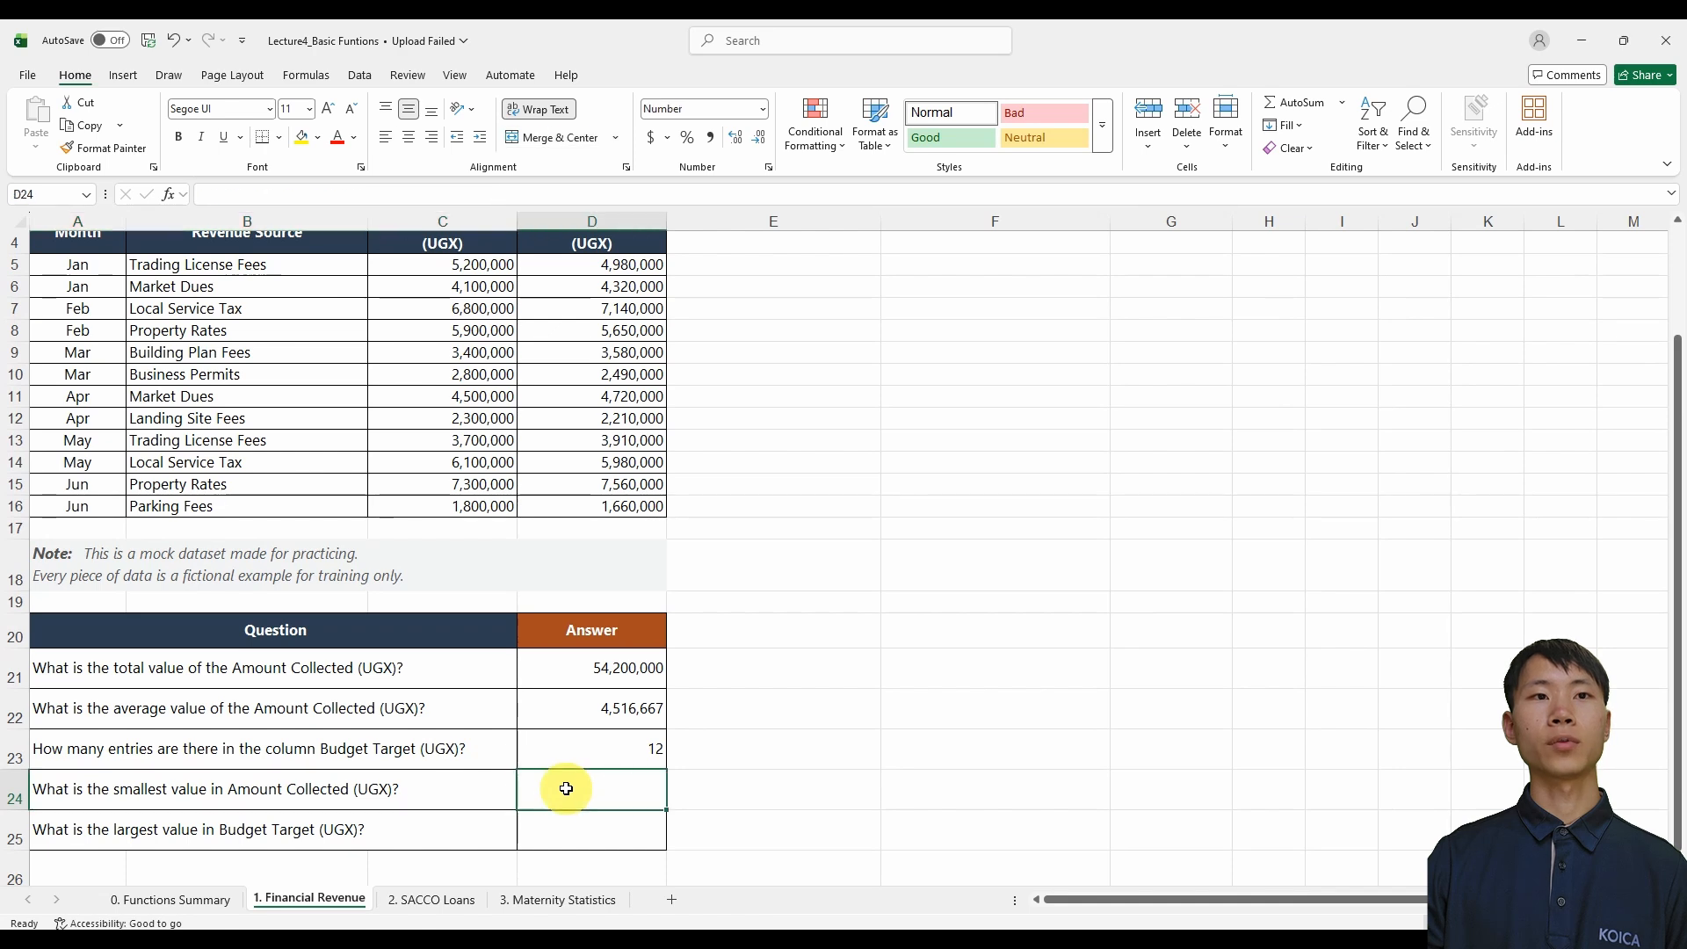
pyautogui.scroll(1, 479, 802)
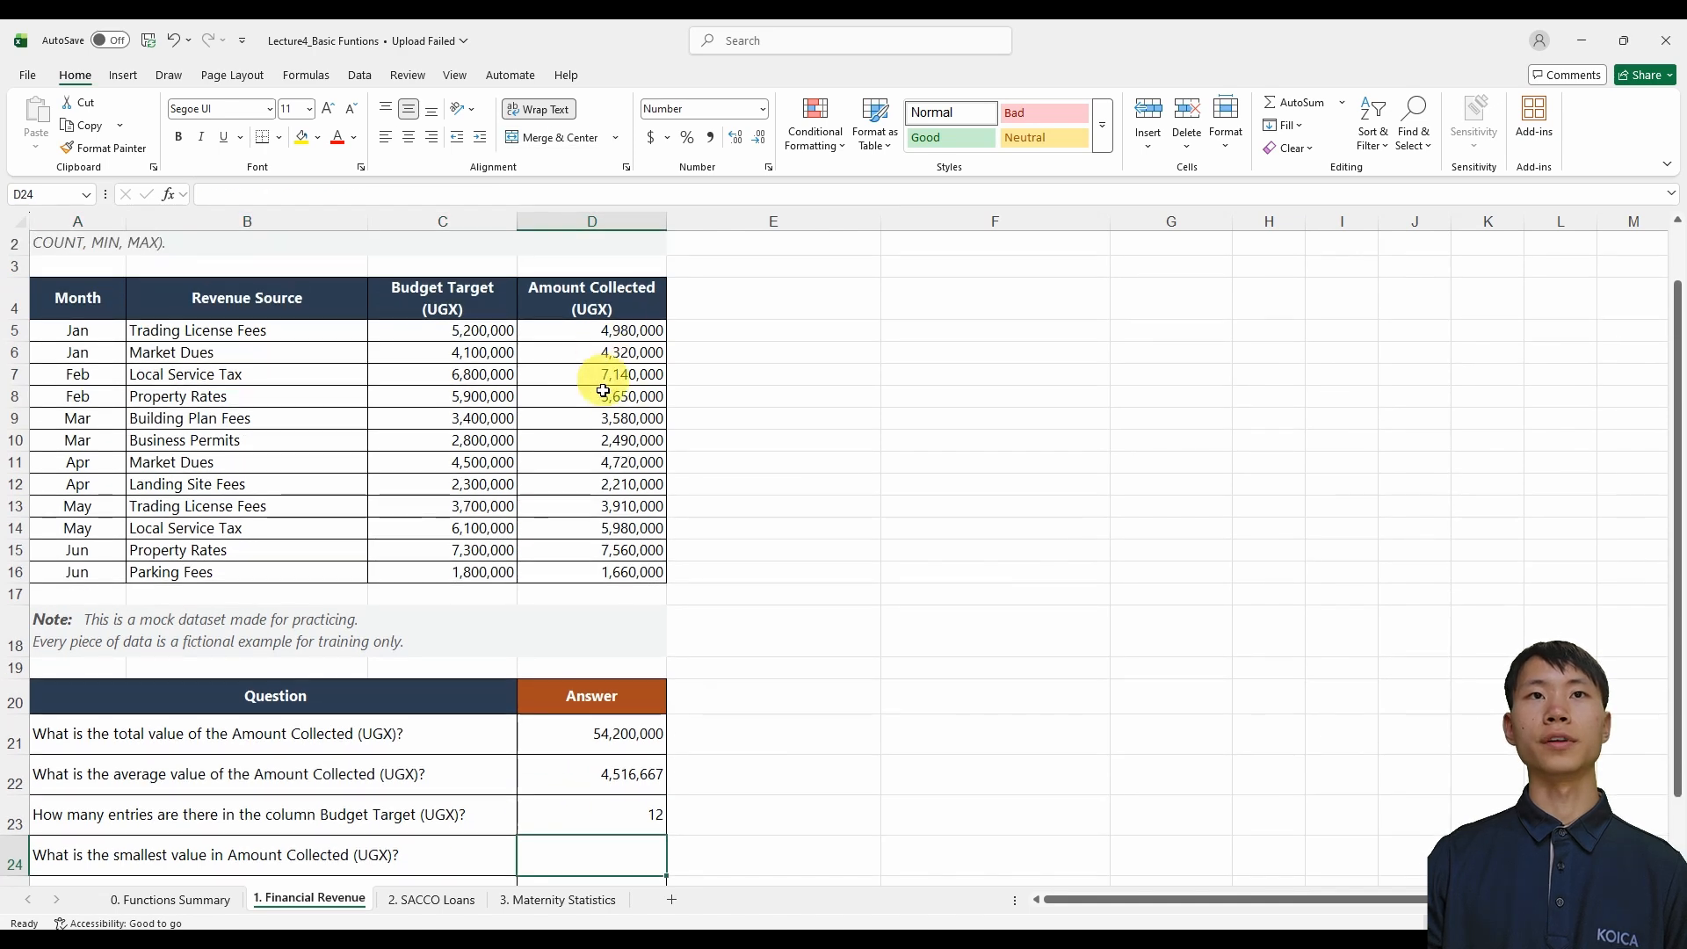
pyautogui.scroll(-1, 607, 583)
pyautogui.write('=')
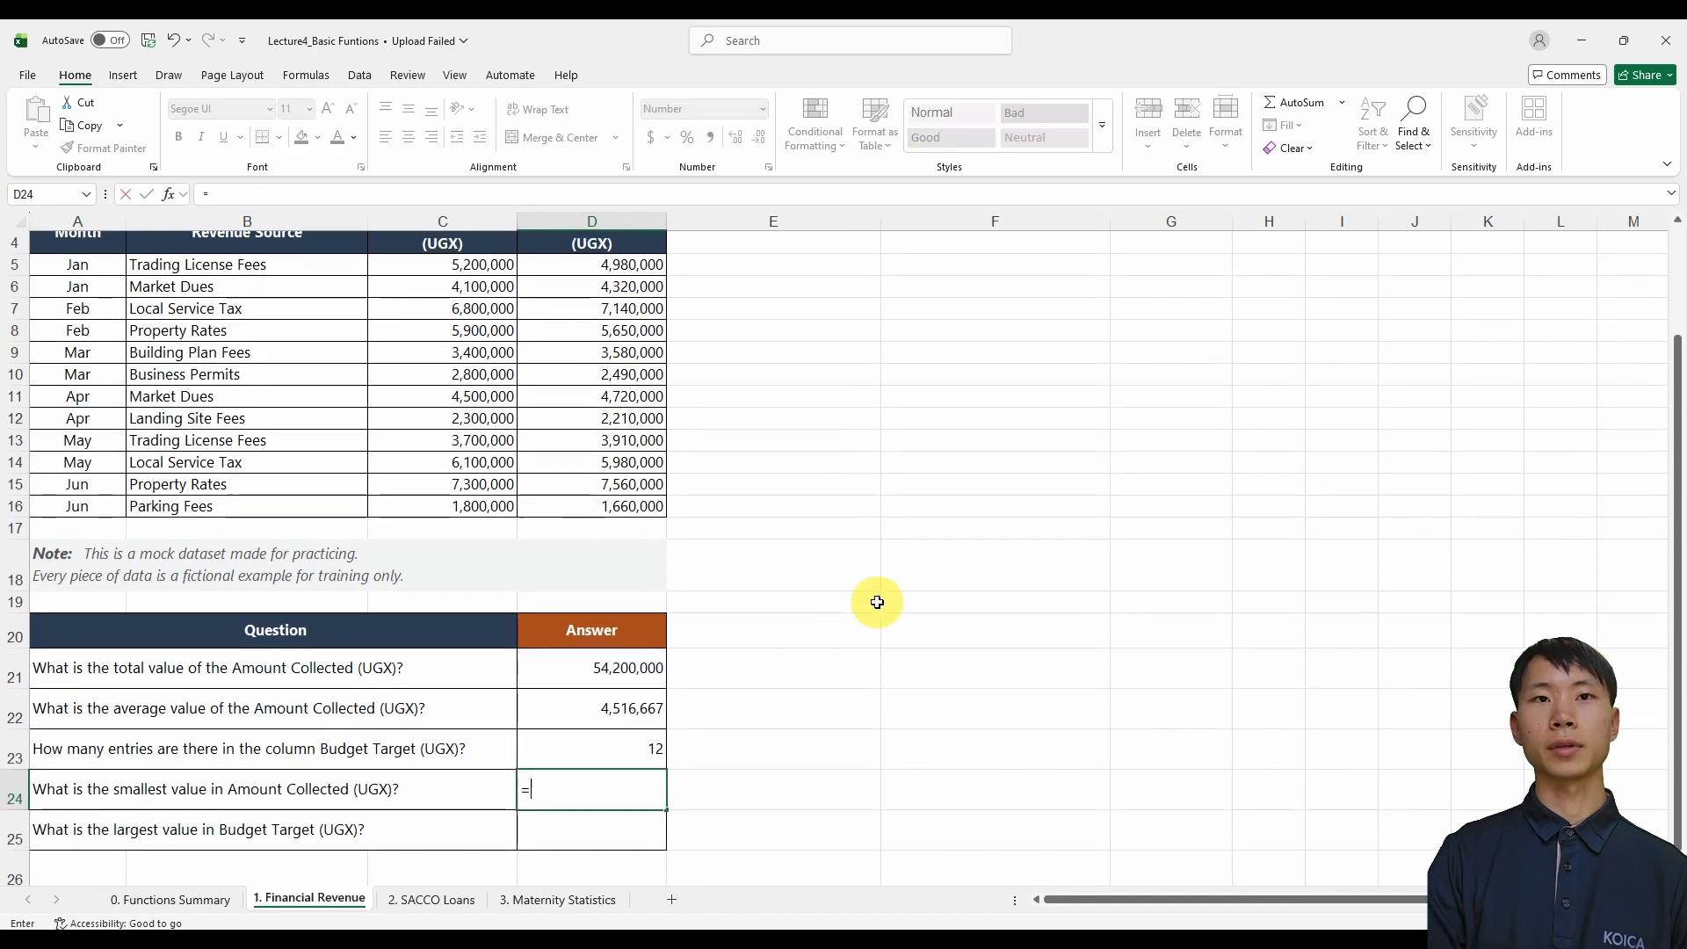
pyautogui.write('min')
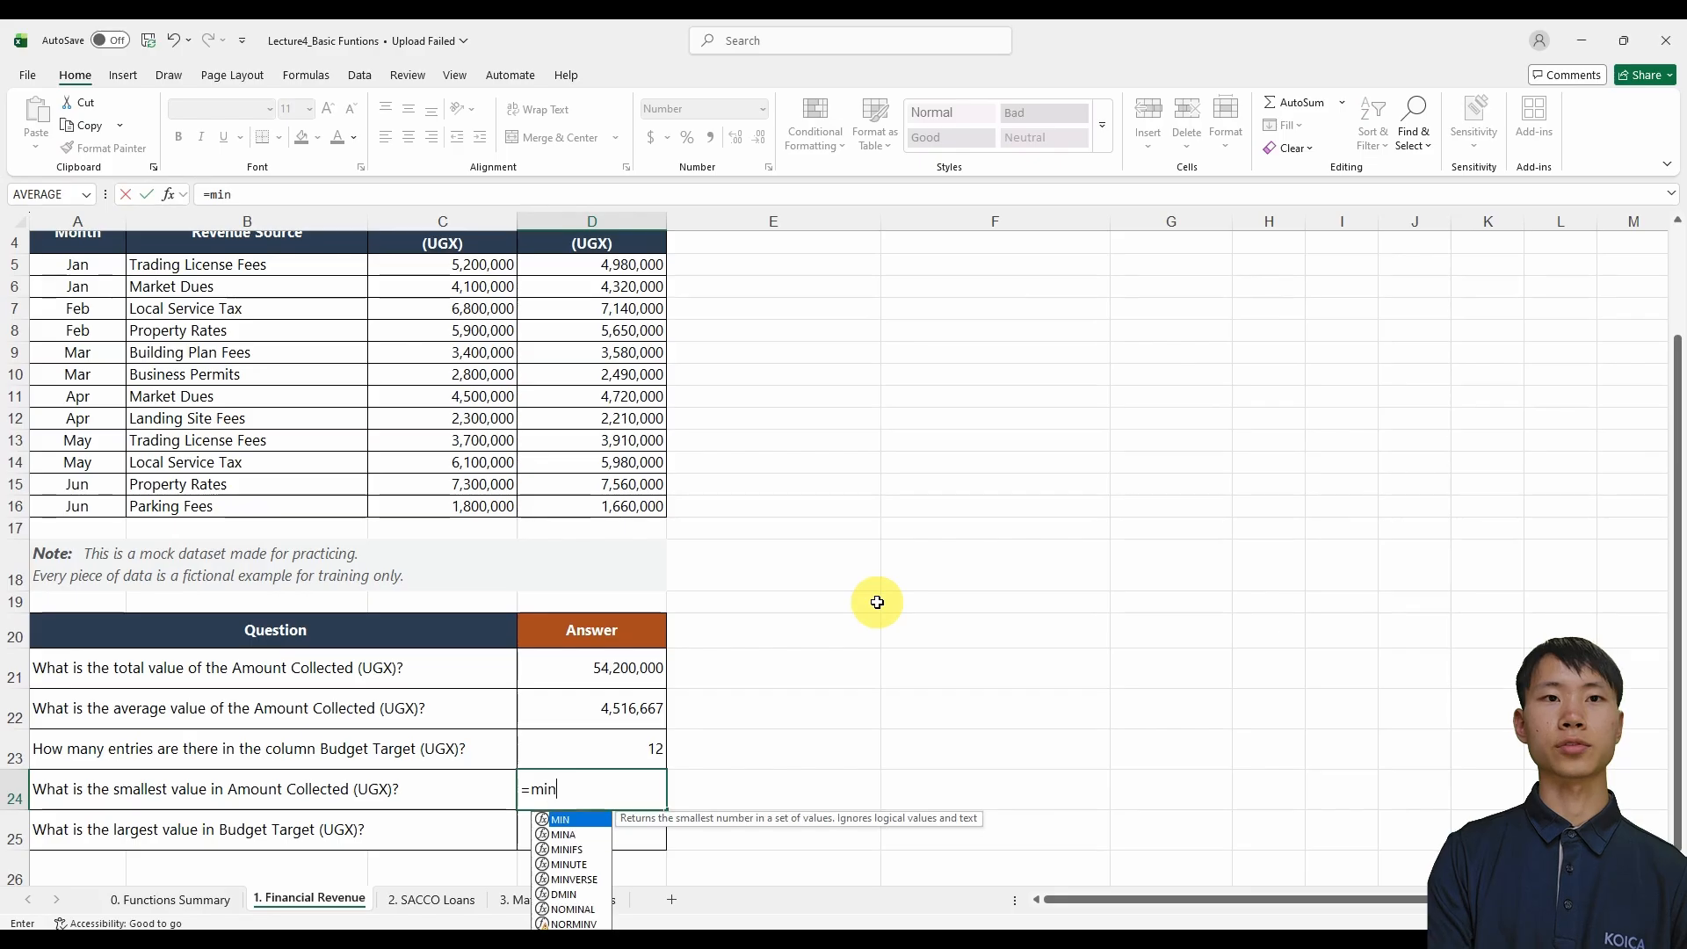
pyautogui.write('(')
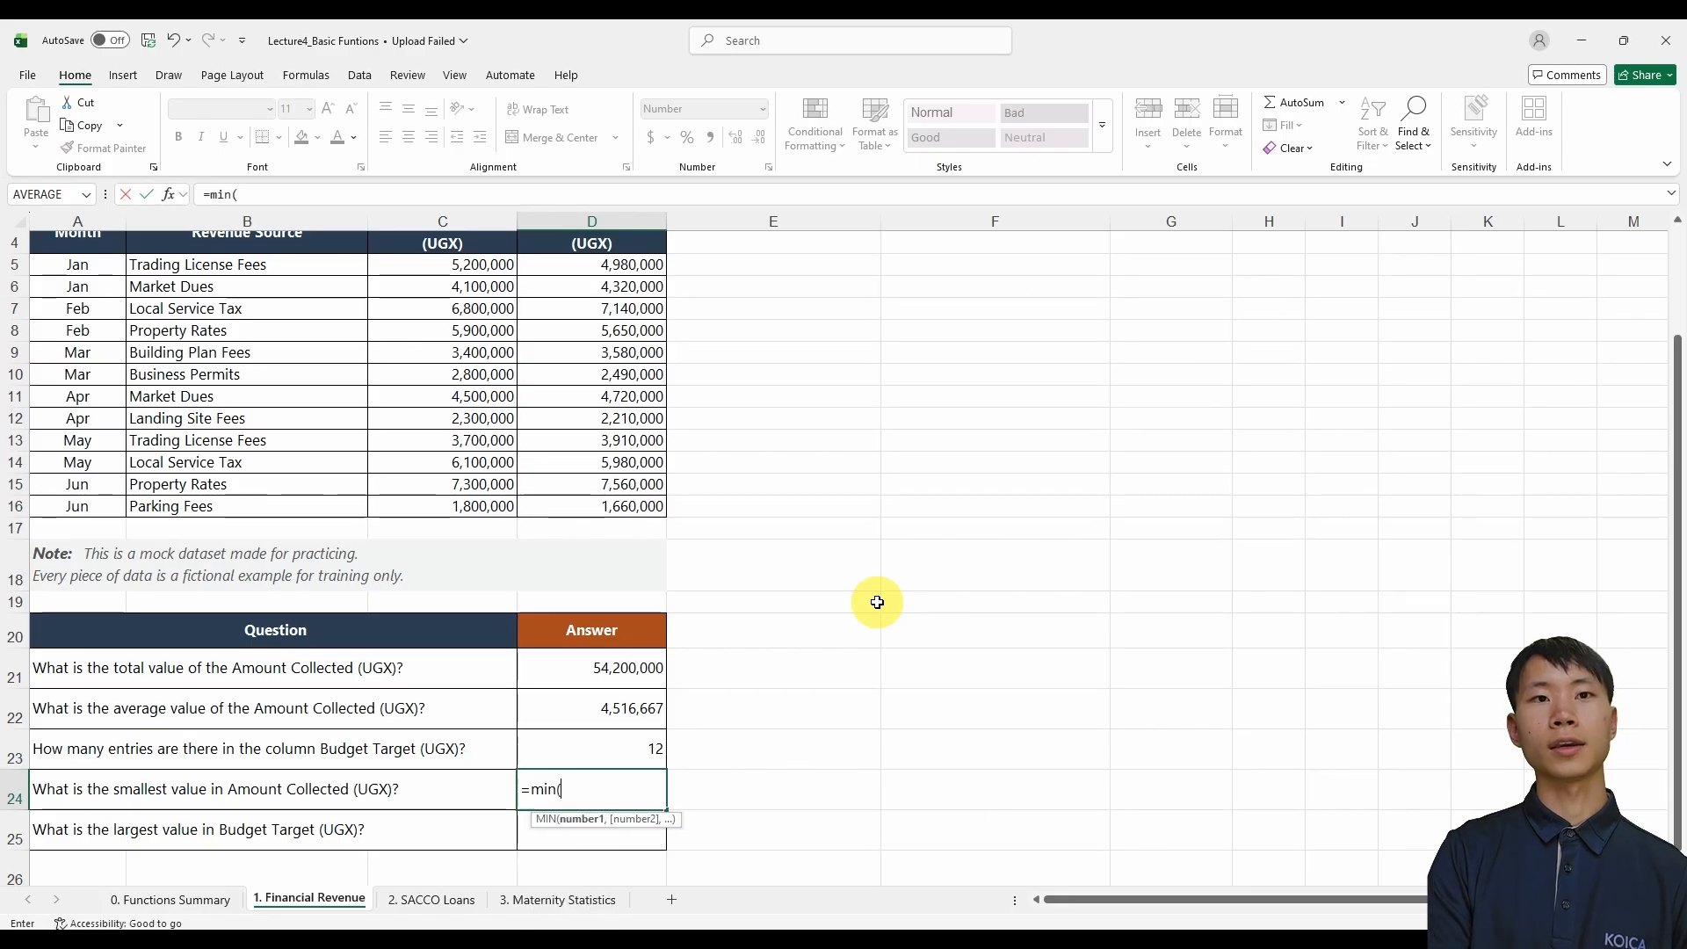
pyautogui.scroll(1, 843, 602)
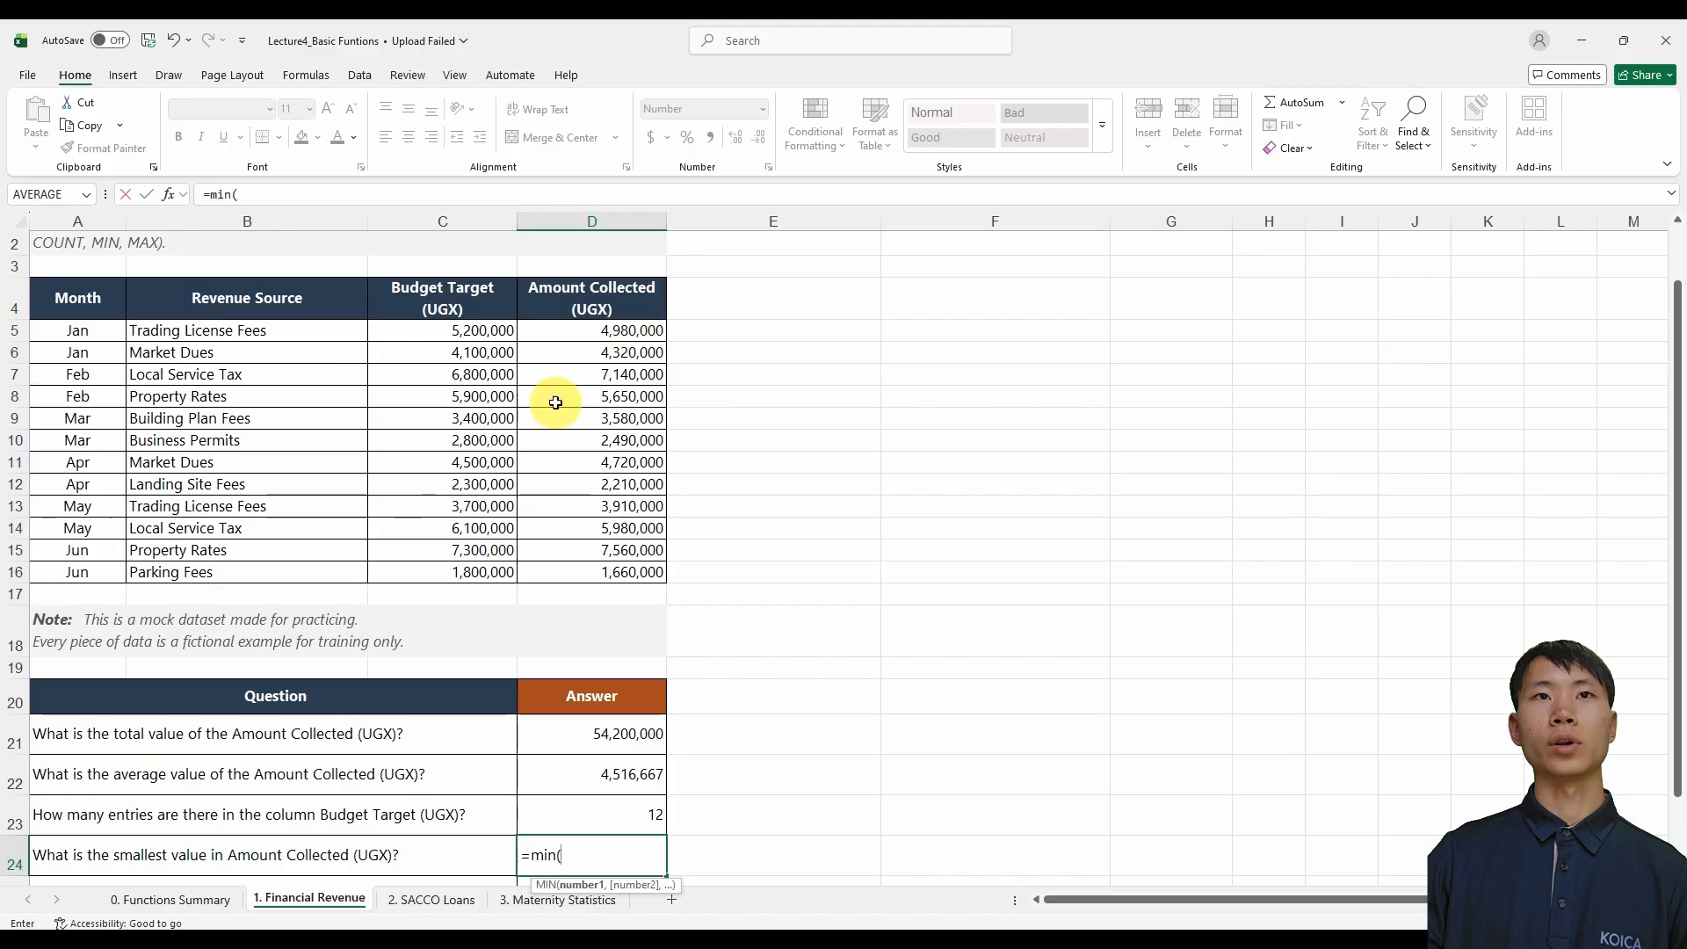
pyautogui.click(617, 335)
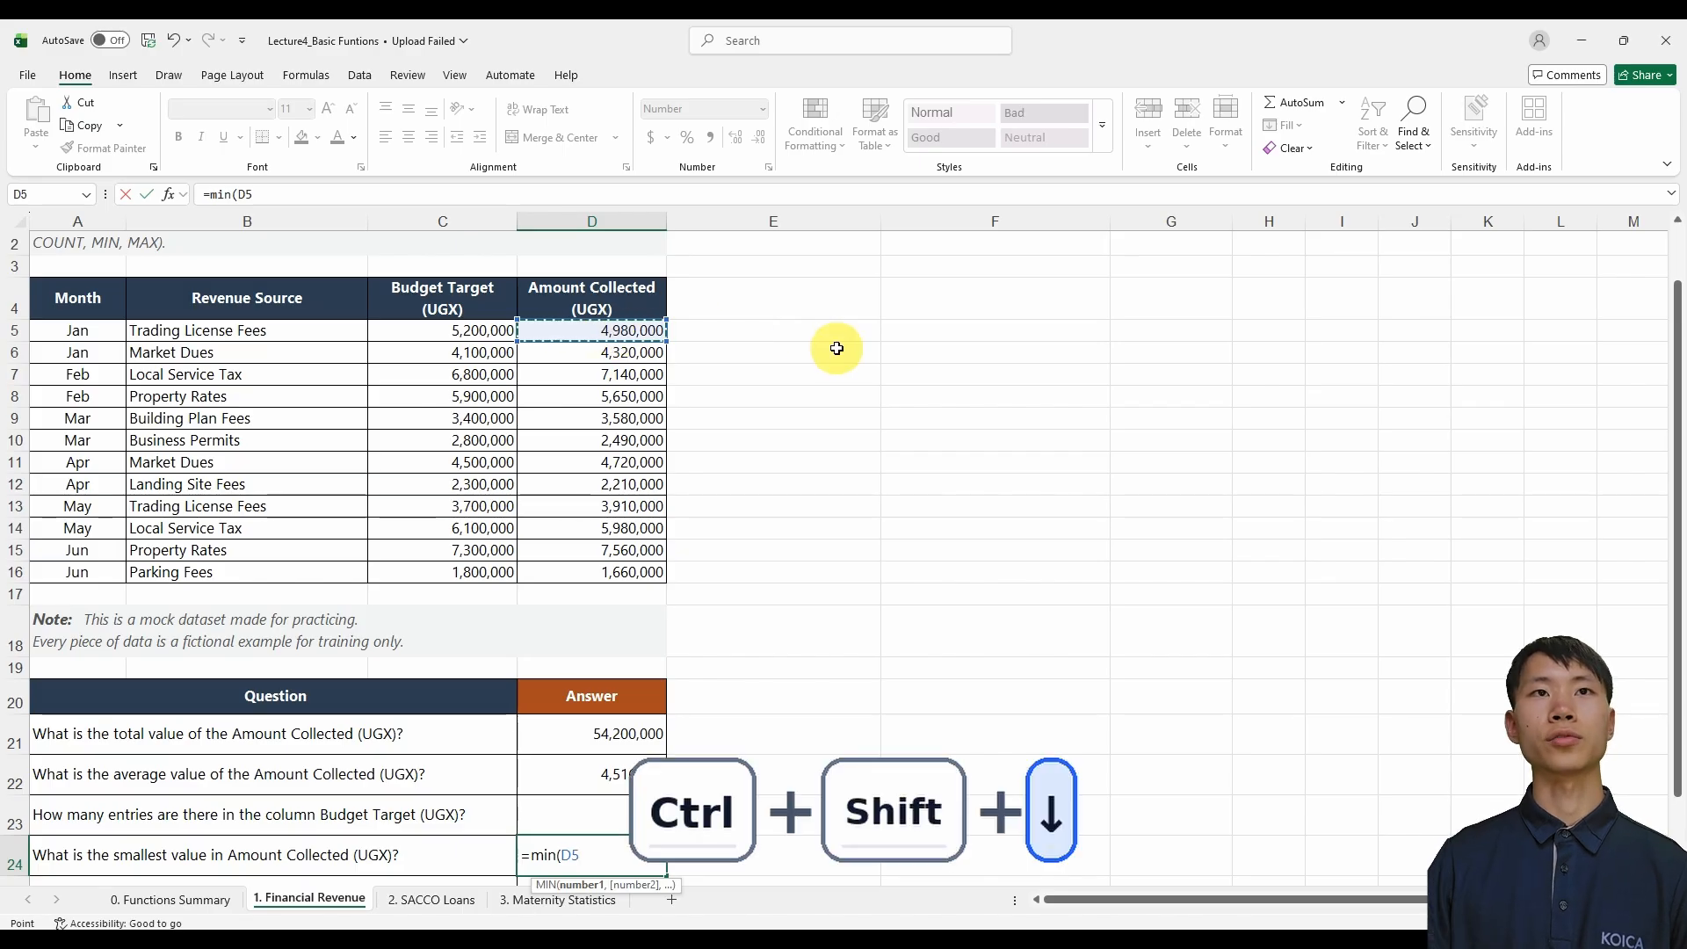
pyautogui.hotkey('ctrl', 'shift', 'Down')
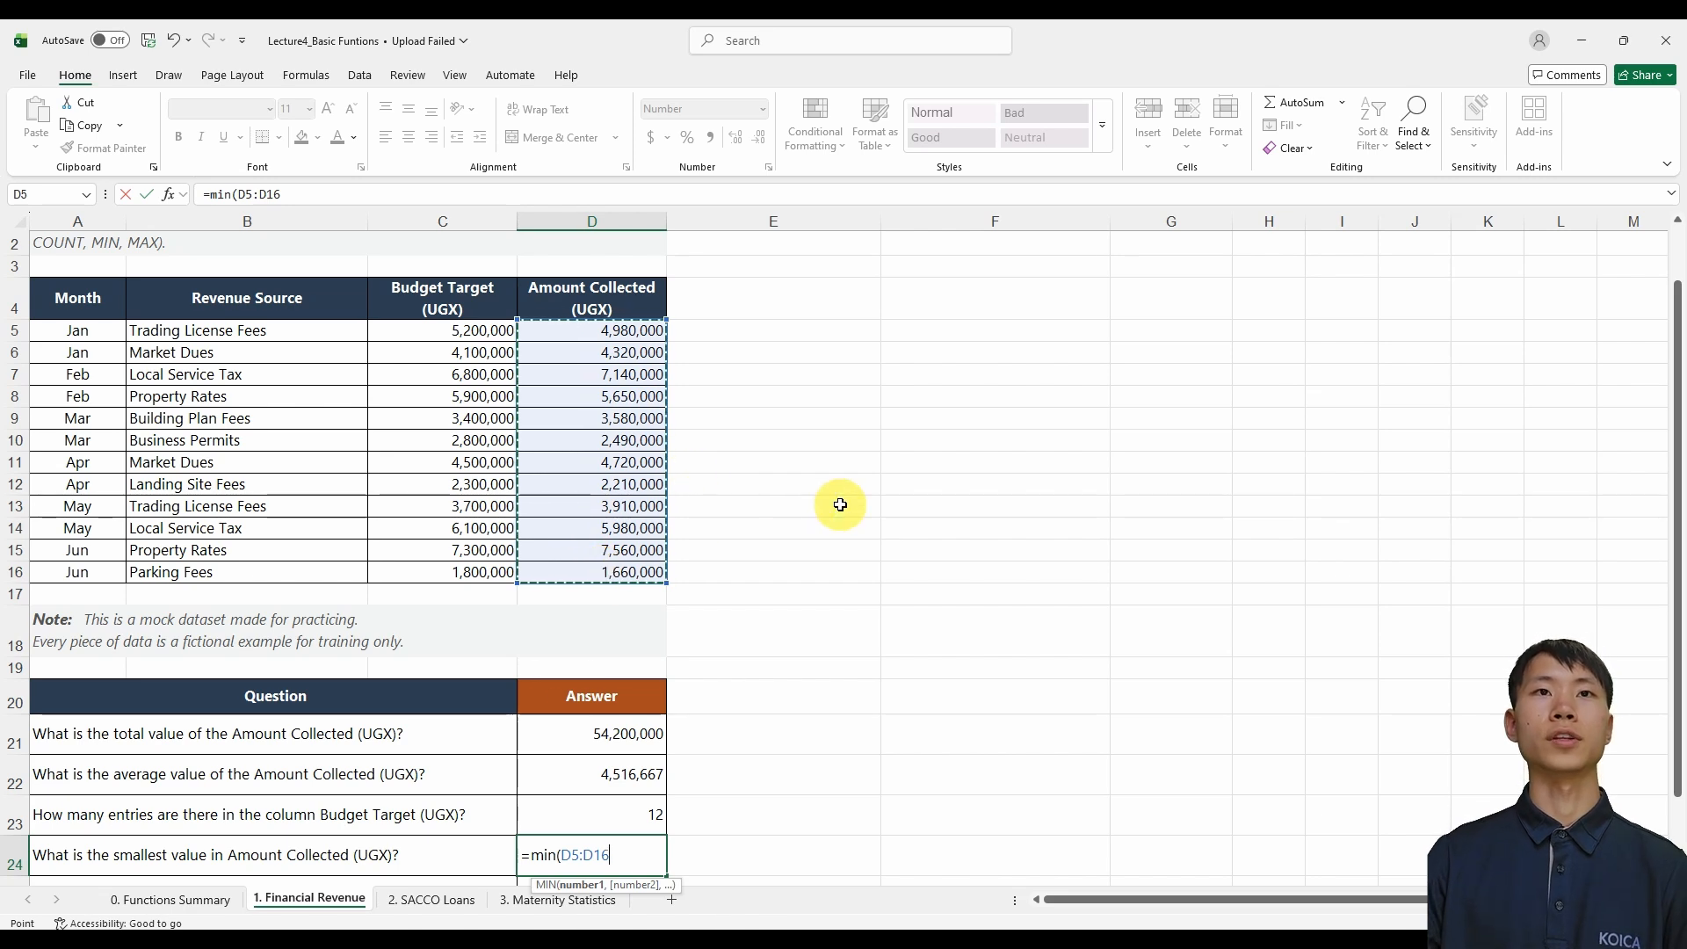
pyautogui.scroll(-1, 840, 503)
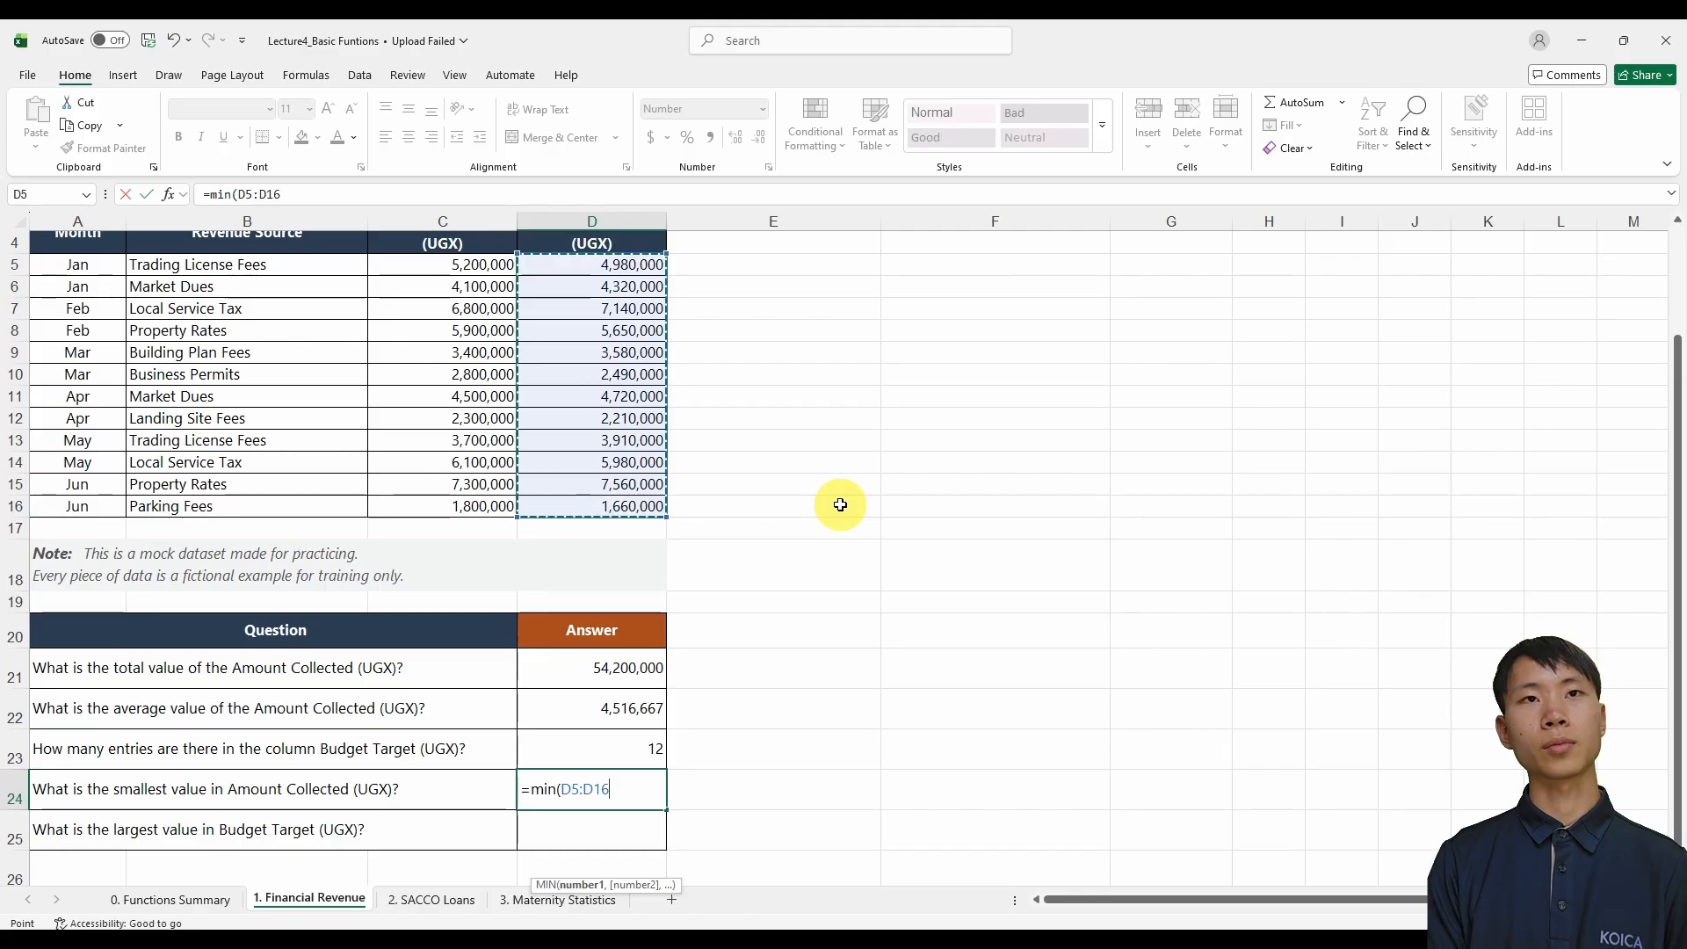
pyautogui.press('Return')
pyautogui.click(610, 789)
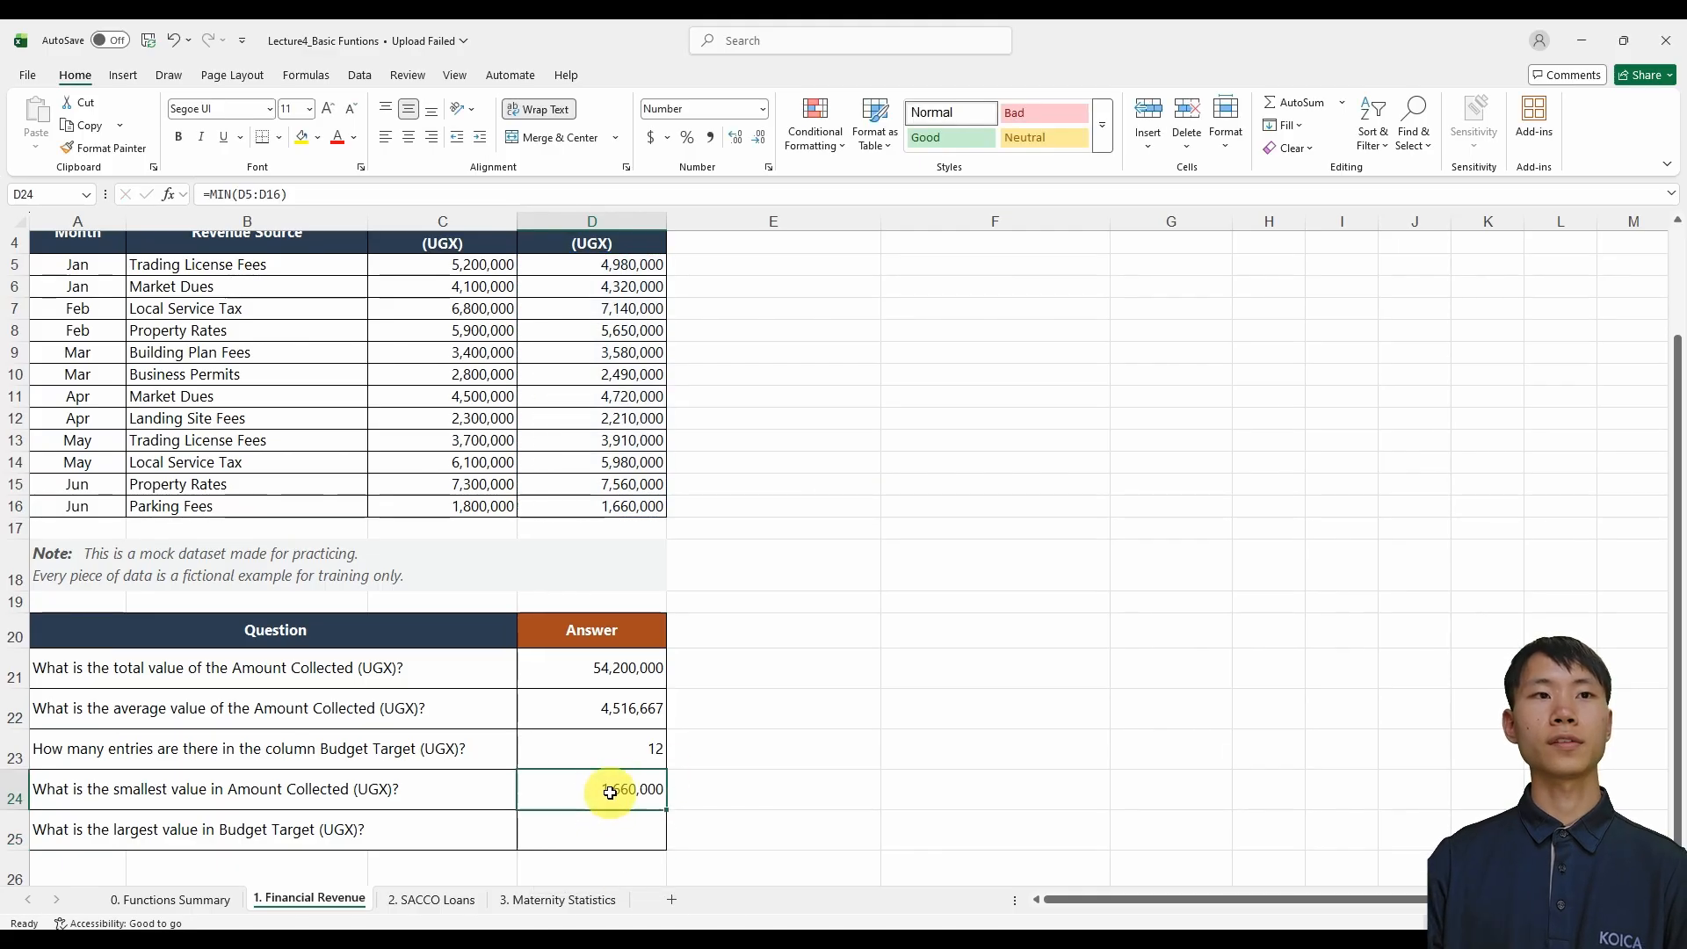
# Step: Look over the revenue data and answers, and examine the MAX section's description, example, structure and arguments on the Functions Summary sheet
pyautogui.scroll(1, 538, 821)
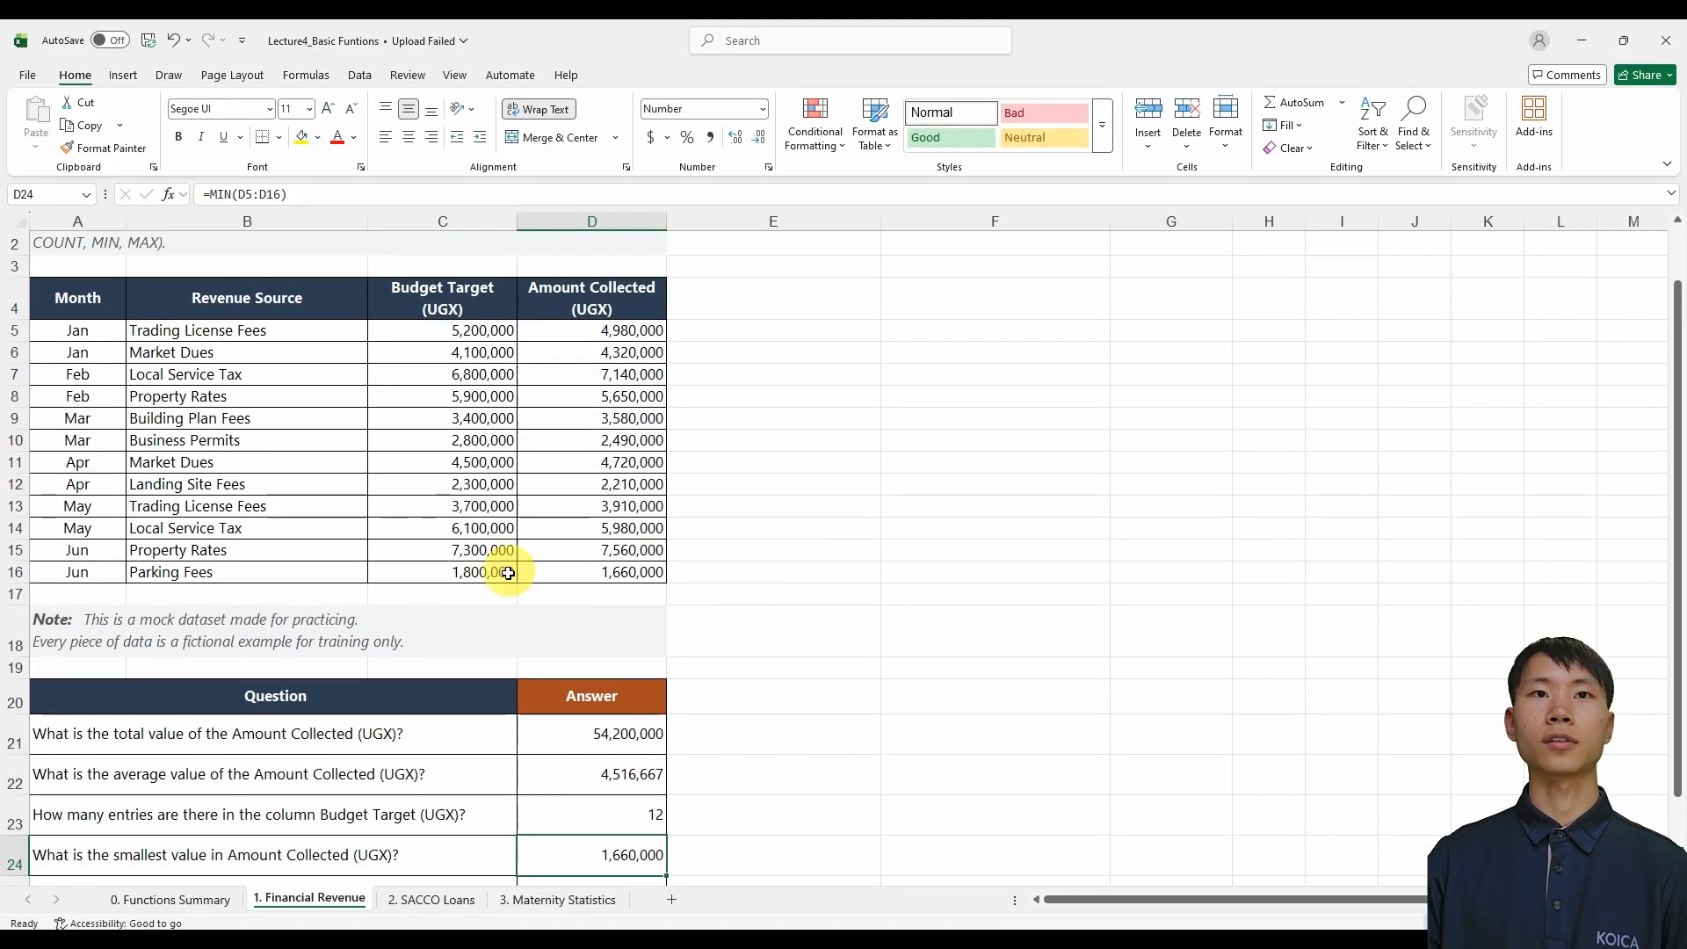
pyautogui.scroll(-2, 527, 615)
pyautogui.scroll(1, 697, 770)
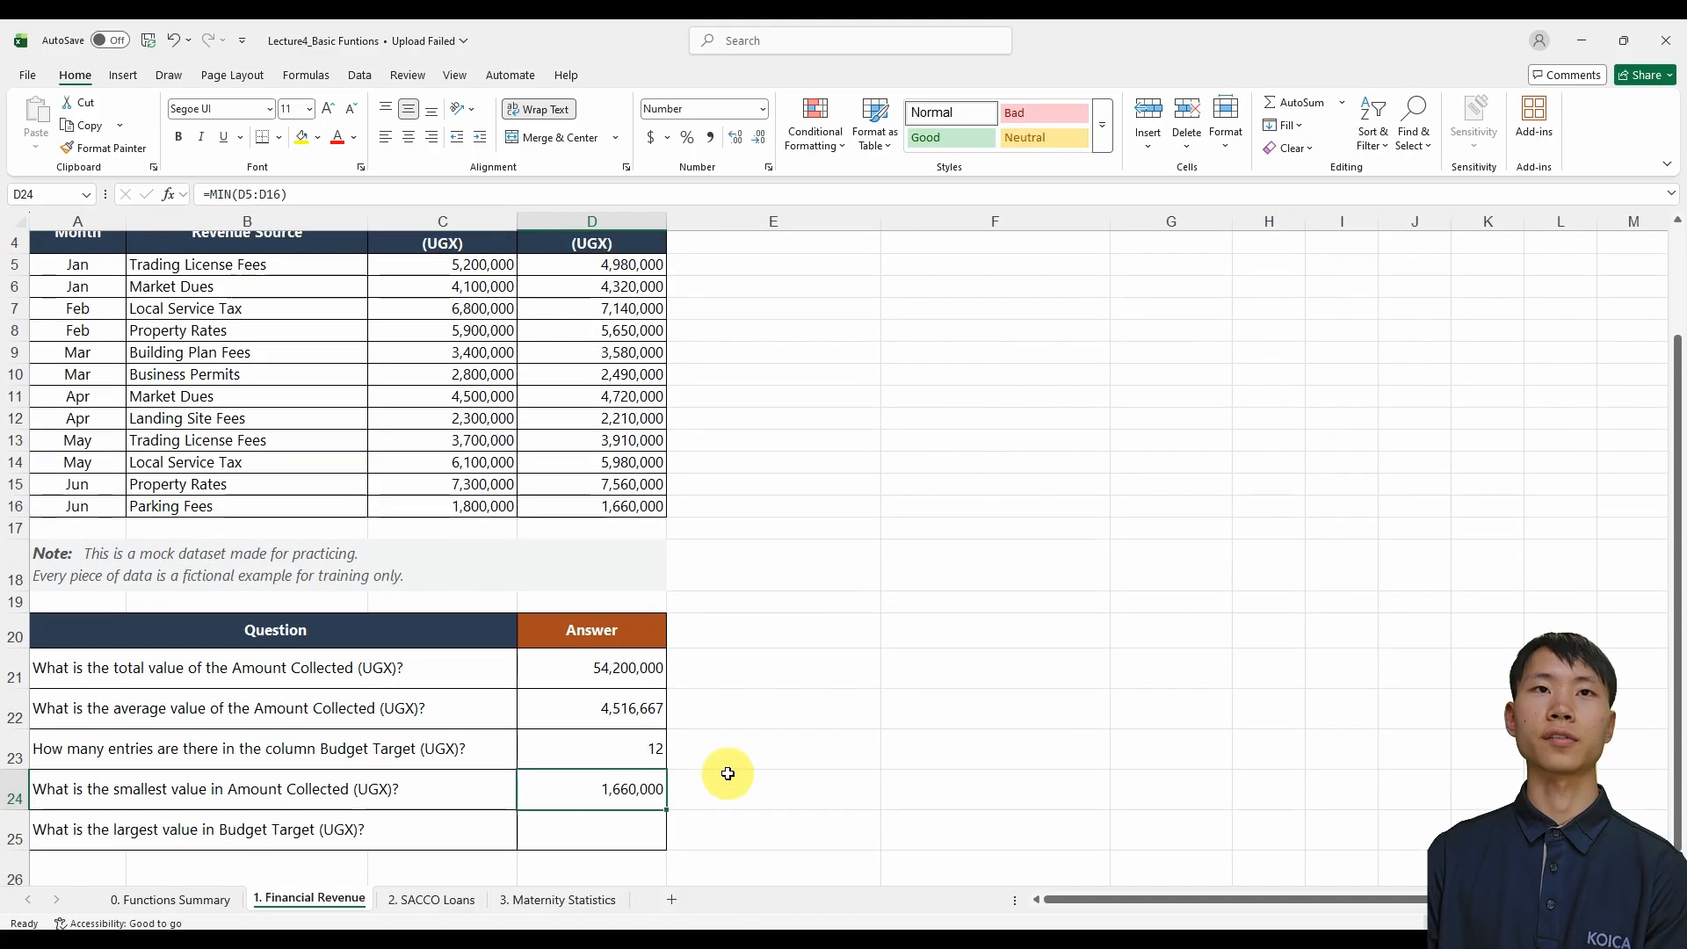
pyautogui.scroll(-1, 694, 782)
pyautogui.scroll(1, 730, 774)
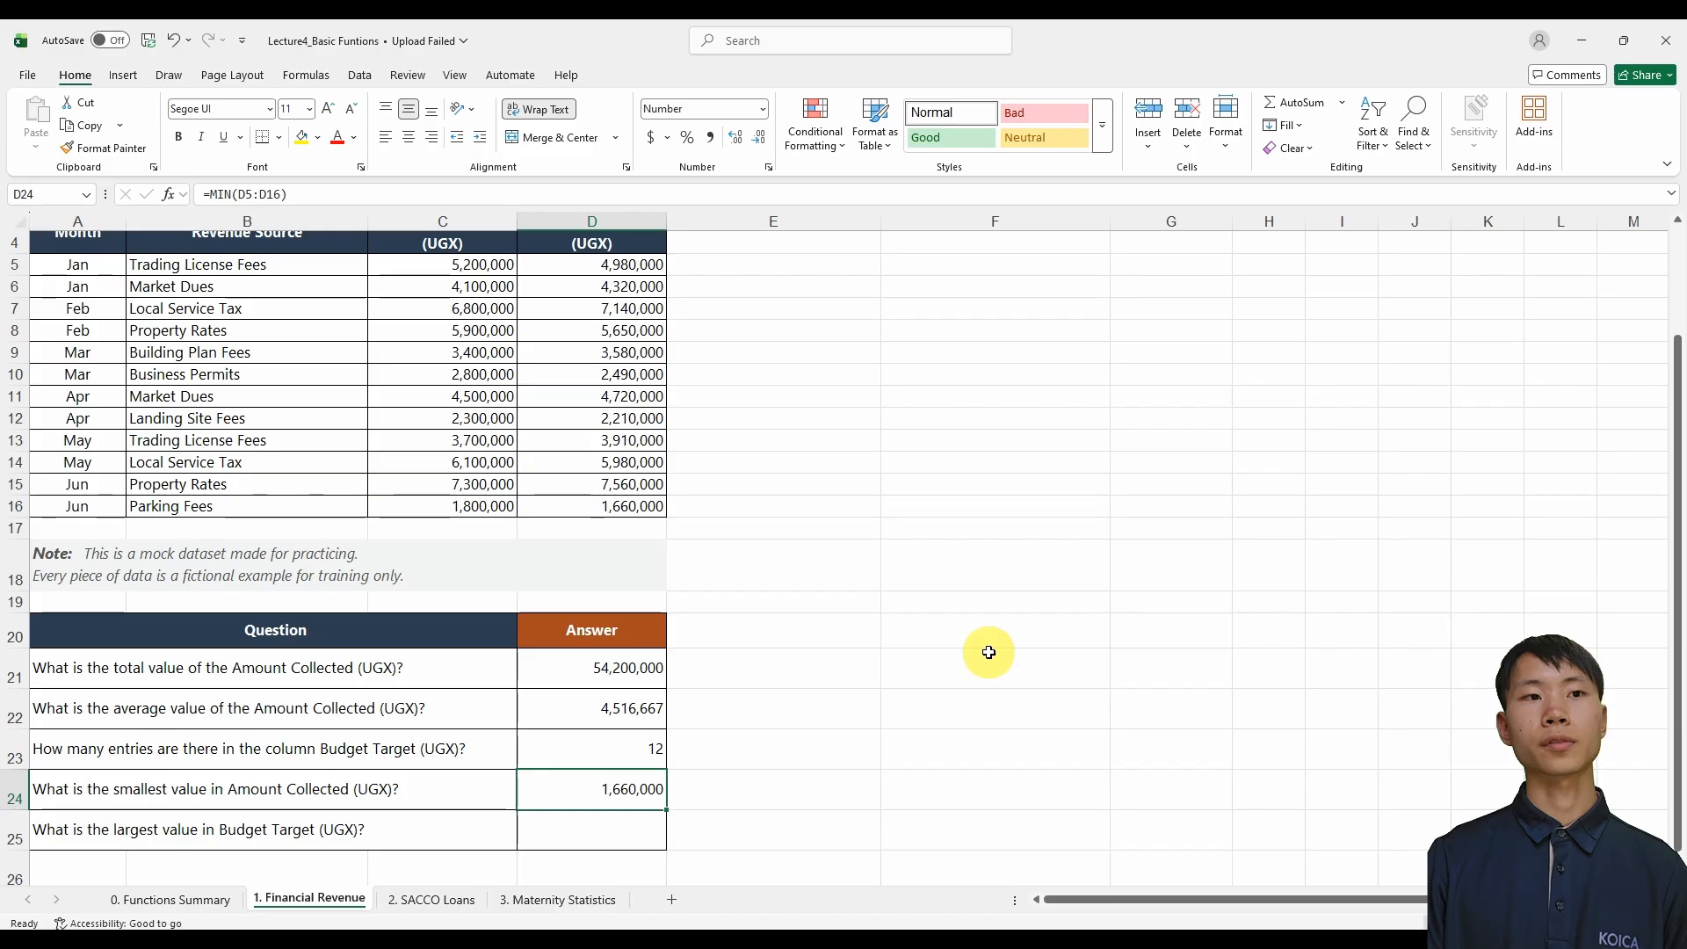
pyautogui.hotkey('ctrl', 'pageup')
pyautogui.scroll(-6, 1011, 652)
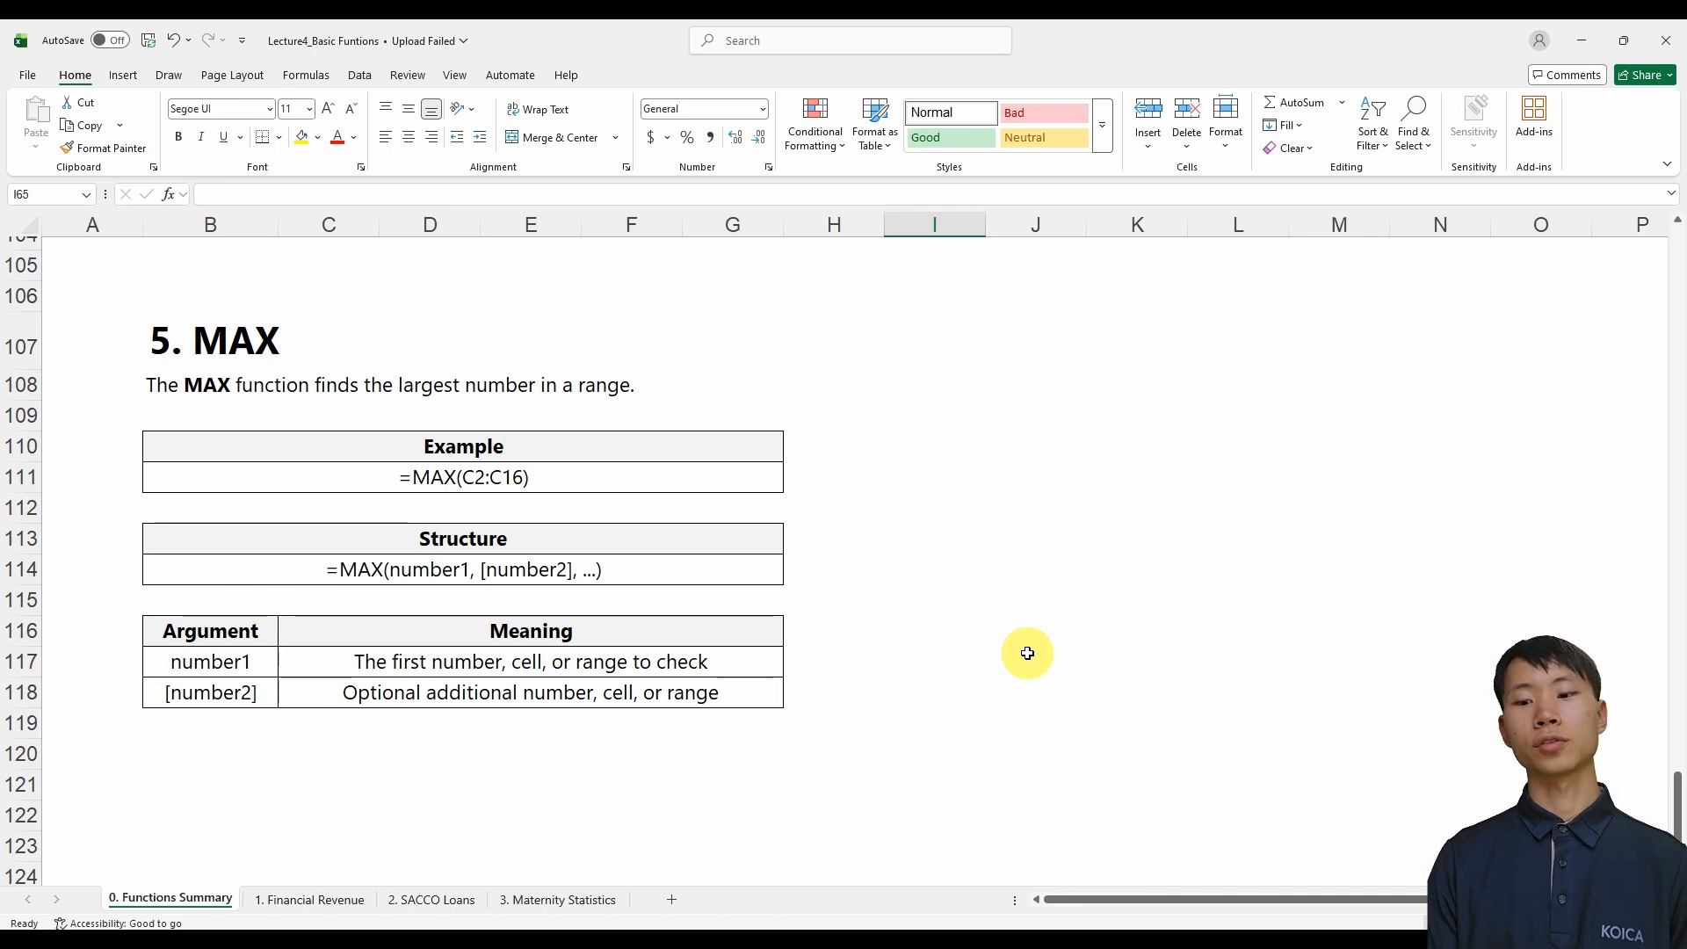
# Step: Return to the 1. Financial Revenue sheet and review the largest Budget Target question and the Budget Target column
pyautogui.hotkey('ctrl', 'pagedown')
pyautogui.click(473, 831)
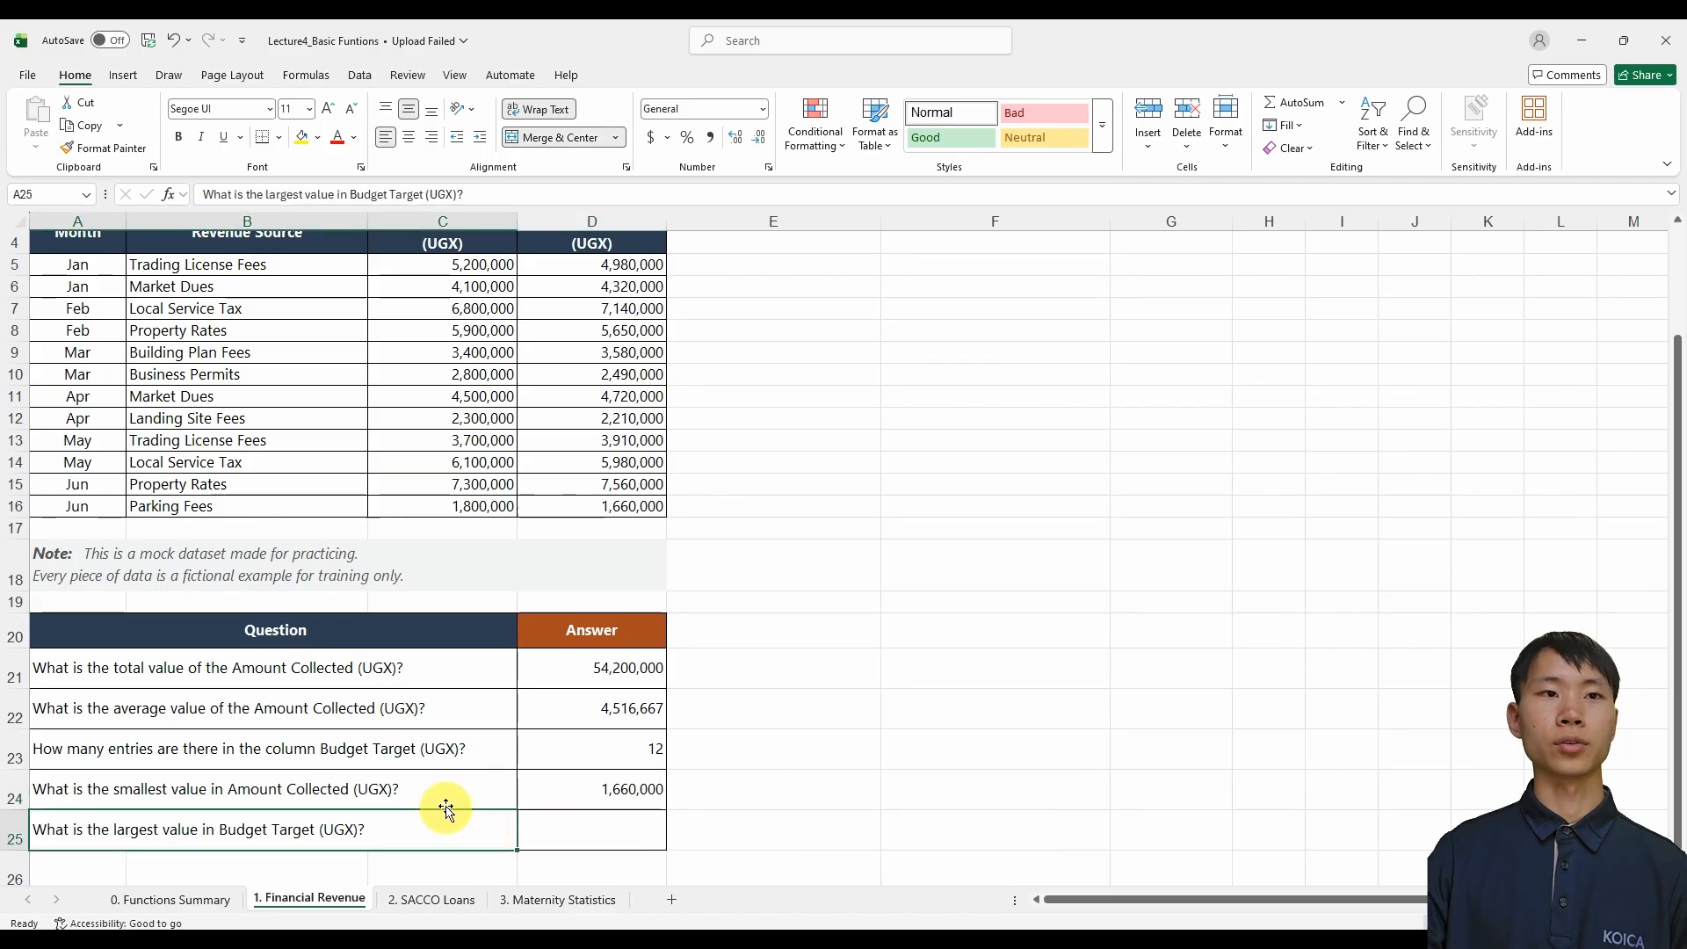
pyautogui.scroll(1, 444, 791)
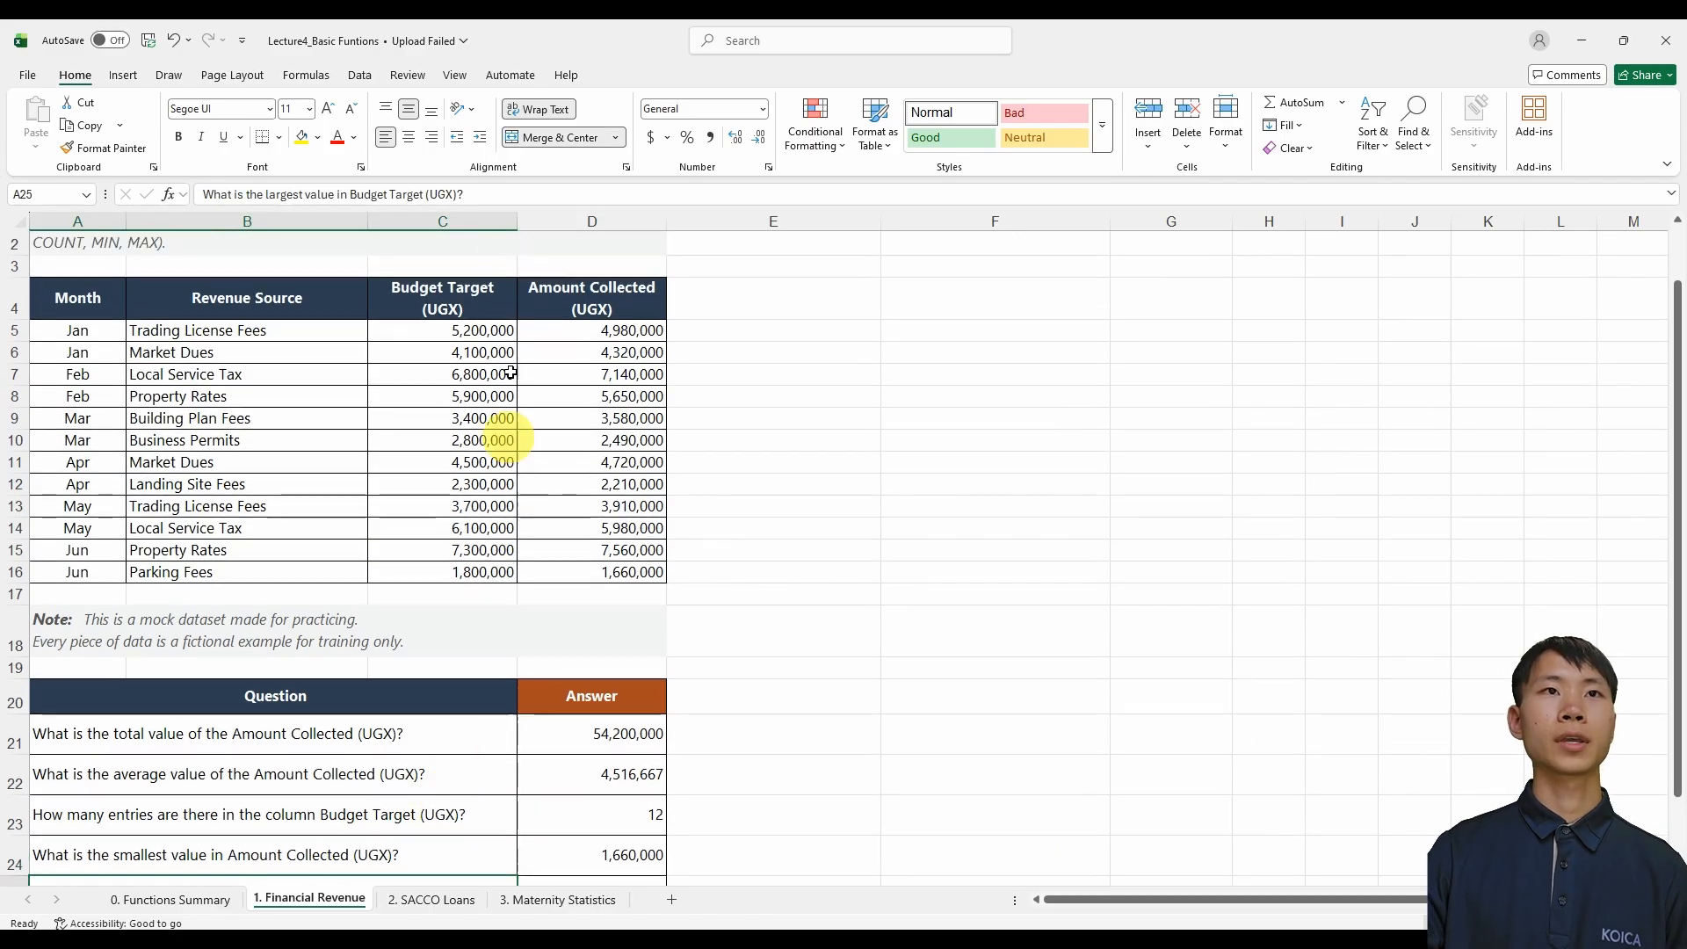
pyautogui.scroll(-1, 434, 571)
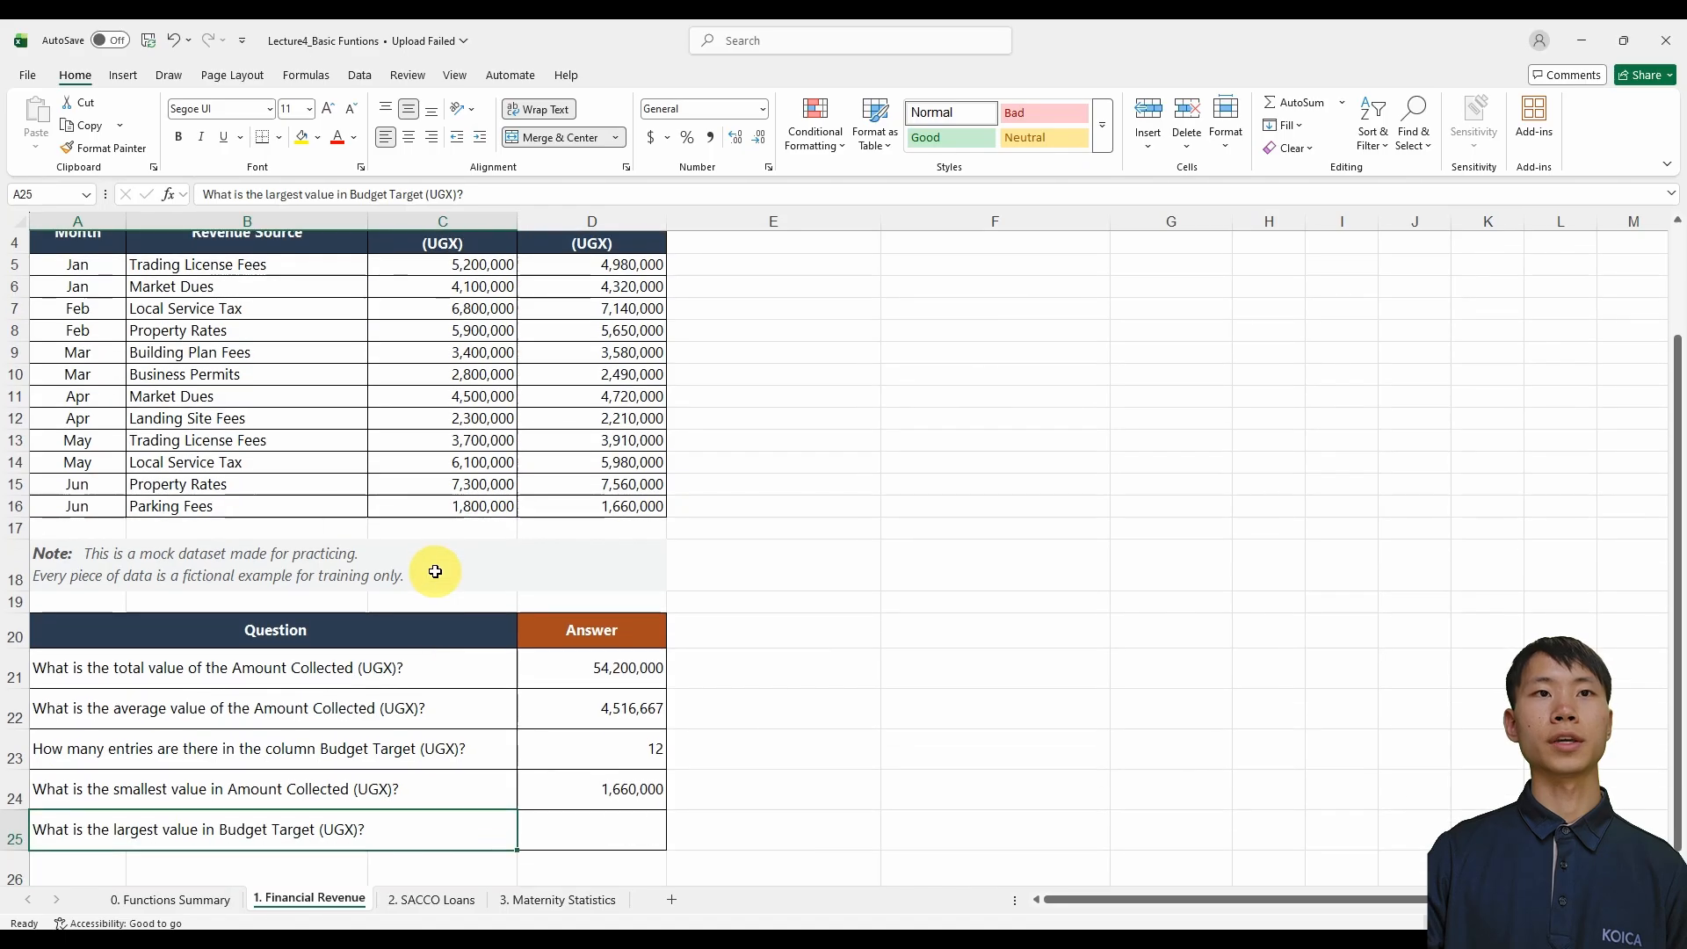
# Step: Answer the largest Budget Target question in D25 with a MAX formula over C5:C16, and check the formula and answer against the revenue data
pyautogui.click(629, 831)
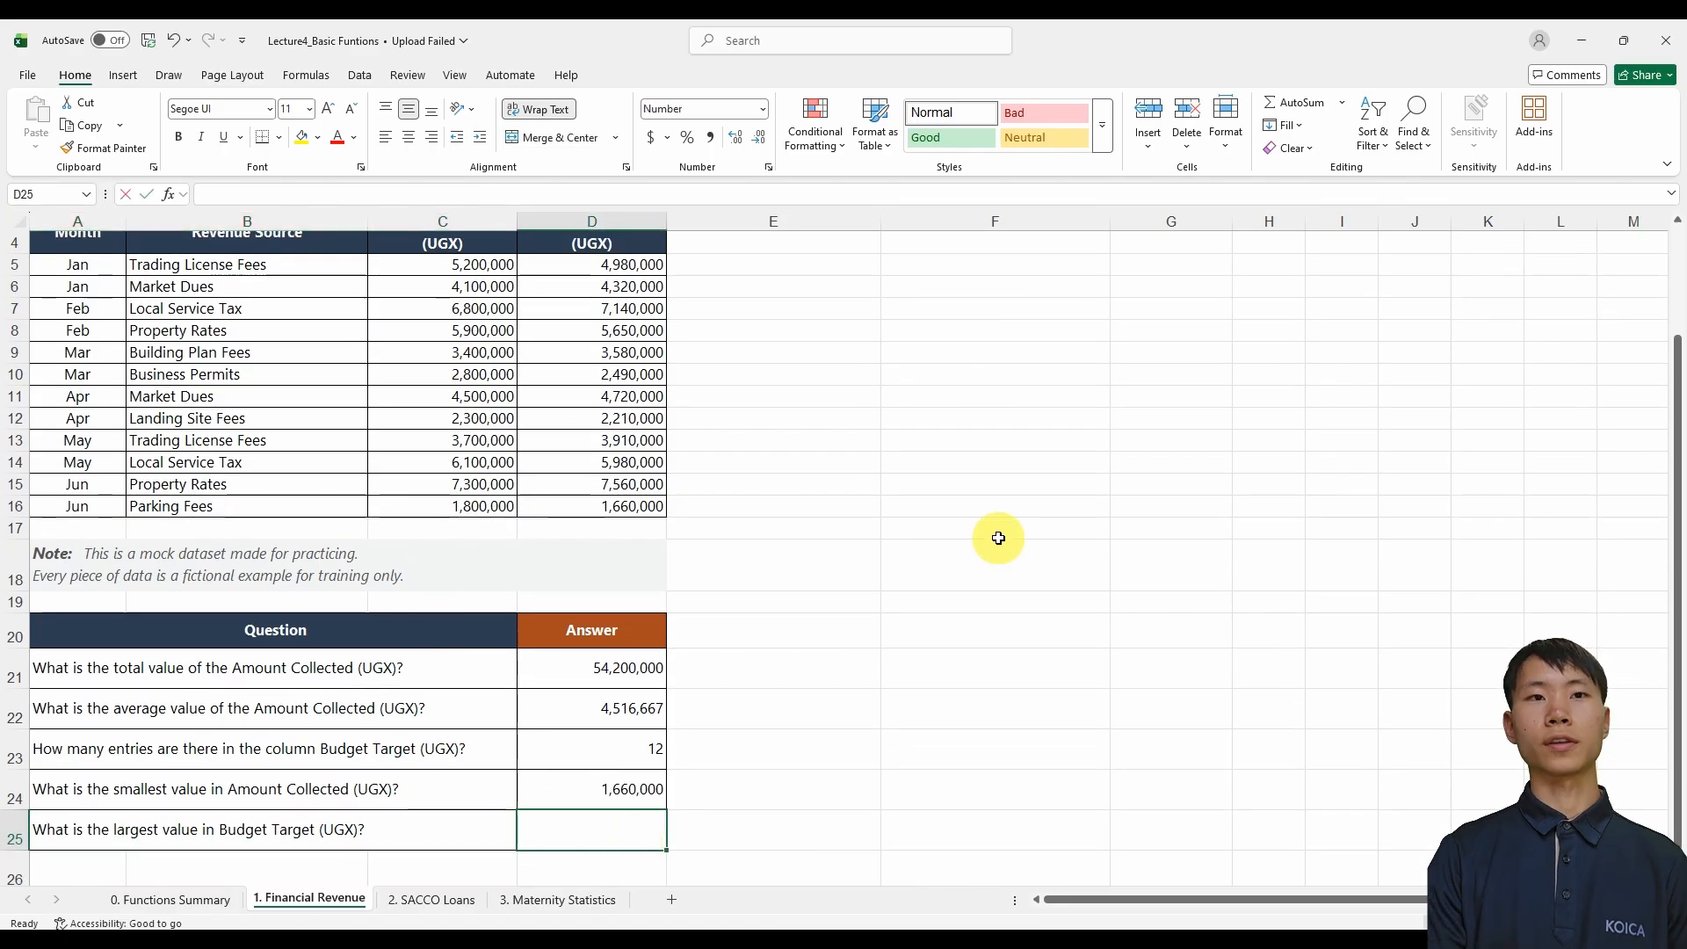
pyautogui.write('=max')
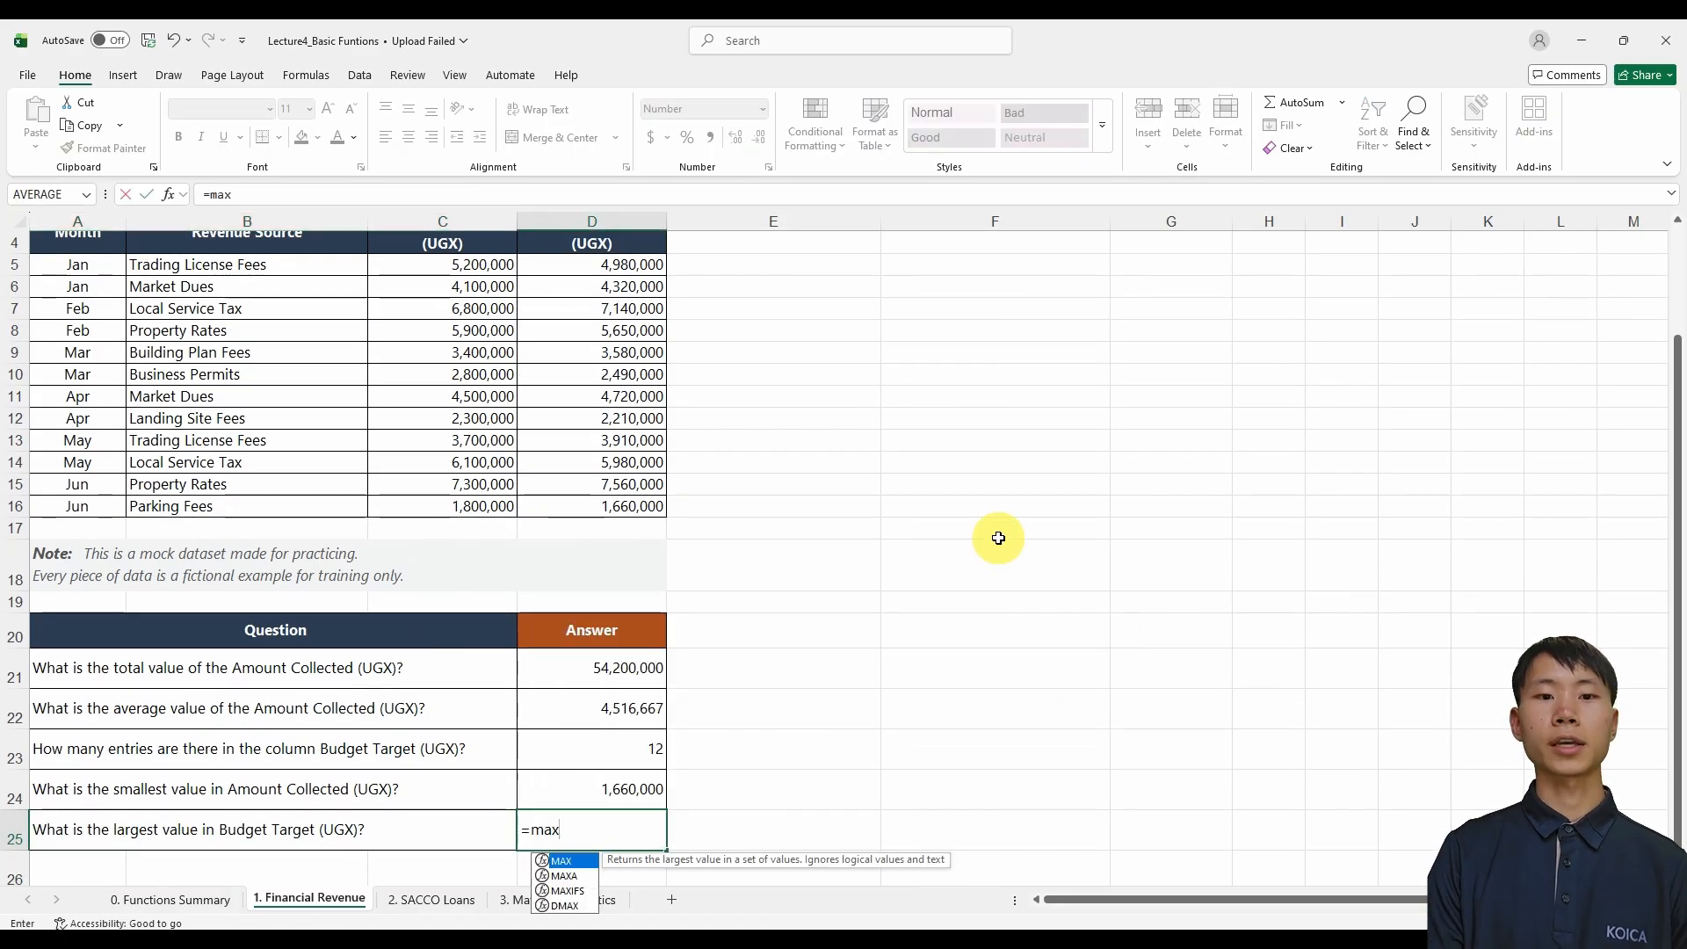
pyautogui.write('(')
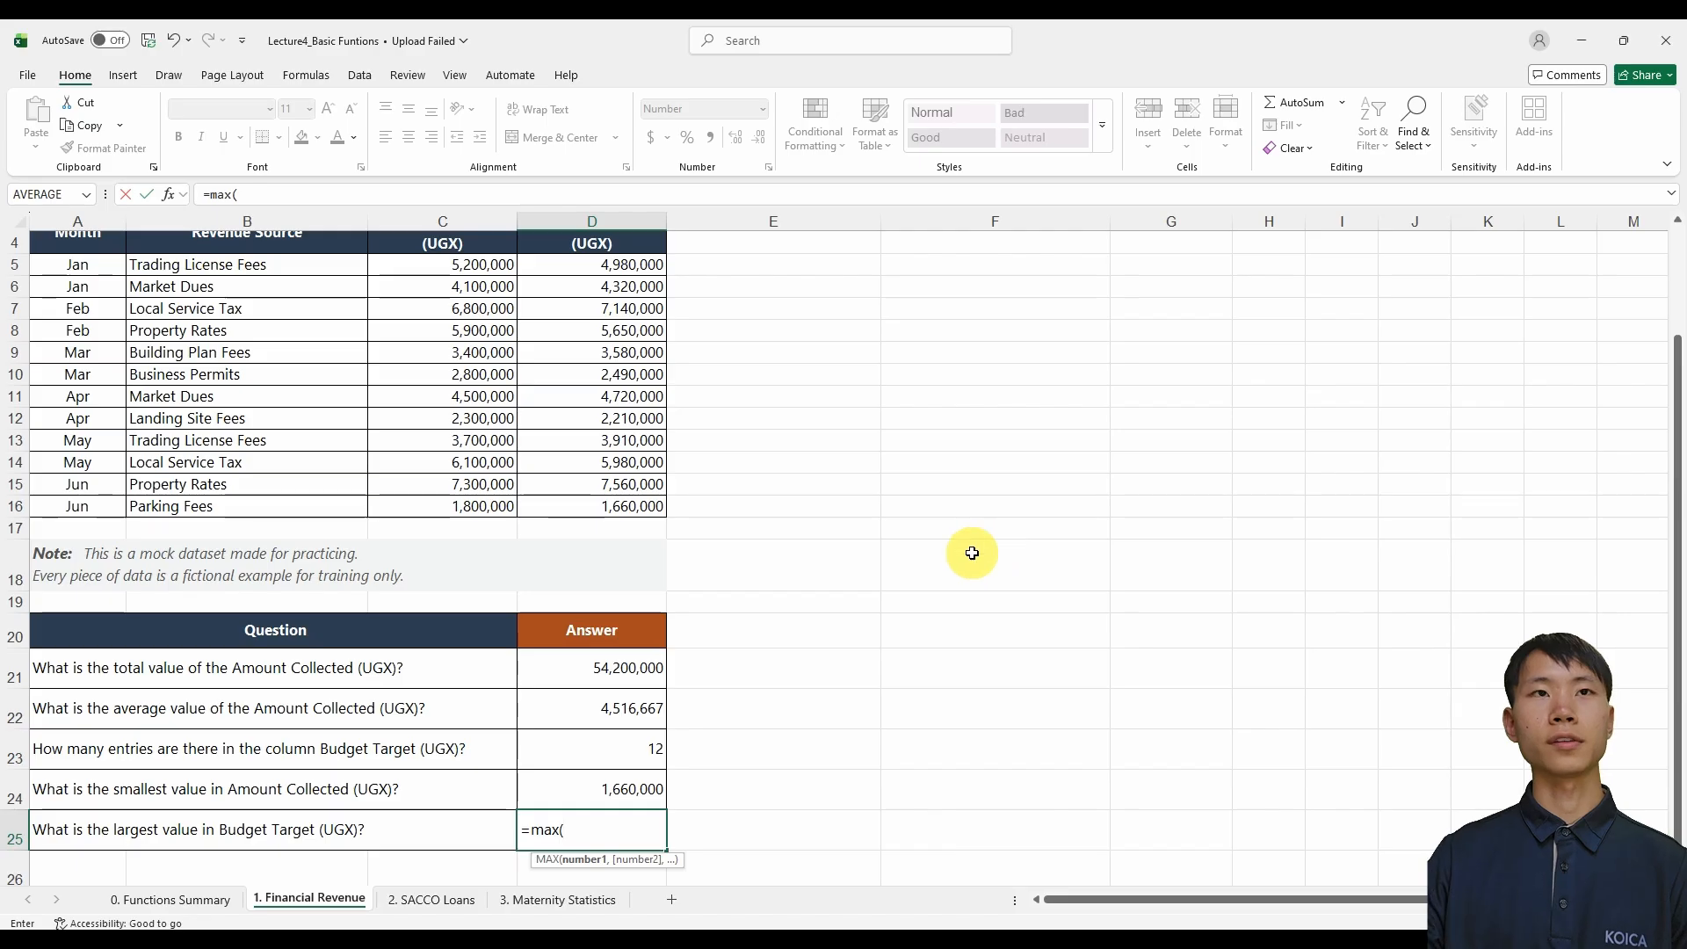
pyautogui.scroll(1, 972, 554)
pyautogui.click(487, 332)
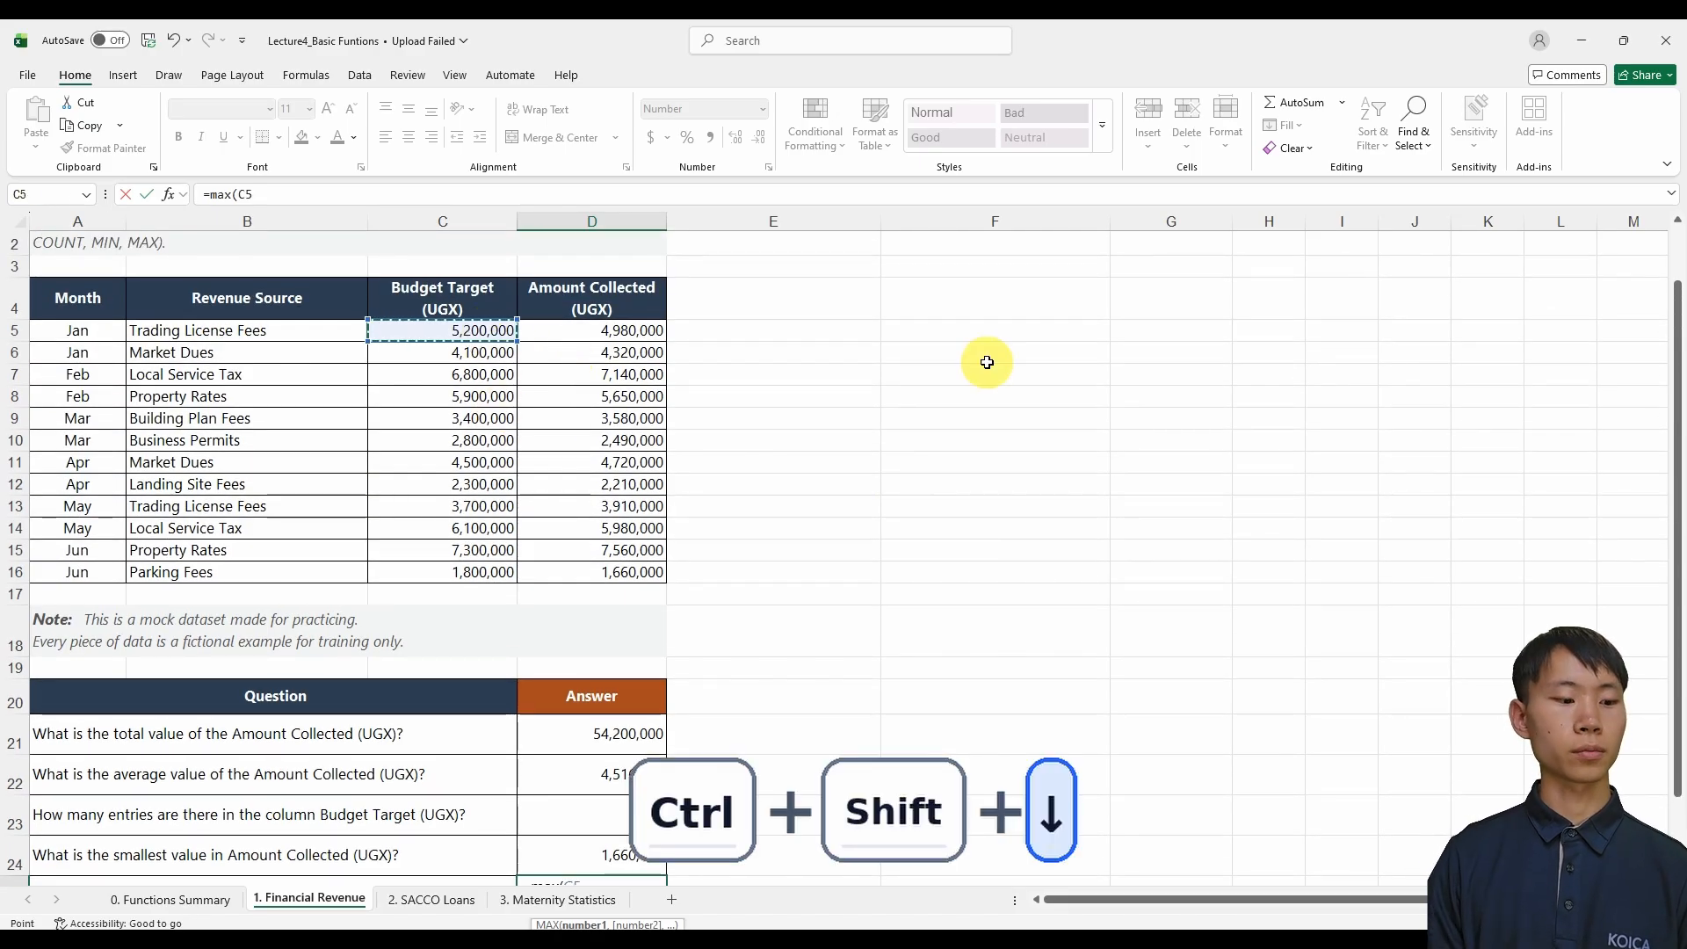
pyautogui.hotkey('ctrl', 'shift', 'Down')
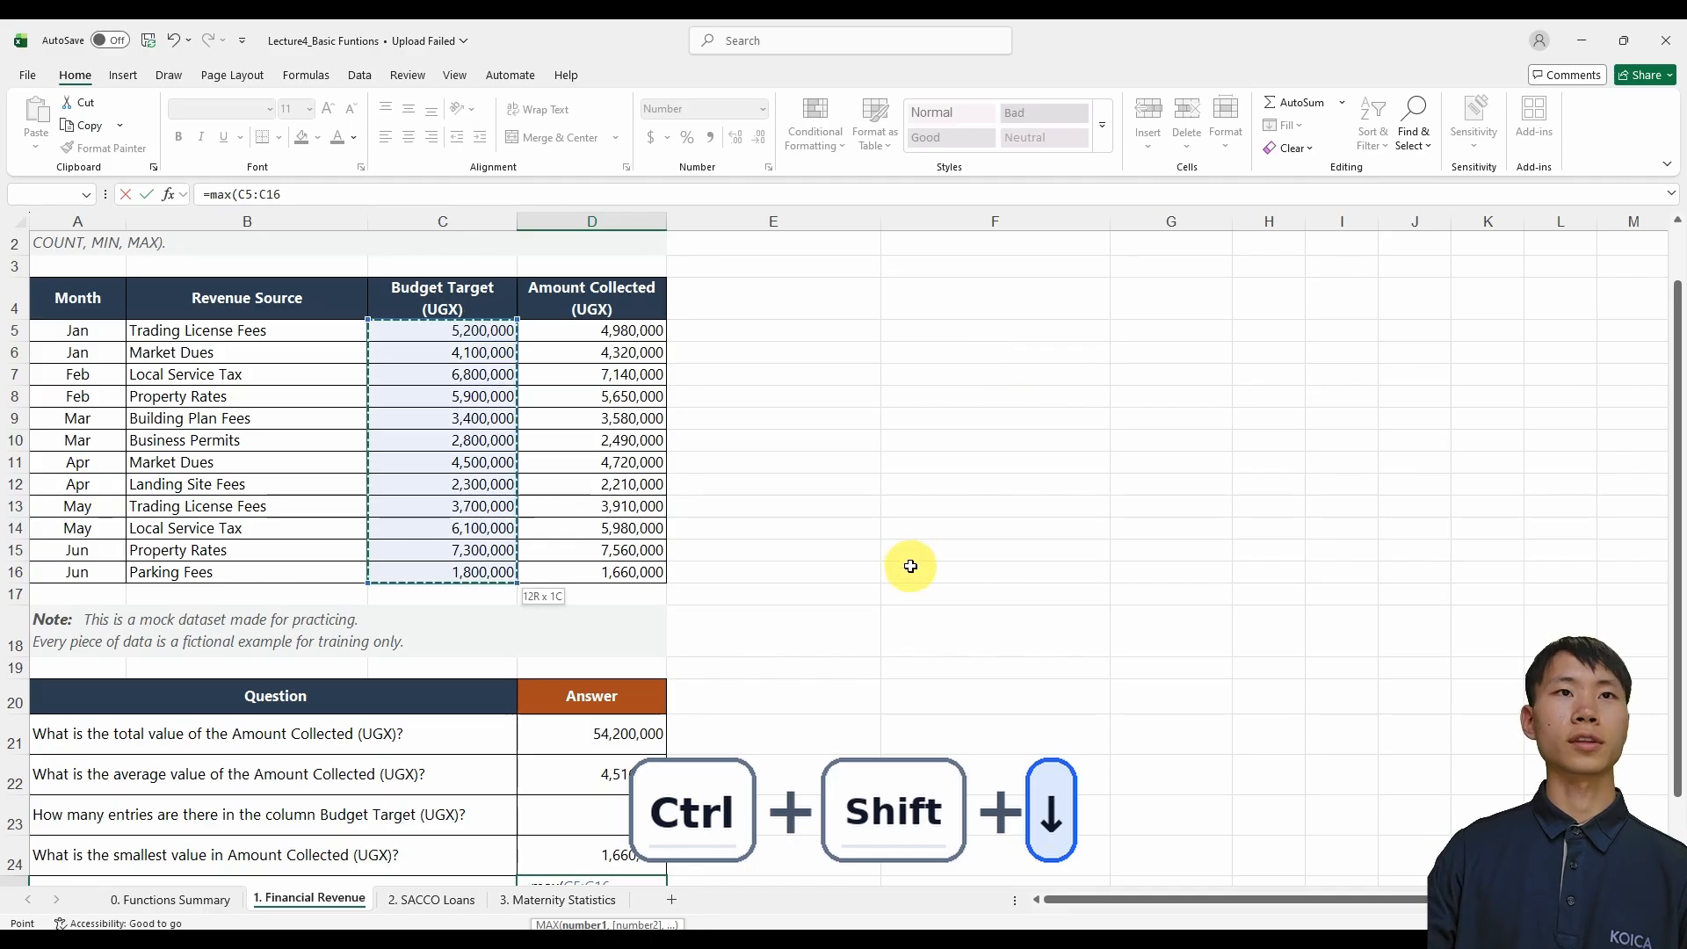
pyautogui.scroll(-1, 910, 563)
pyautogui.press('Return')
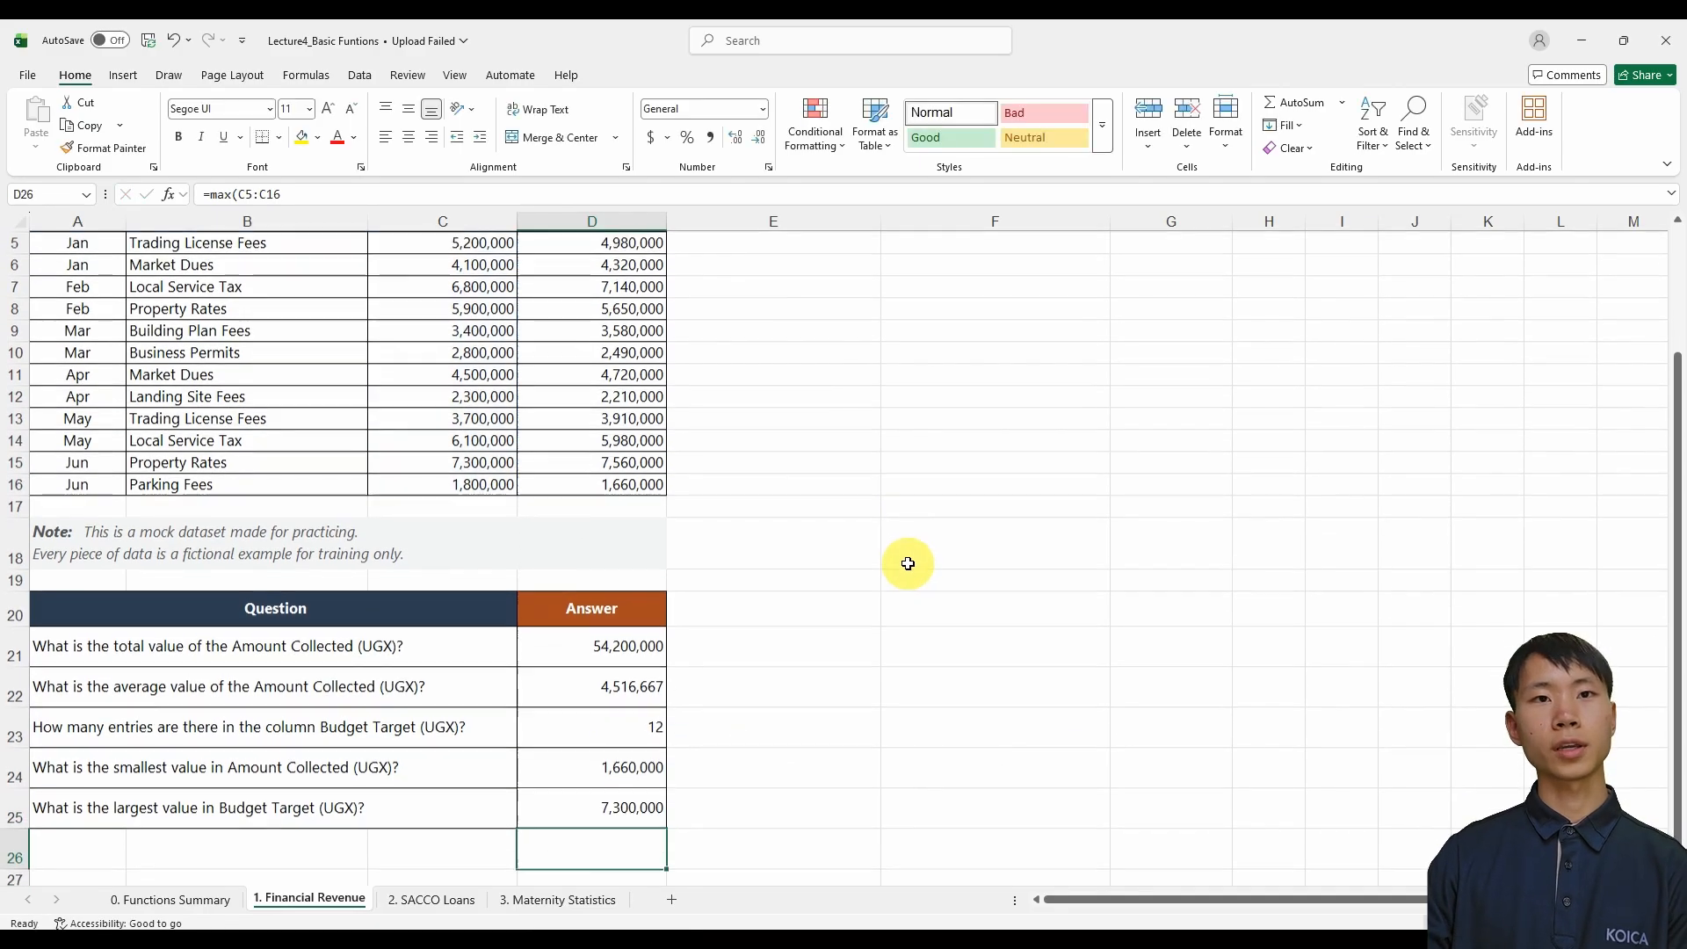
pyautogui.click(648, 804)
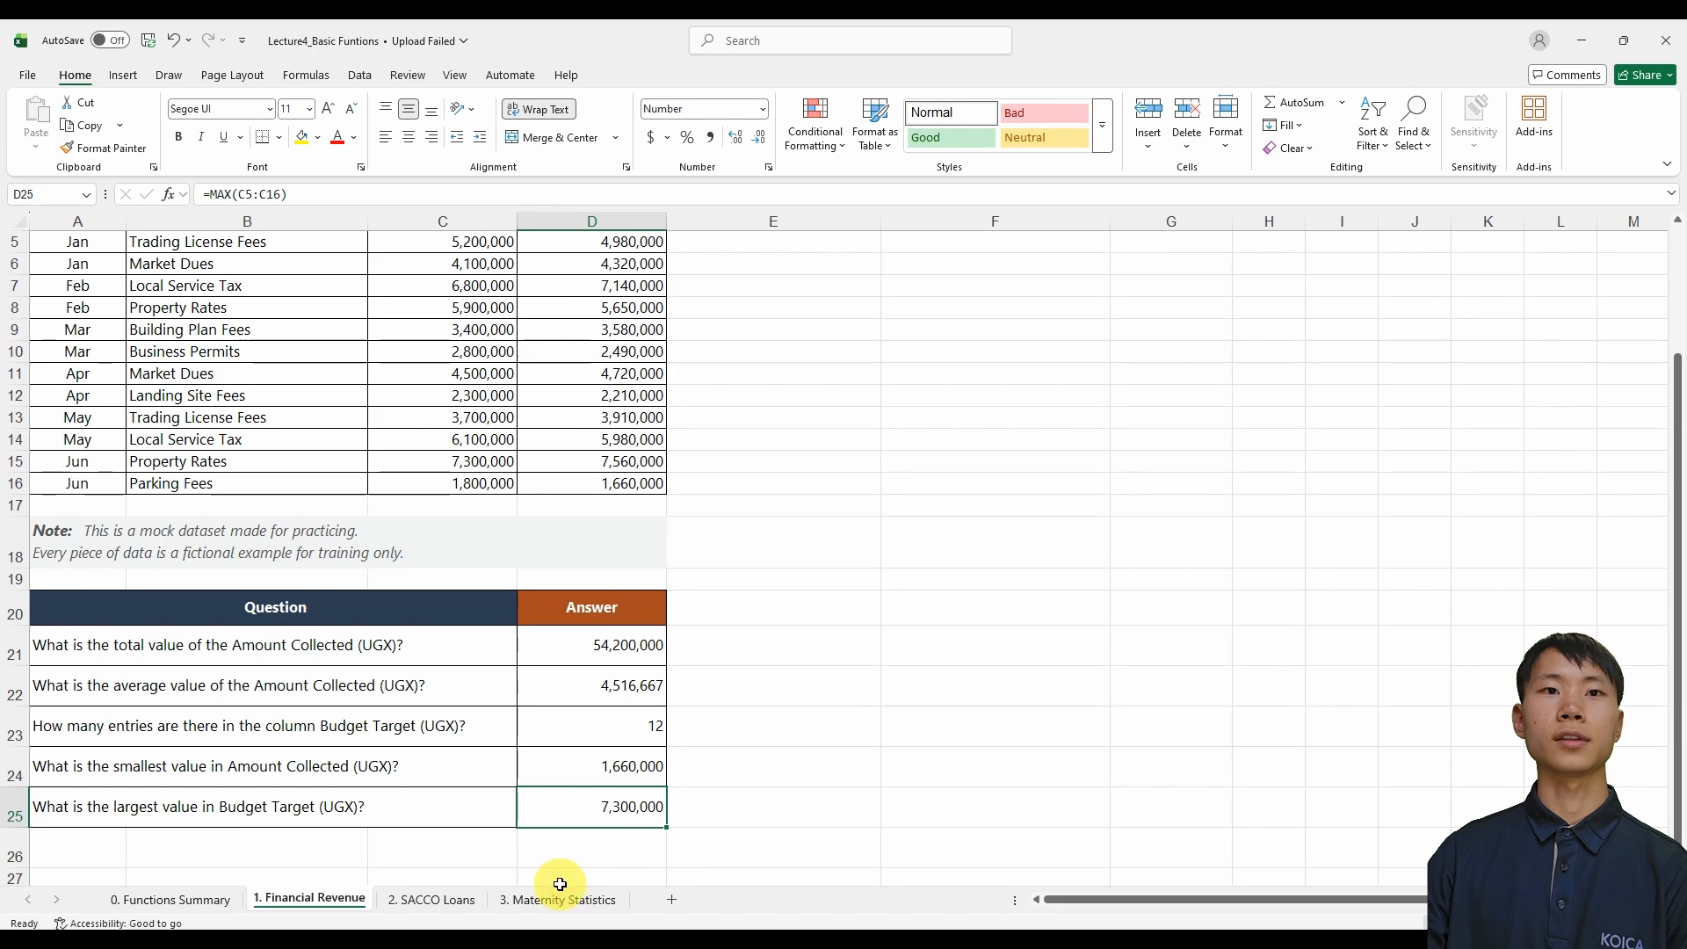
pyautogui.scroll(1, 478, 697)
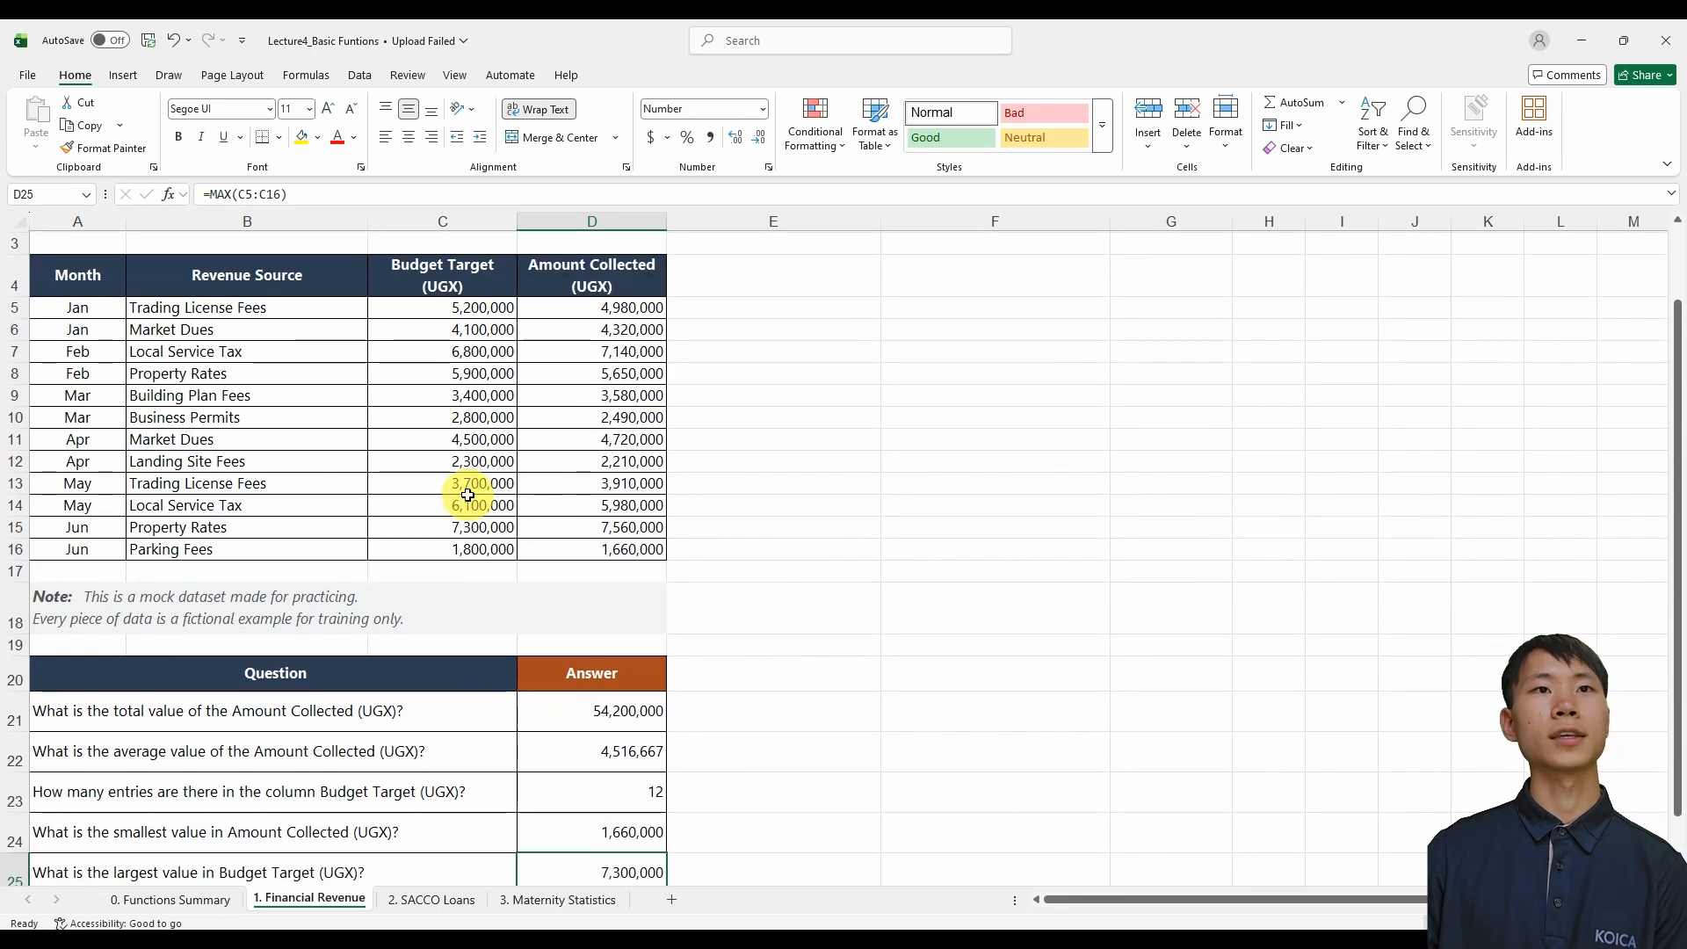
pyautogui.scroll(-1, 482, 466)
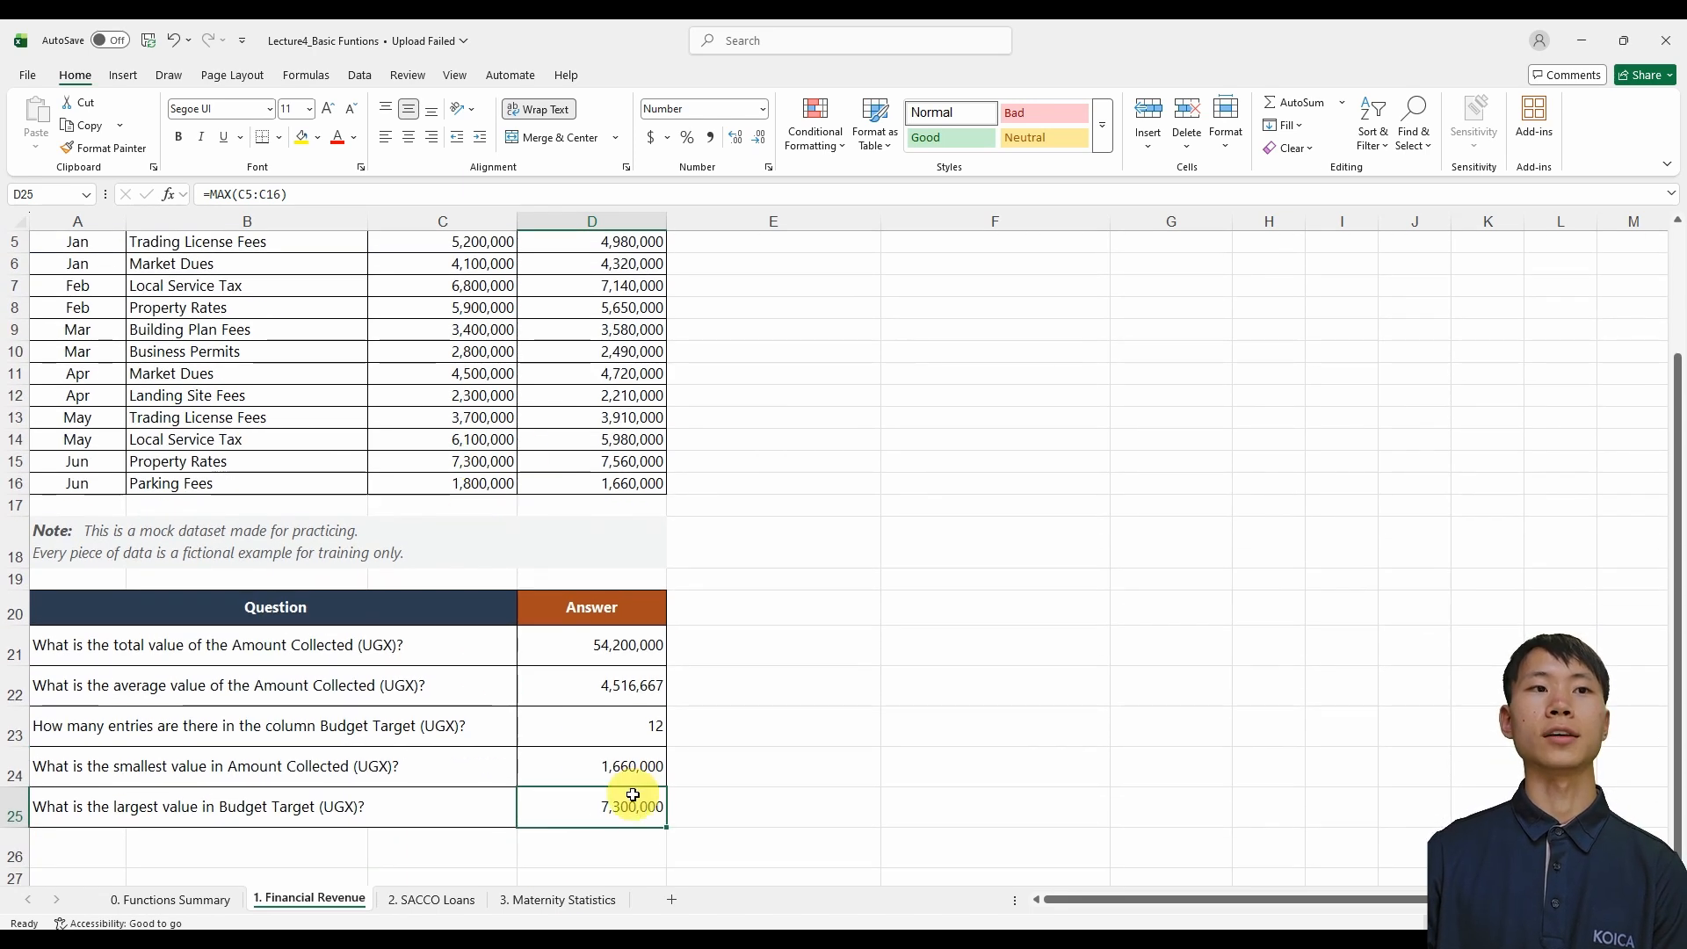
pyautogui.scroll(2, 633, 795)
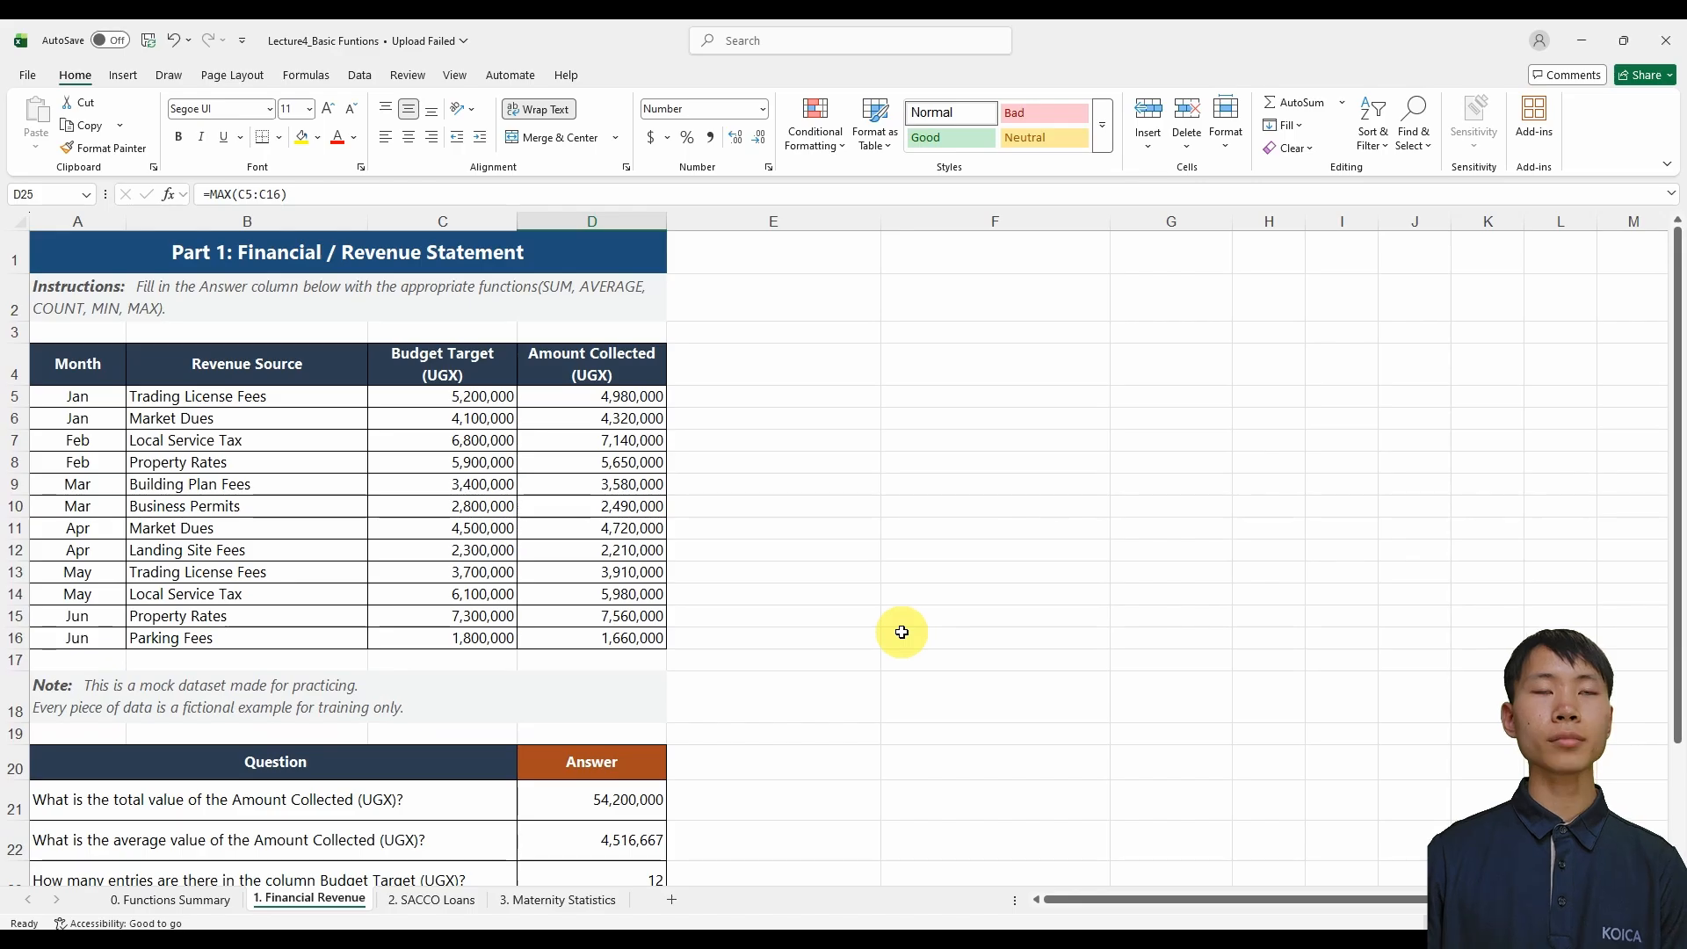
pyautogui.scroll(-2, 902, 632)
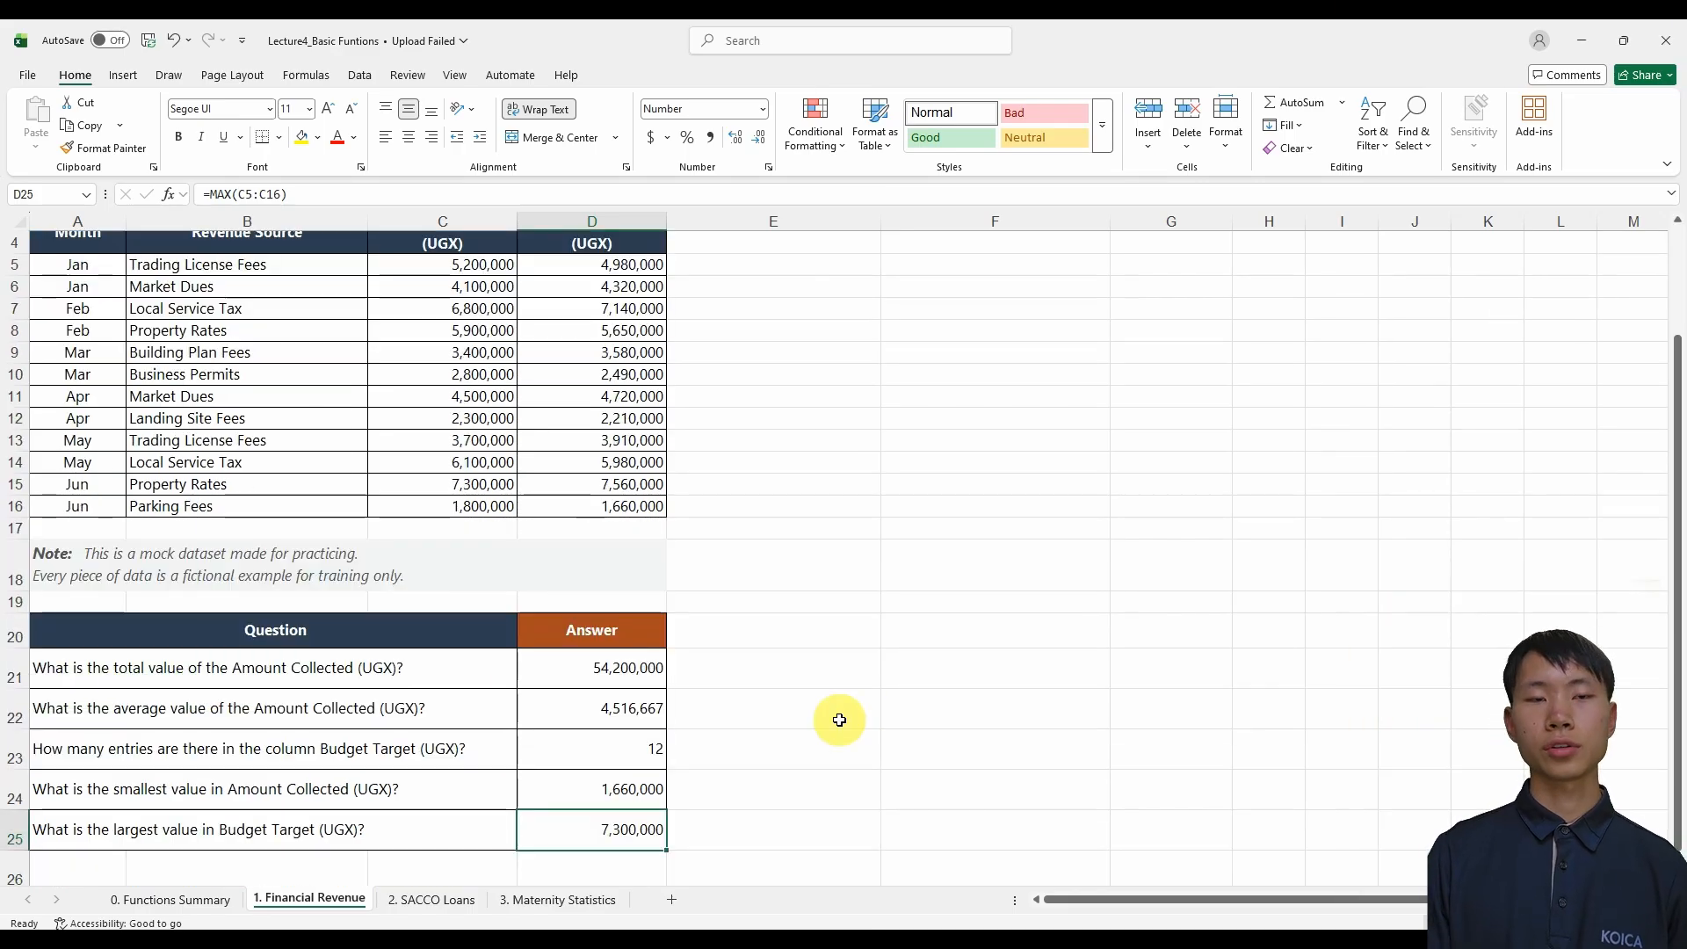
# Step: Open the 2. SACCO Loans sheet and look over its instructions, loan data and question list
pyautogui.hotkey('ctrl', 'pagedown')
pyautogui.scroll(5, 842, 721)
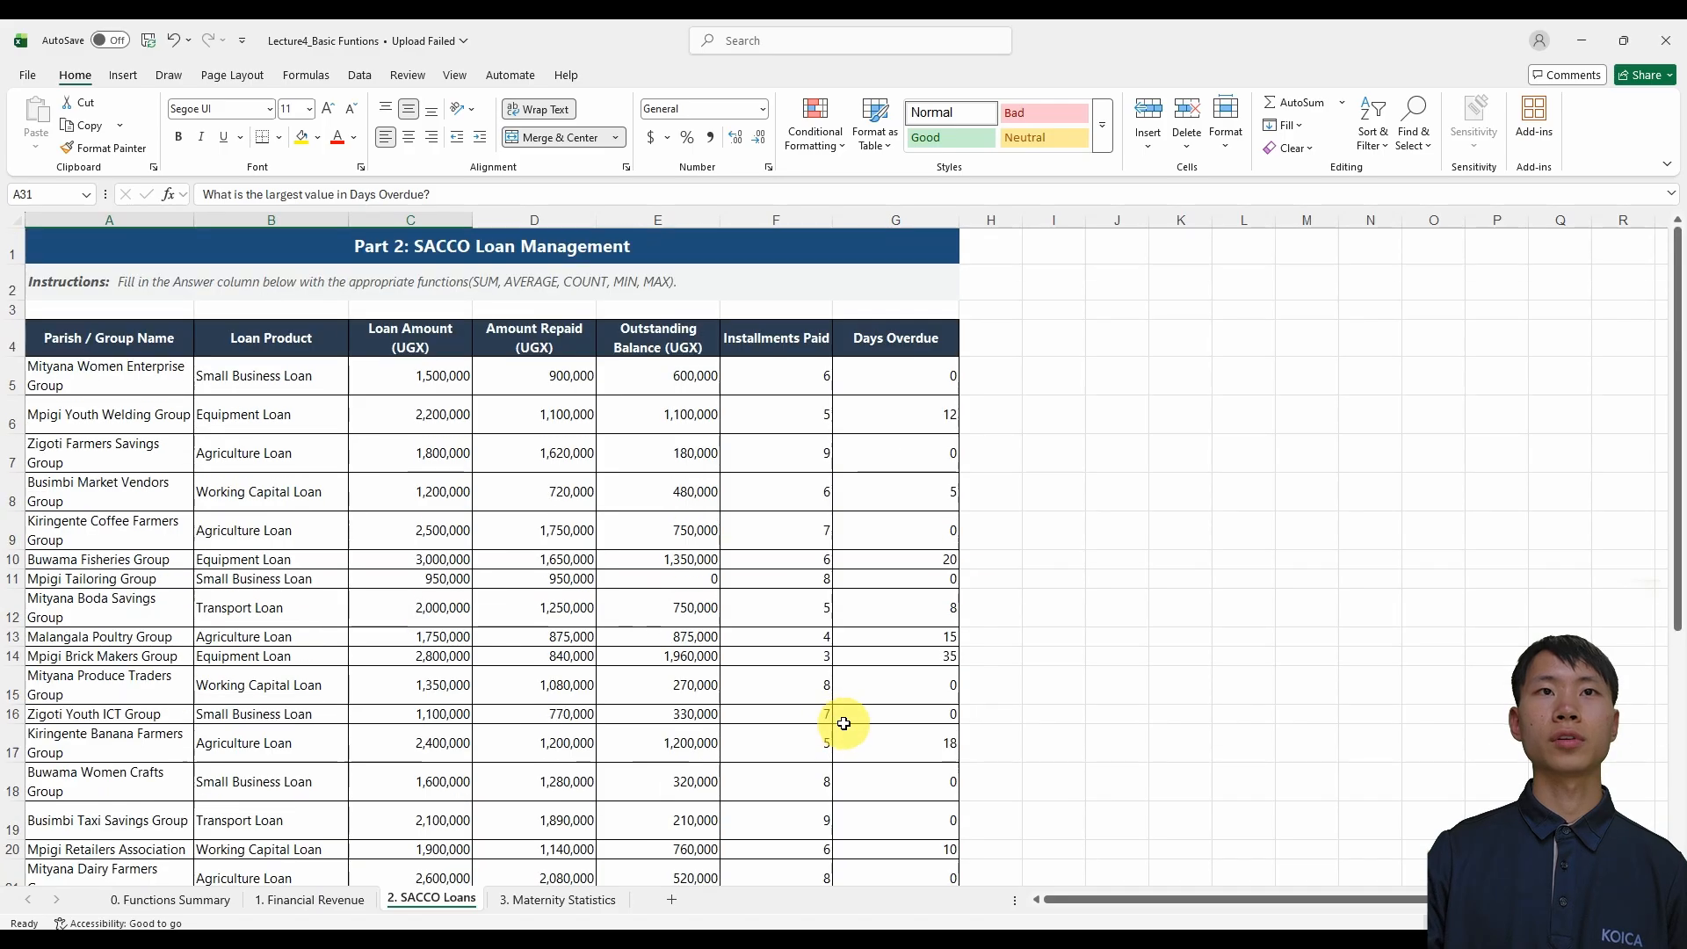
pyautogui.scroll(-5, 704, 671)
pyautogui.scroll(5, 651, 663)
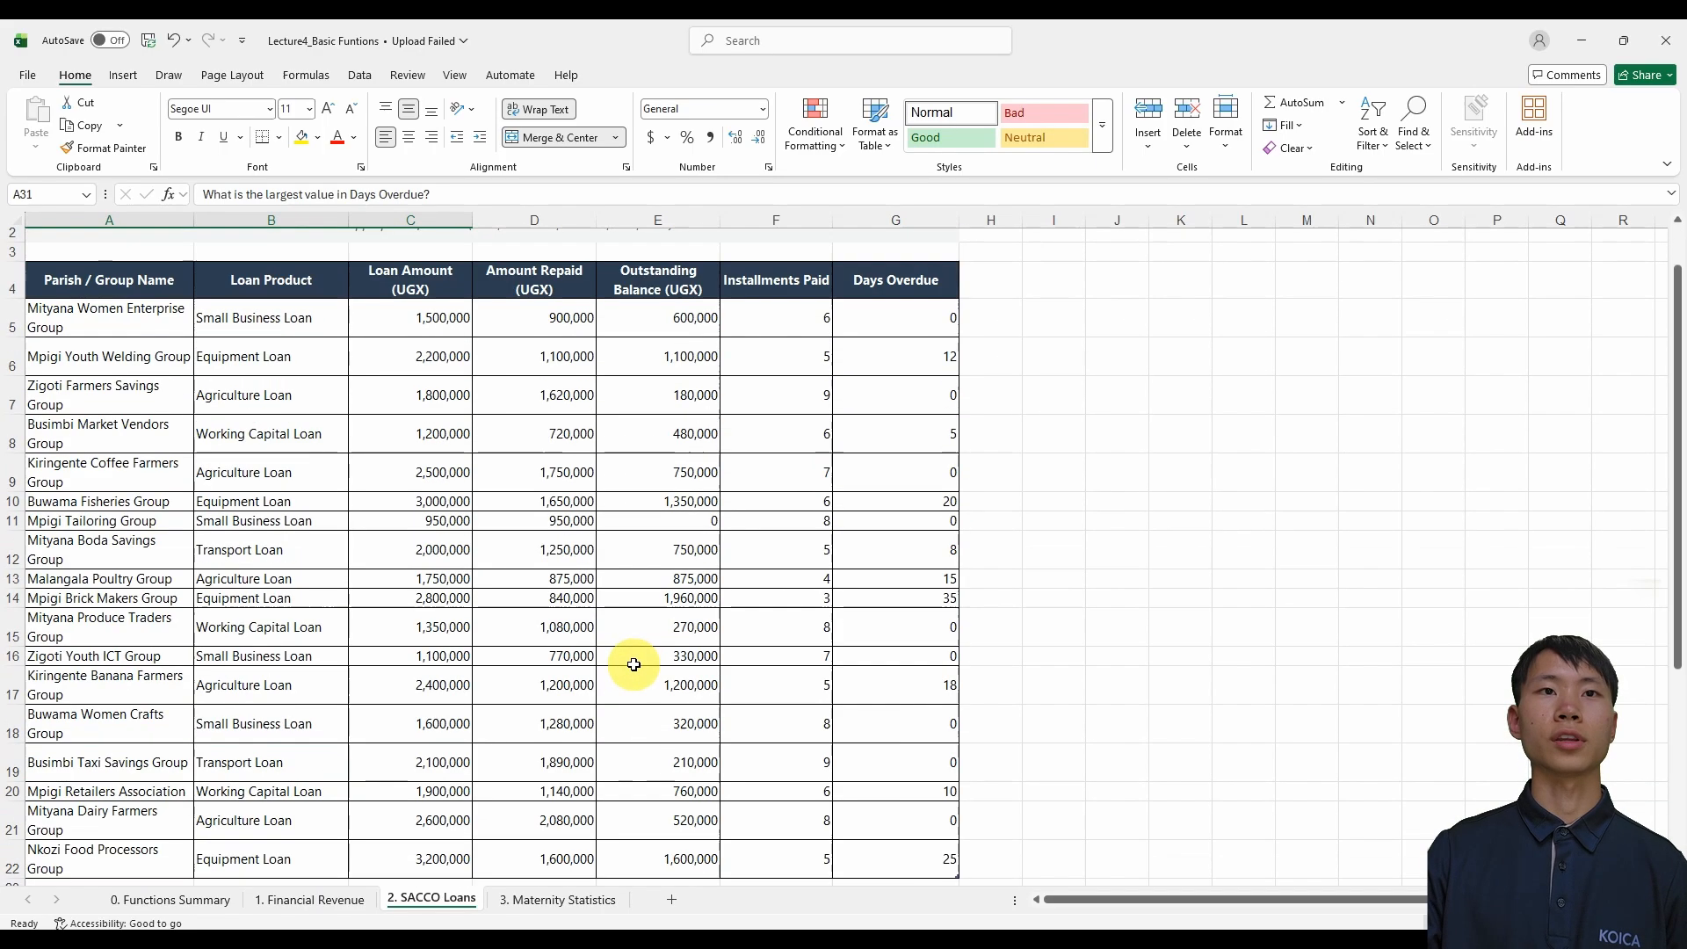
pyautogui.scroll(1, 634, 664)
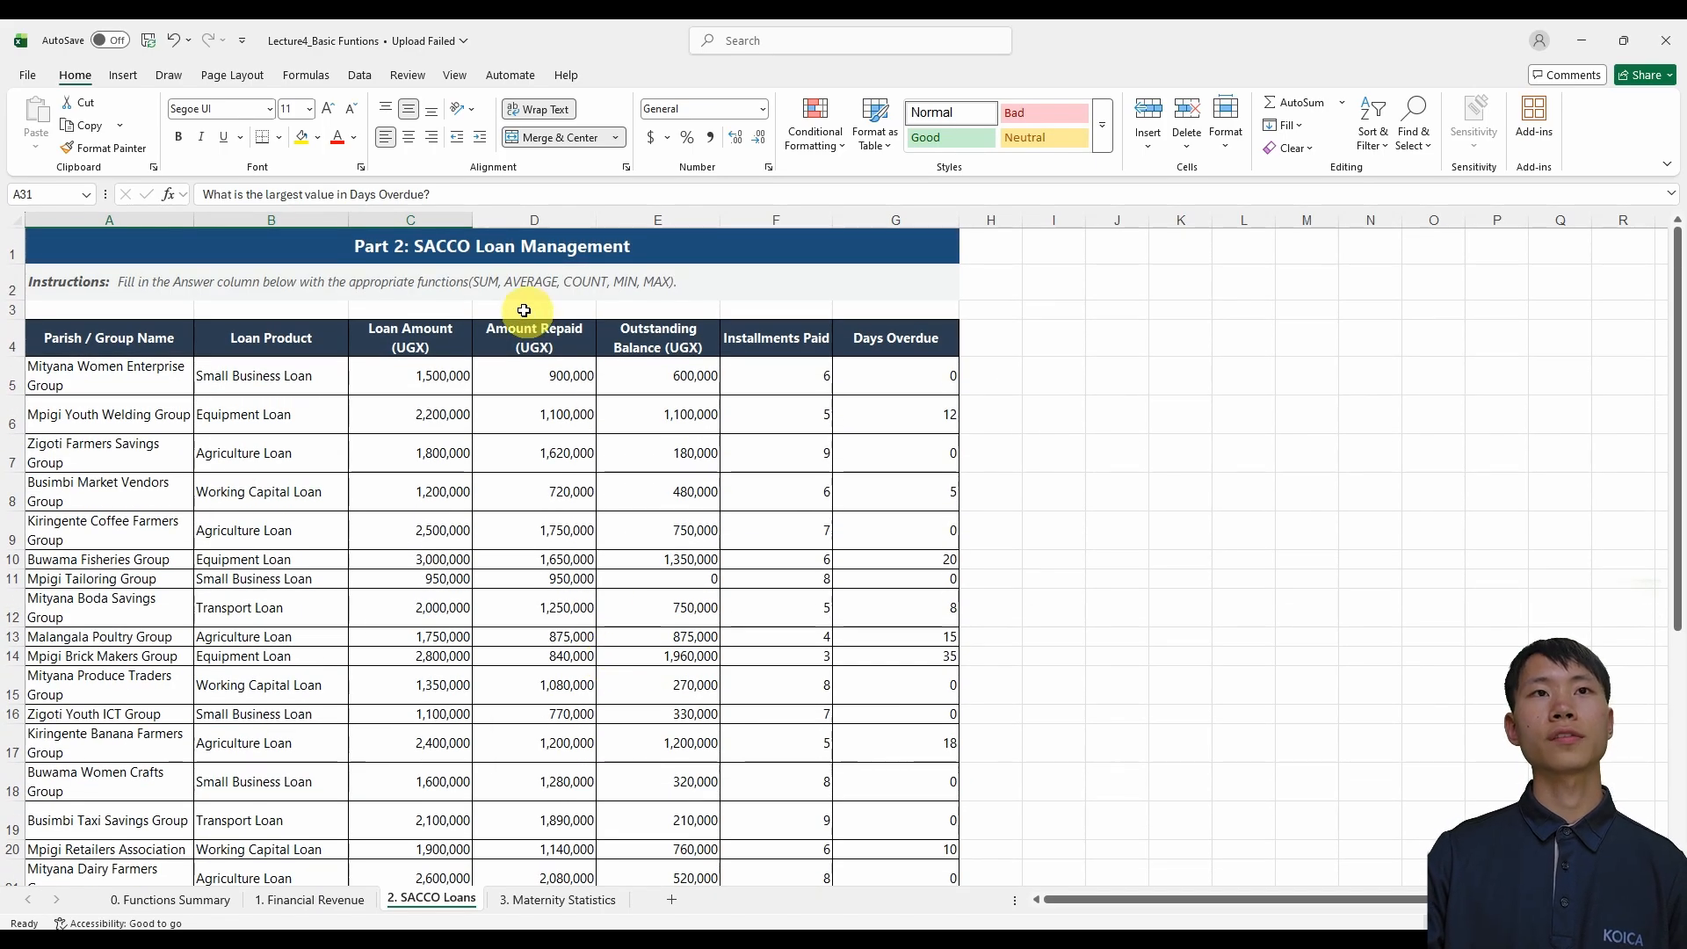
pyautogui.scroll(-3, 557, 474)
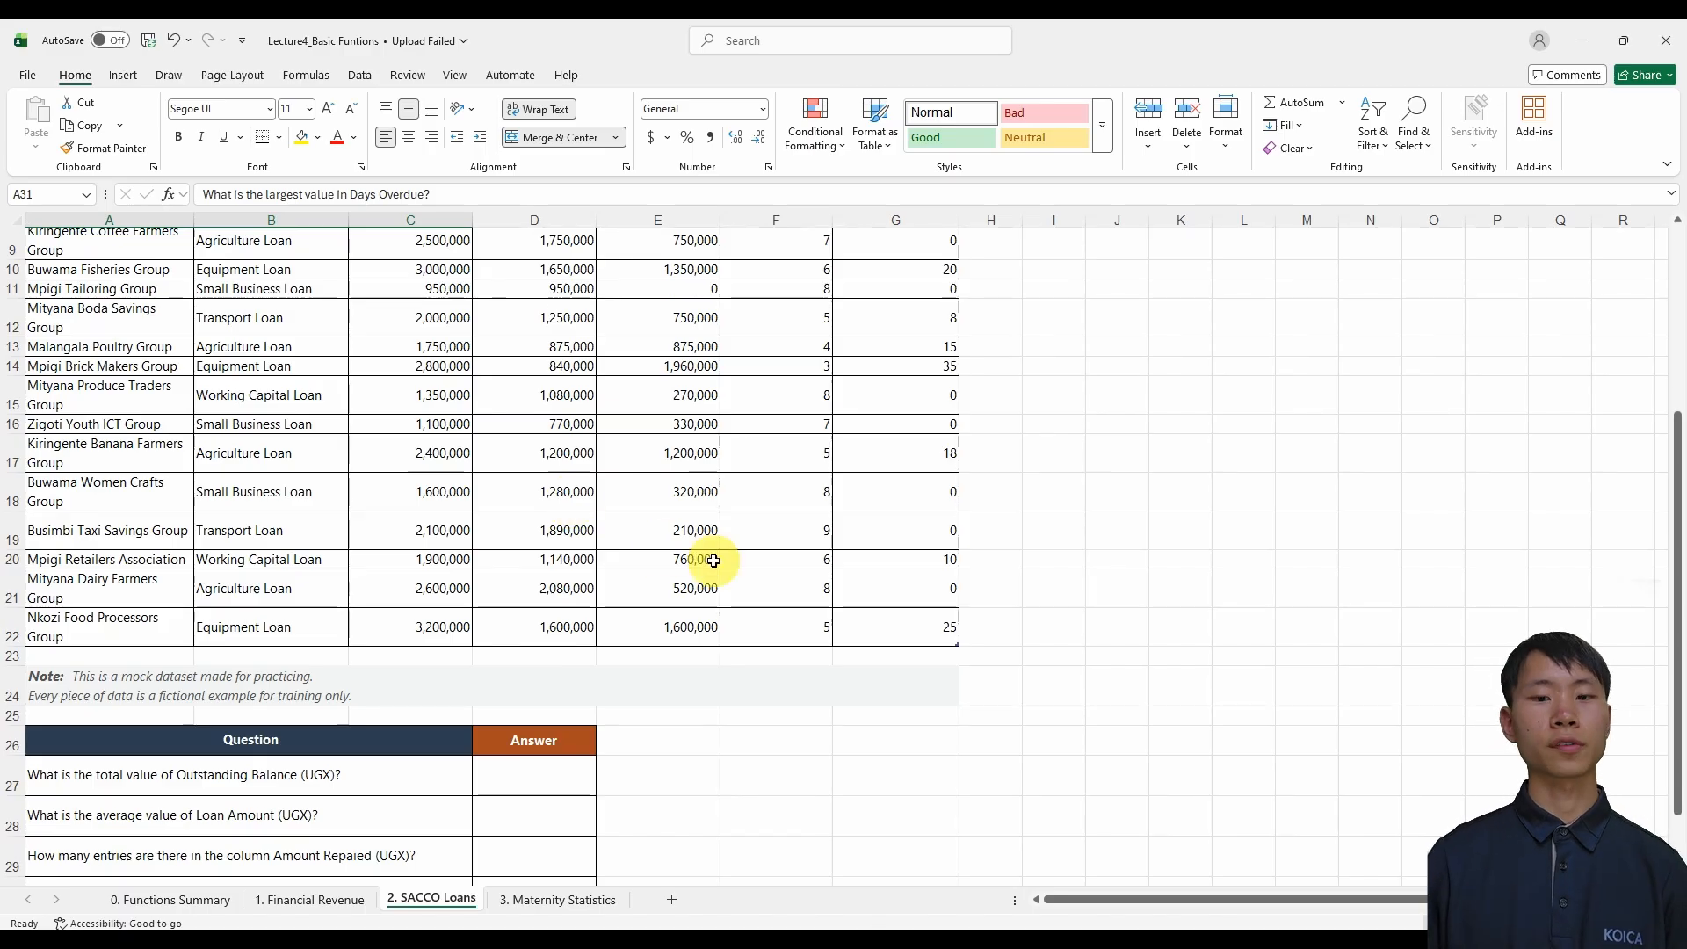
# Step: Open the 3. Maternity Statistics sheet and examine the table's data, name and design options
pyautogui.hotkey('ctrl', 'pagedown')
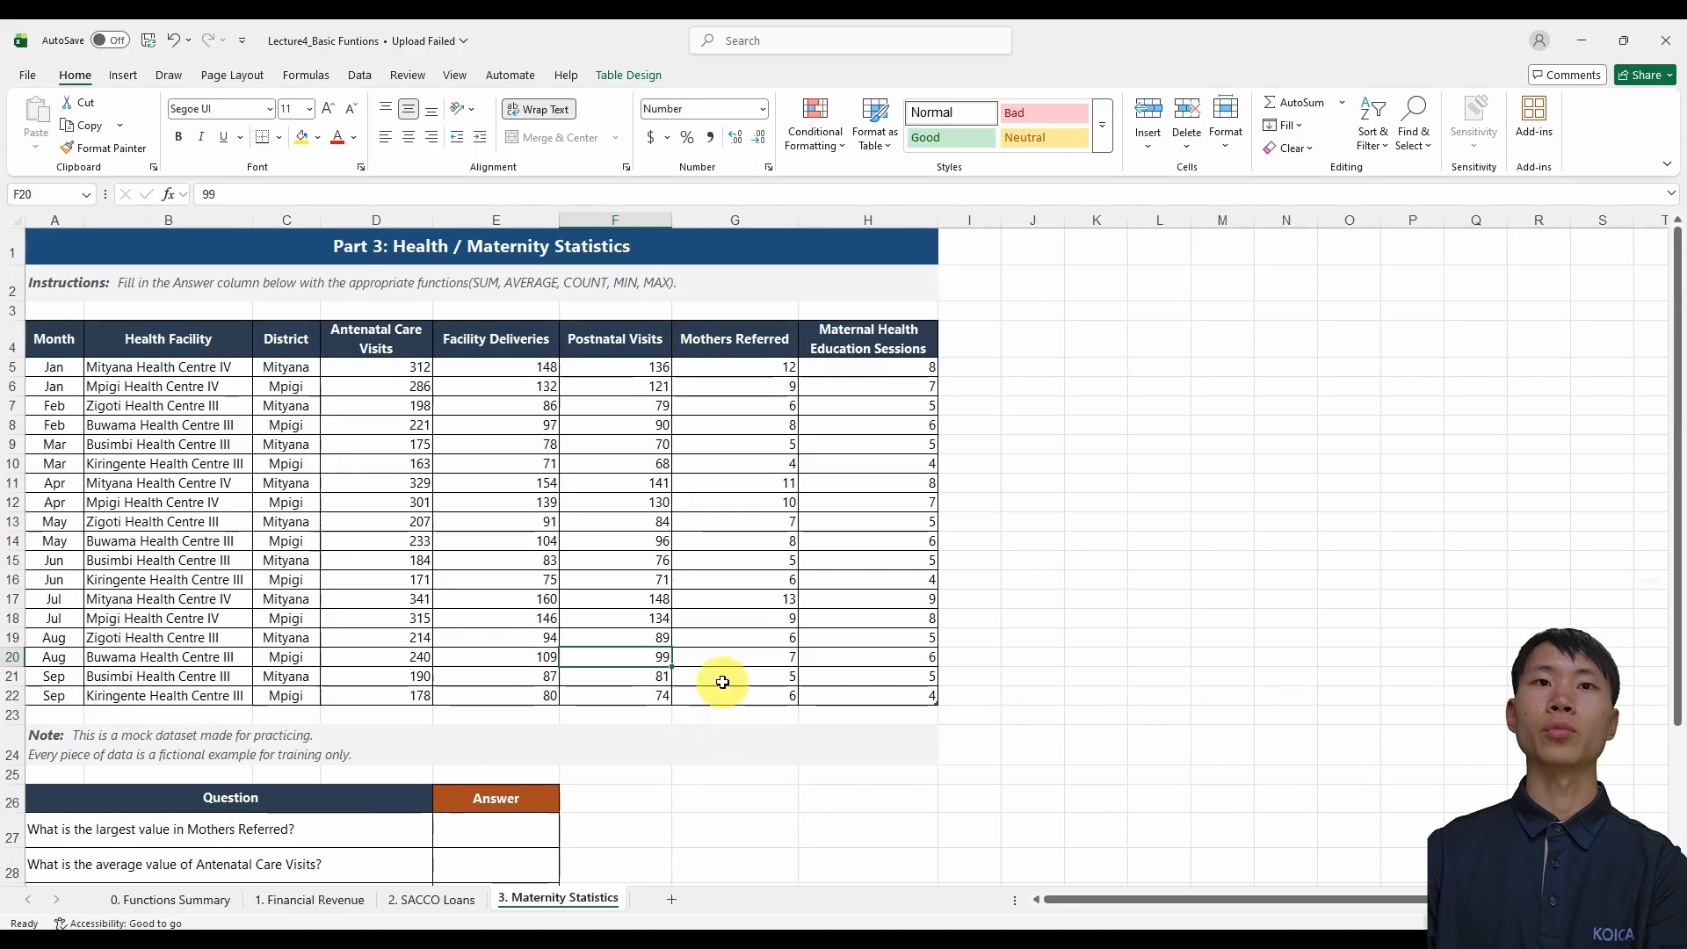
pyautogui.click(515, 596)
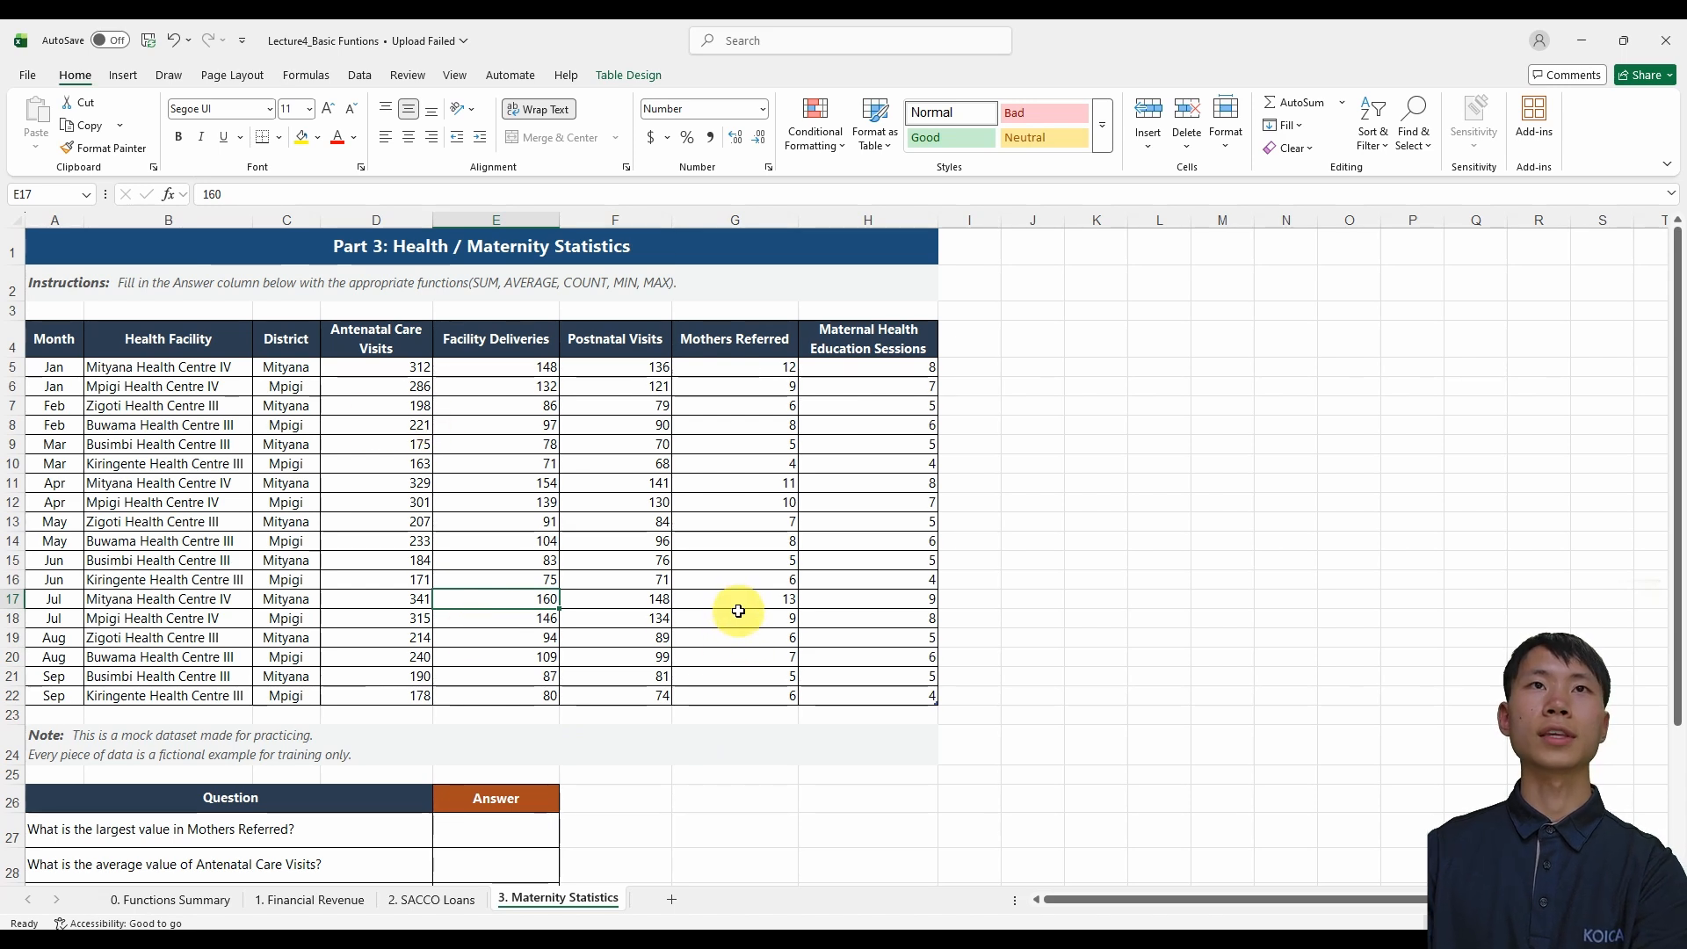
pyautogui.click(666, 601)
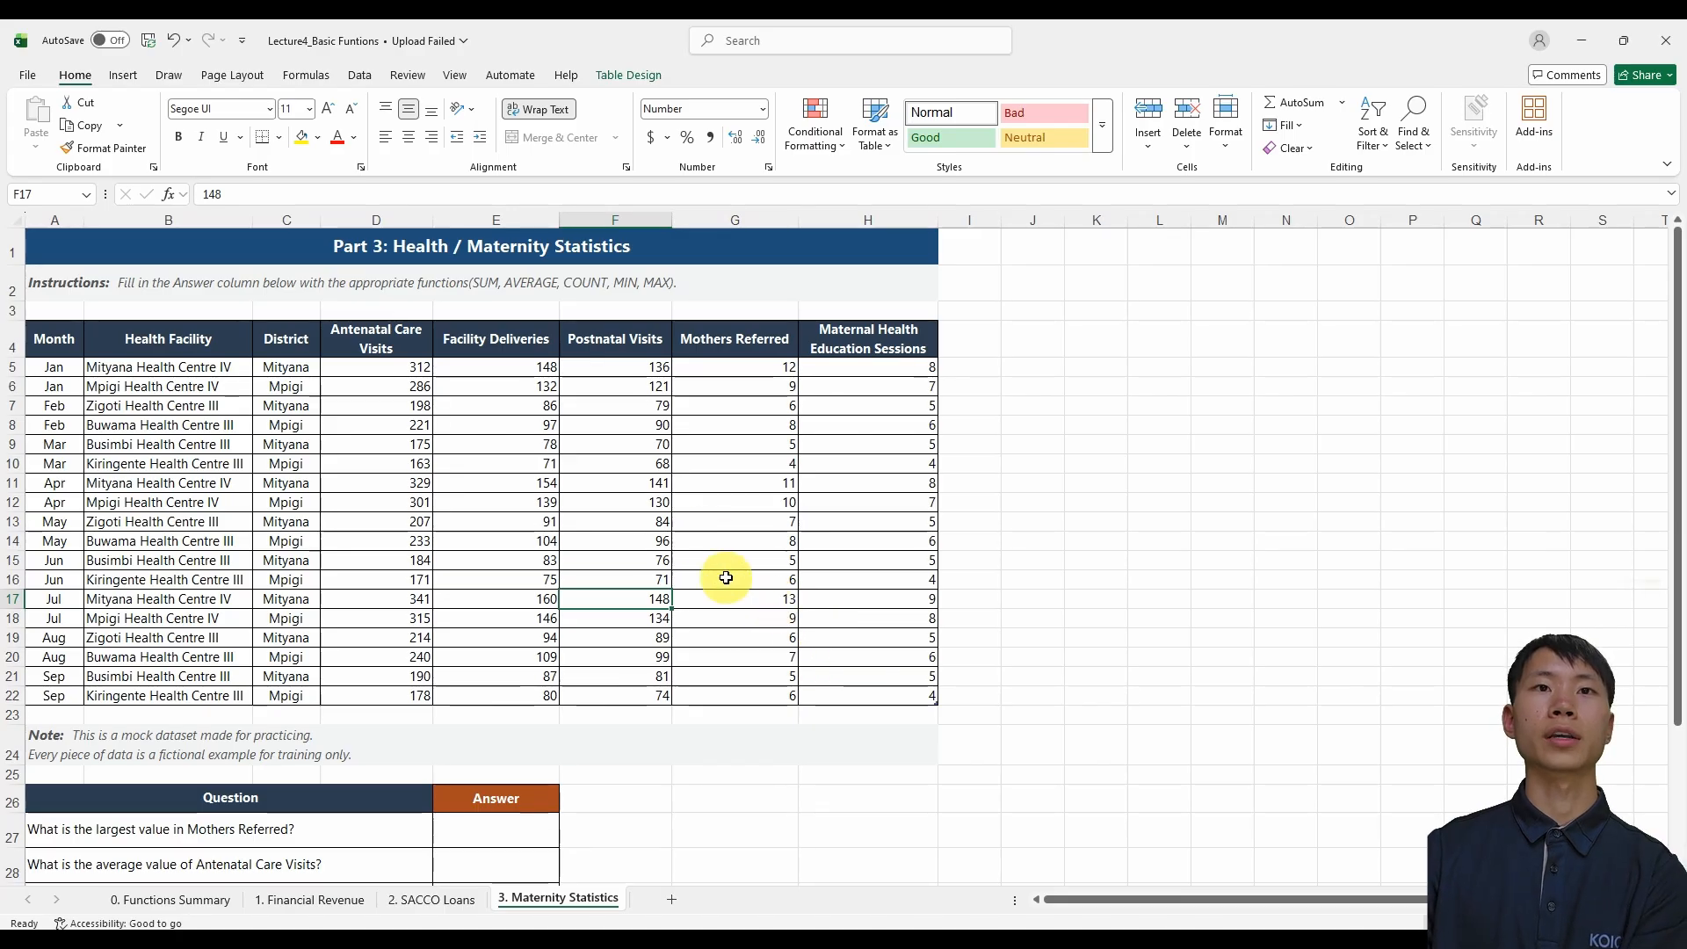
pyautogui.click(650, 80)
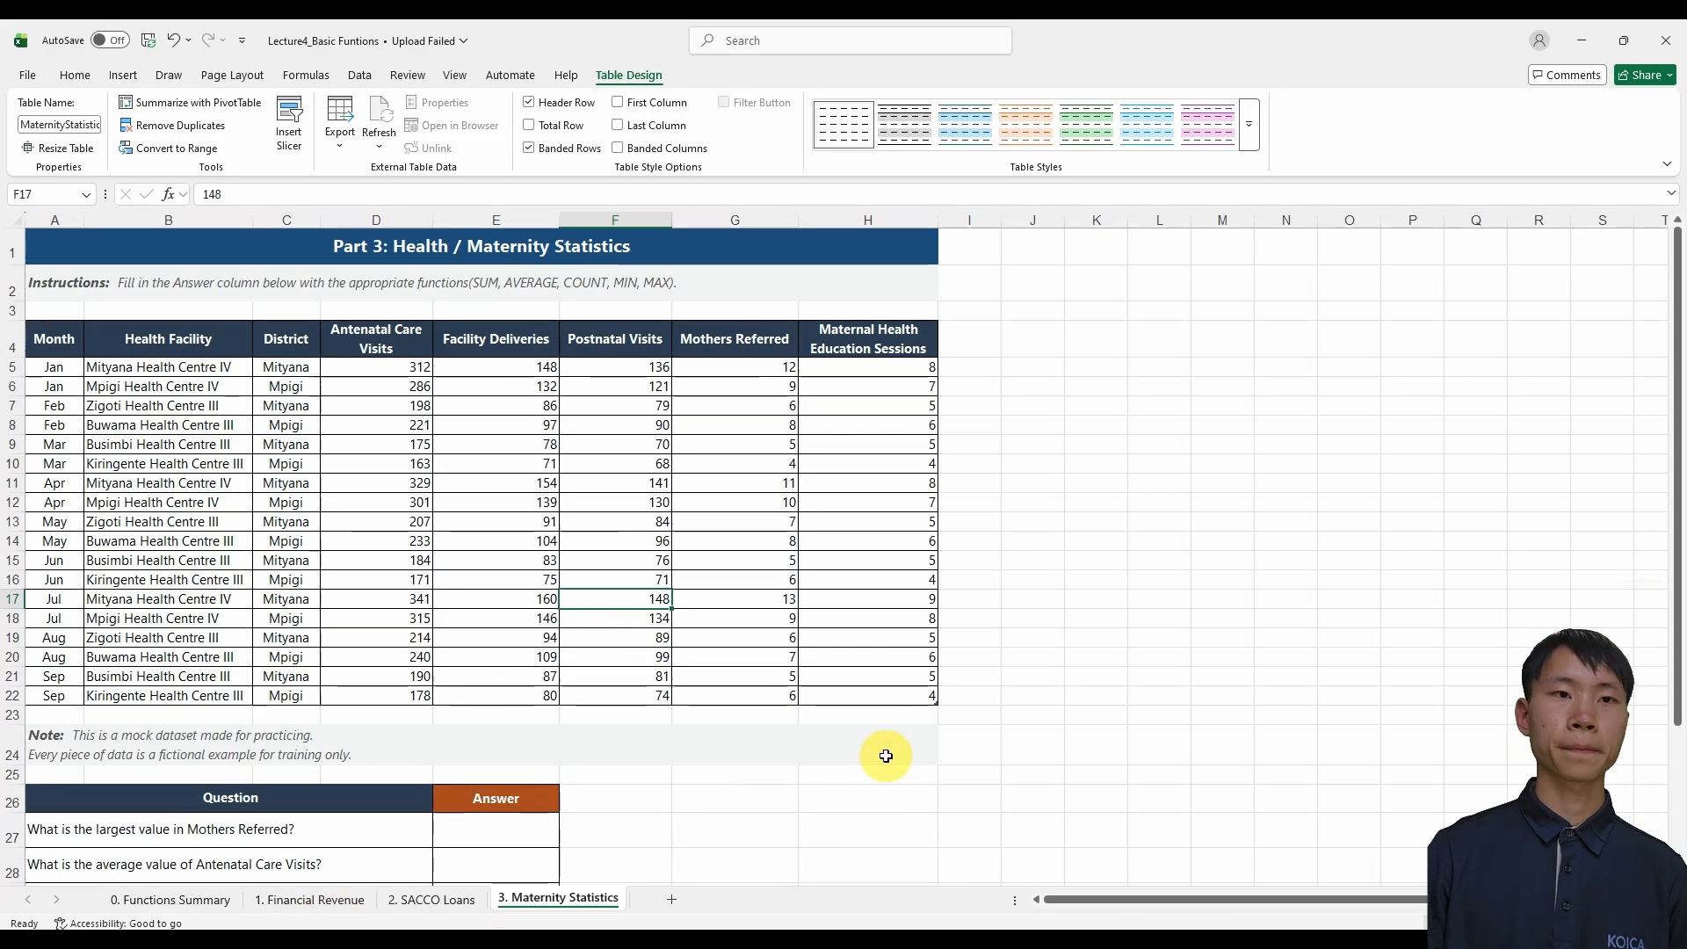
# Step: Return to the 1. Financial Revenue sheet and convert the revenue data in A4:D16 into a table with headers
pyautogui.hotkey('ctrl', 'pageup')
pyautogui.hotkey('ctrl', 'pageup')
pyautogui.scroll(2, 334, 667)
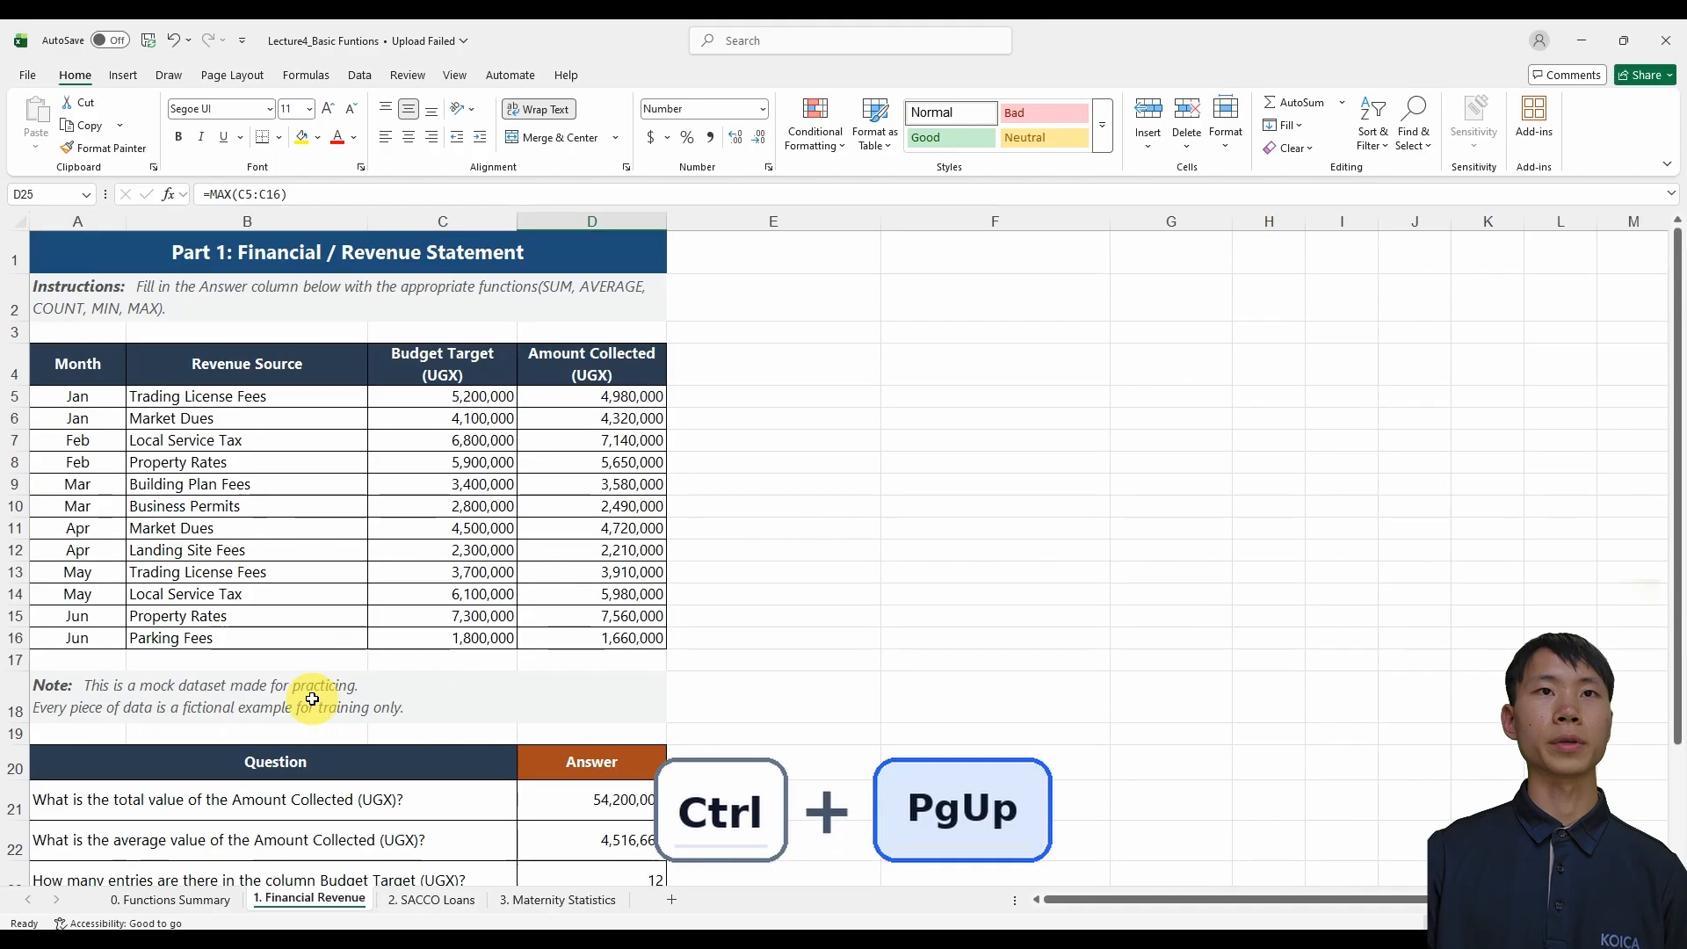
pyautogui.click(440, 552)
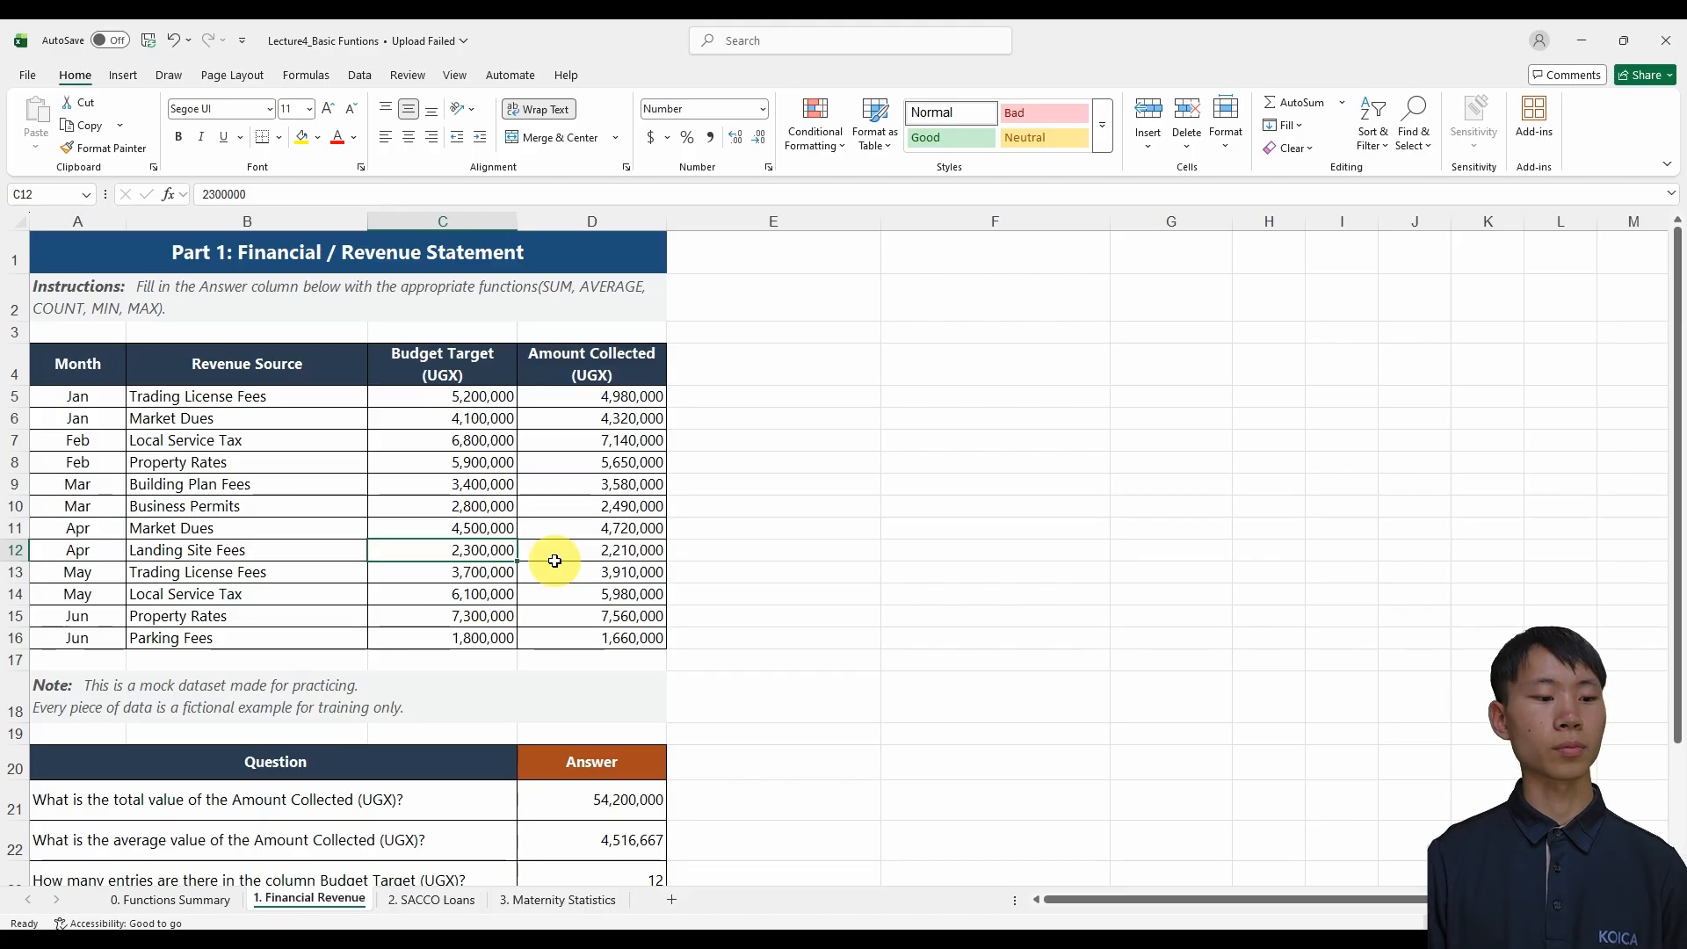
pyautogui.hotkey('ctrl', 'a')
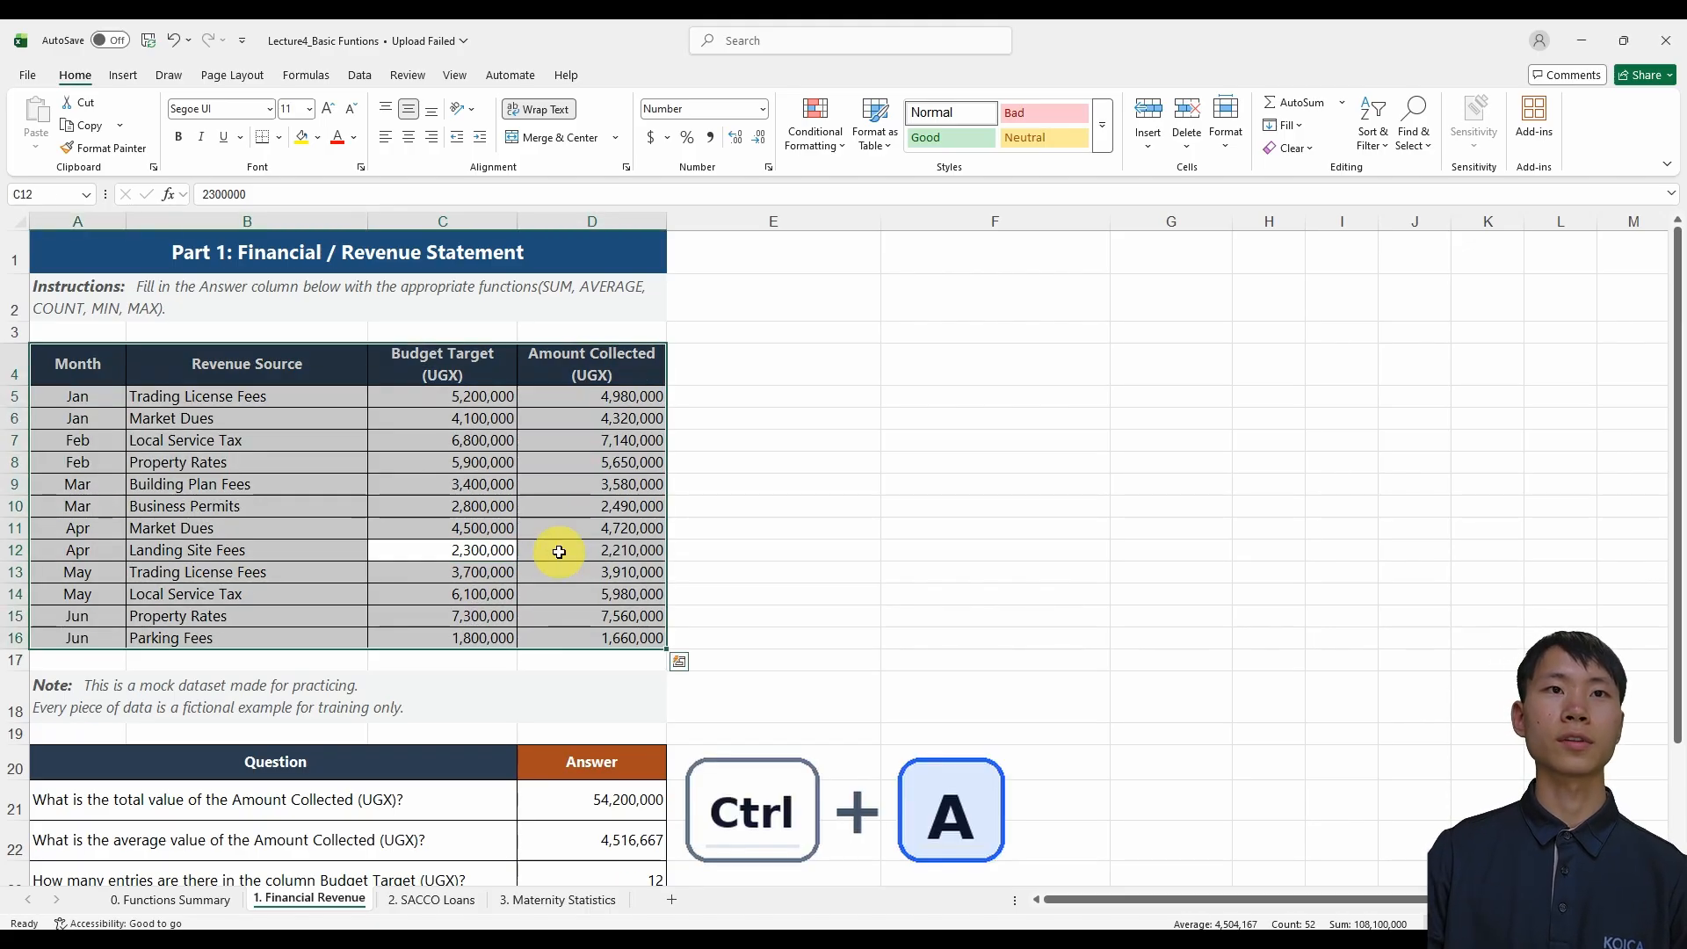
pyautogui.hotkey('ctrl', 't')
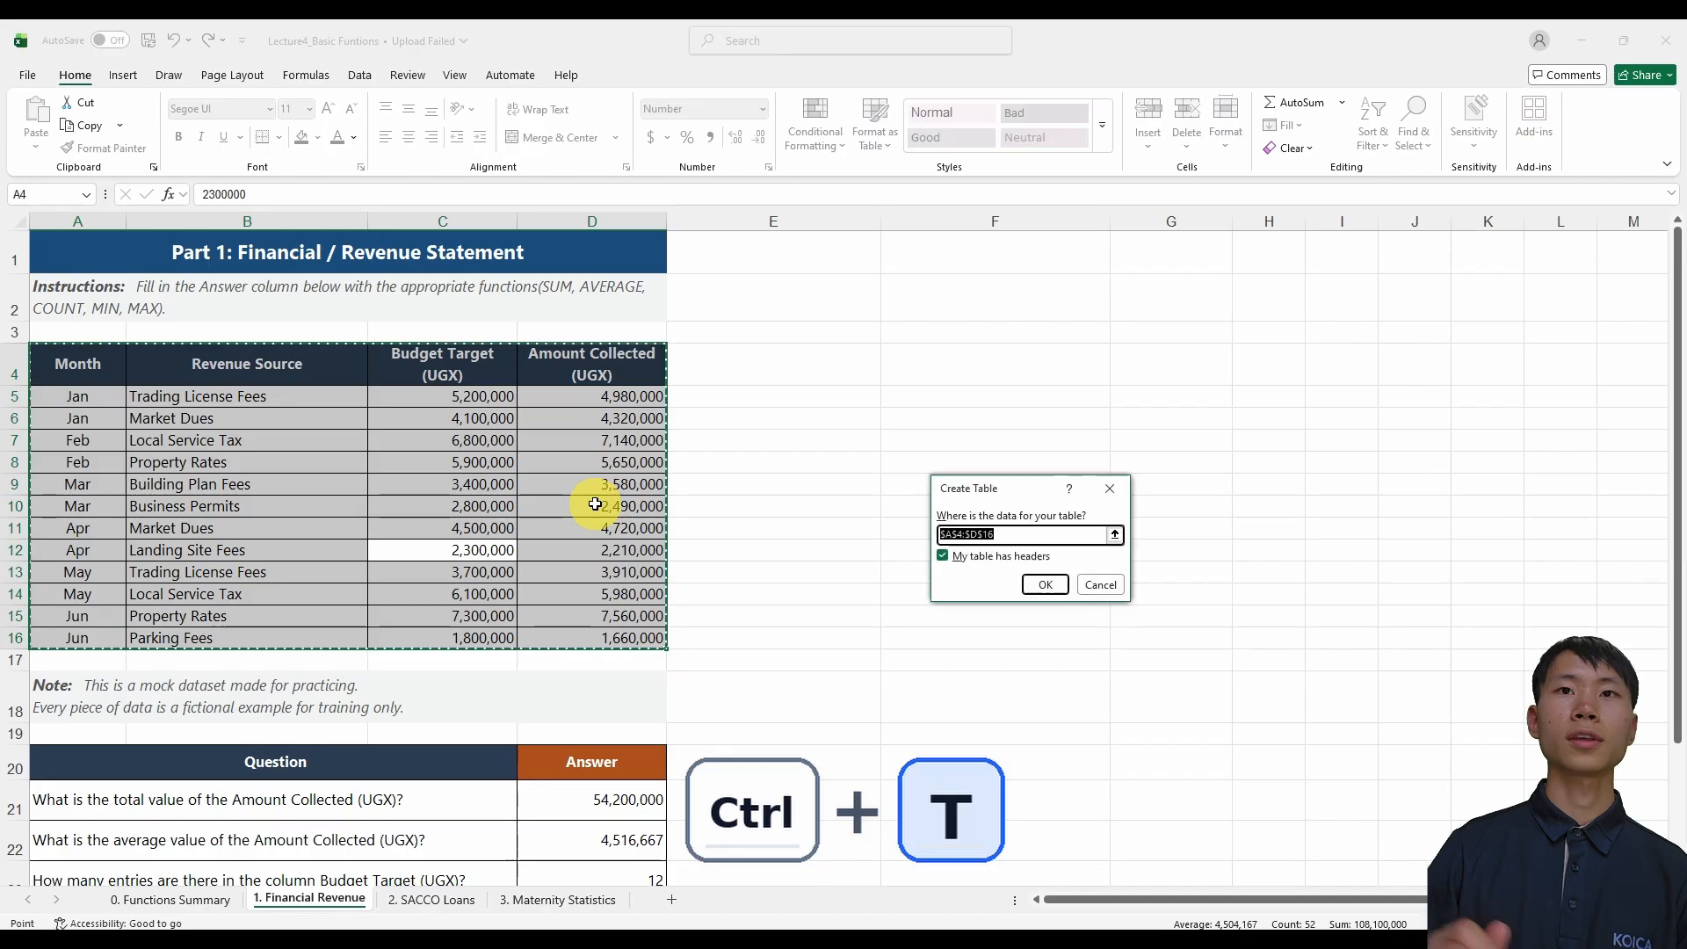
pyautogui.click(1045, 585)
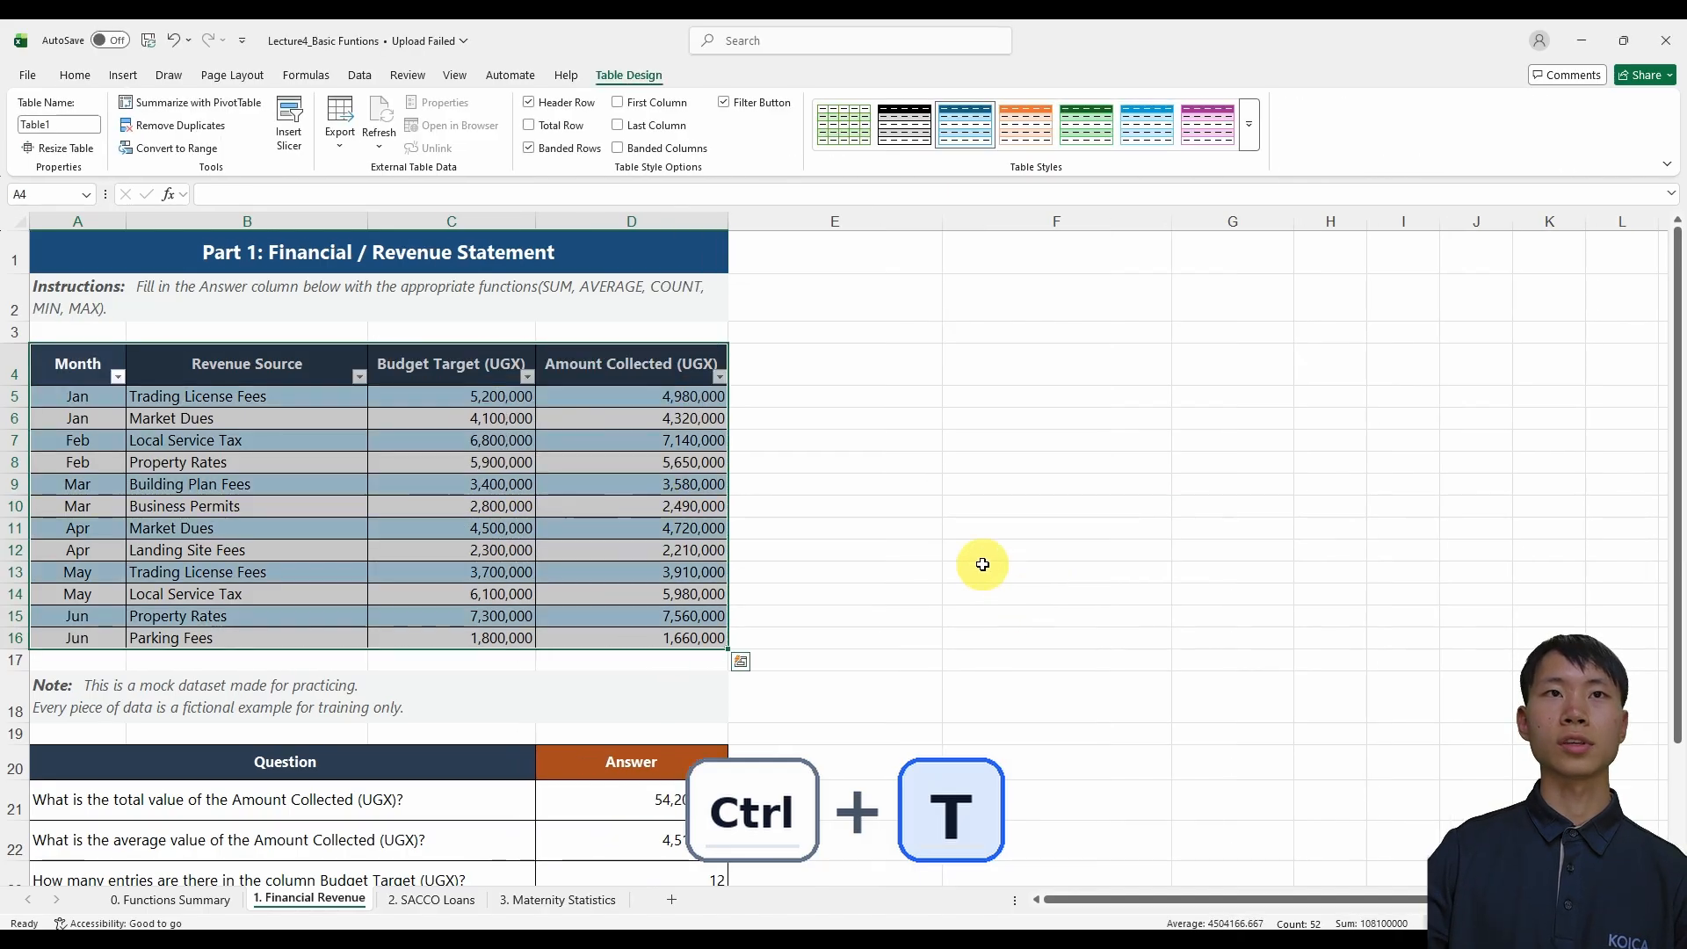
pyautogui.click(327, 505)
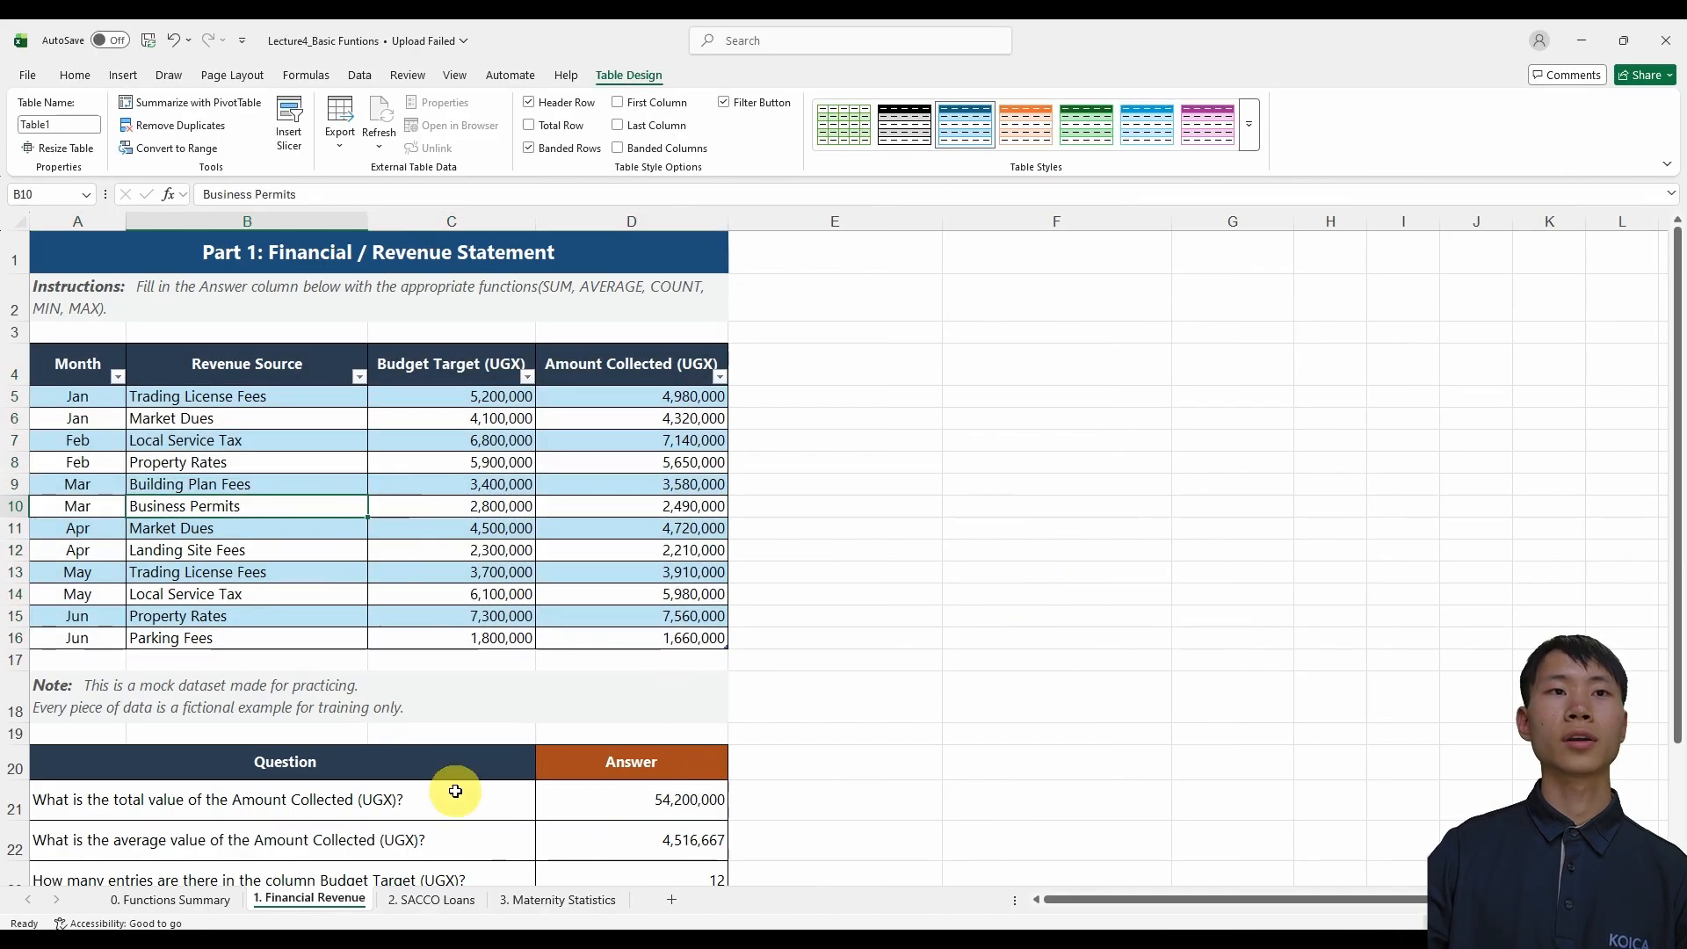
# Step: Go back to the 3. Maternity Statistics sheet and review the insert options, the maternity data and the question list
pyautogui.click(562, 900)
pyautogui.scroll(-1, 747, 618)
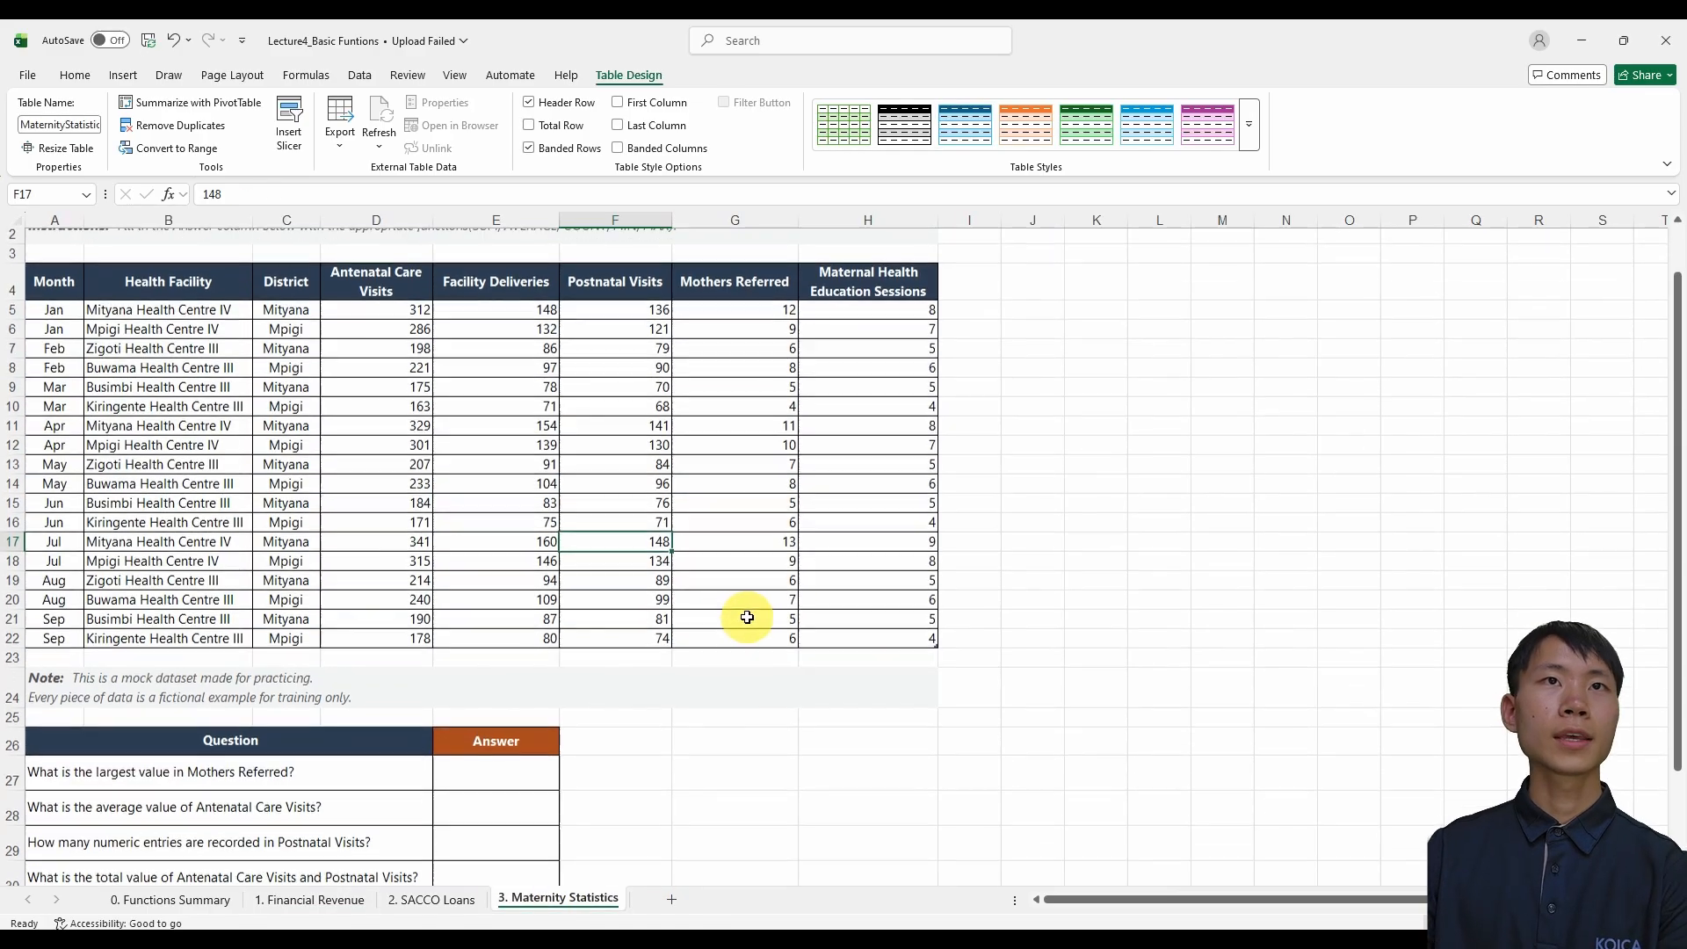
pyautogui.click(123, 77)
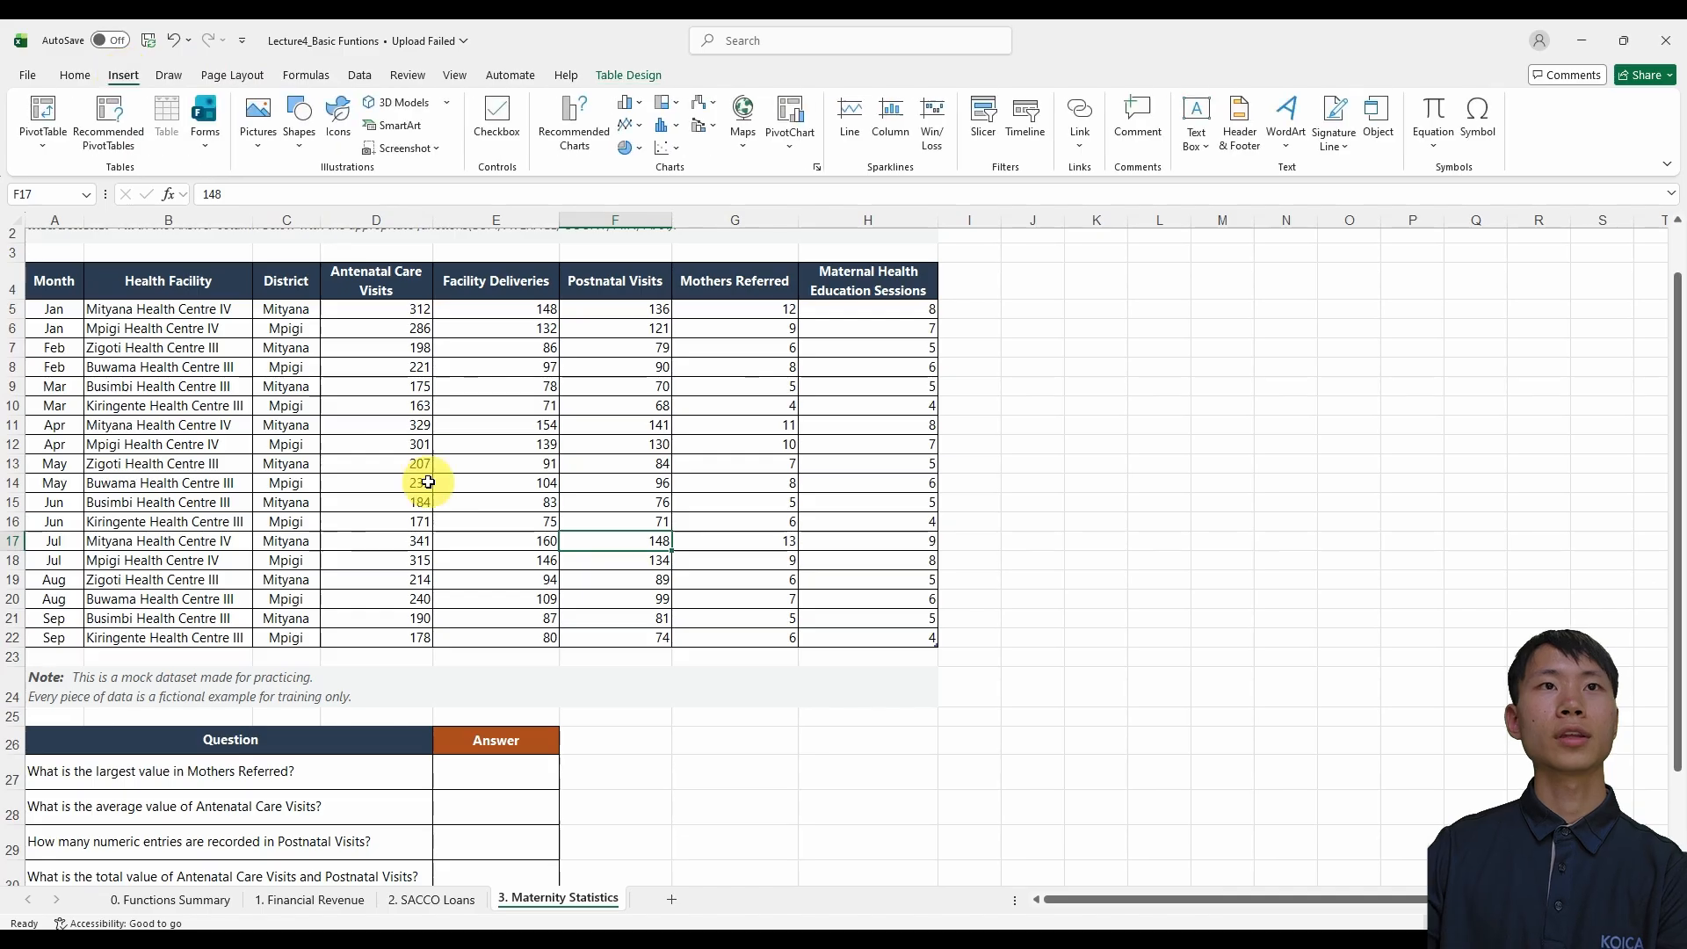
pyautogui.scroll(1, 439, 536)
pyautogui.scroll(-1, 422, 614)
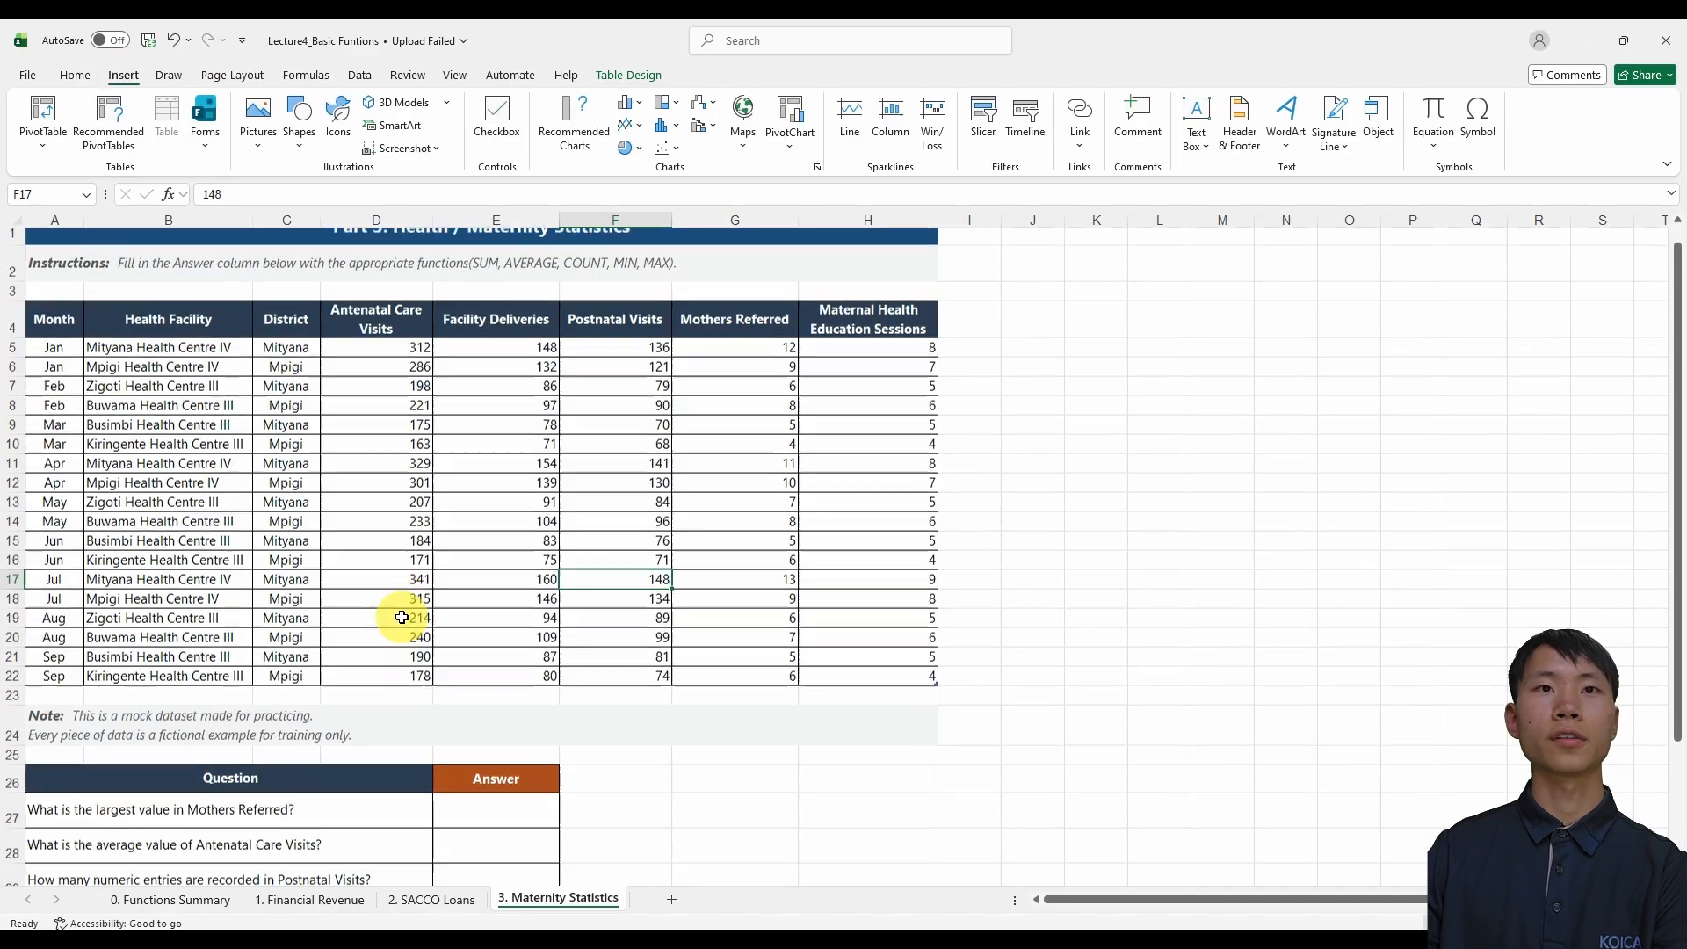
# Step: Answer the largest Mothers Referred question in E27 with a MAX formula over the table's Mothers Referred column
pyautogui.click(491, 777)
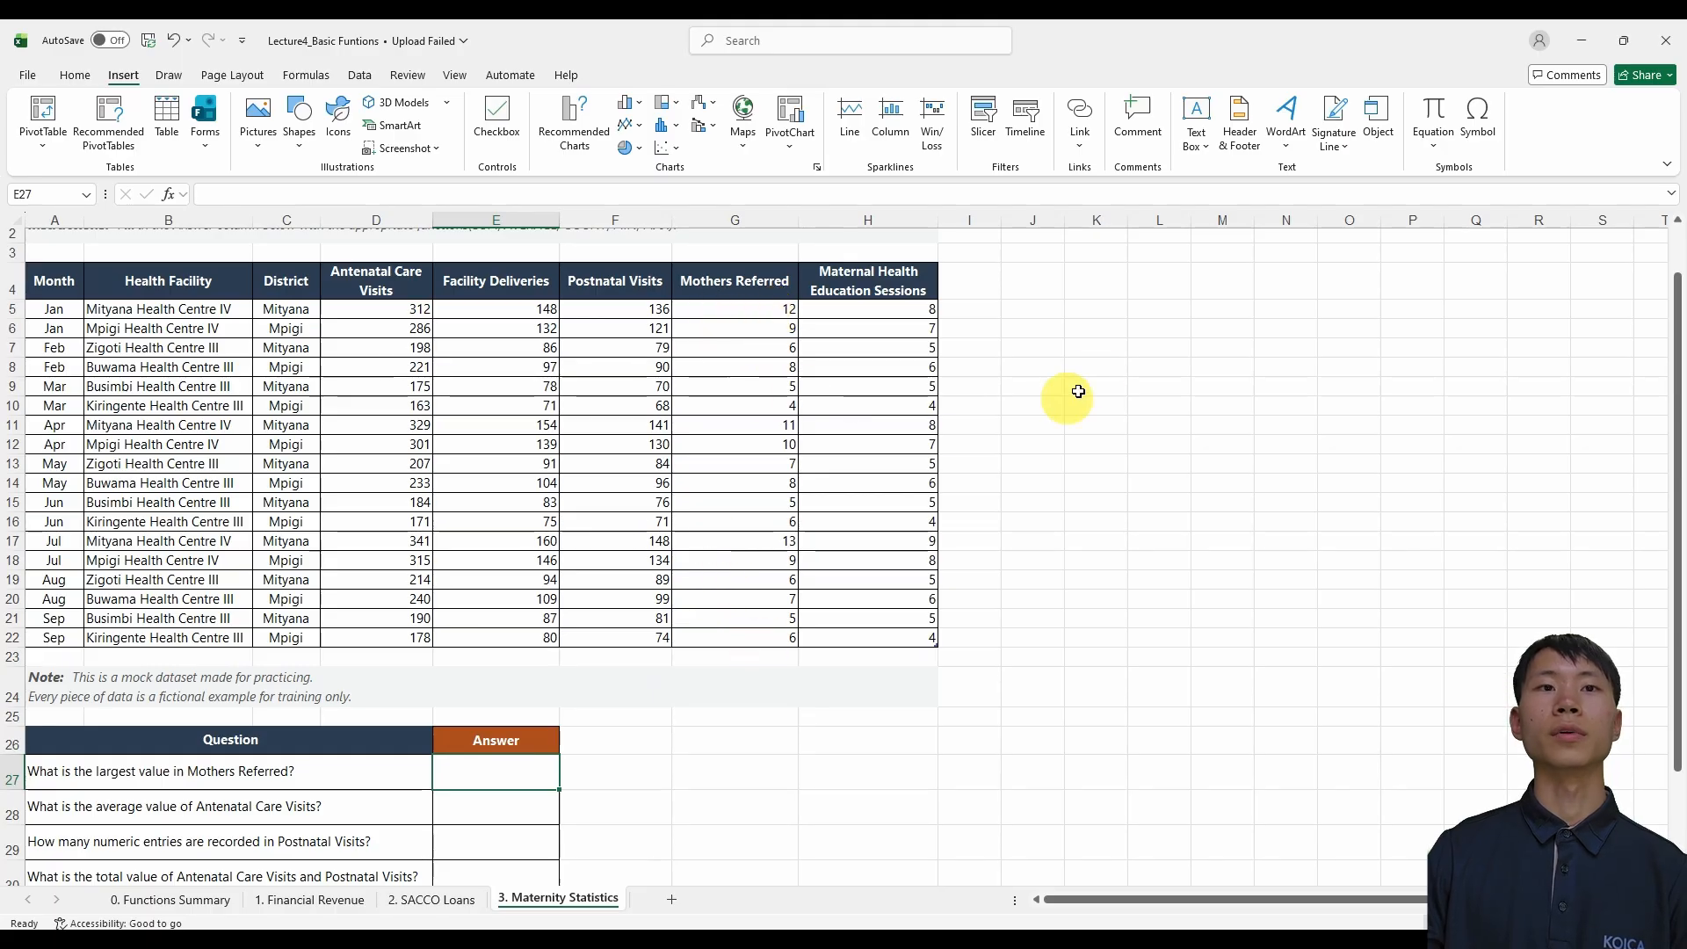
pyautogui.write('ma')
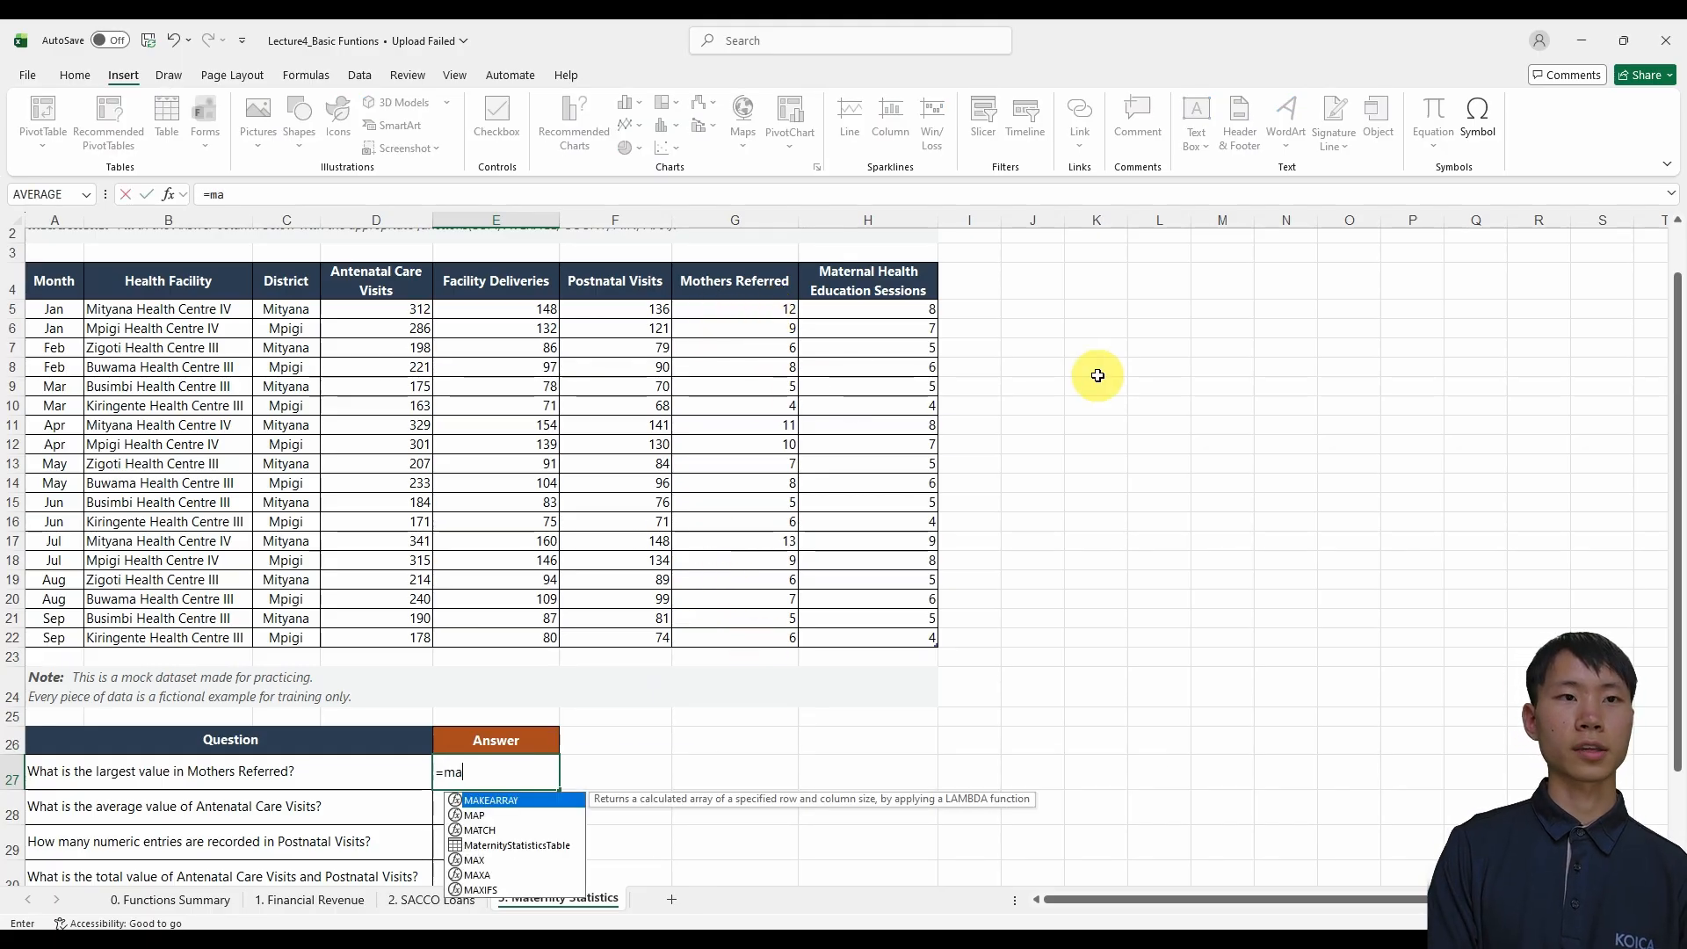
pyautogui.write('x')
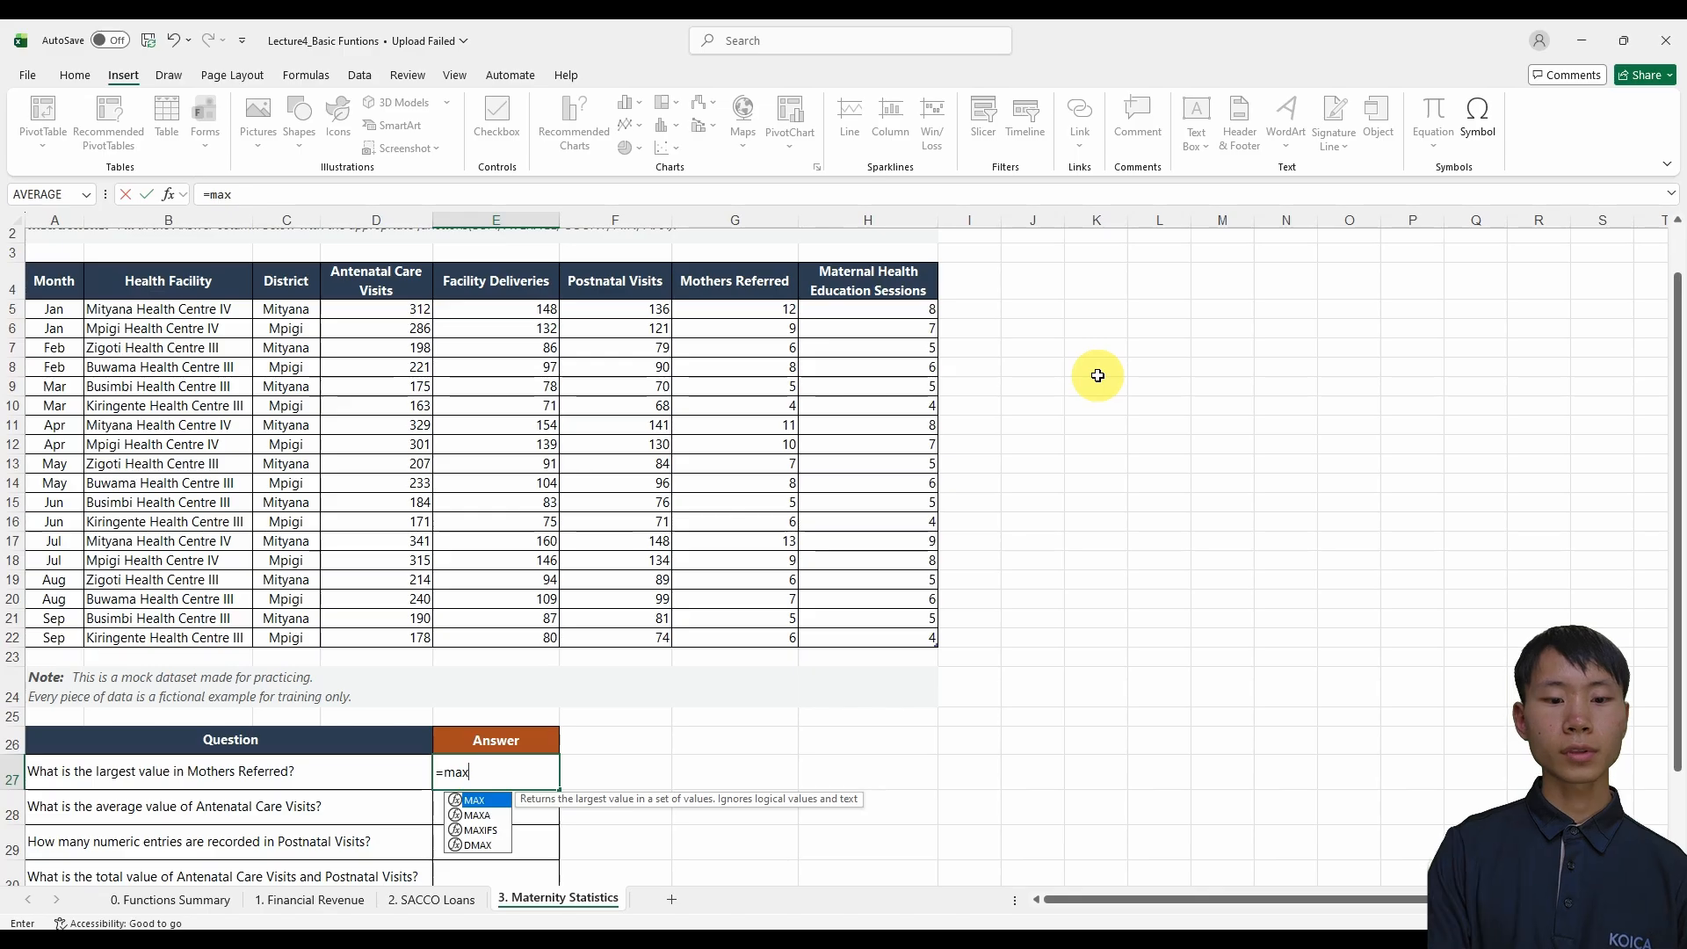
pyautogui.write('(')
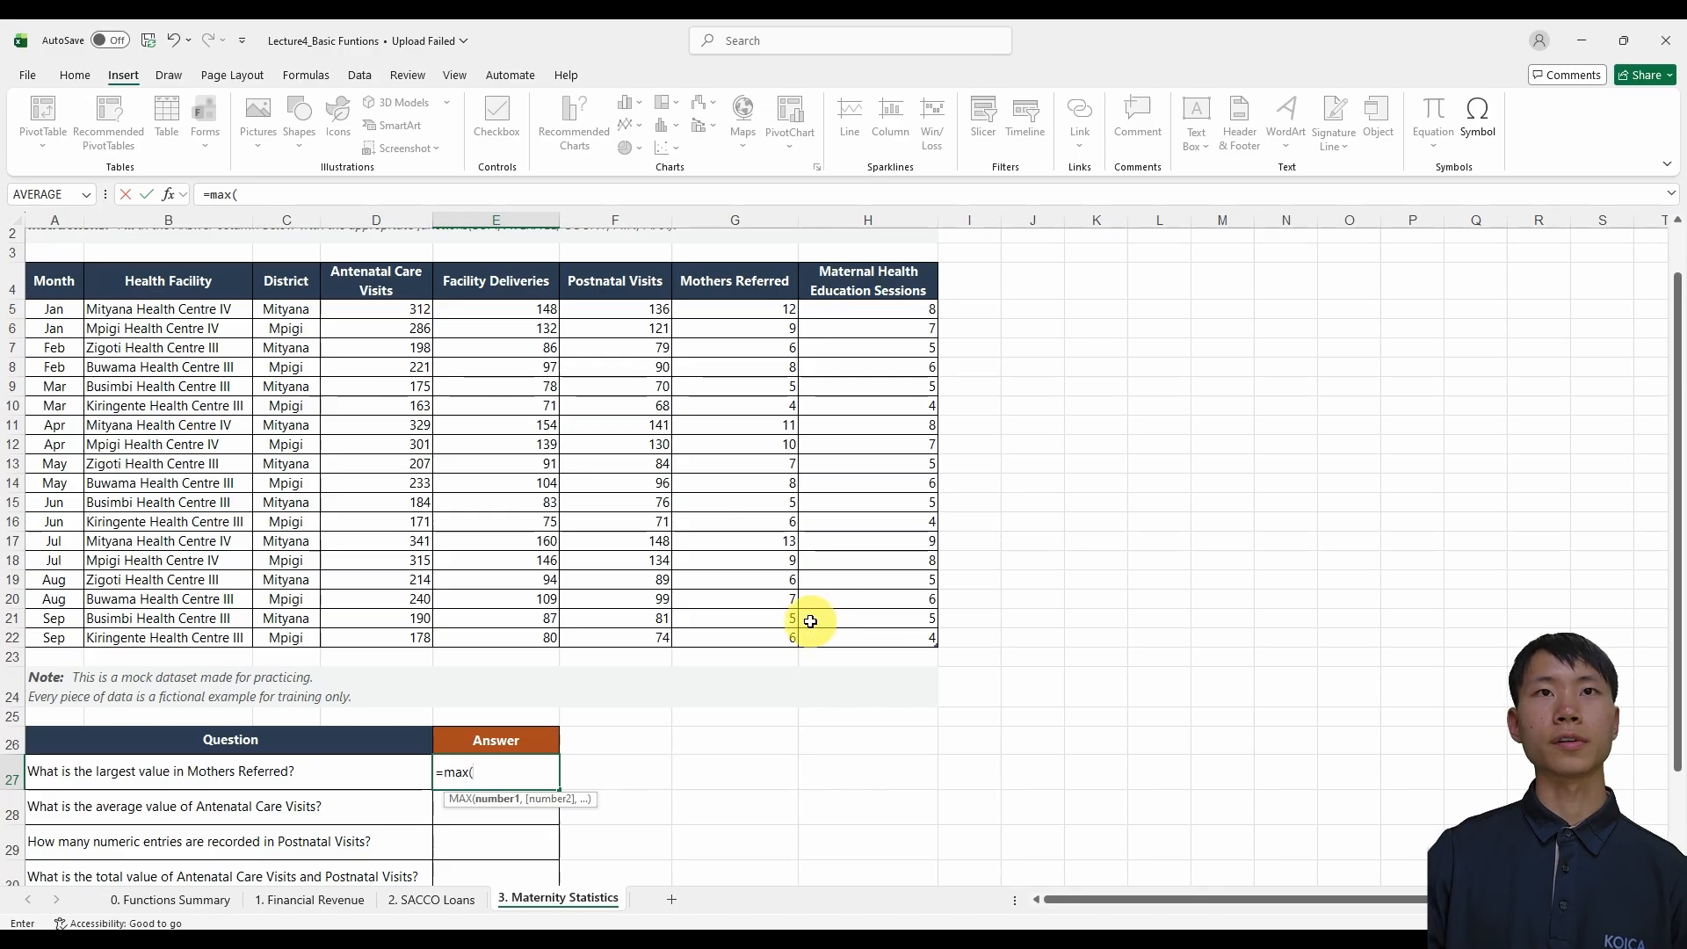
pyautogui.scroll(1, 809, 622)
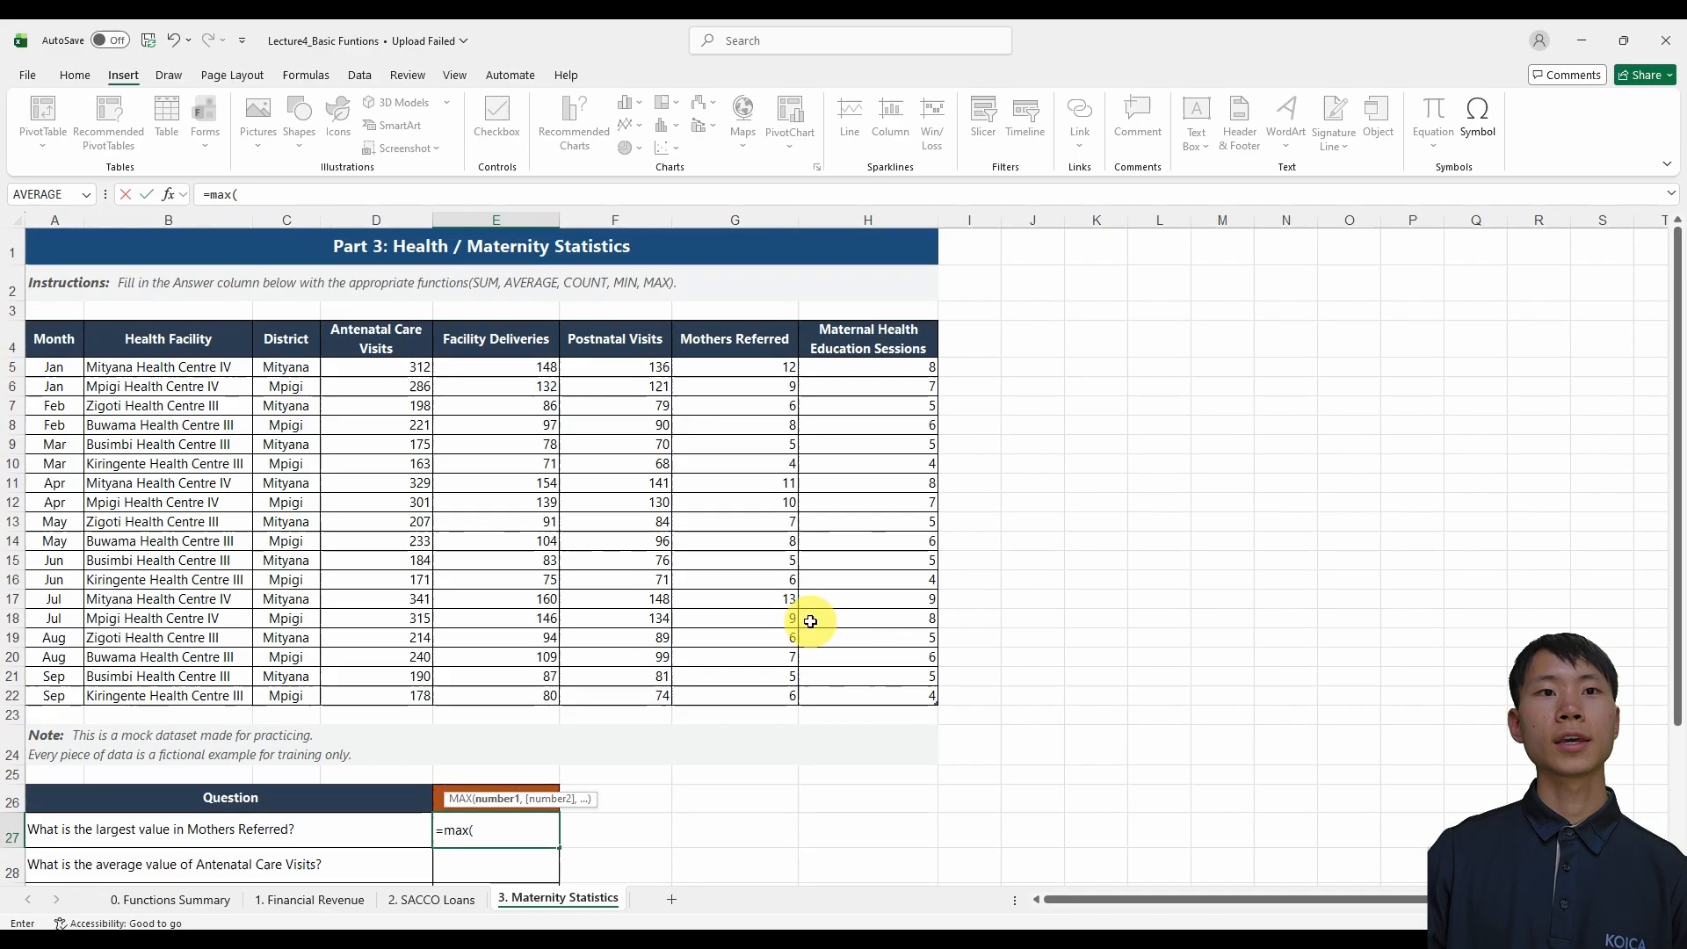
pyautogui.click(767, 367)
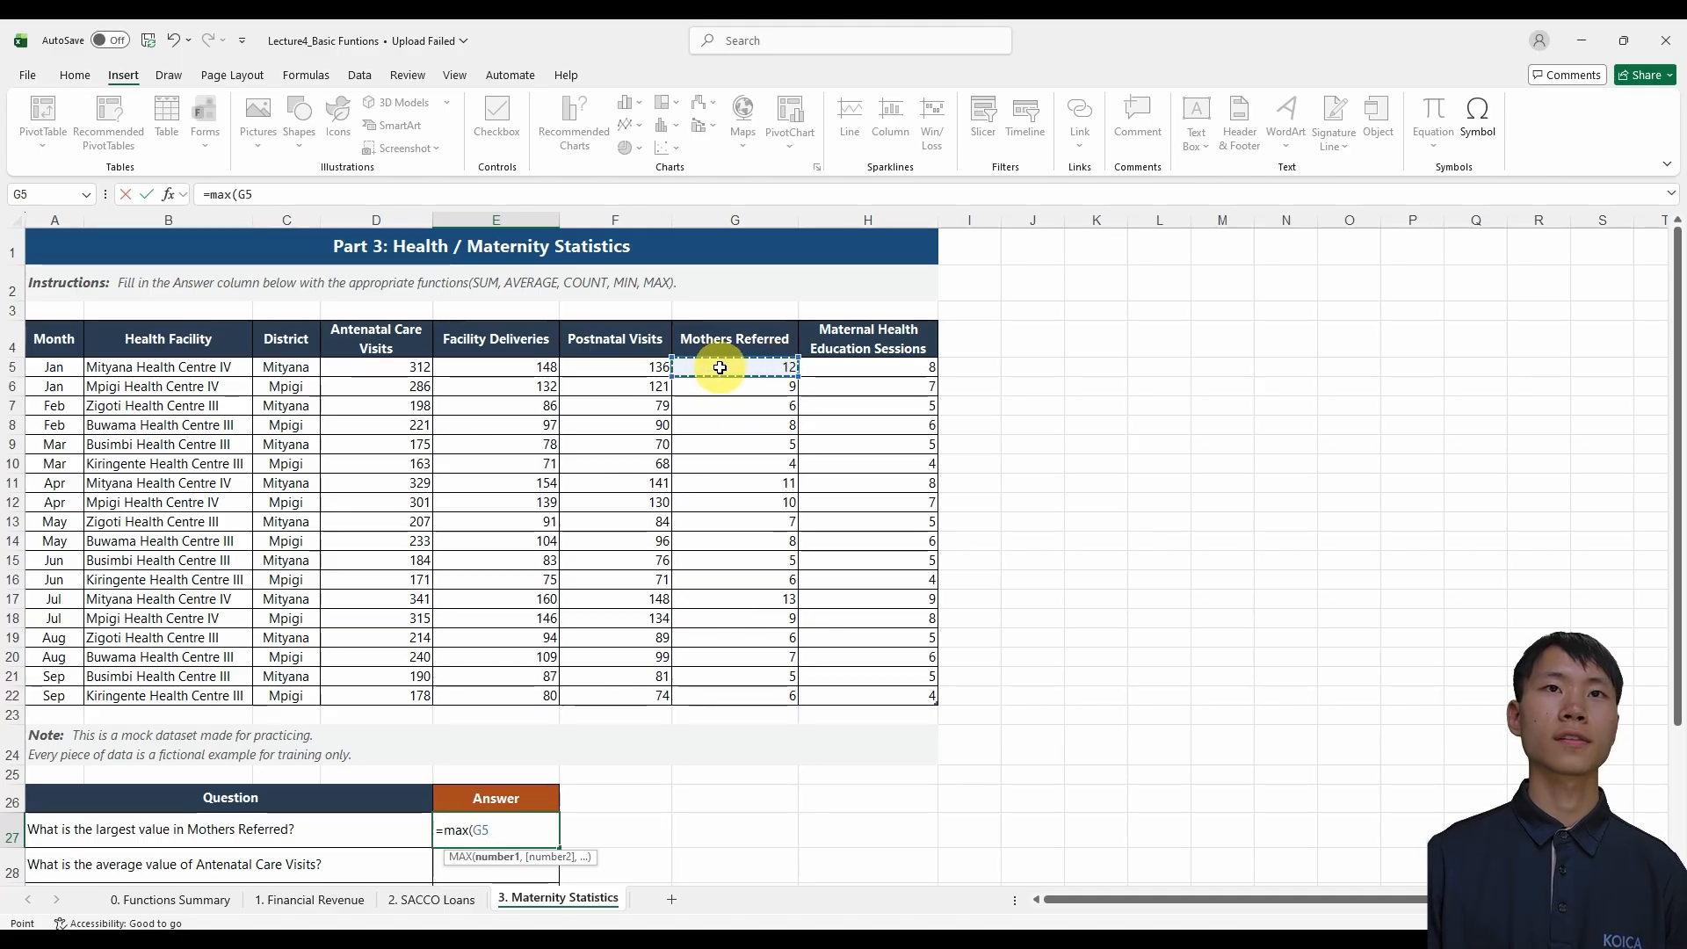
pyautogui.hotkey('ctrl', 'shift', 'Down')
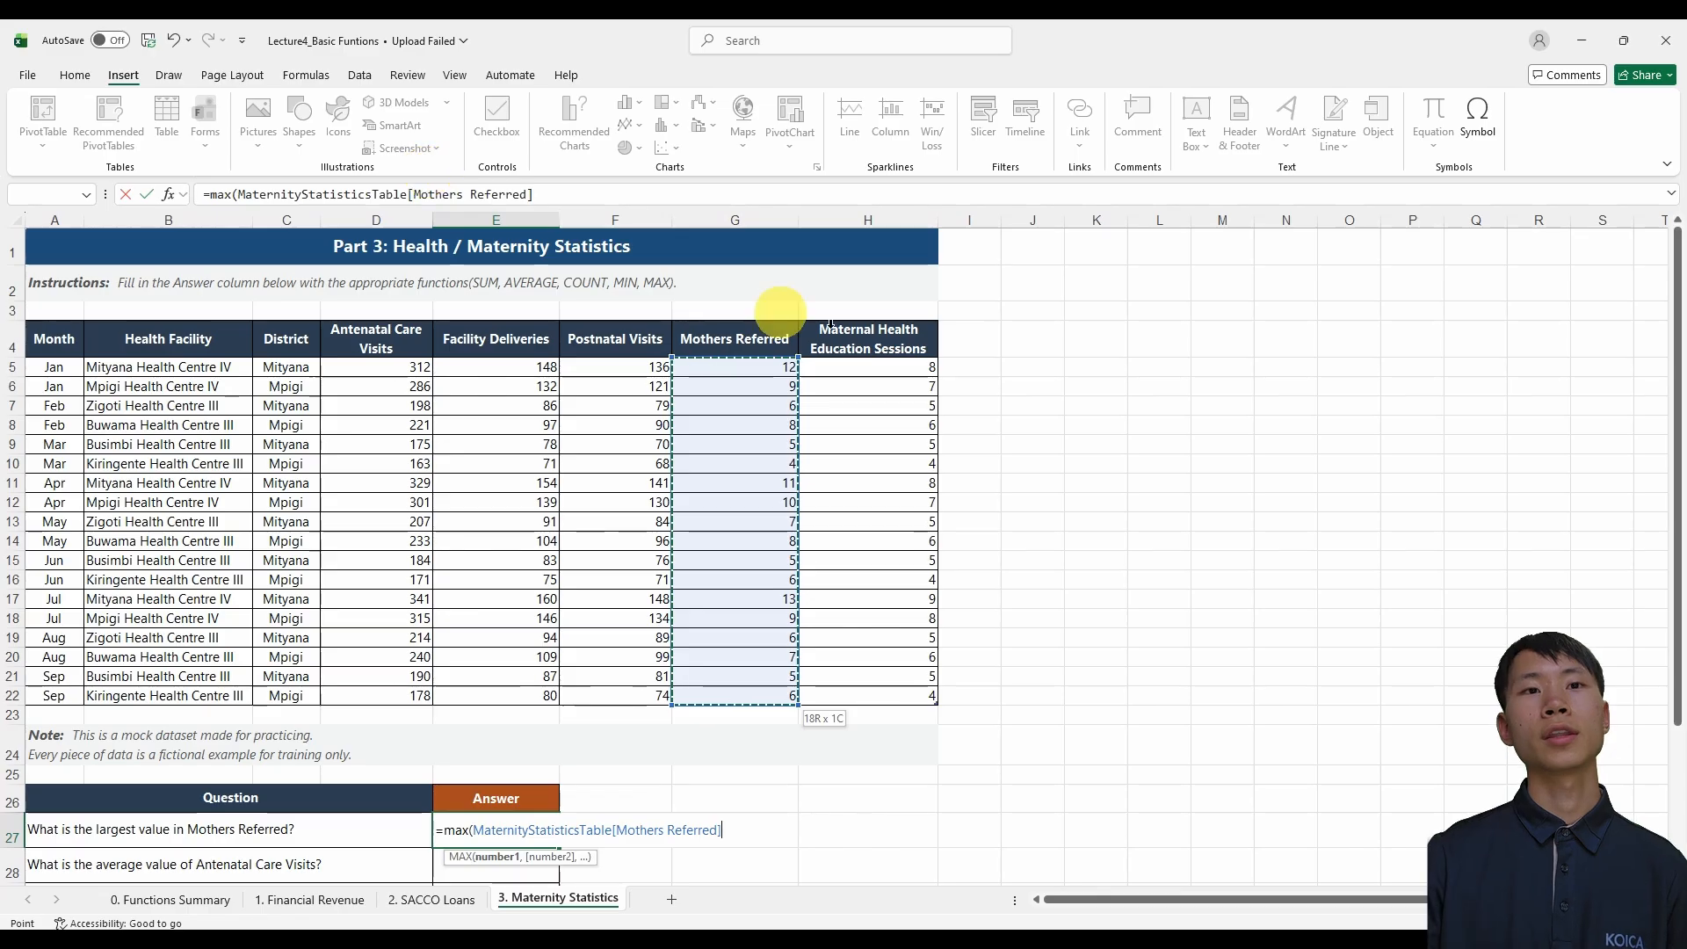
pyautogui.press('Return')
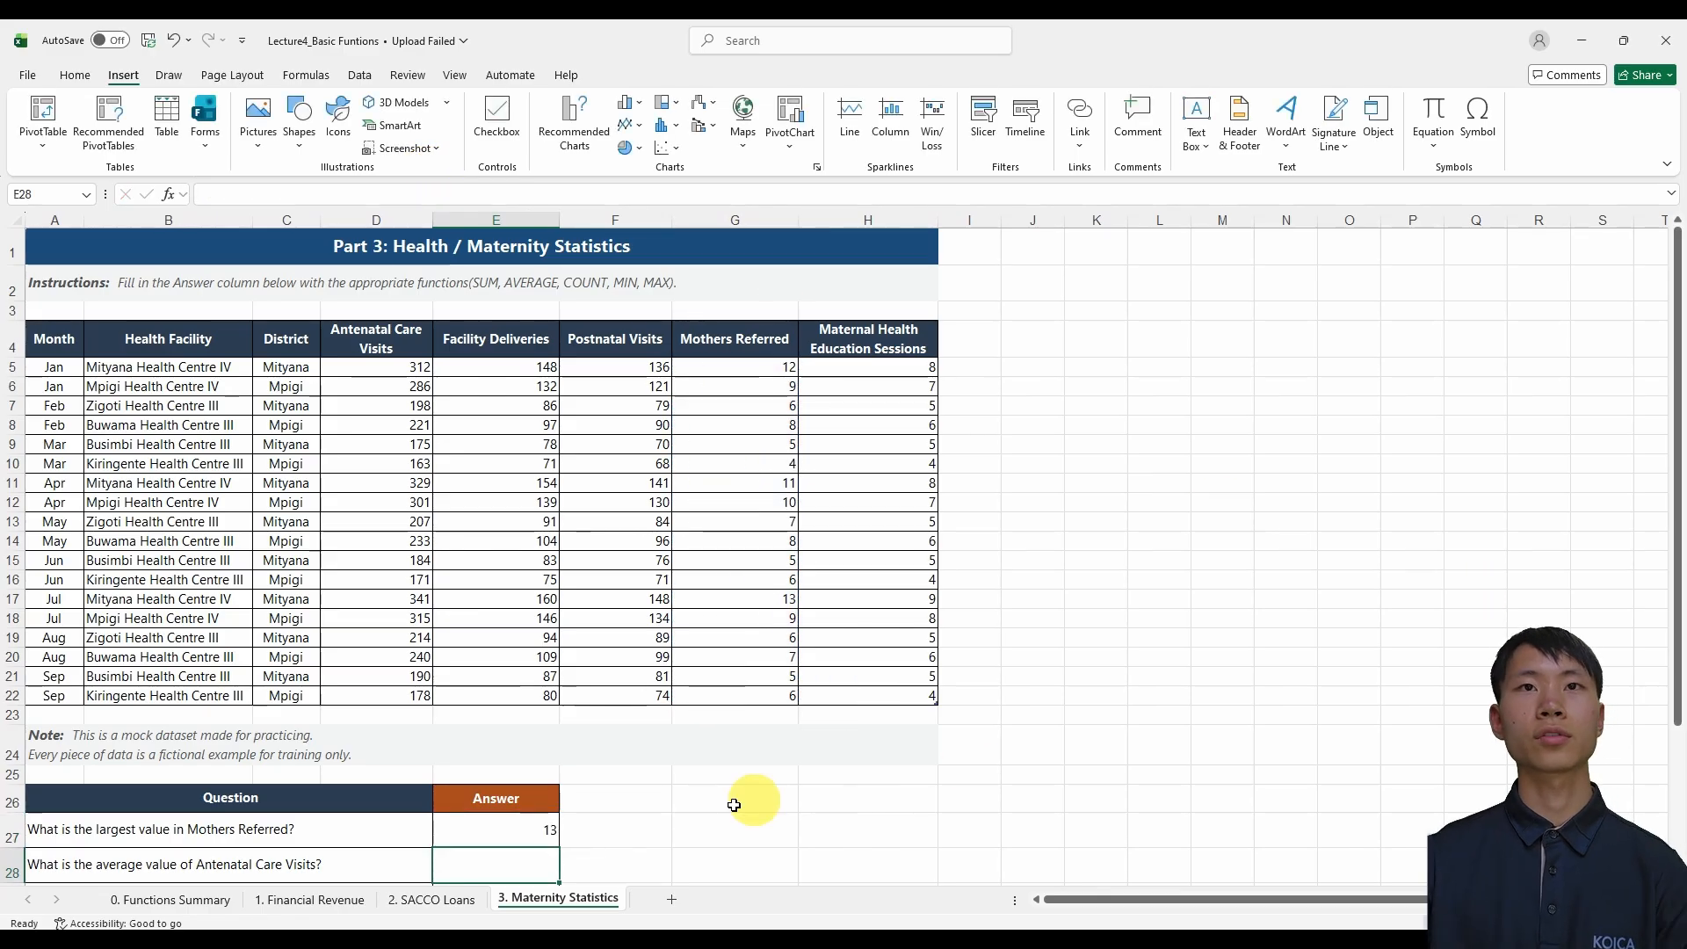
# Step: Check the MAX answer against the Mothers Referred data and read the question about total Antenatal Care and Postnatal Visits
pyautogui.click(514, 839)
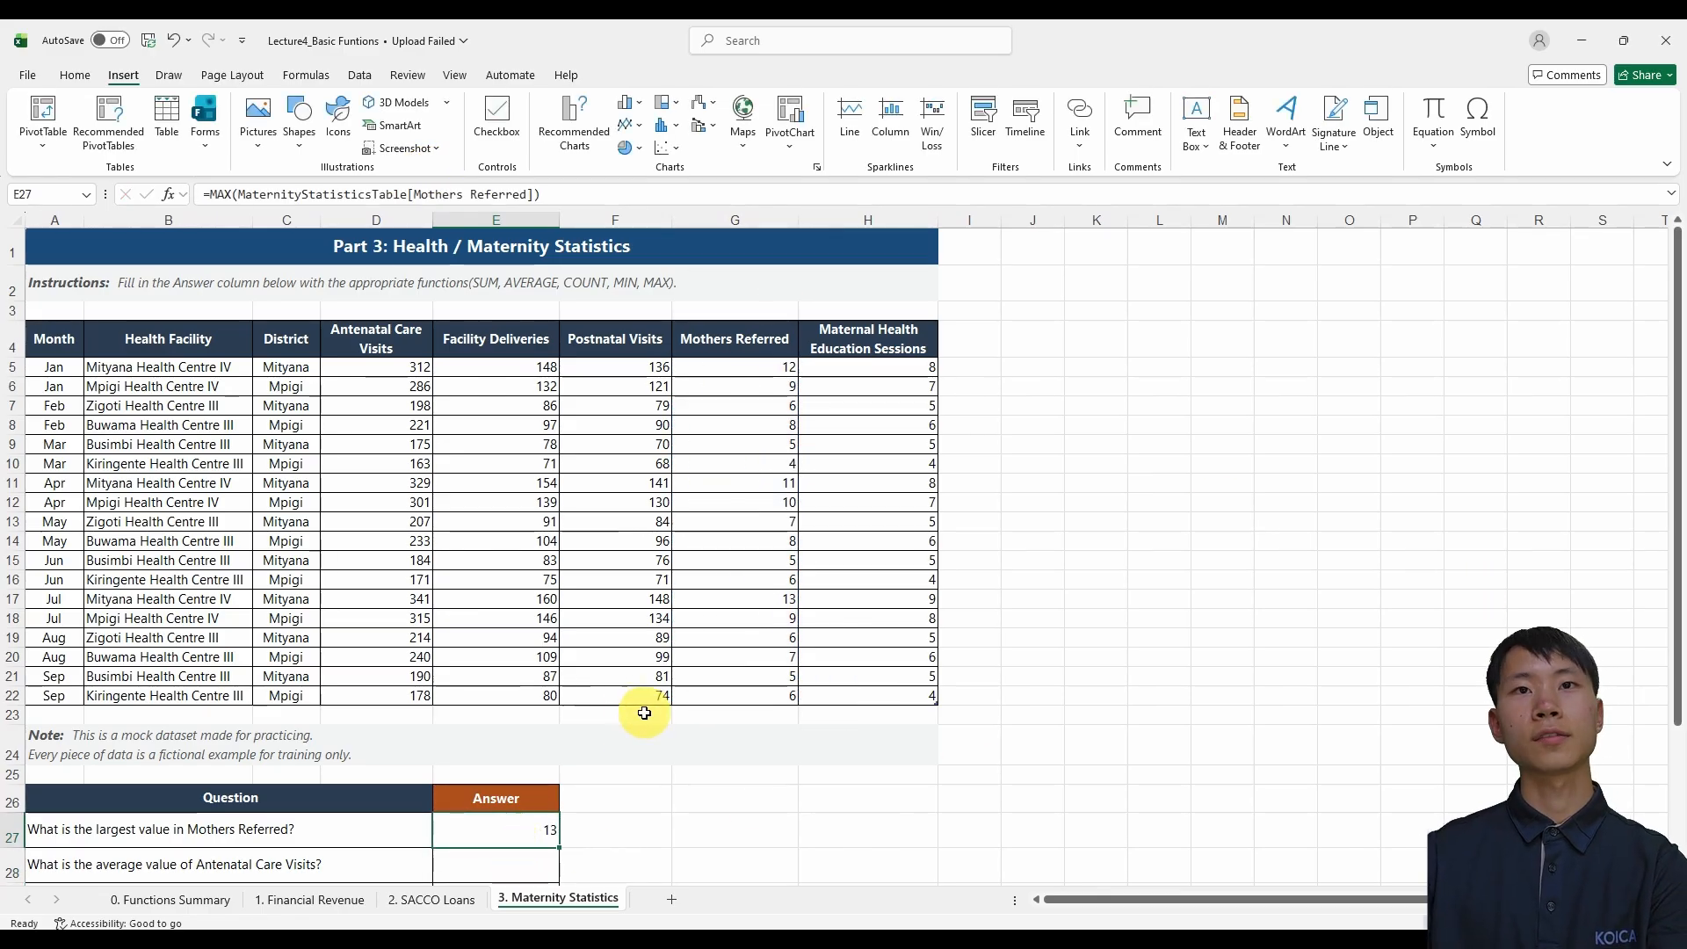
pyautogui.click(755, 597)
pyautogui.scroll(-1, 640, 715)
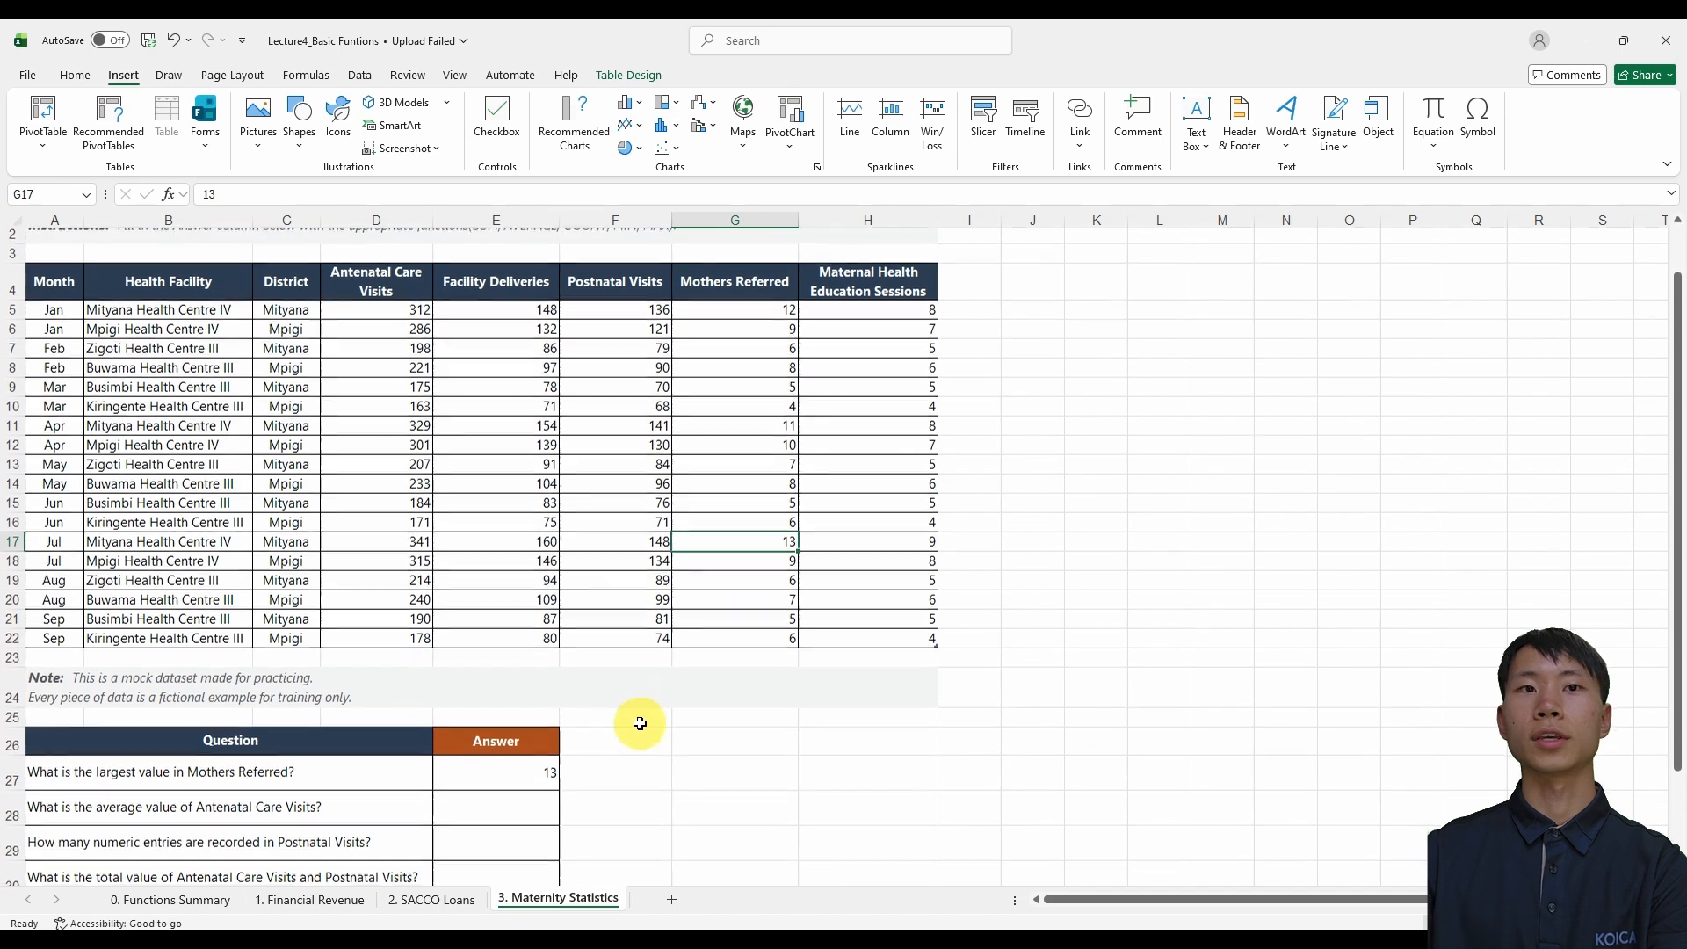
pyautogui.scroll(-1, 641, 719)
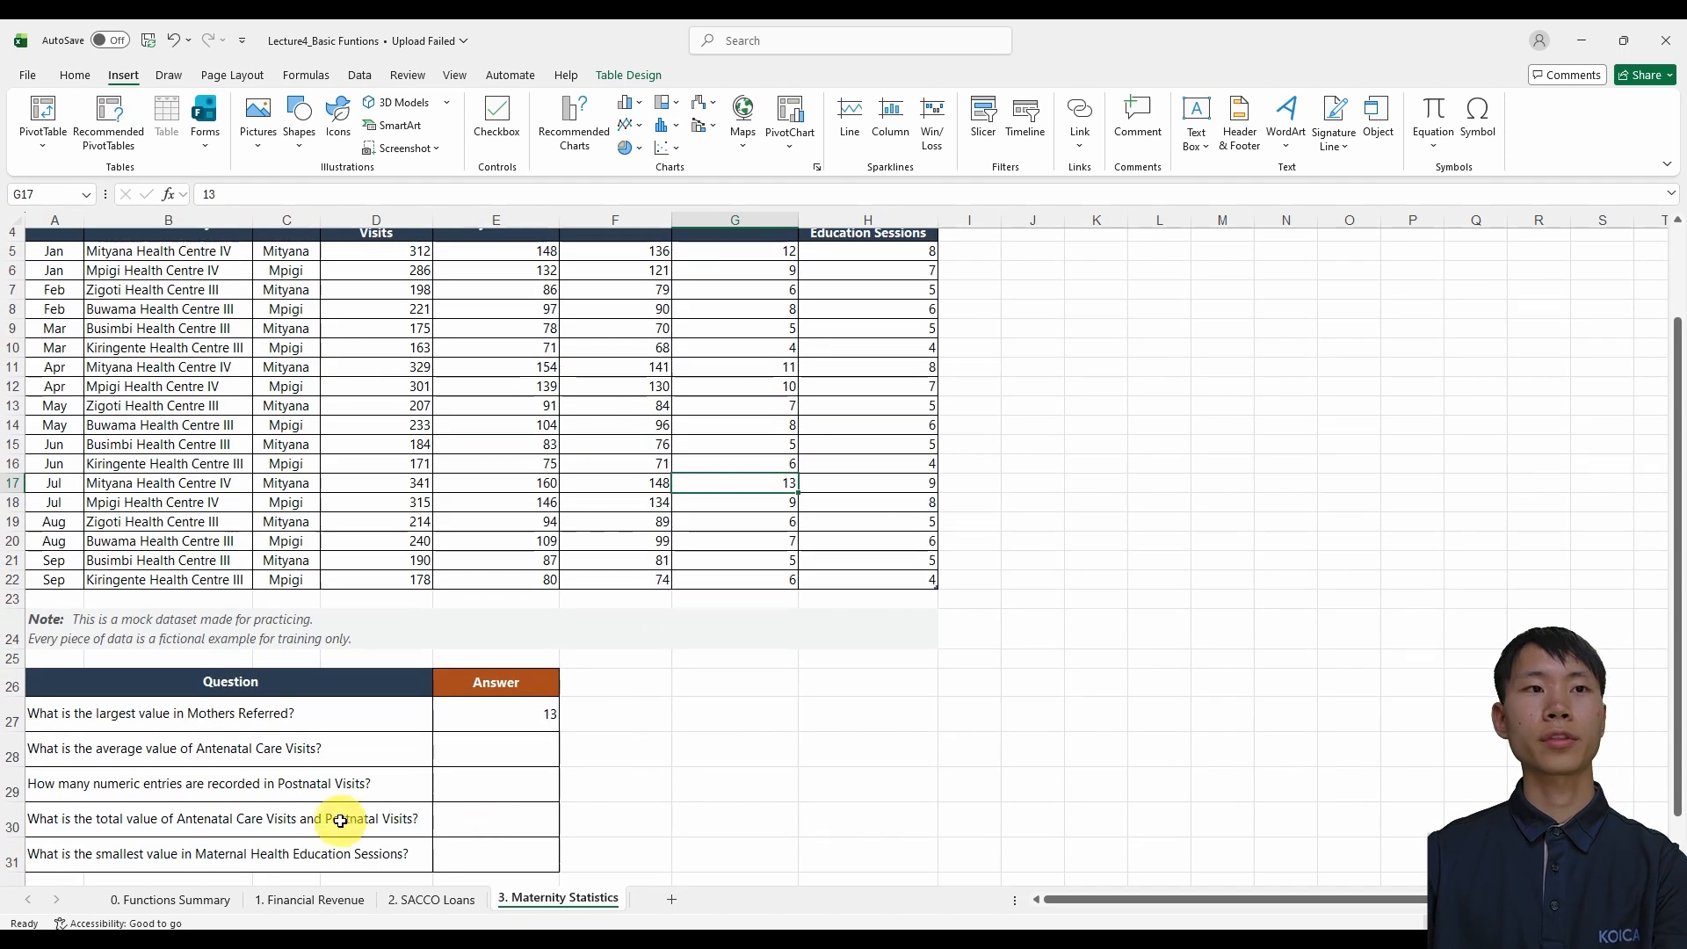
pyautogui.click(340, 821)
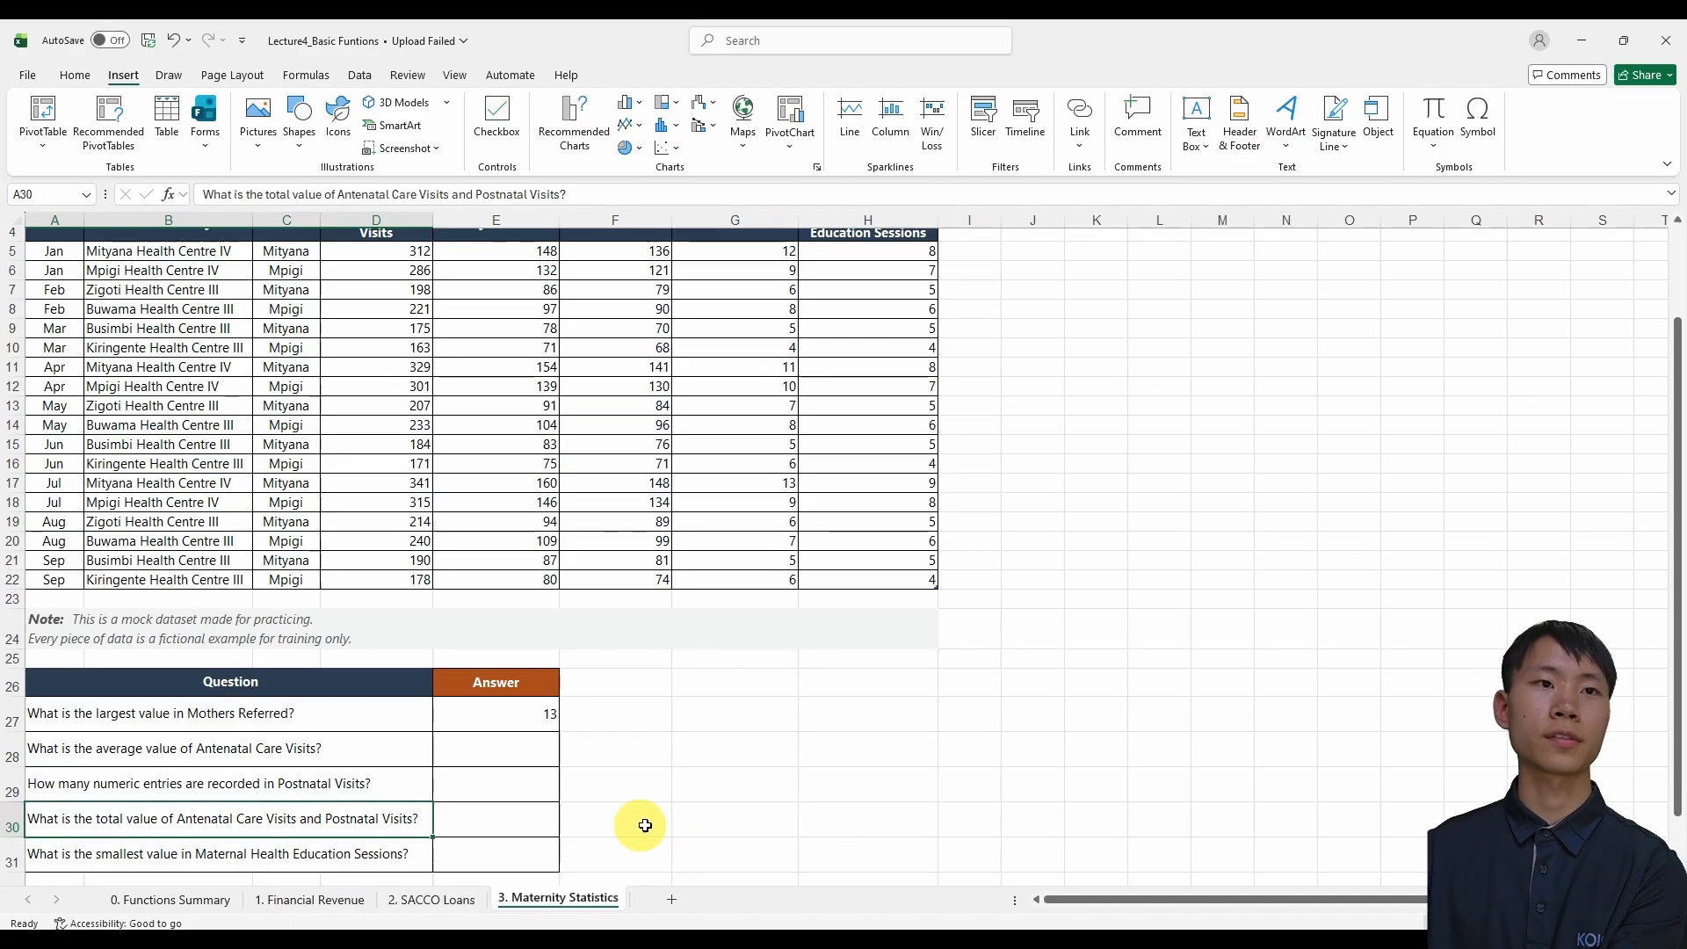
pyautogui.click(530, 826)
pyautogui.click(387, 820)
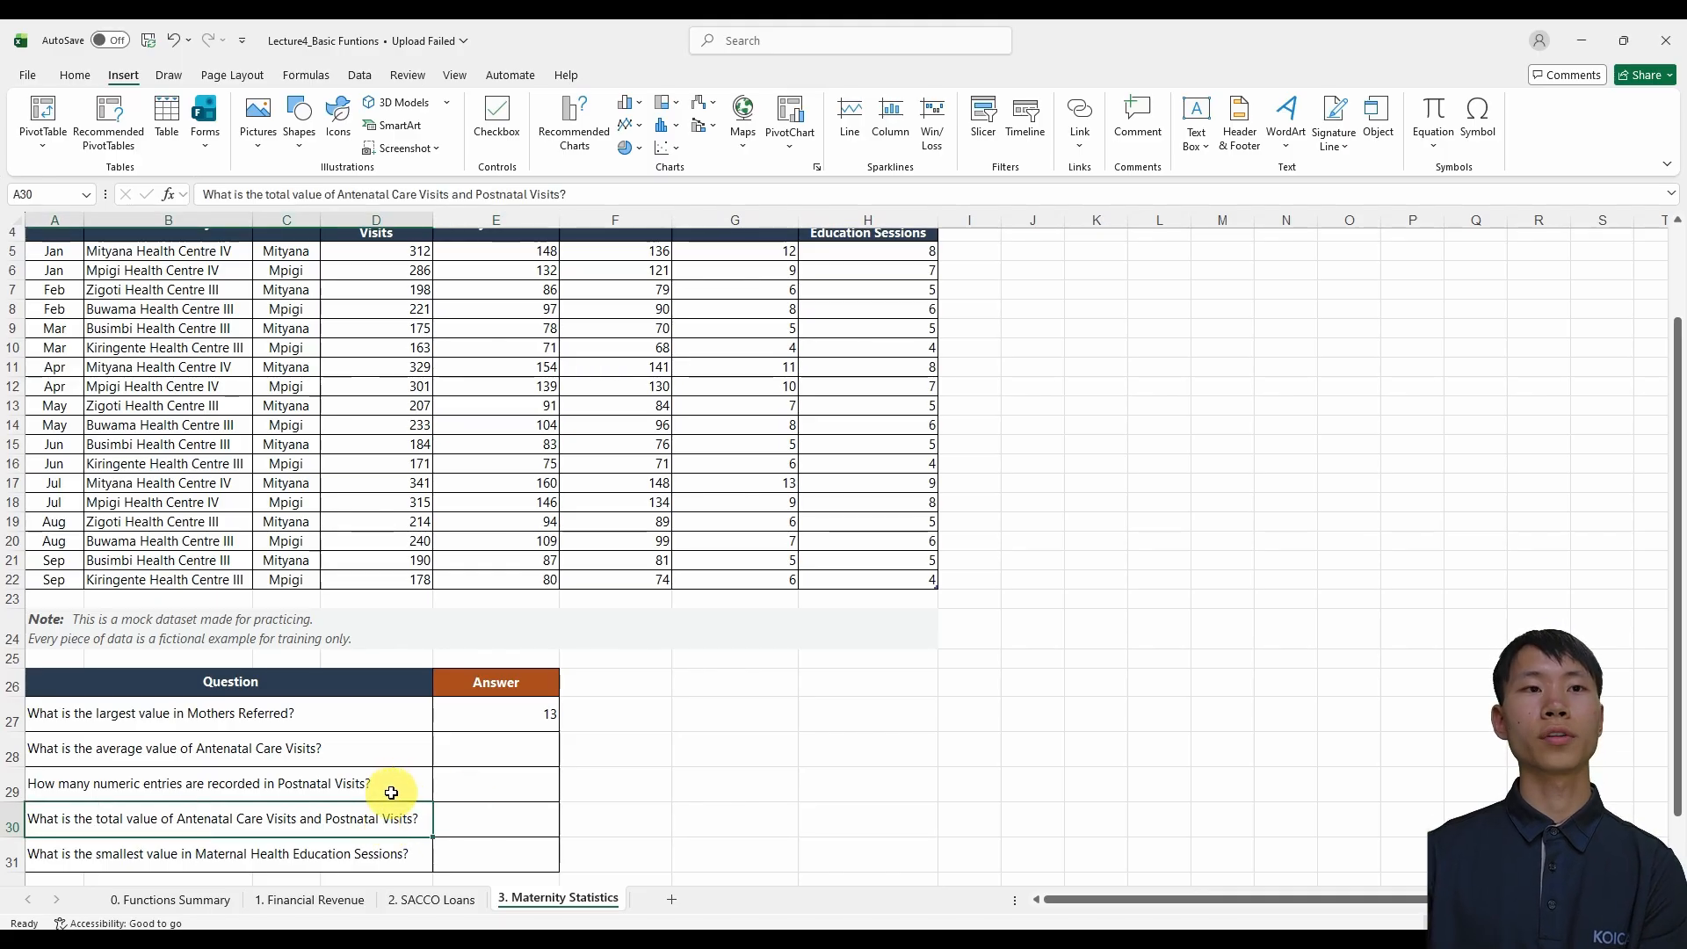
pyautogui.scroll(1, 391, 793)
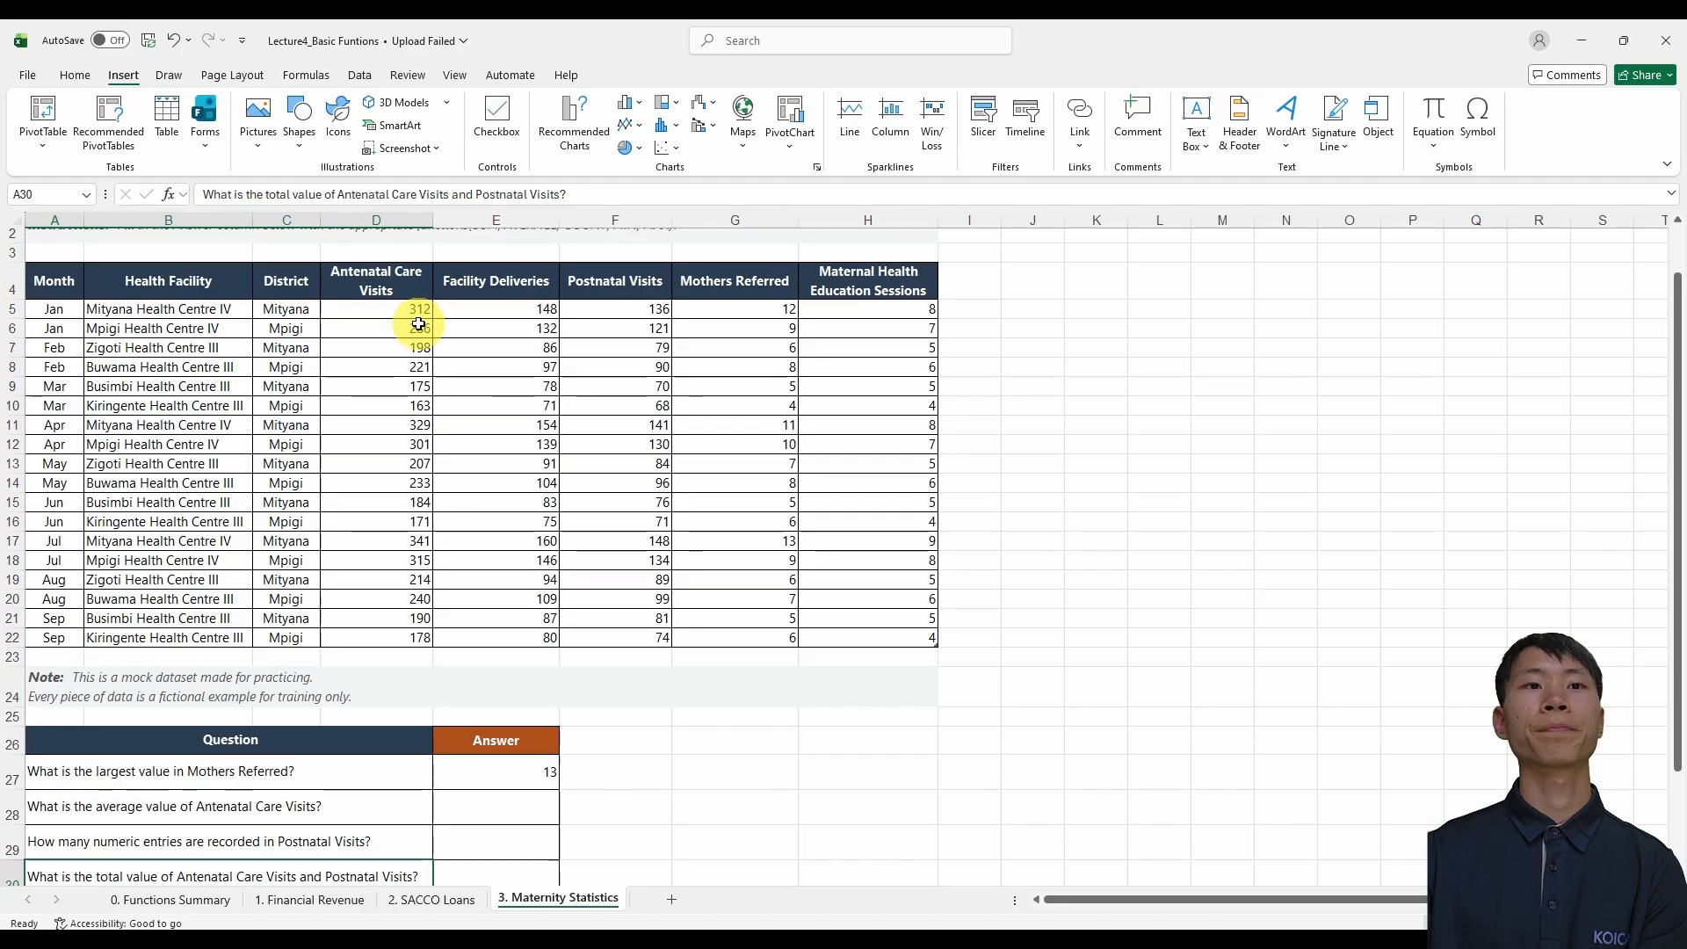
pyautogui.scroll(-1, 419, 326)
# Step: Start a SUM formula in E30 for the Antenatal Care and Postnatal Visits total
pyautogui.click(486, 815)
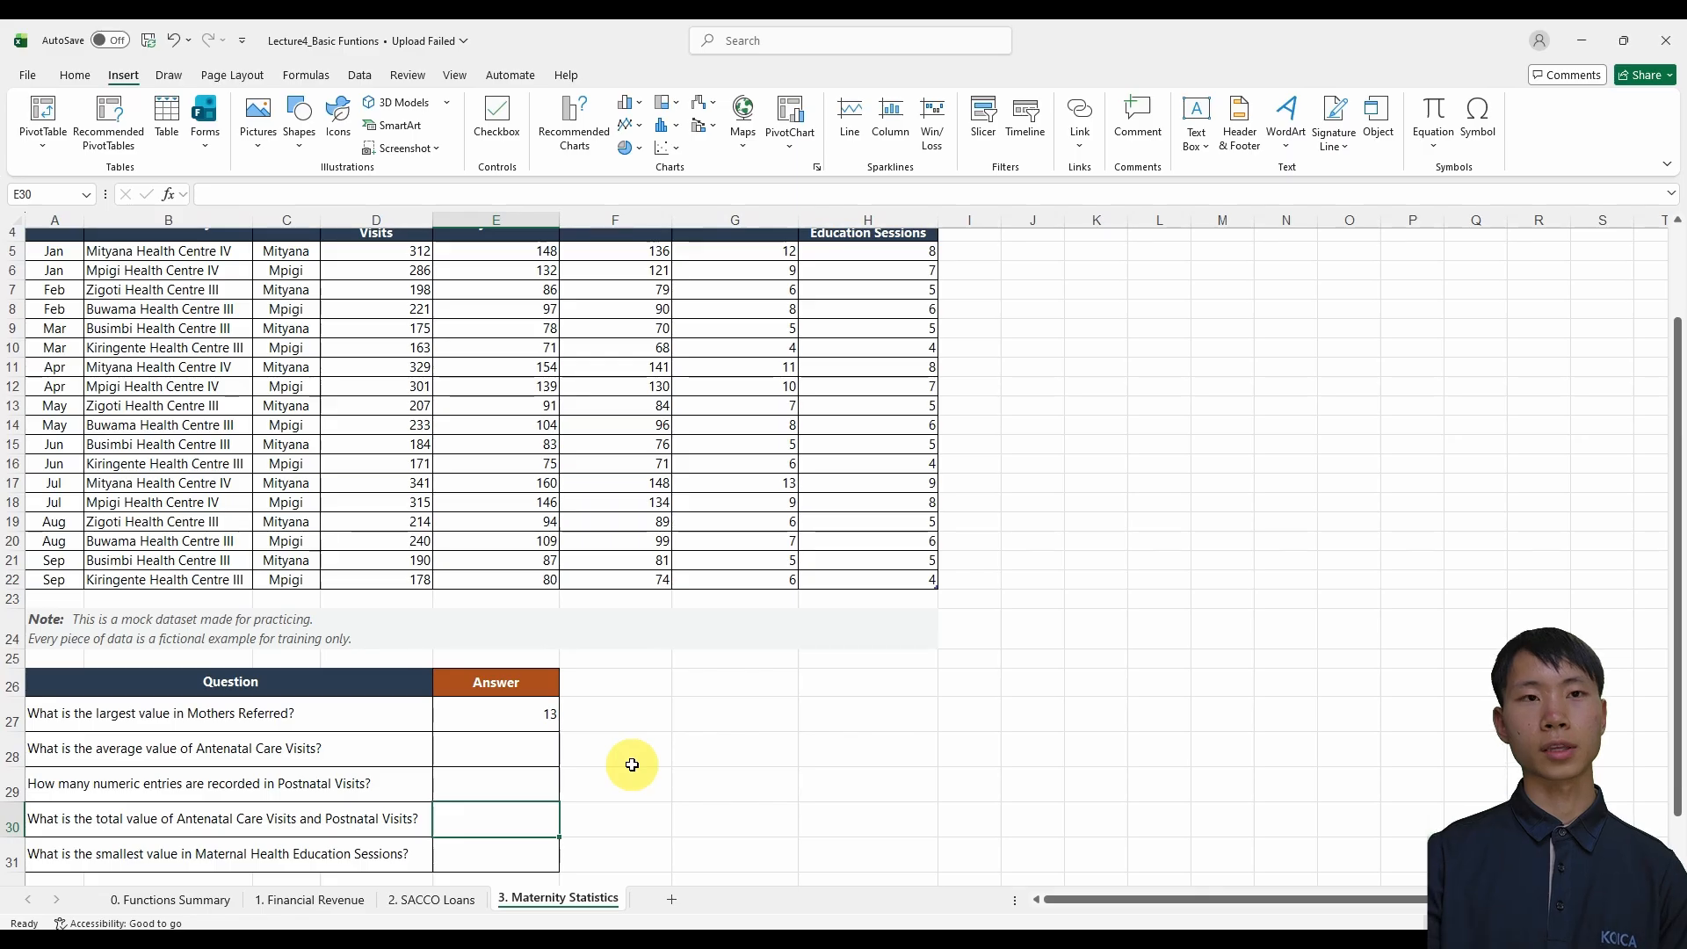
pyautogui.write('=sum(')
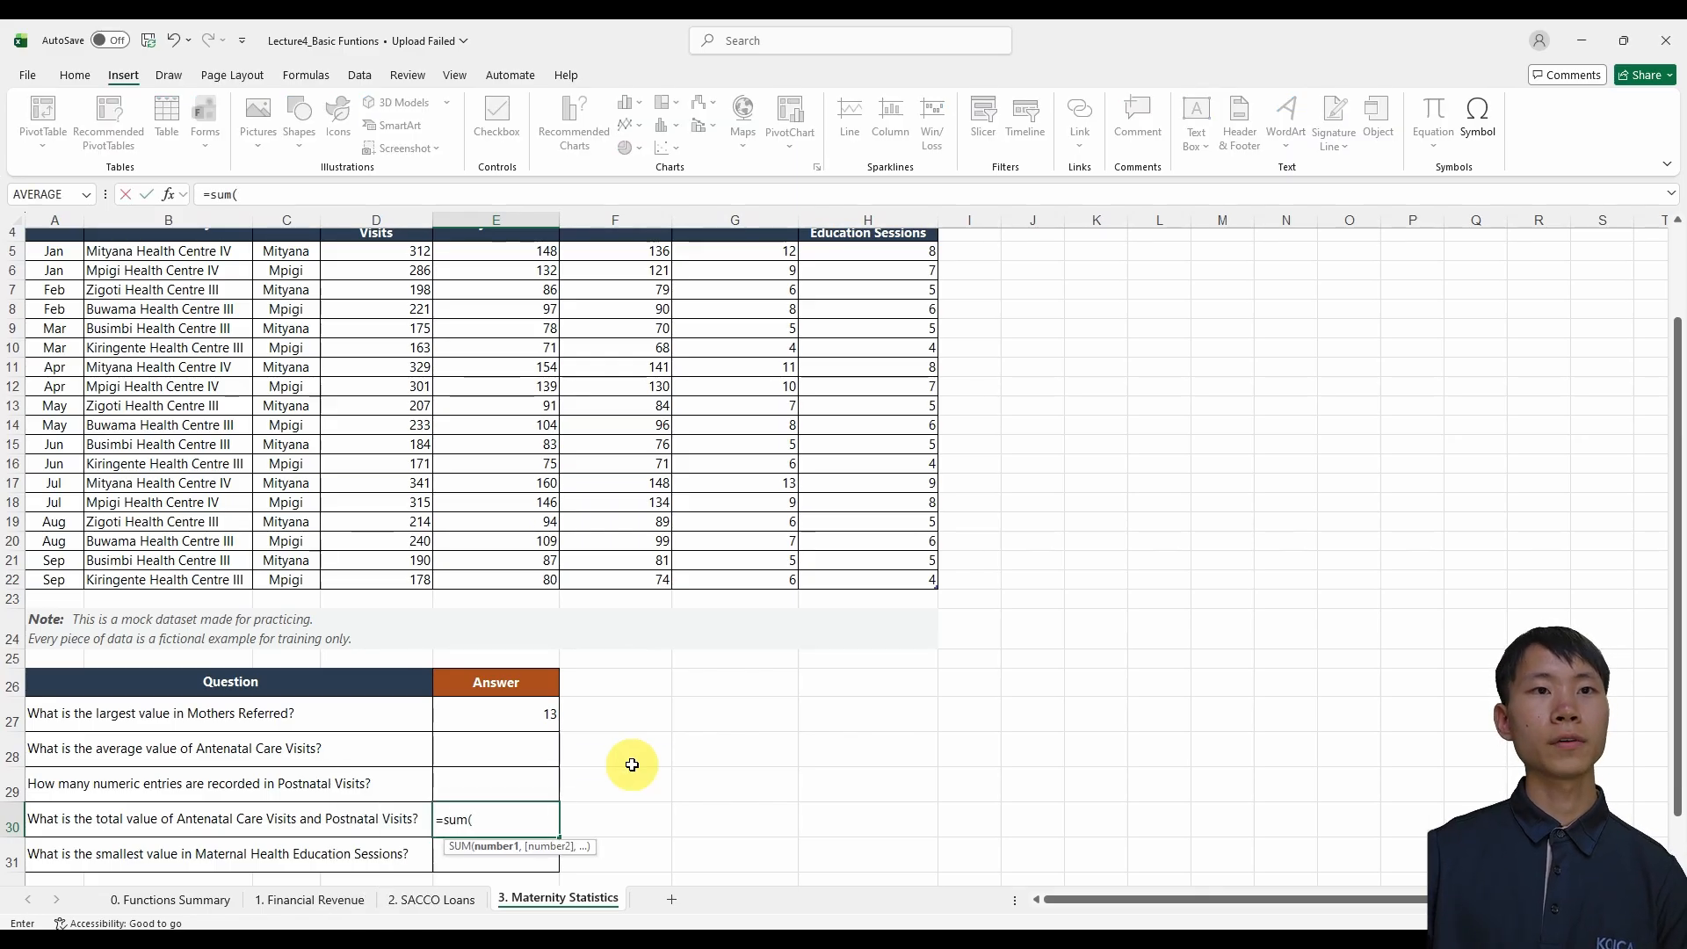
pyautogui.scroll(1, 632, 764)
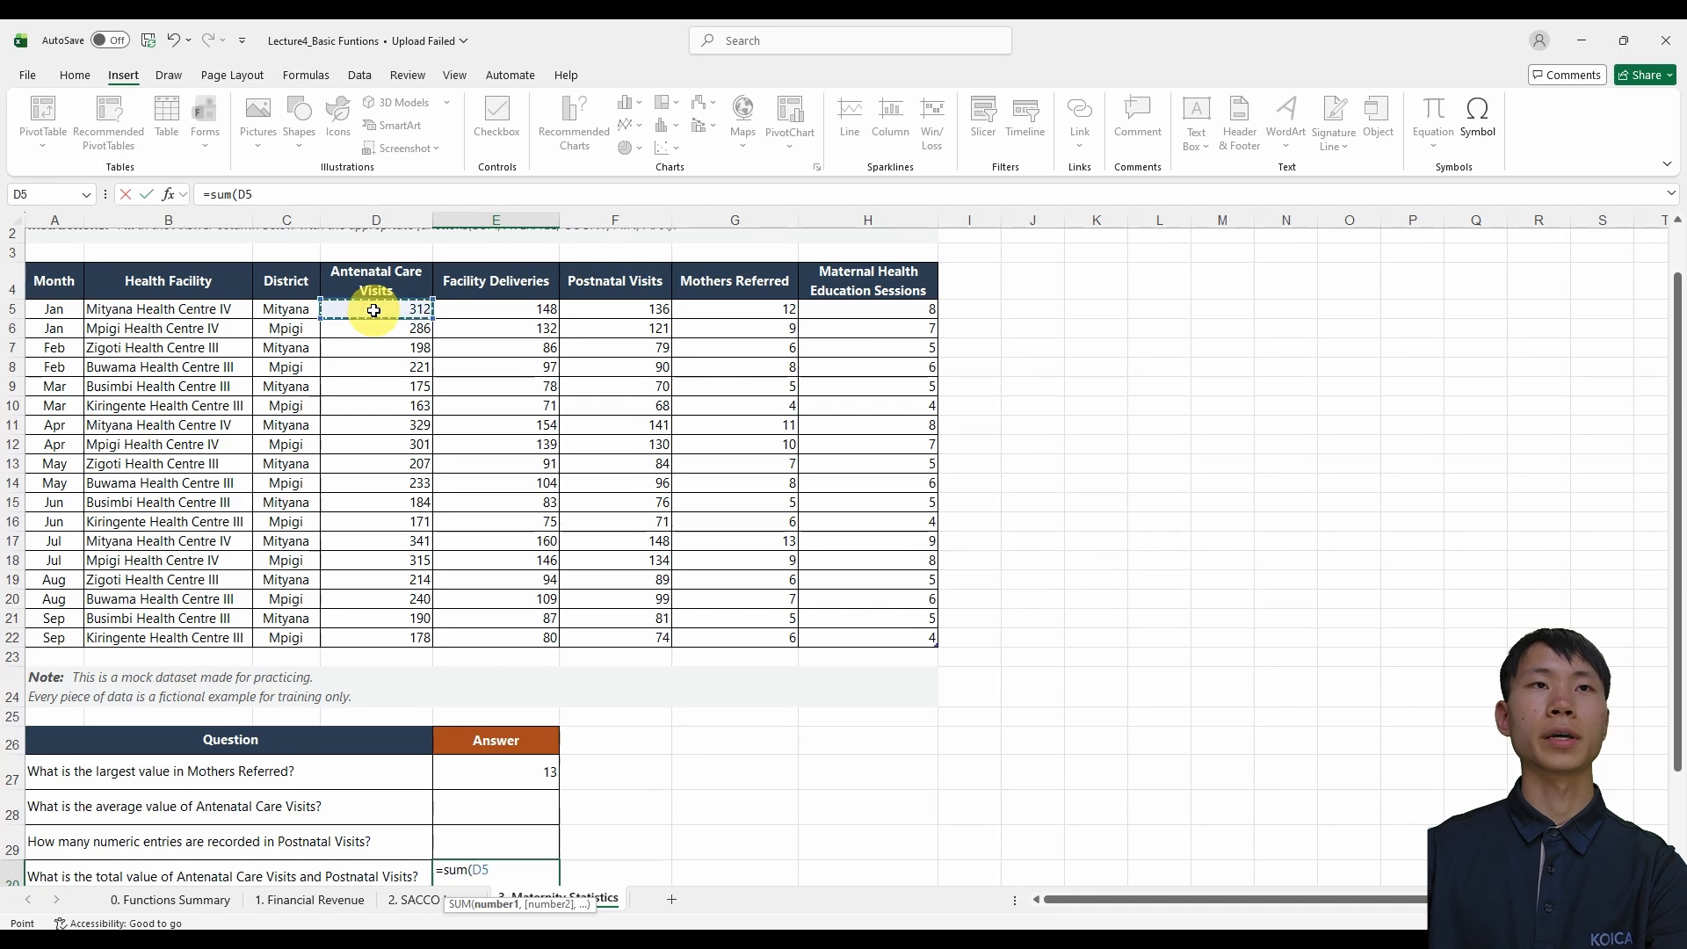
# Step: Try using the adjacent Antenatal Care Visits and Facility Deliveries columns as one continuous SUM range
pyautogui.moveTo(374, 312); pyautogui.dragTo(545, 635)
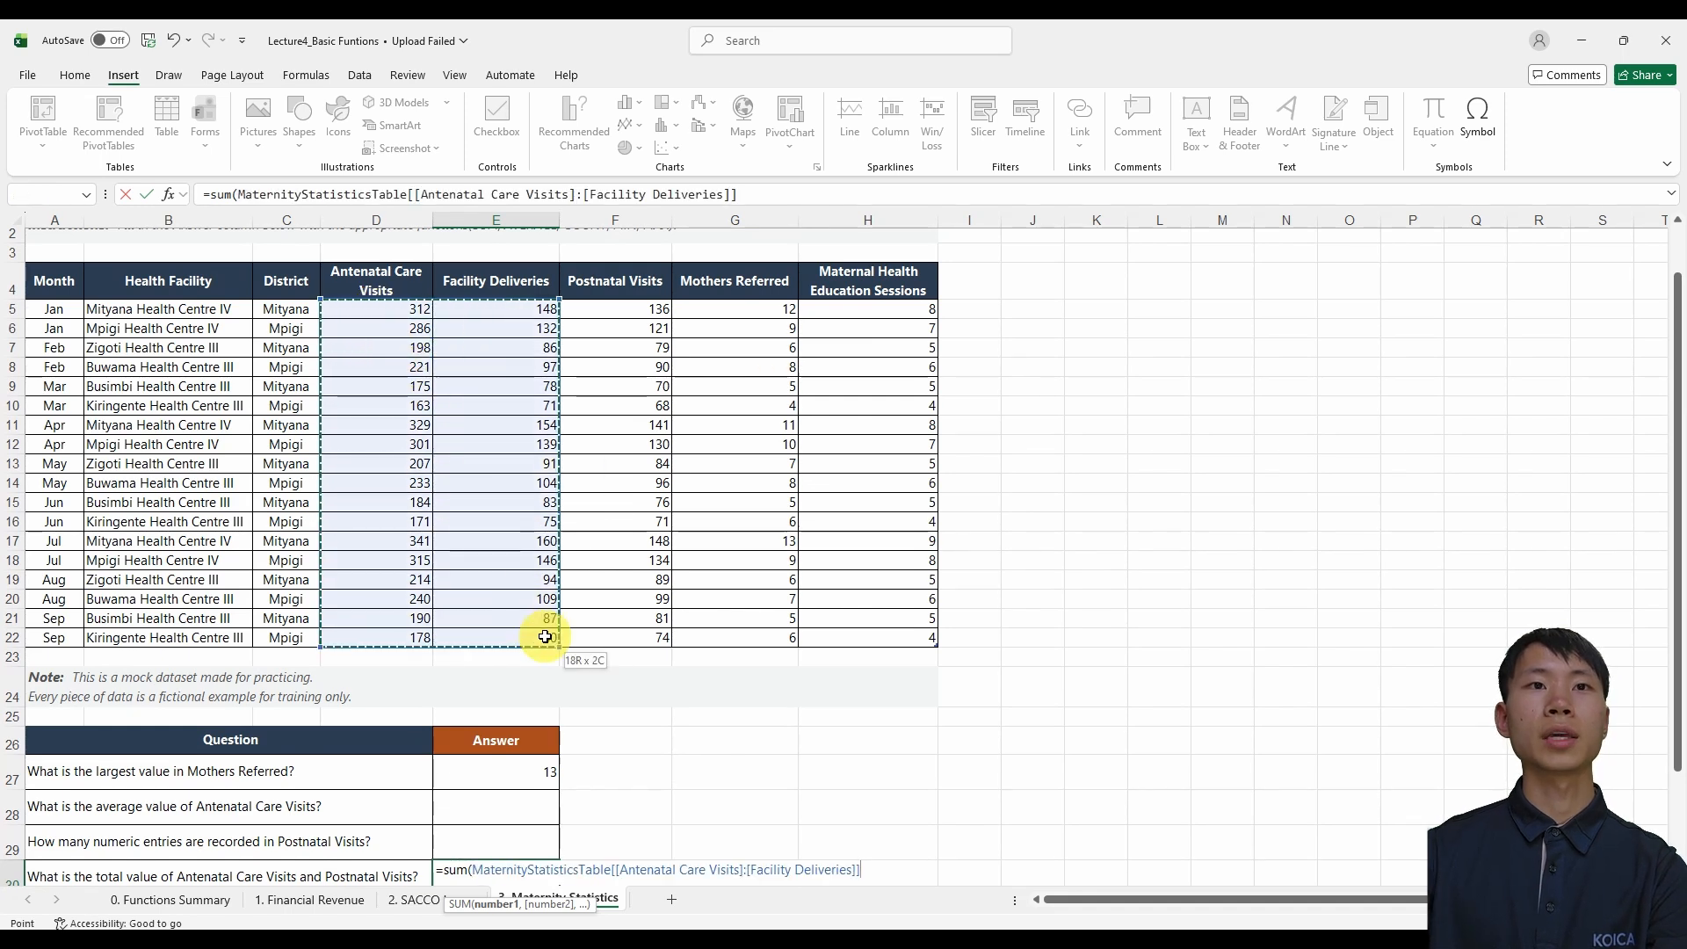
pyautogui.scroll(-1, 532, 651)
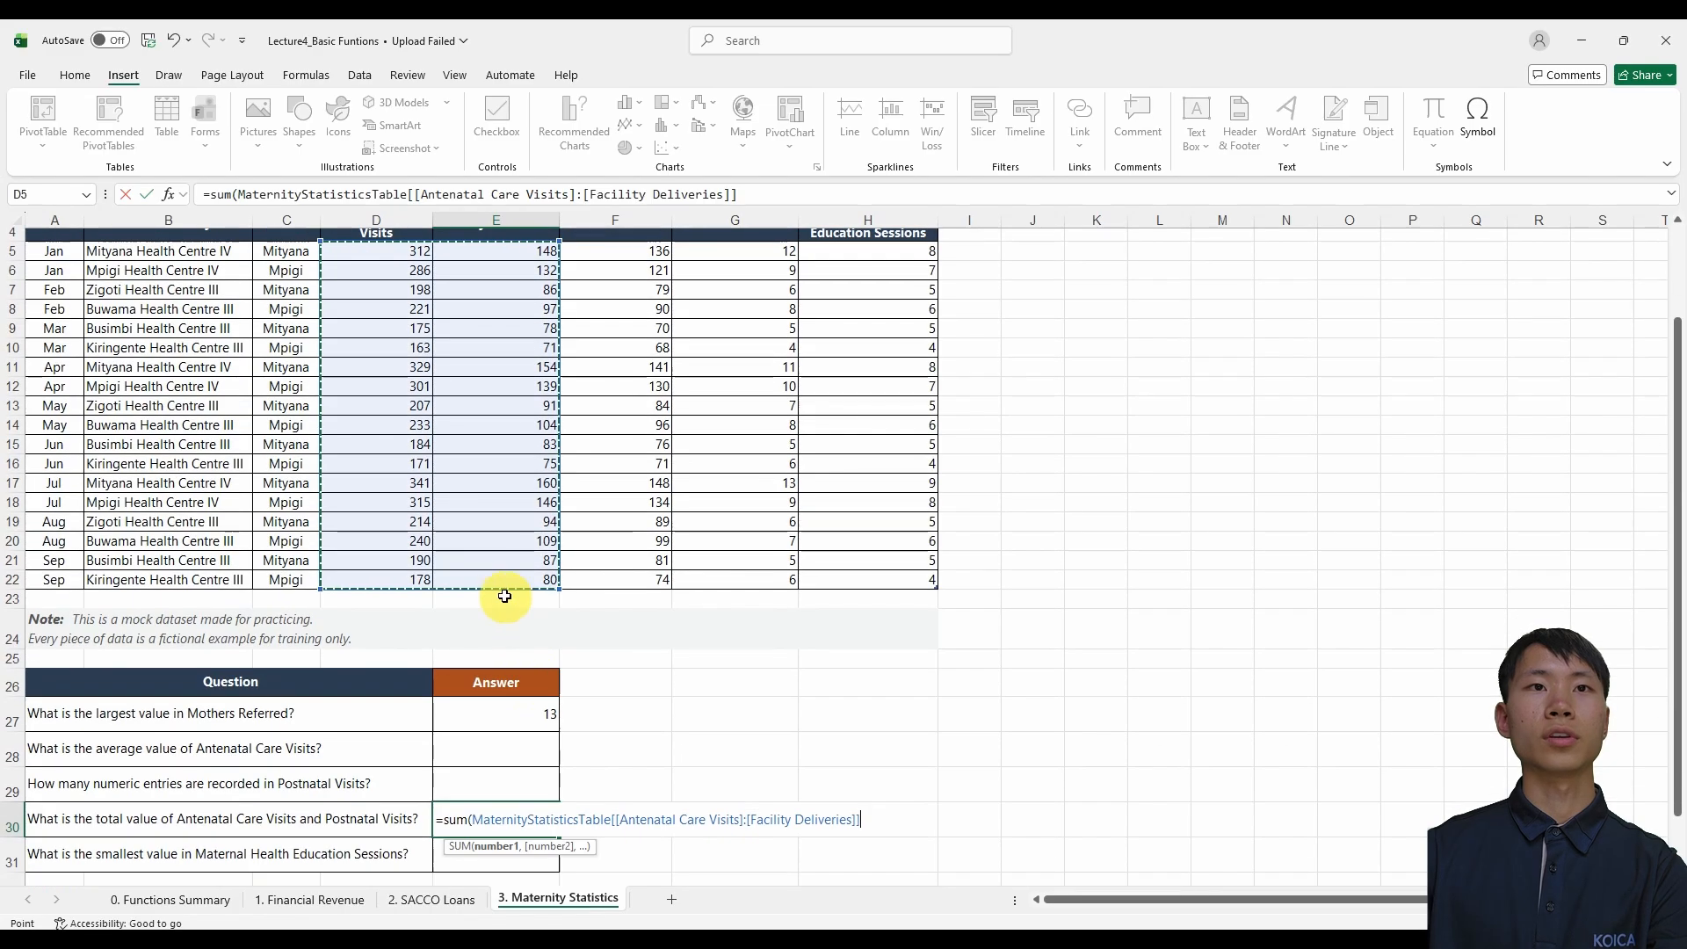
pyautogui.scroll(-1, 466, 596)
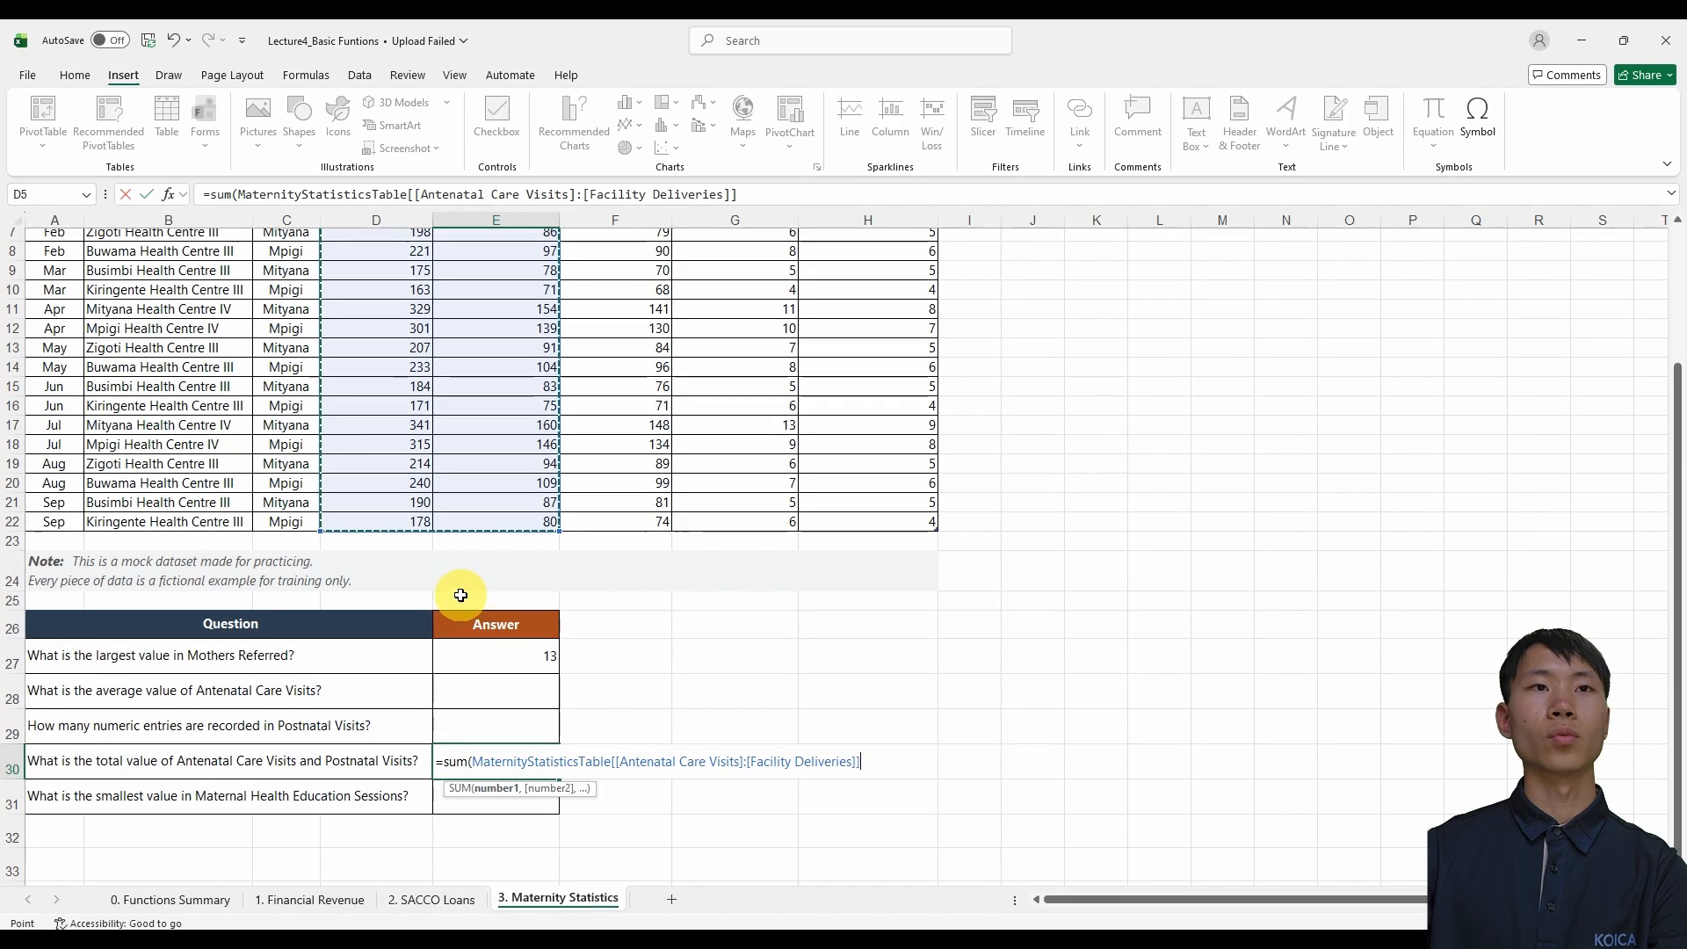
pyautogui.scroll(1, 460, 597)
pyautogui.scroll(1, 437, 604)
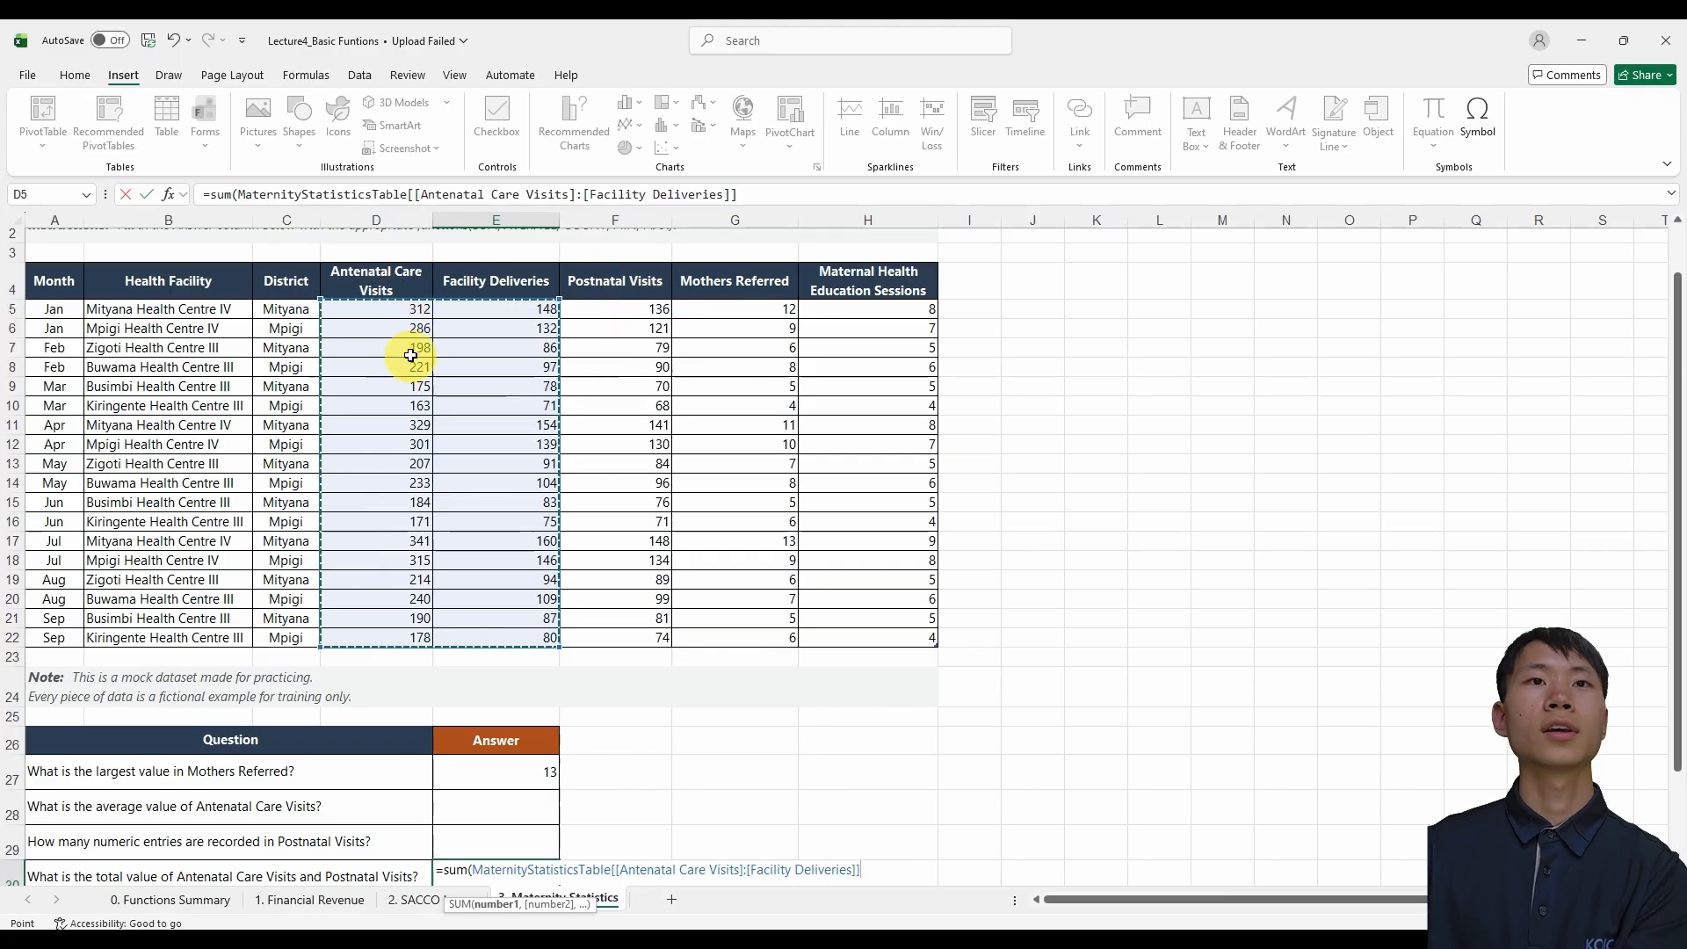
# Step: Complete the SUM in E30 with the Antenatal Care Visits and Postnatal Visits columns as two comma-separated arguments
pyautogui.click(399, 314)
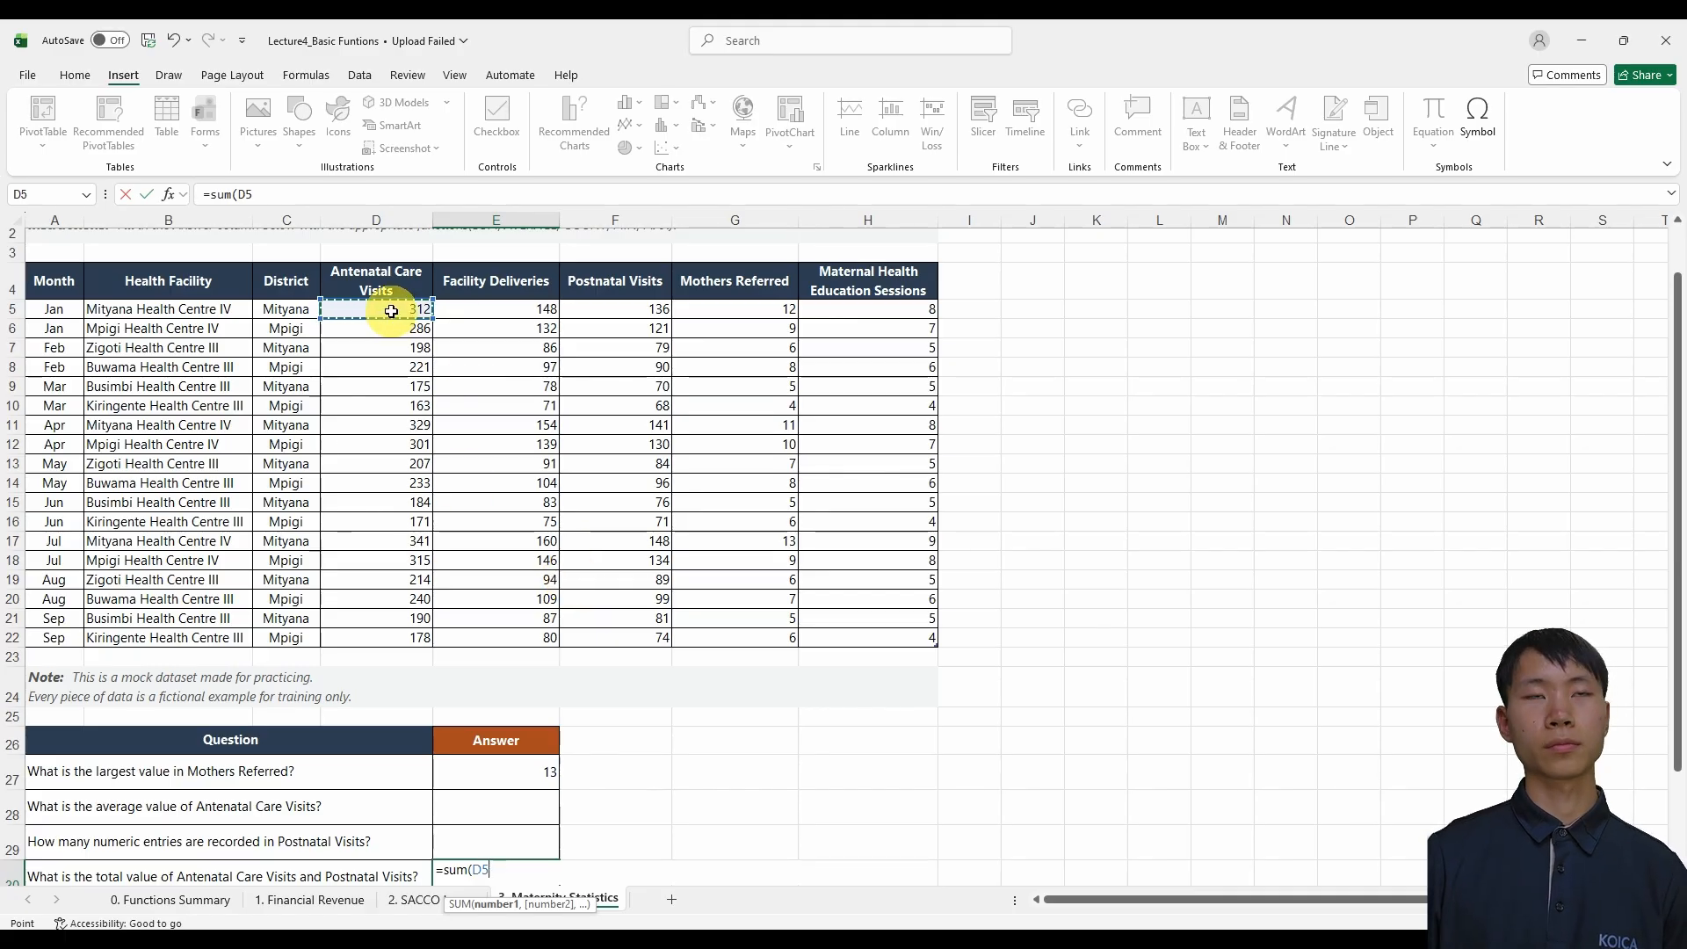
pyautogui.hotkey('ctrl', 'shift', 'Down')
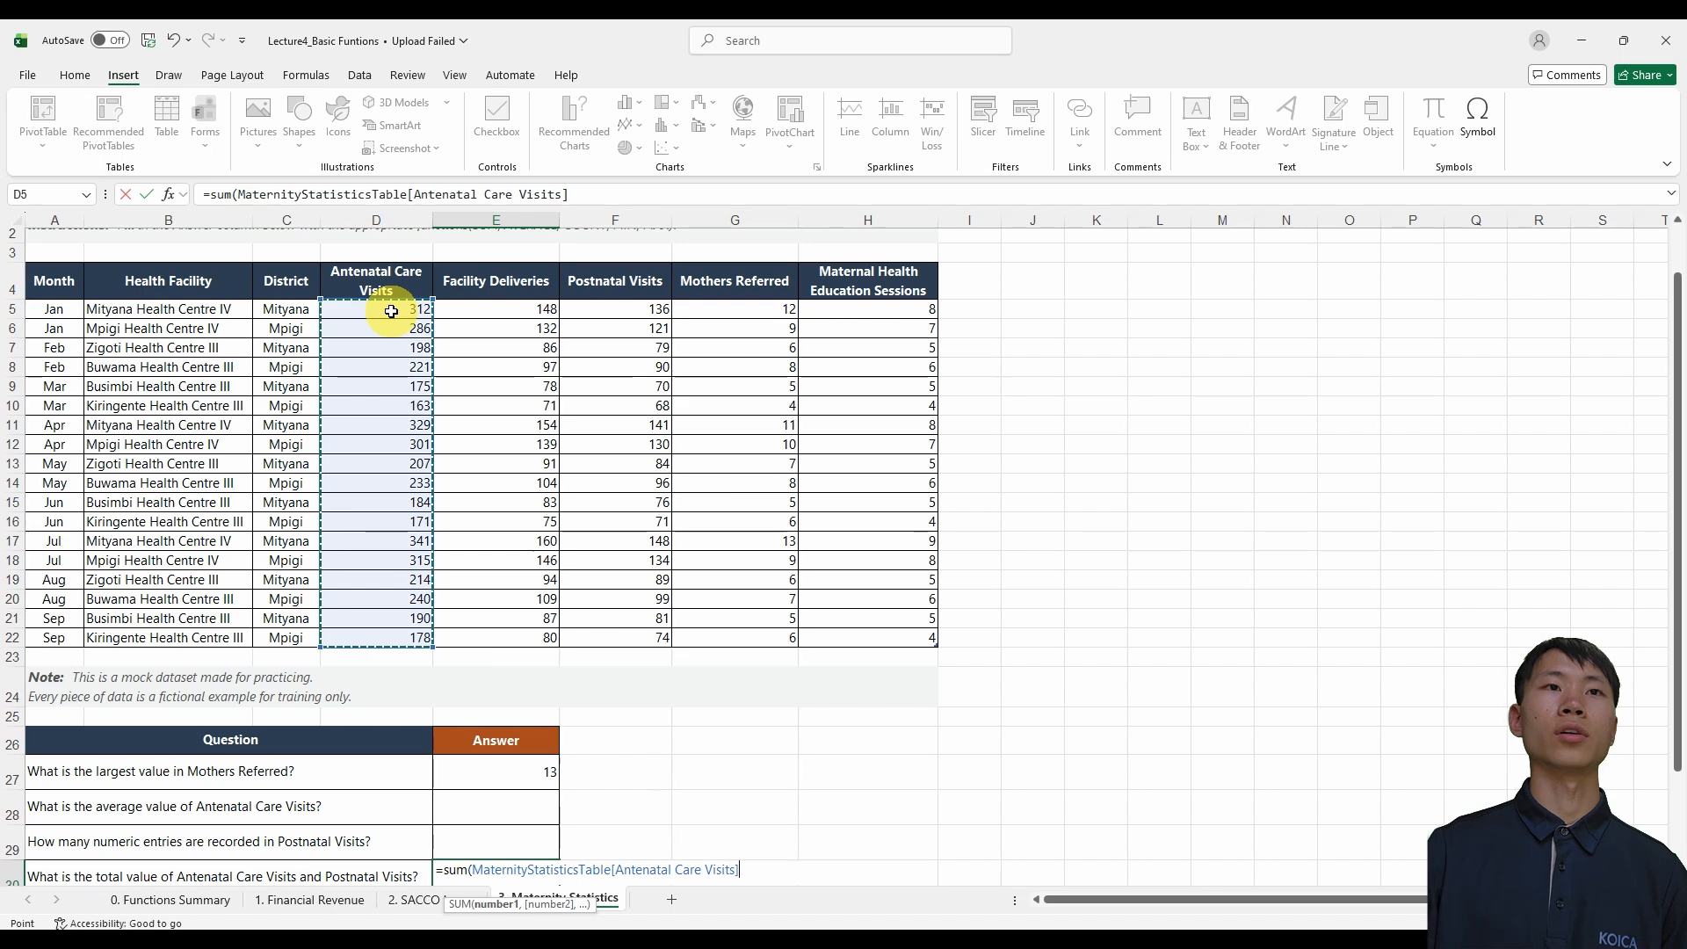
pyautogui.click(621, 193)
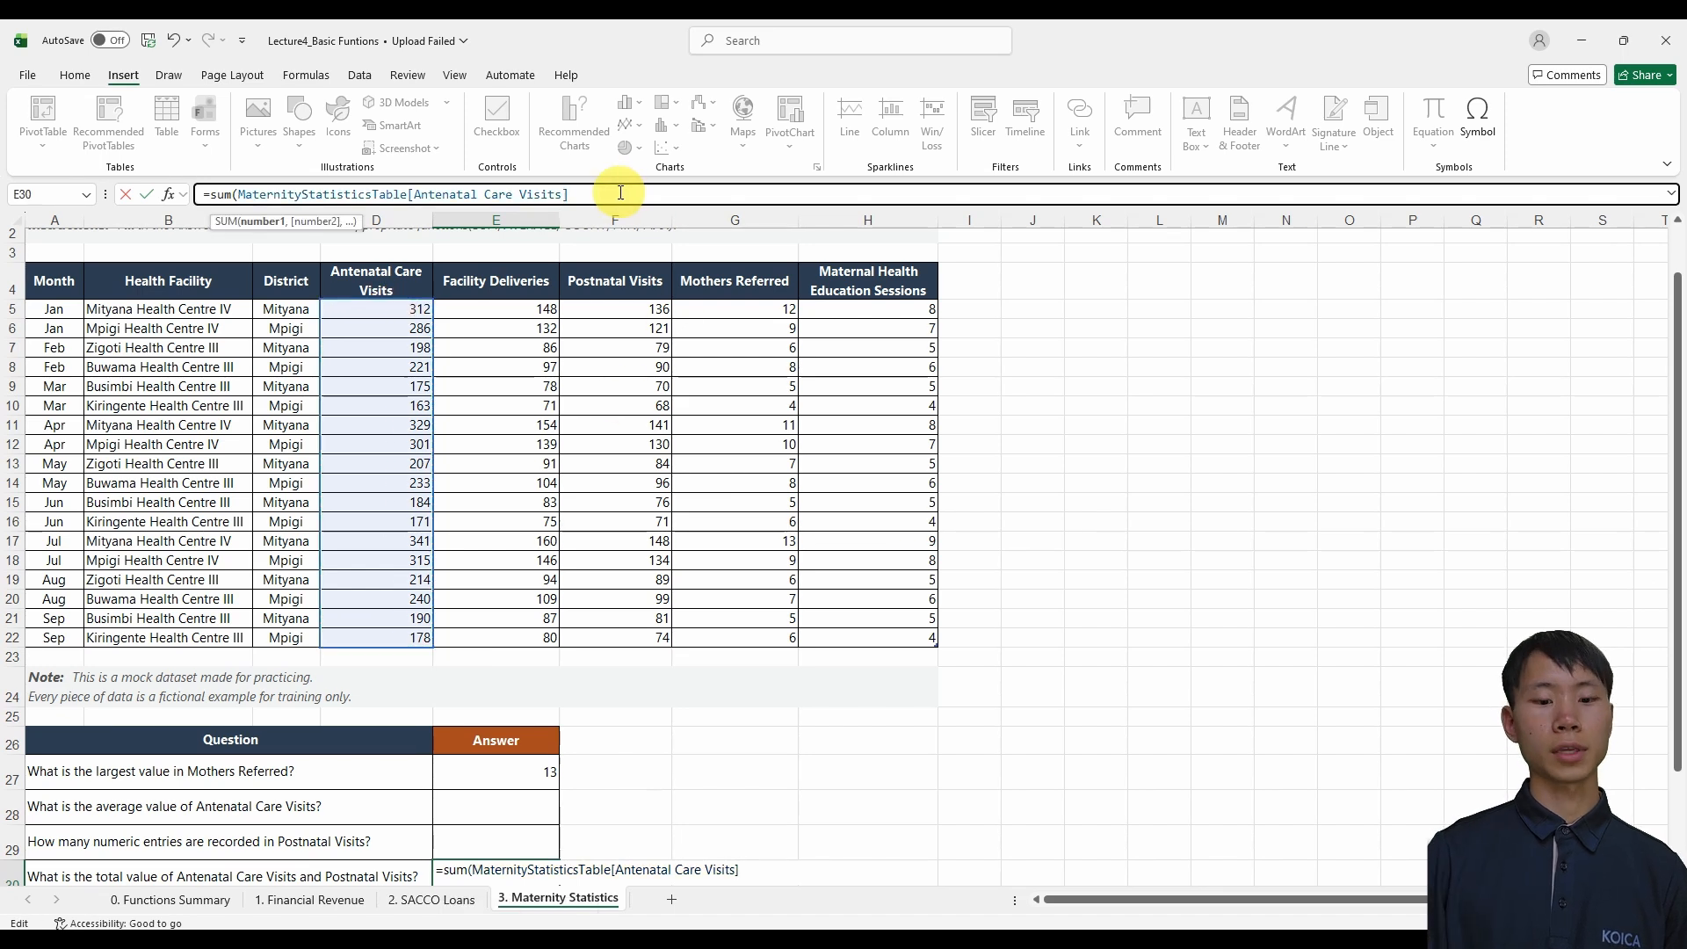
pyautogui.write(',')
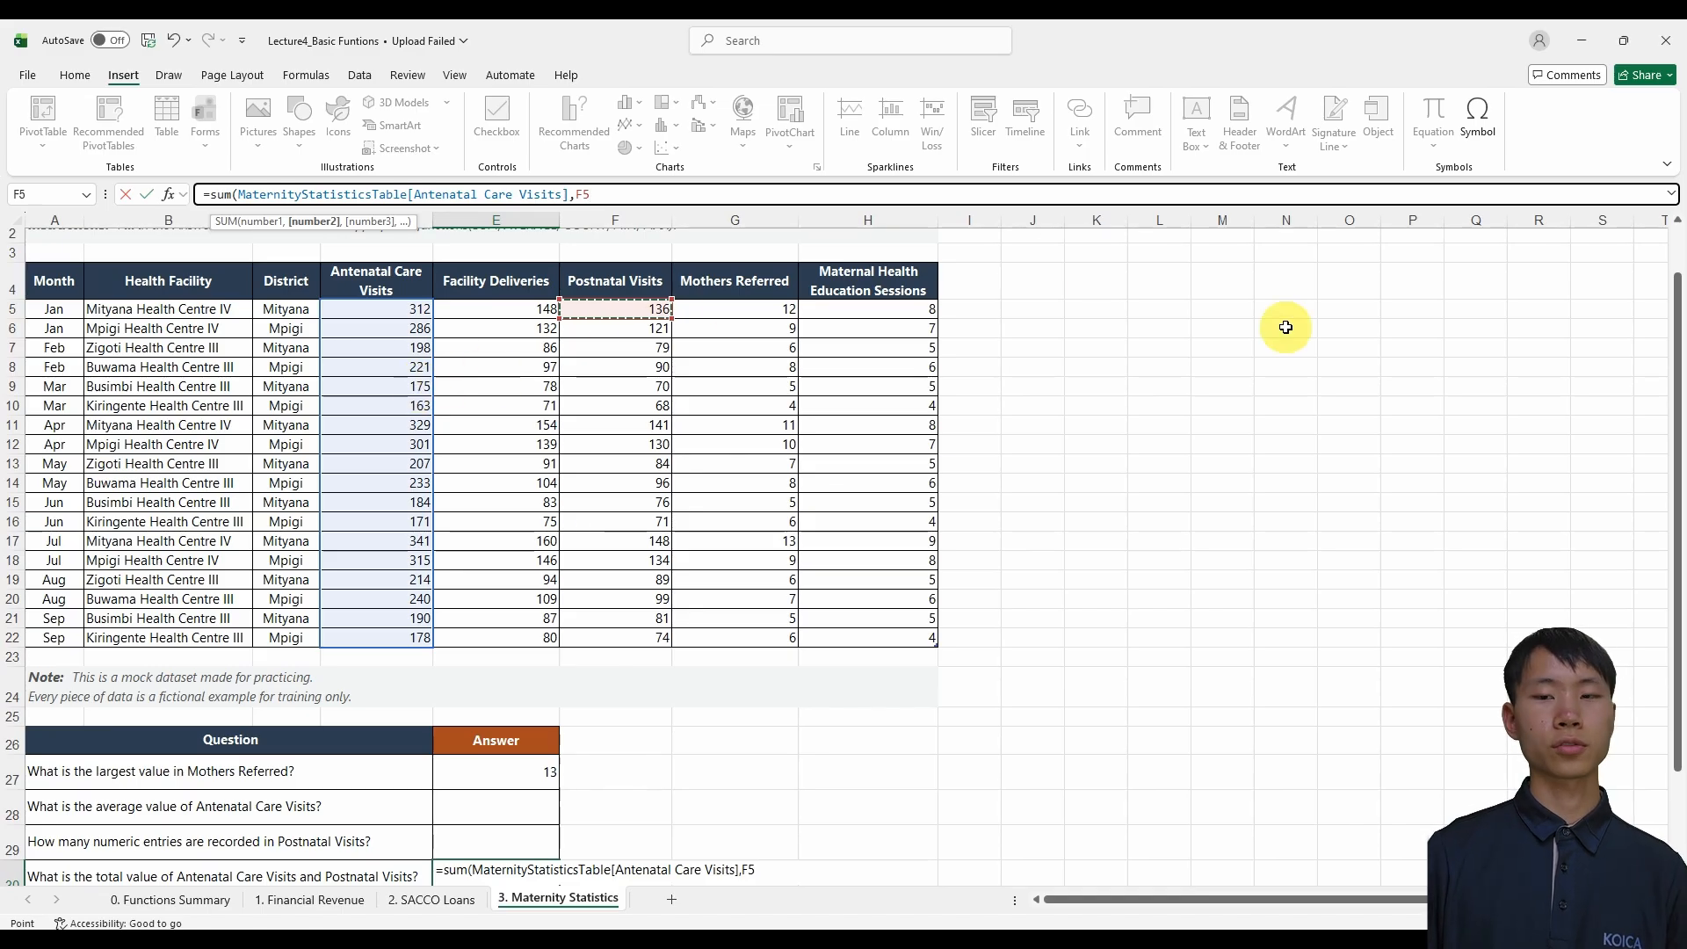
pyautogui.hotkey('ctrl', 'shift', 'Down')
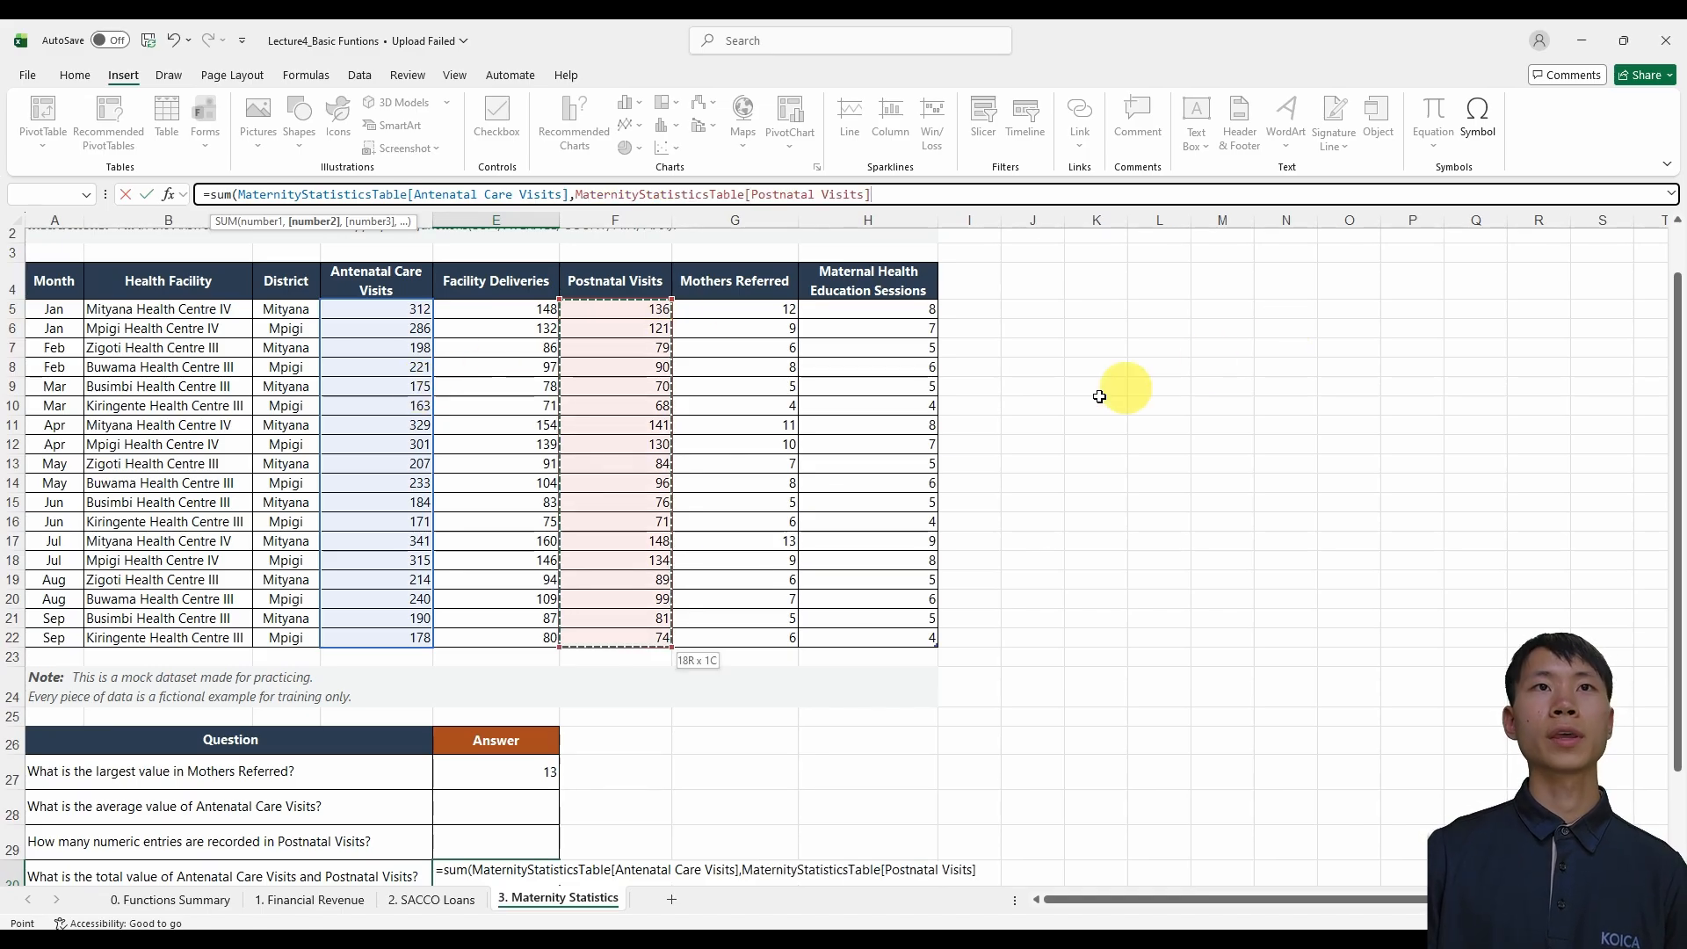
pyautogui.press('Return')
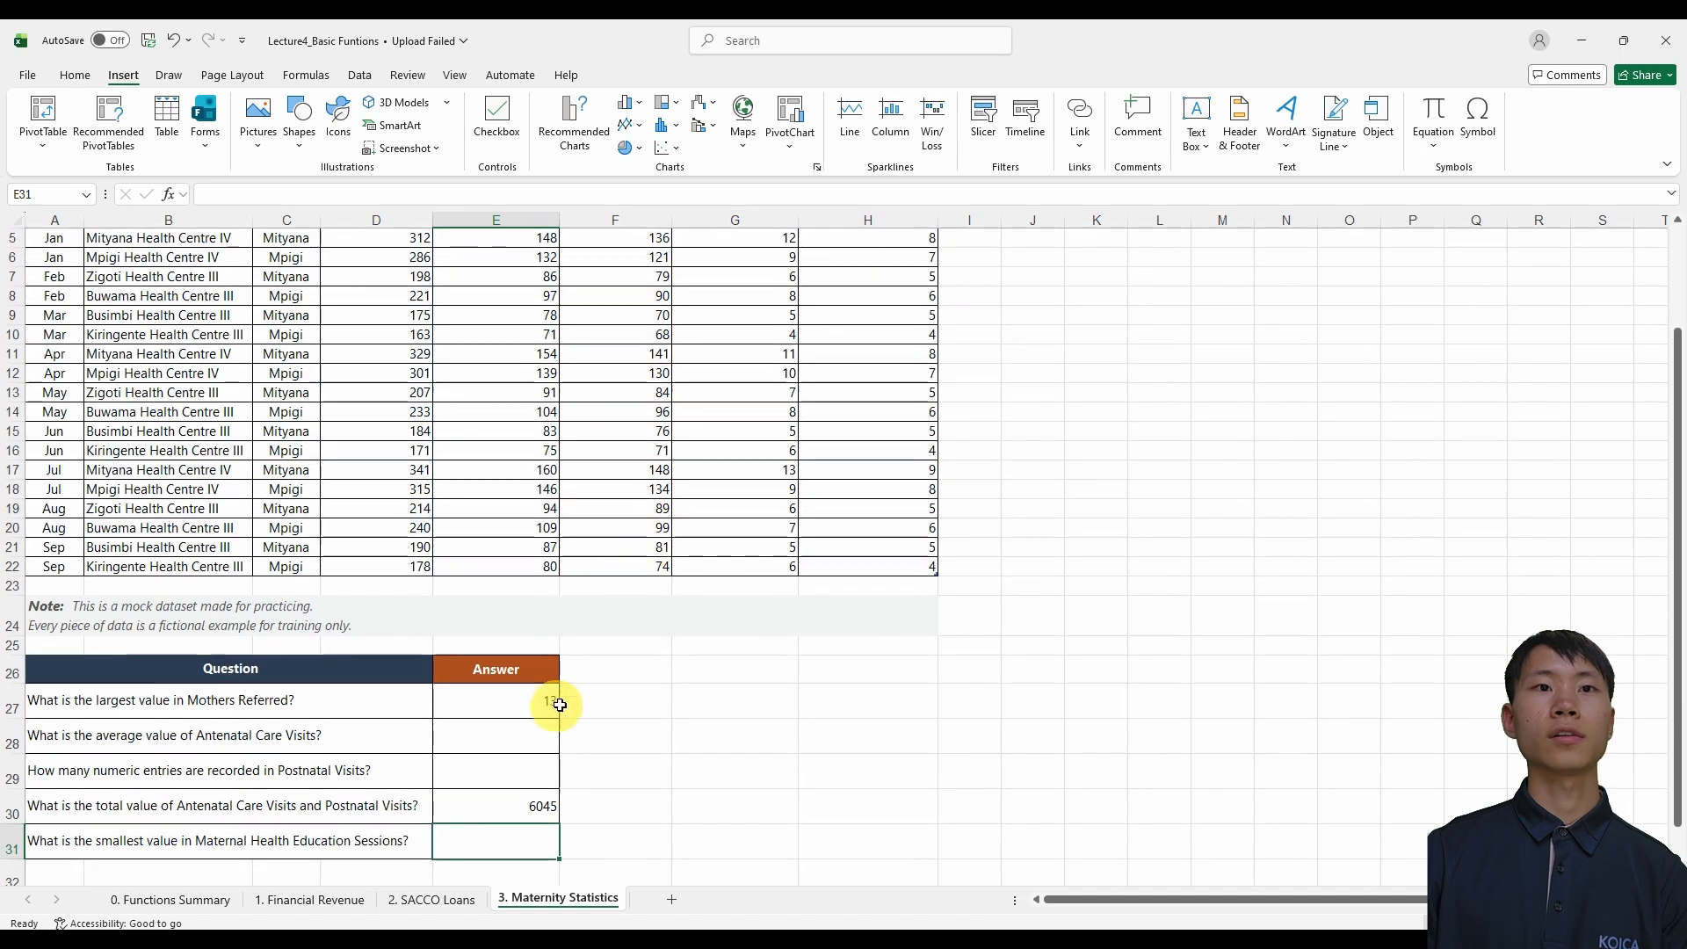
# Step: Examine the SUM formula in E30 and the two table columns it references
pyautogui.click(508, 810)
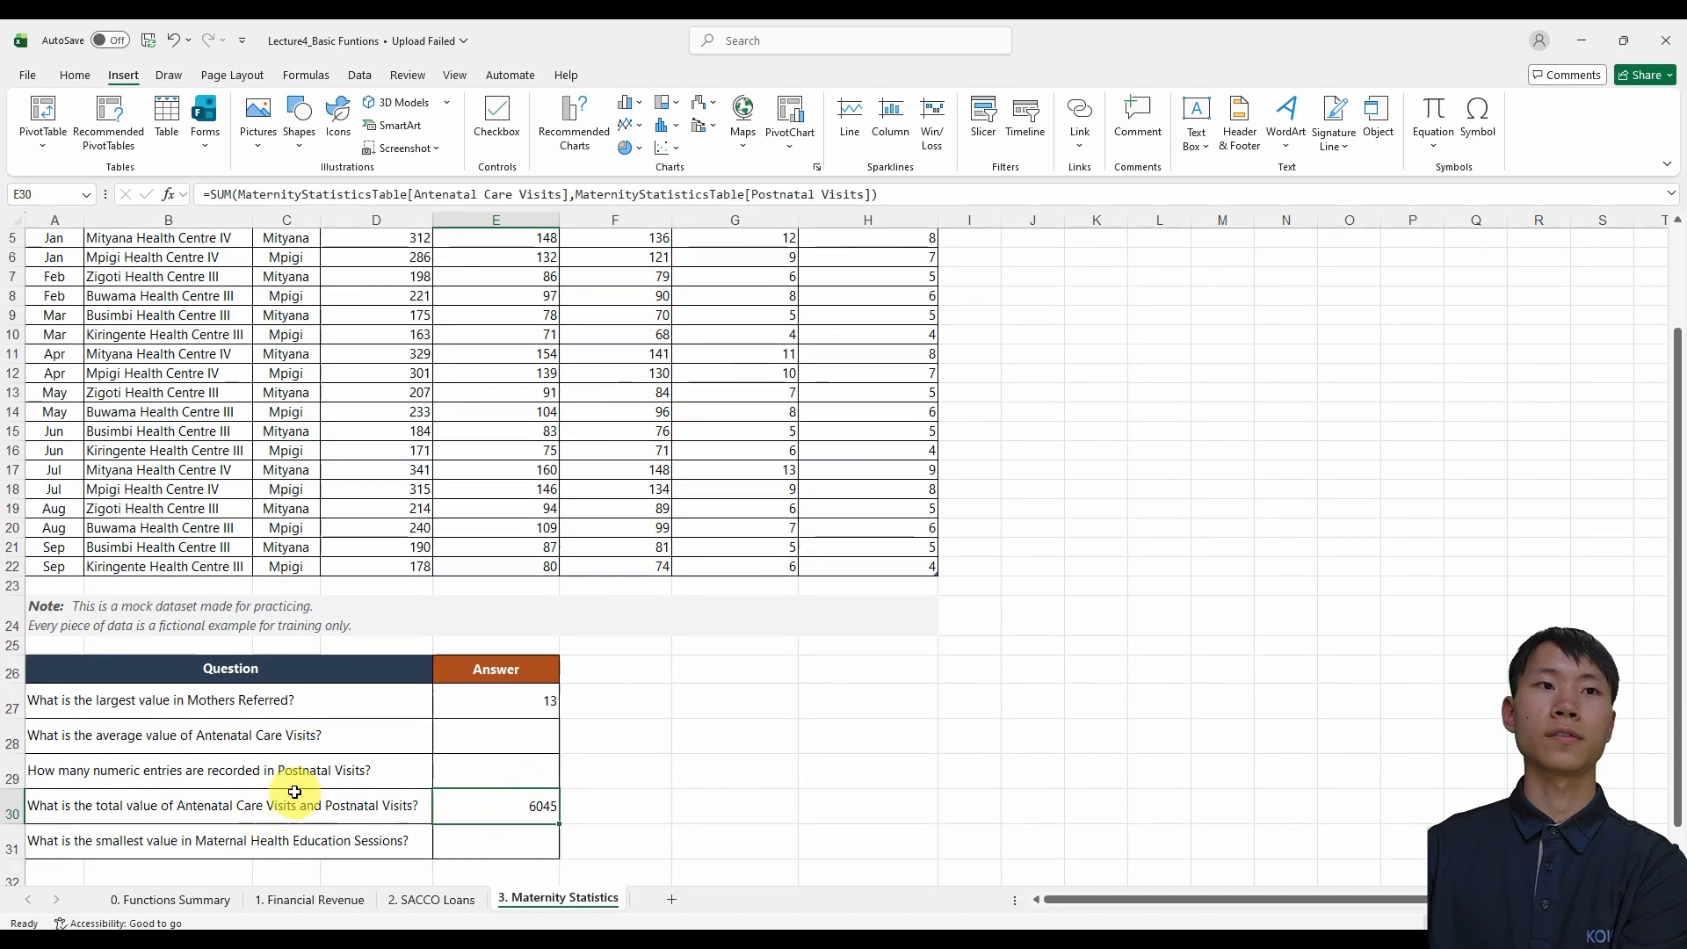
pyautogui.scroll(2, 334, 545)
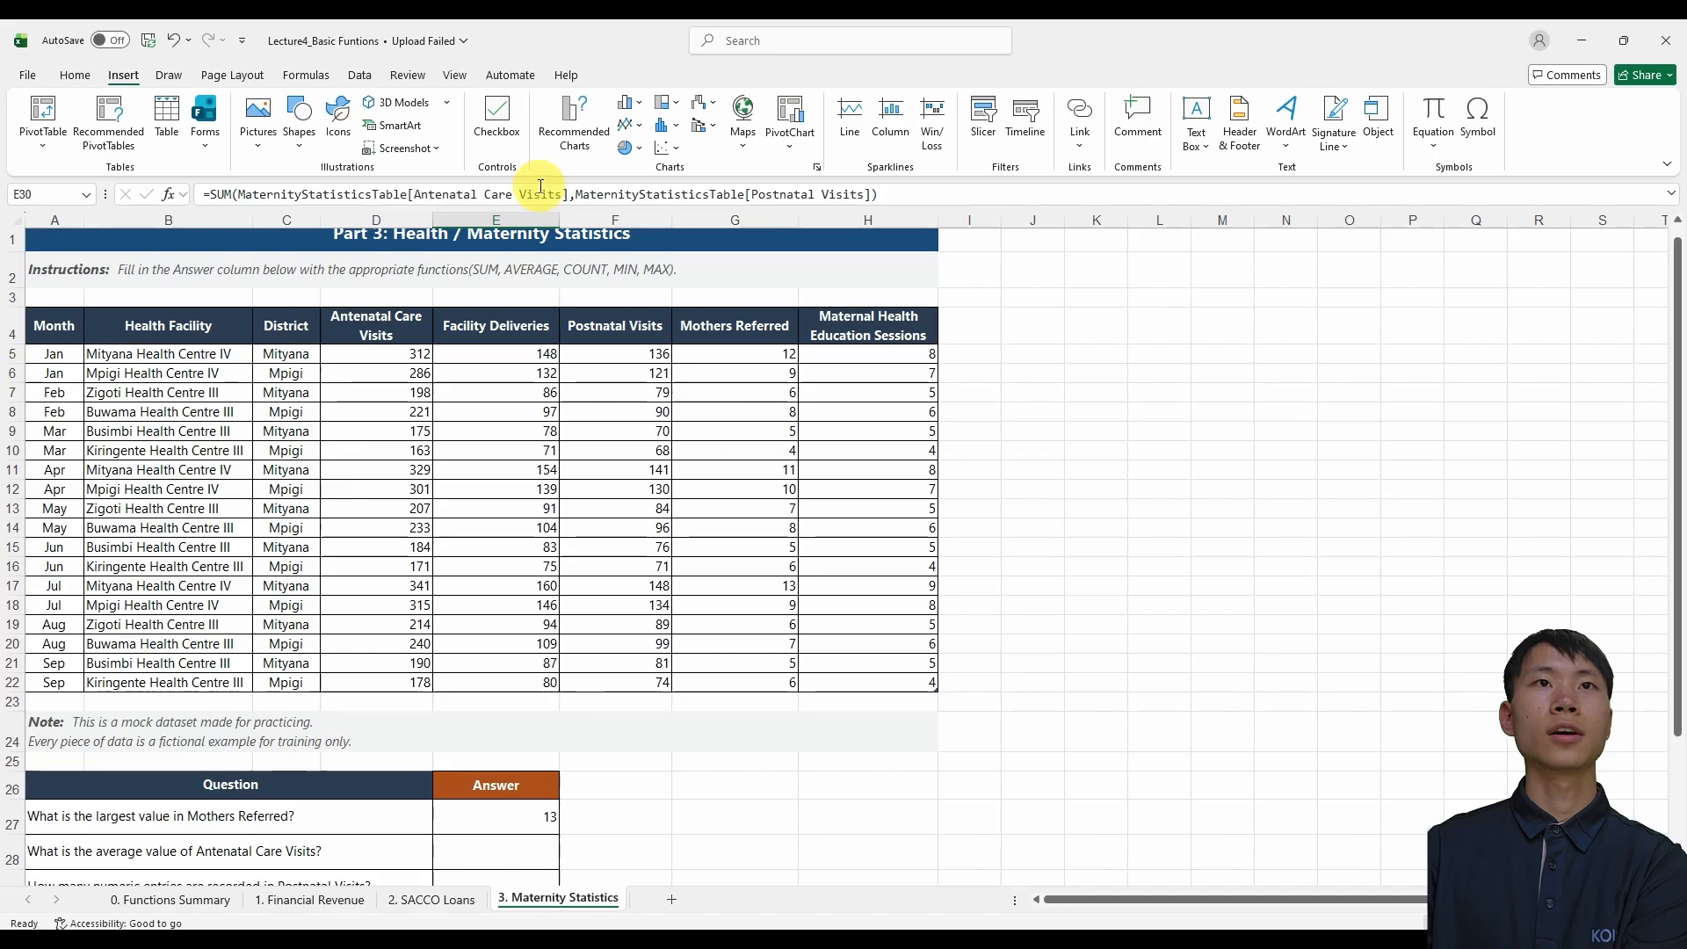
pyautogui.click(572, 193)
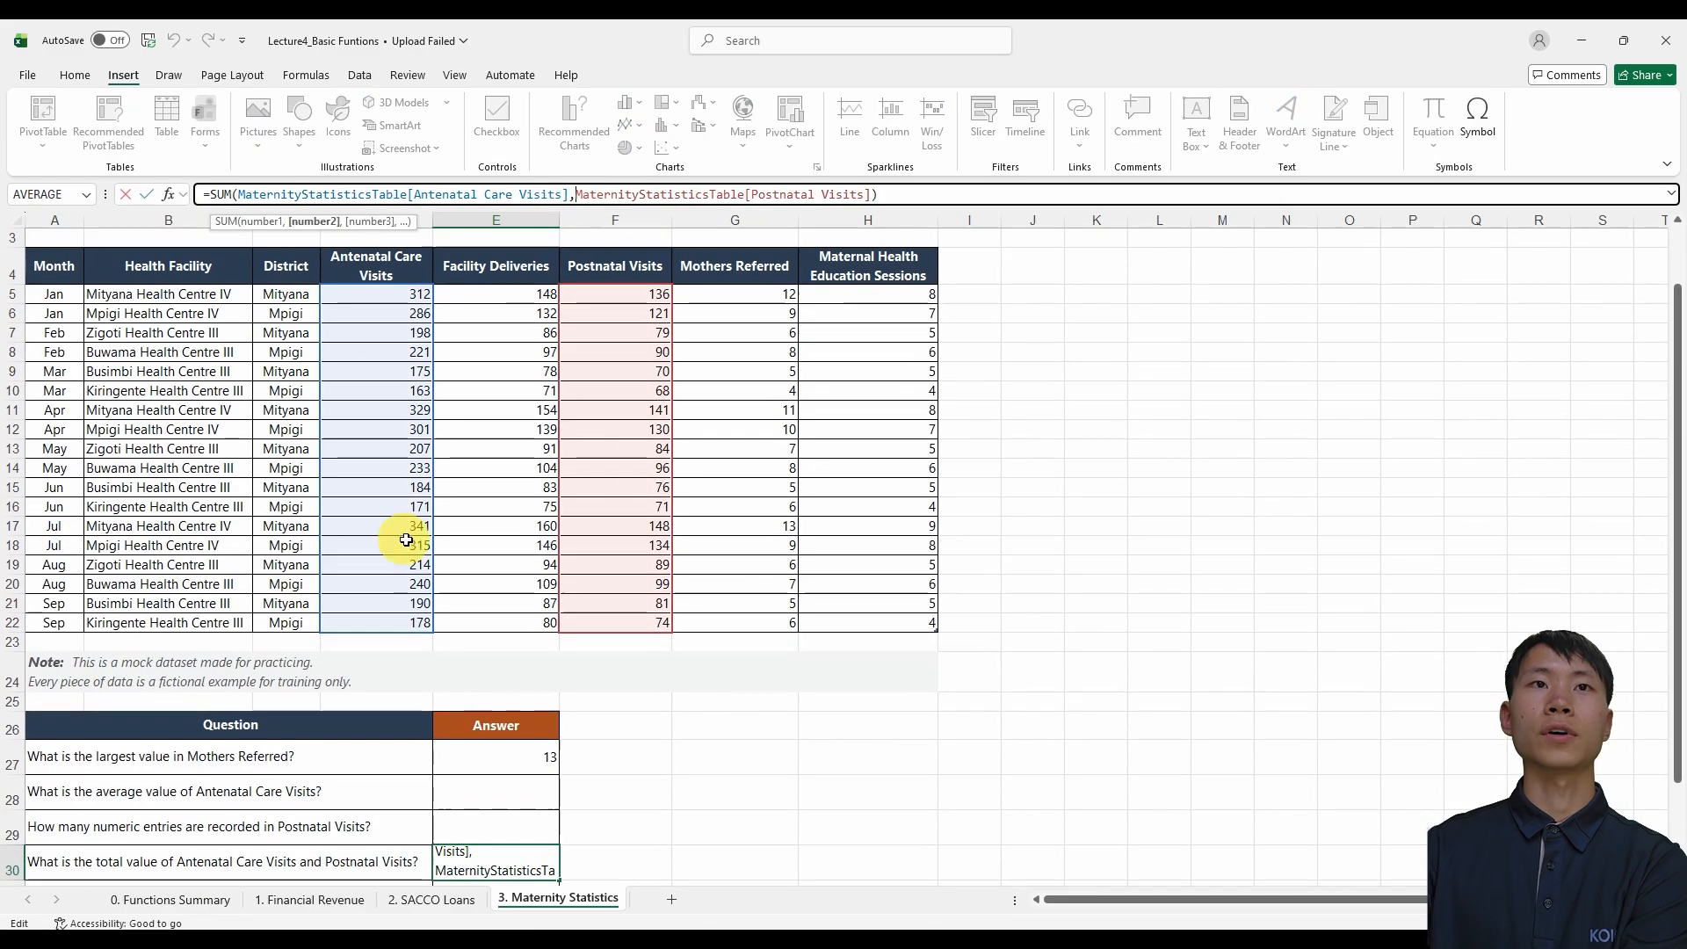
pyautogui.press('Return')
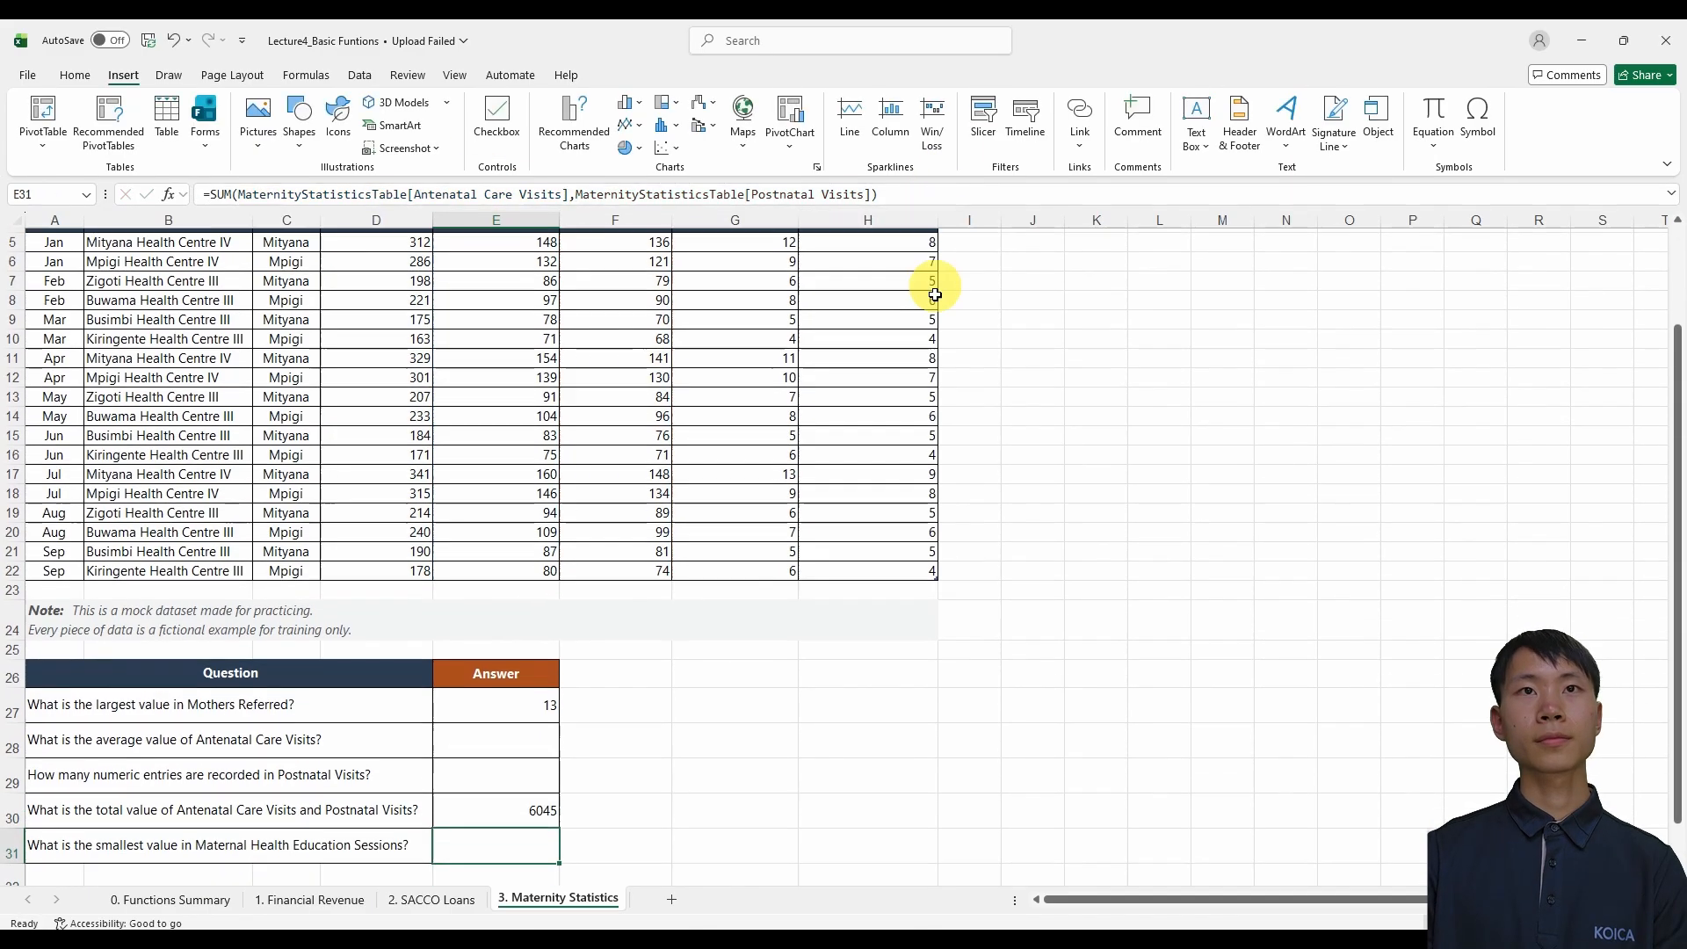
pyautogui.press('Up')
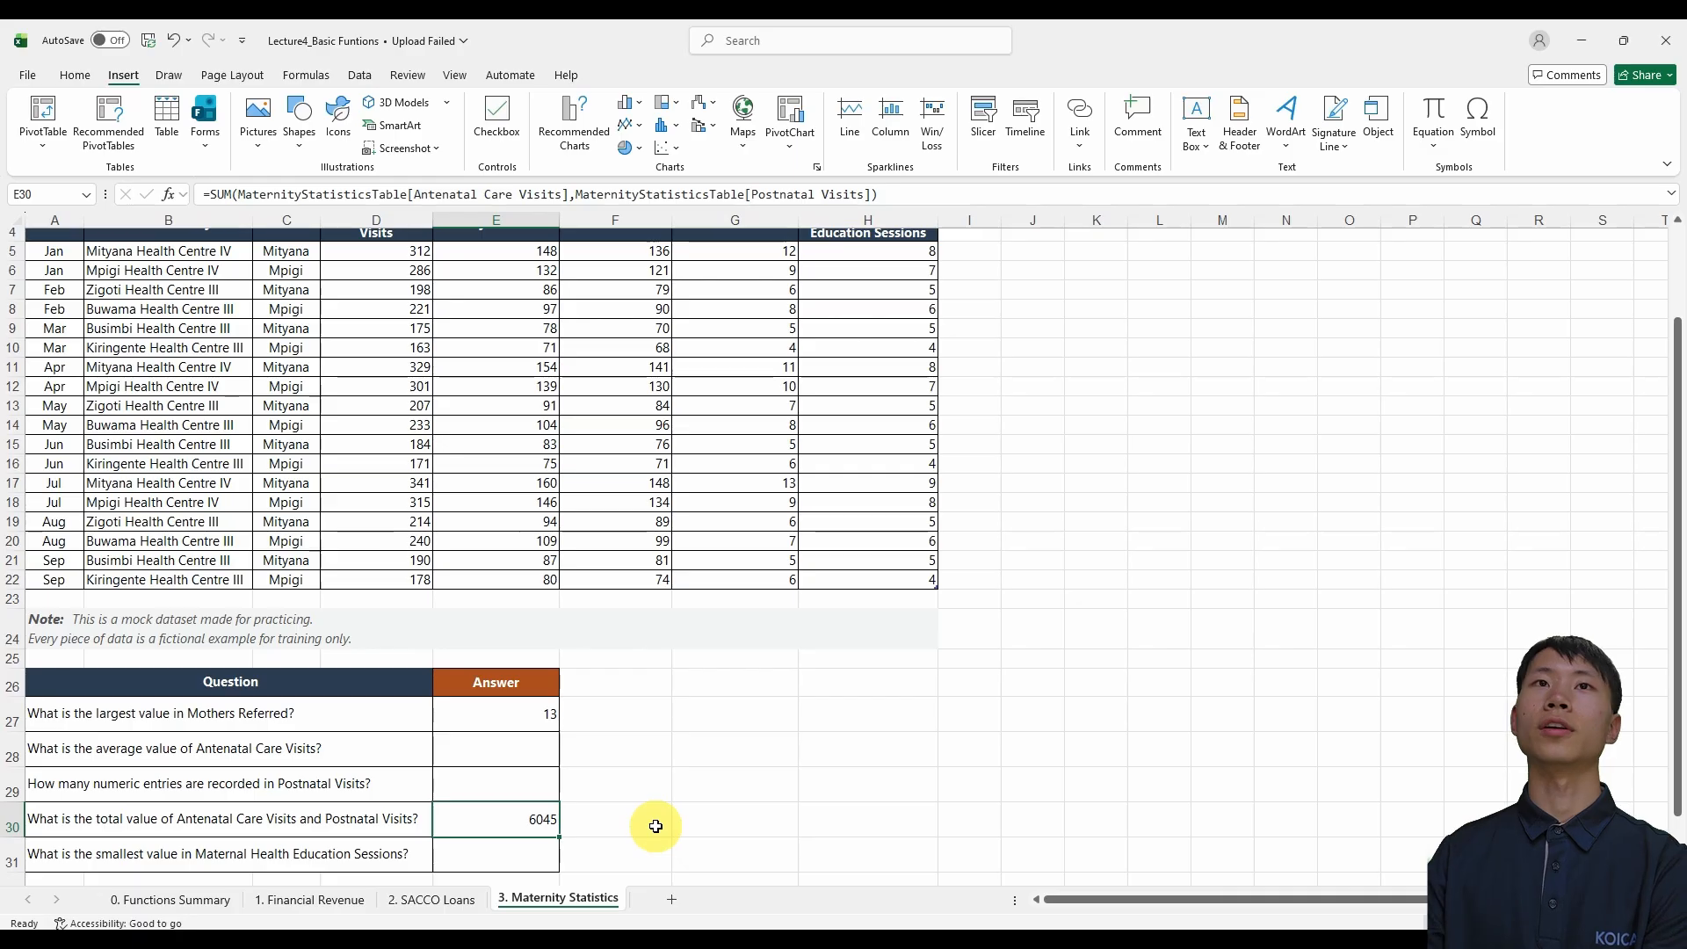
# Step: Look over the unanswered cells E28, E29 and E31 and the maternity data their questions refer to
pyautogui.click(499, 752)
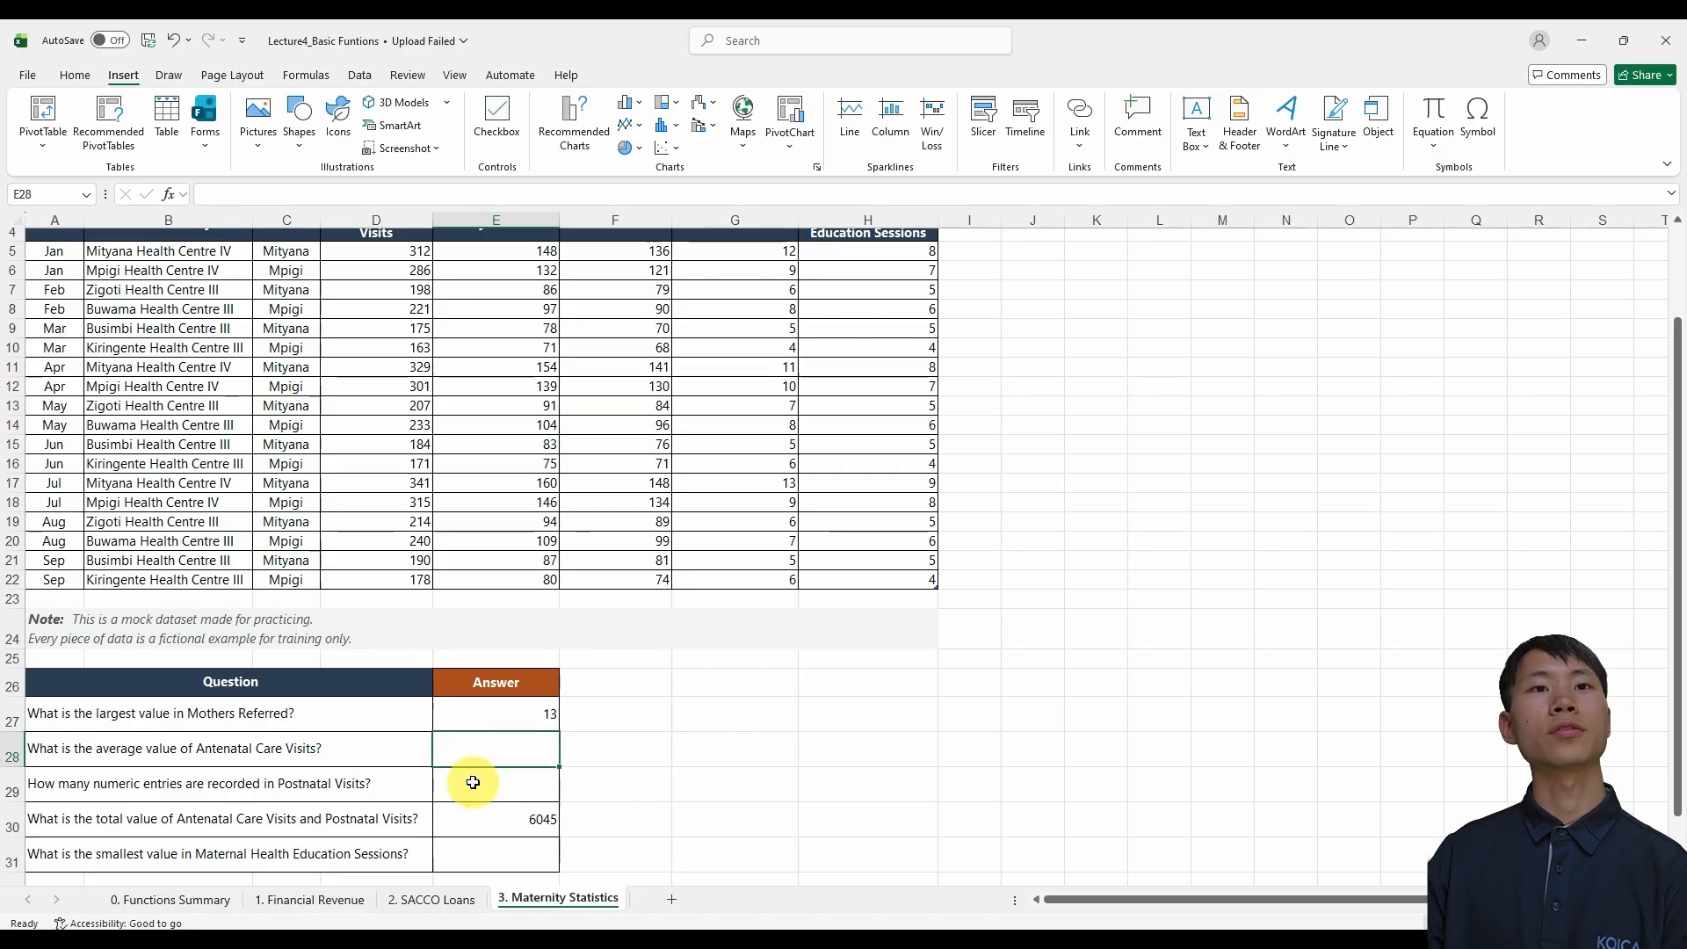
pyautogui.click(474, 782)
pyautogui.scroll(1, 475, 791)
pyautogui.scroll(-1, 478, 795)
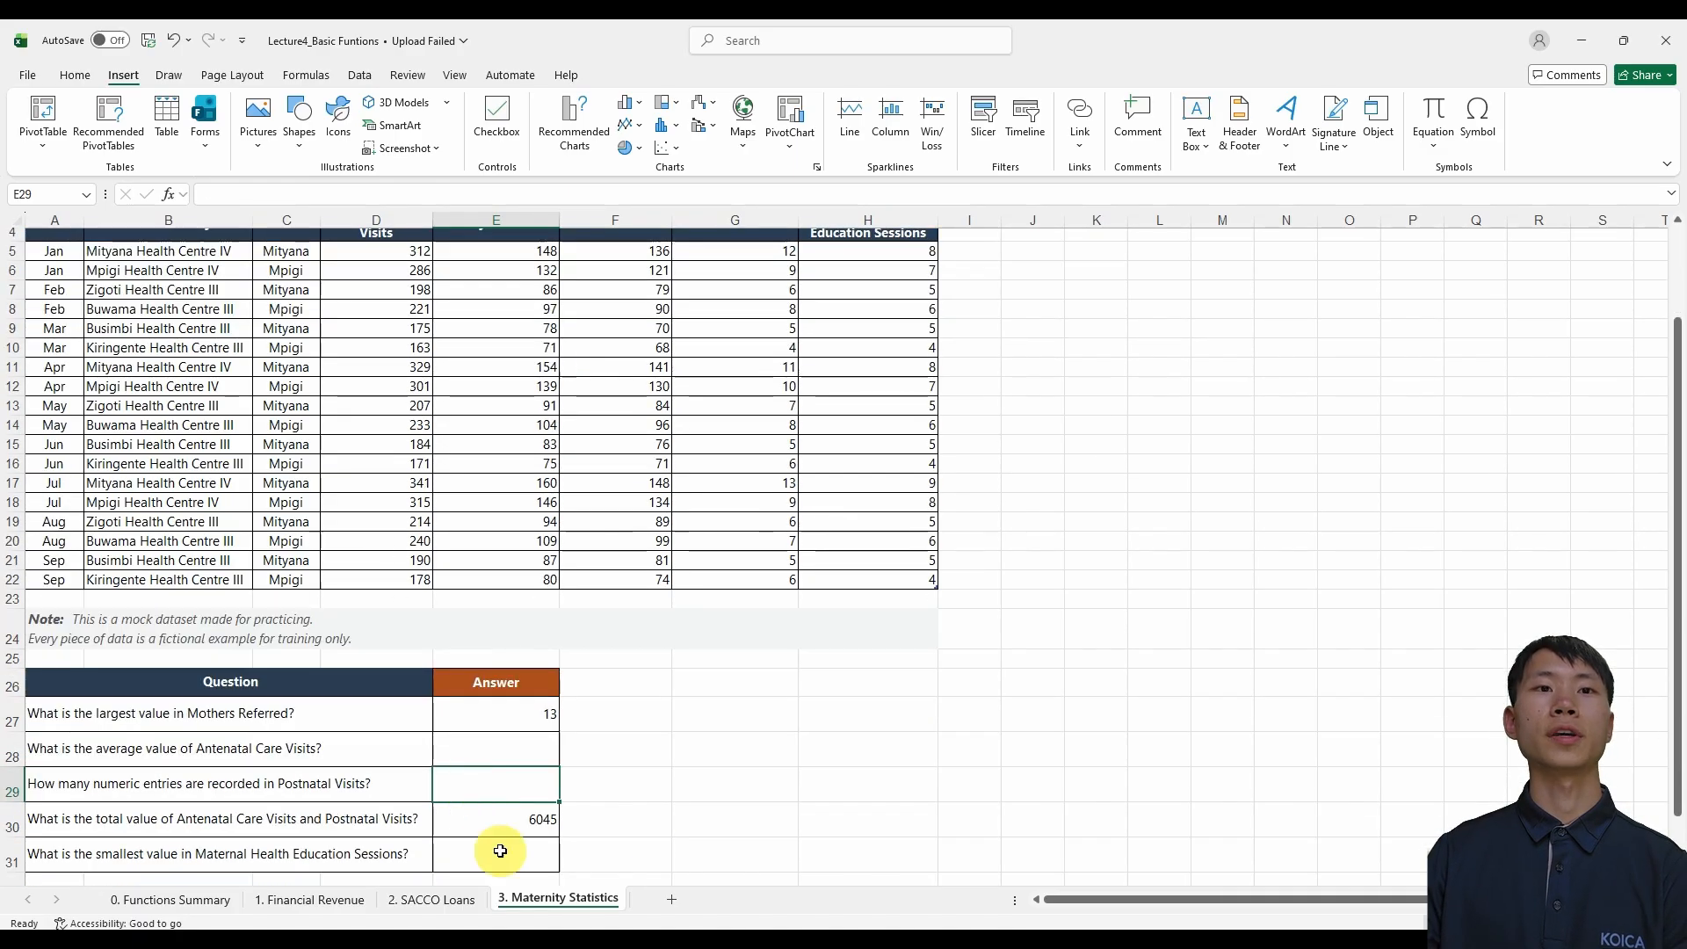
pyautogui.click(500, 850)
pyautogui.scroll(2, 565, 857)
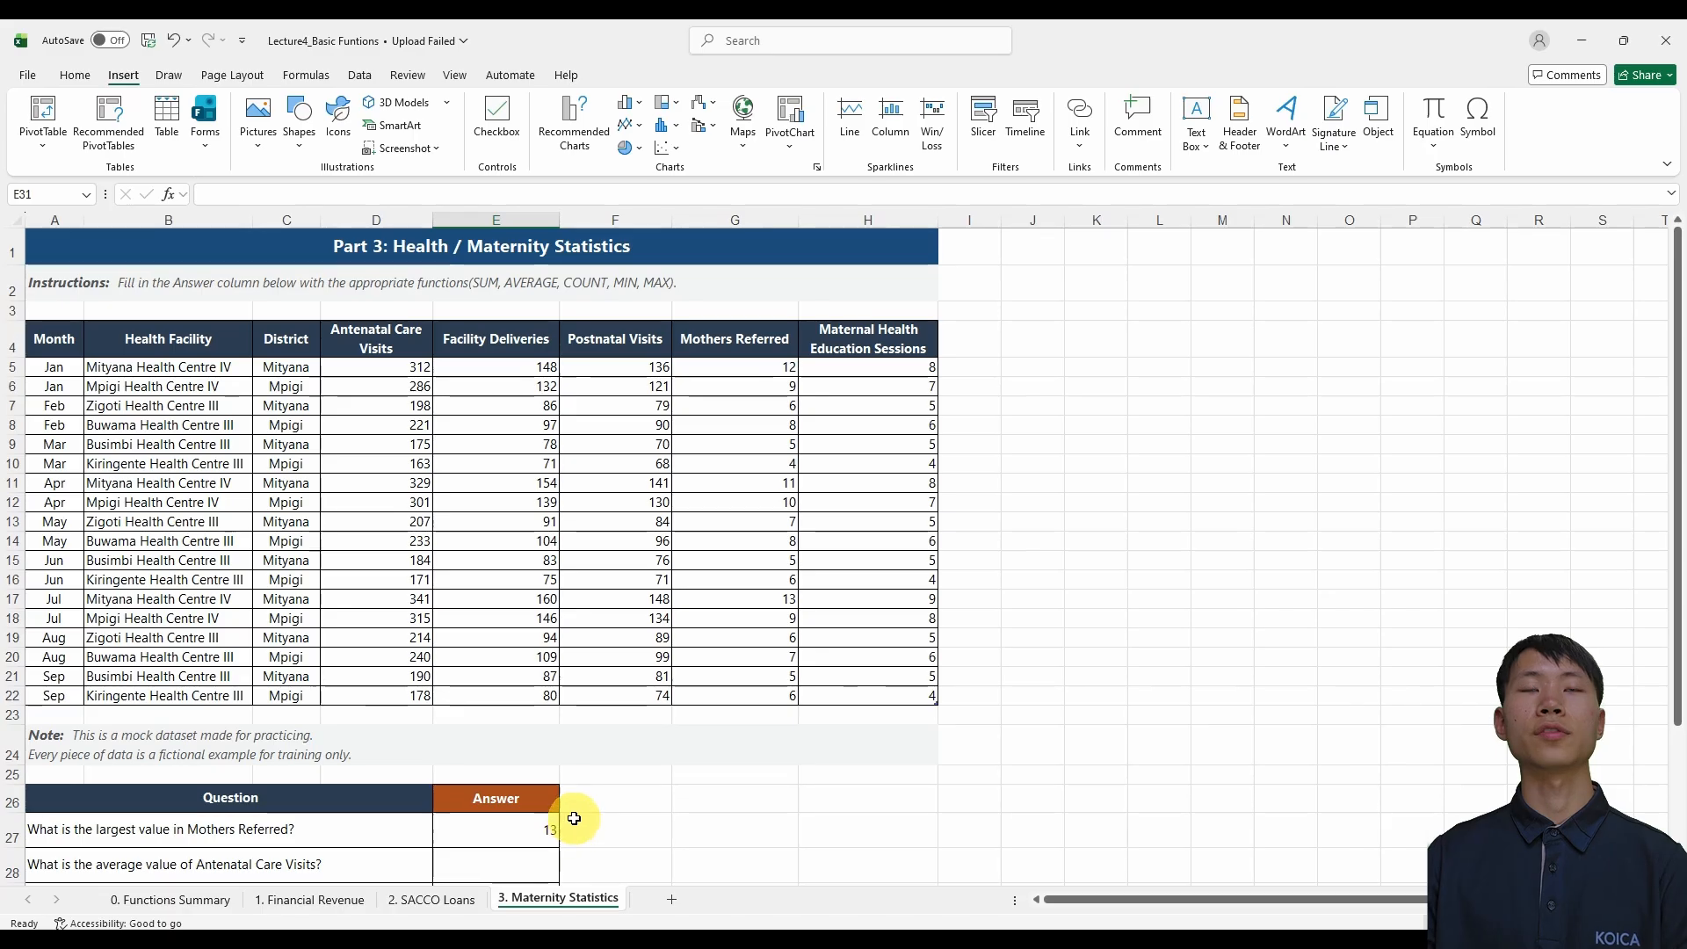